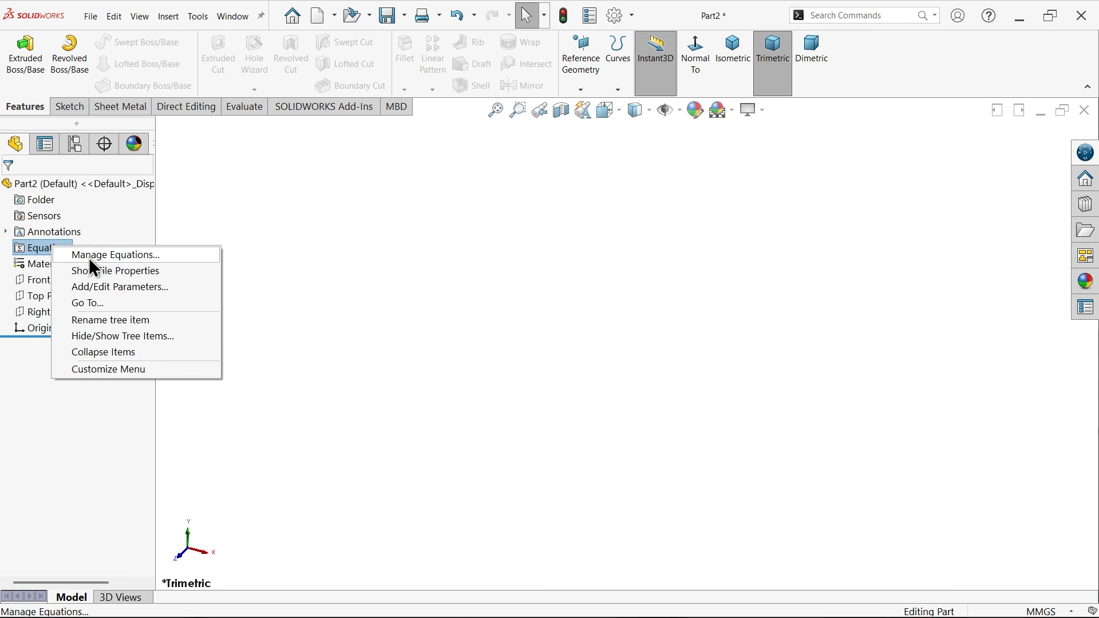
Open the equations manager and add a global variable A with the value 265.
left_click(98, 255)
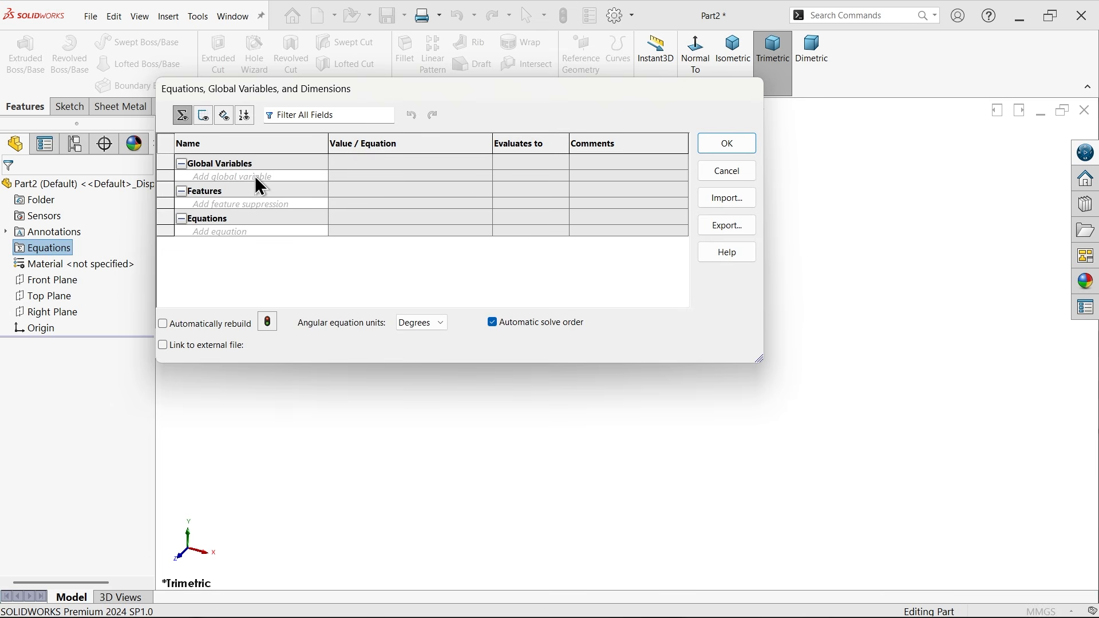
left_click(257, 177)
key("Caps_Lock")
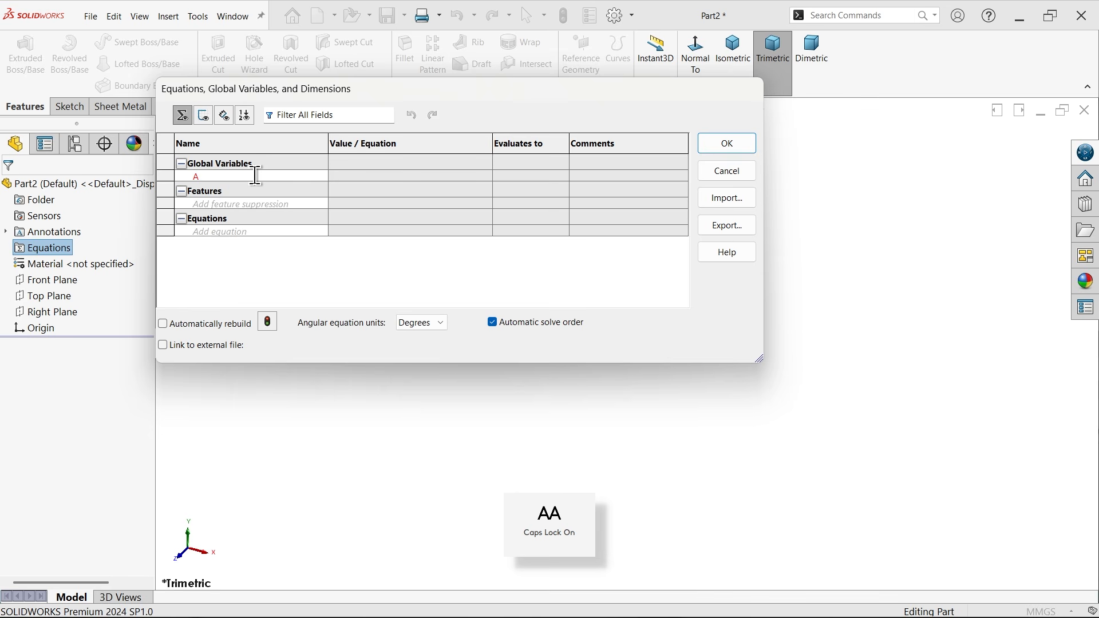
type("A")
key("Tab")
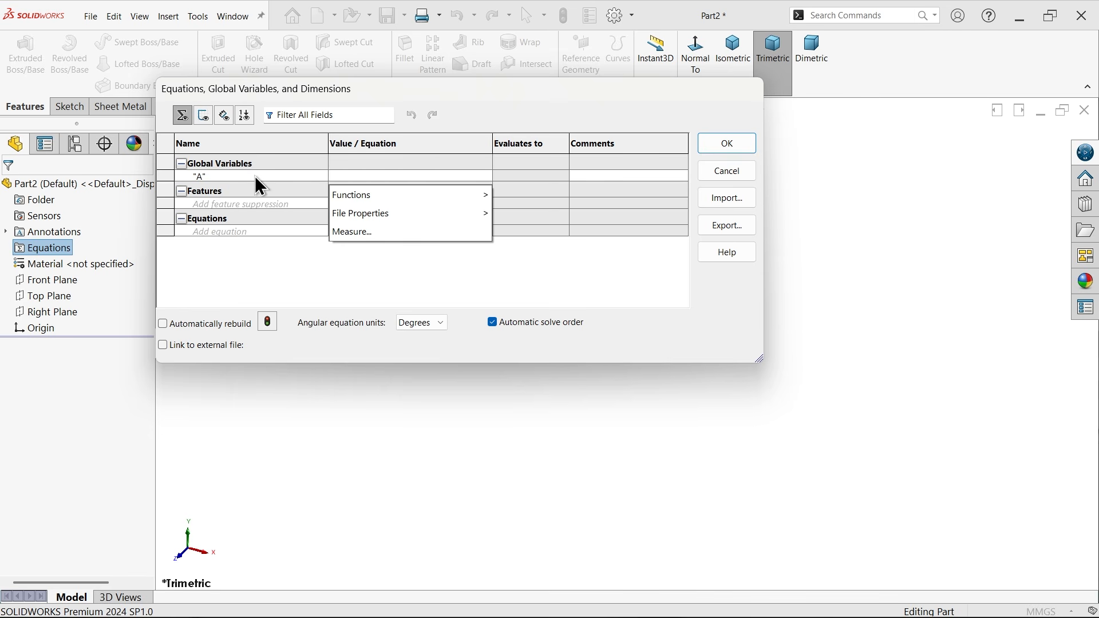
type("265")
key("Return")
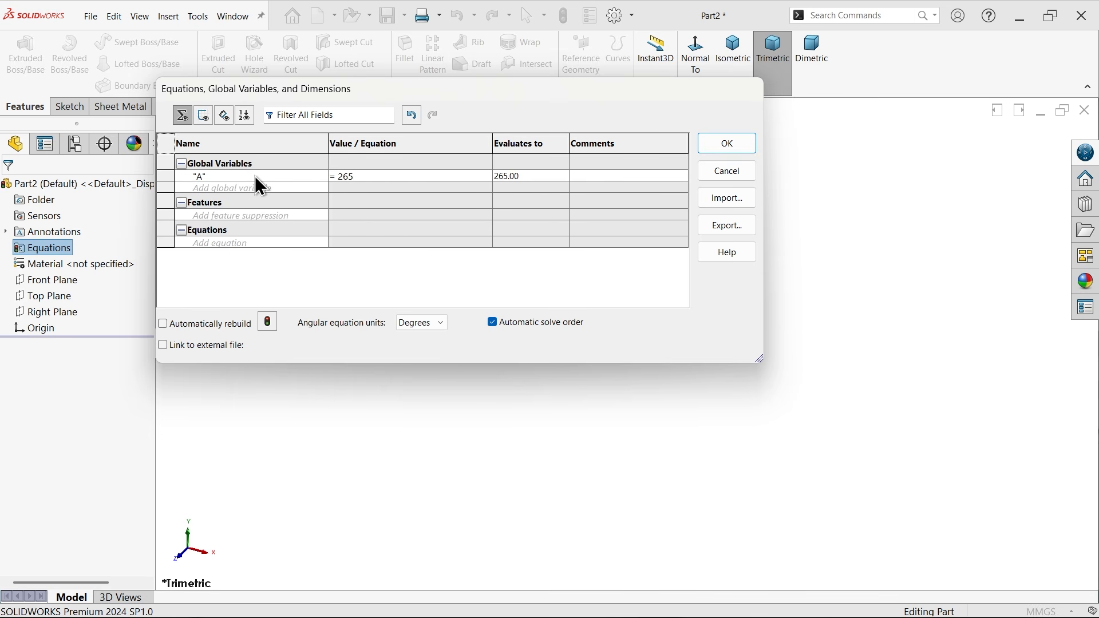
Add the global variables B = 144 and C = 278.
type("B")
key("Tab")
type("144")
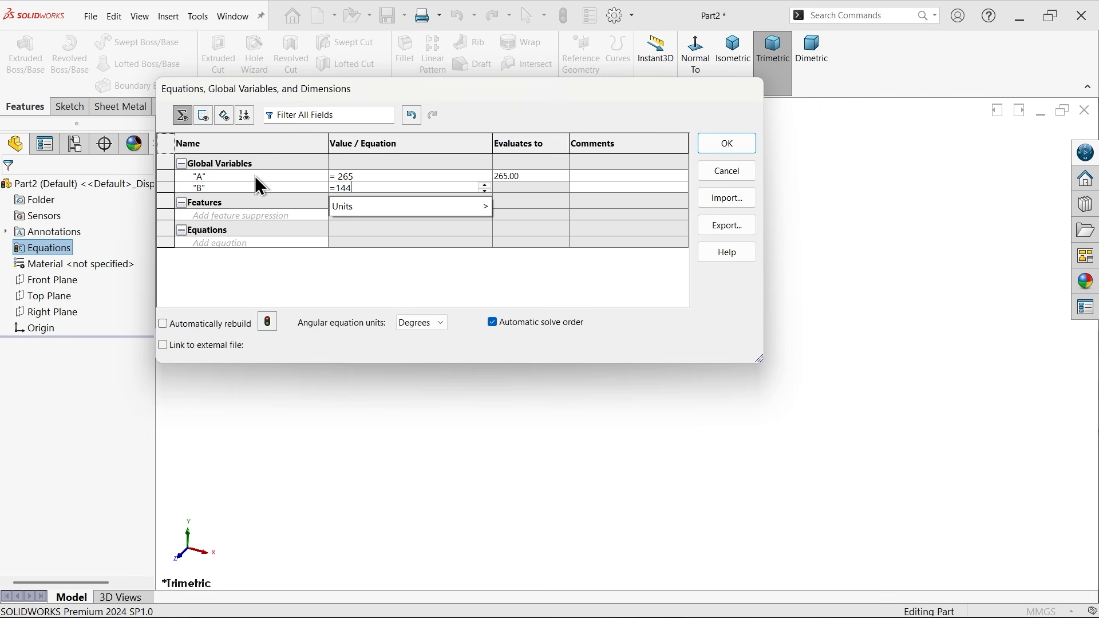
key("Return")
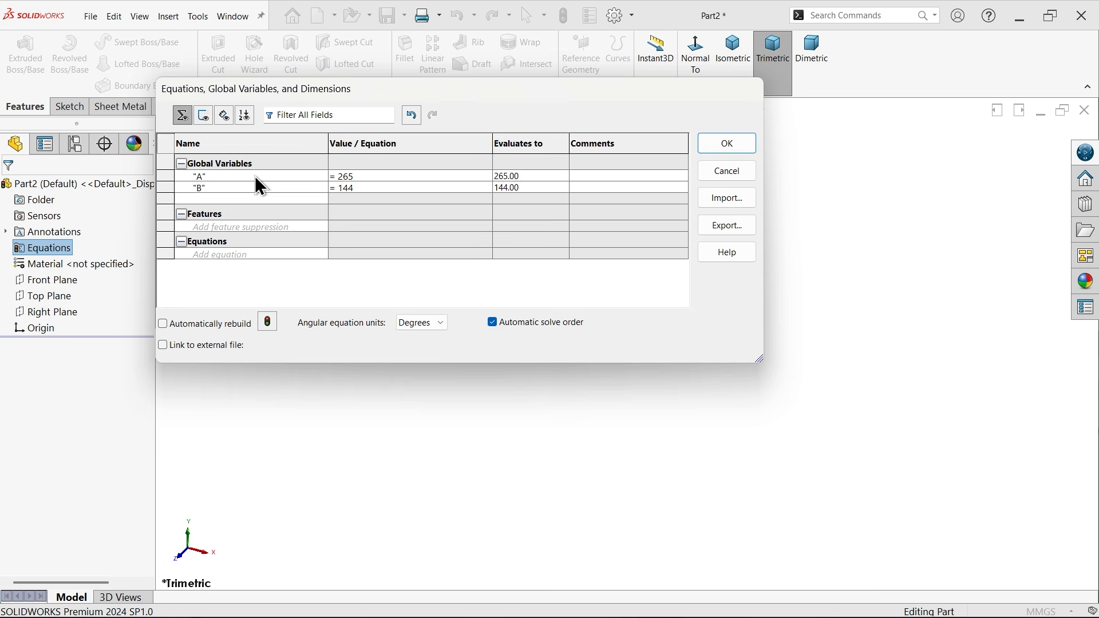
type("C")
key("Tab")
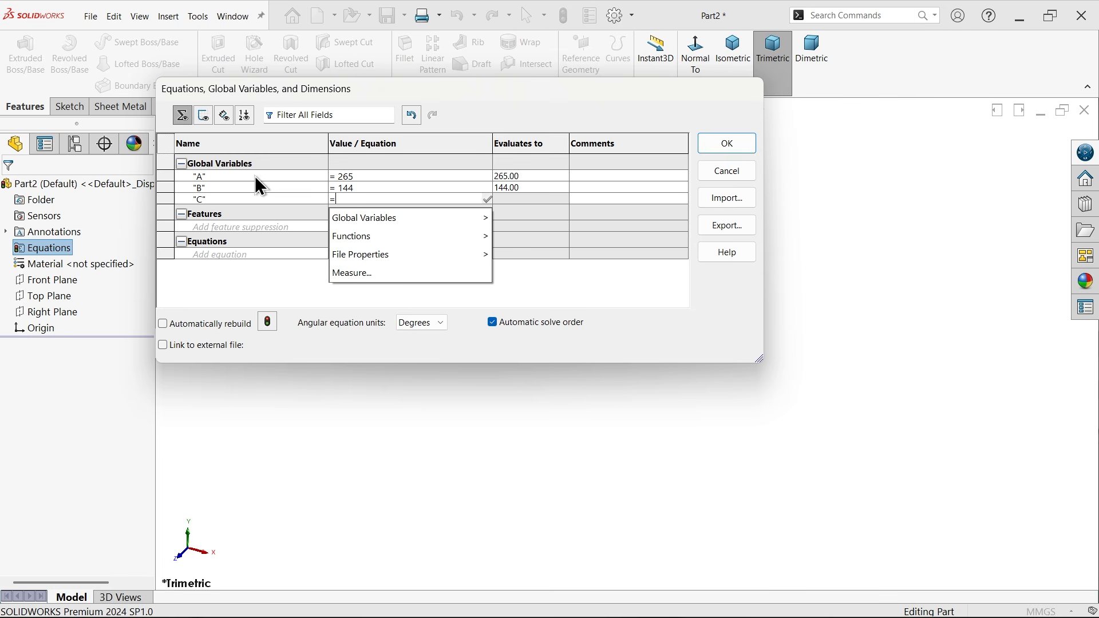
type("278")
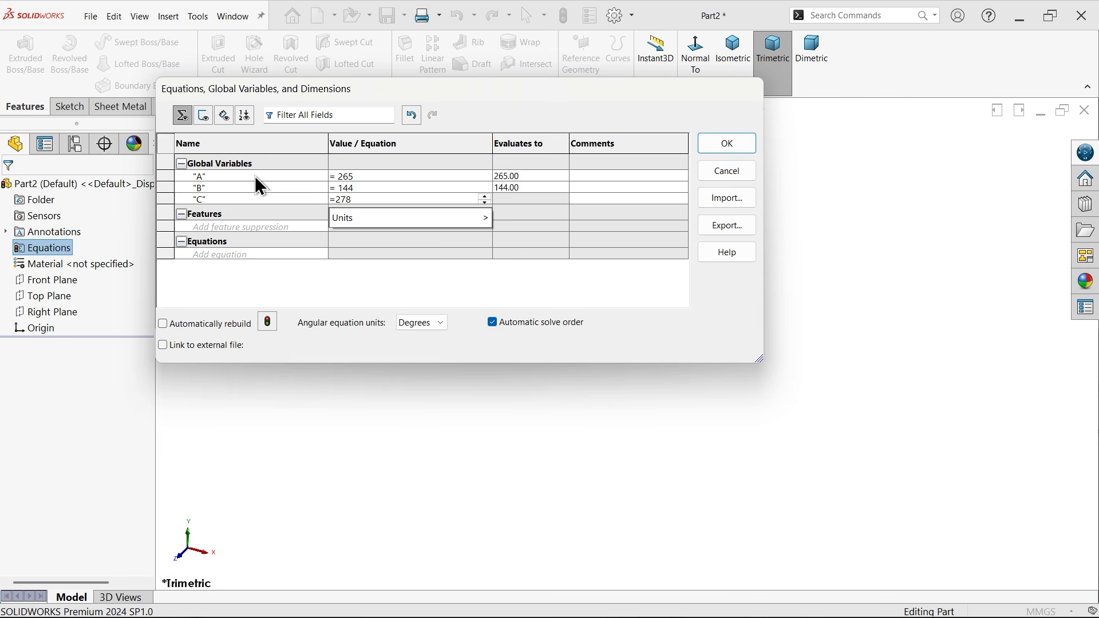
key("Return")
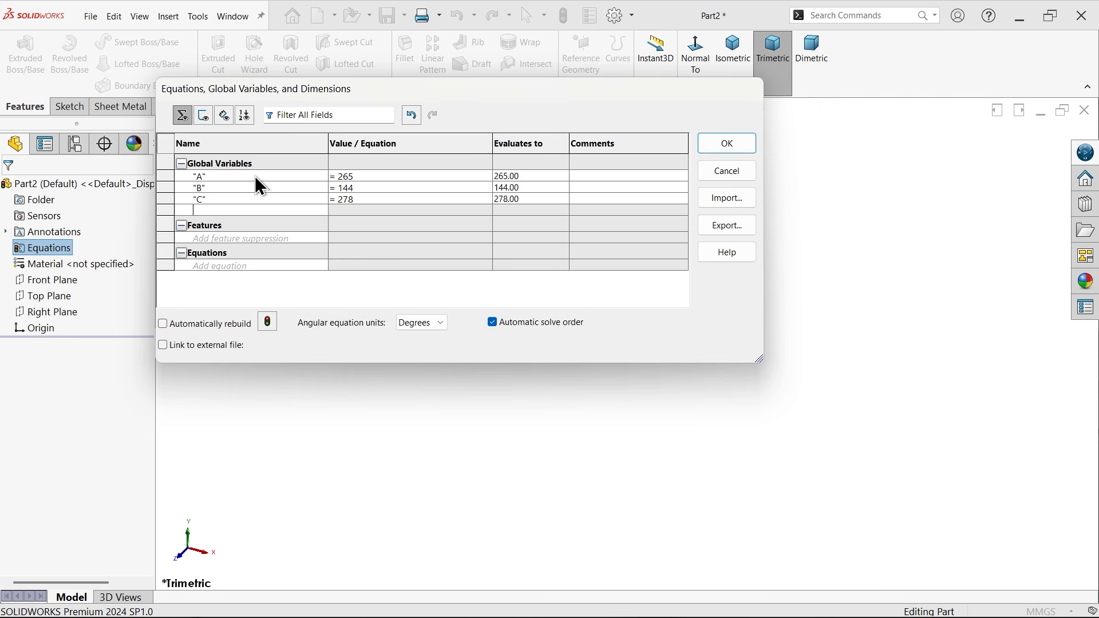
Add a global variable D with the value 19 in degree units (19deg).
type("D")
key("Return")
type("19")
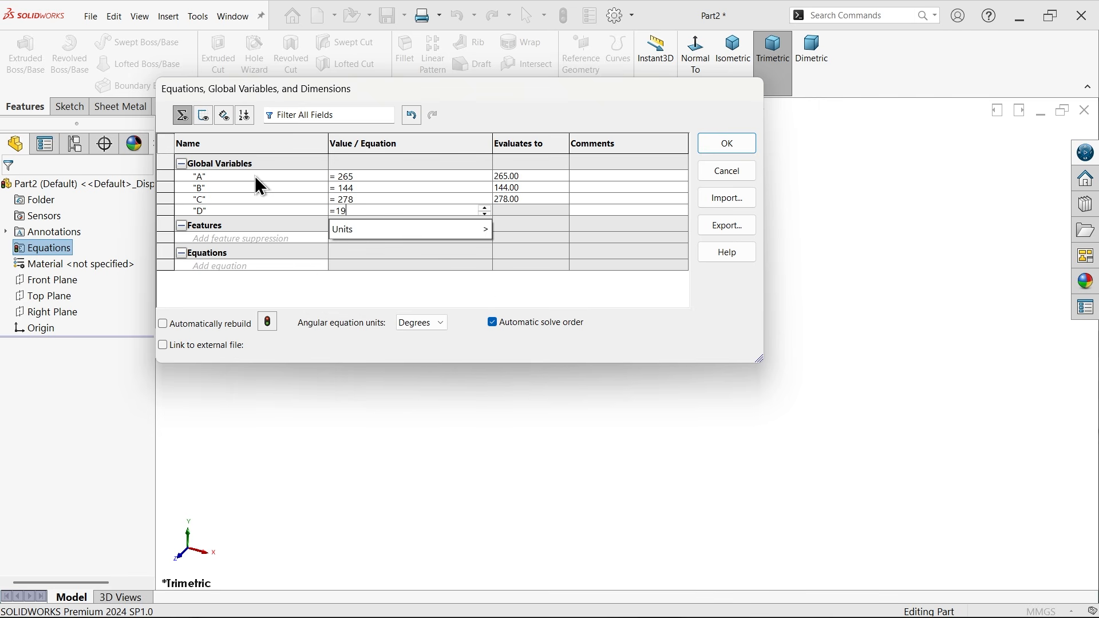
mouse_move(375, 236)
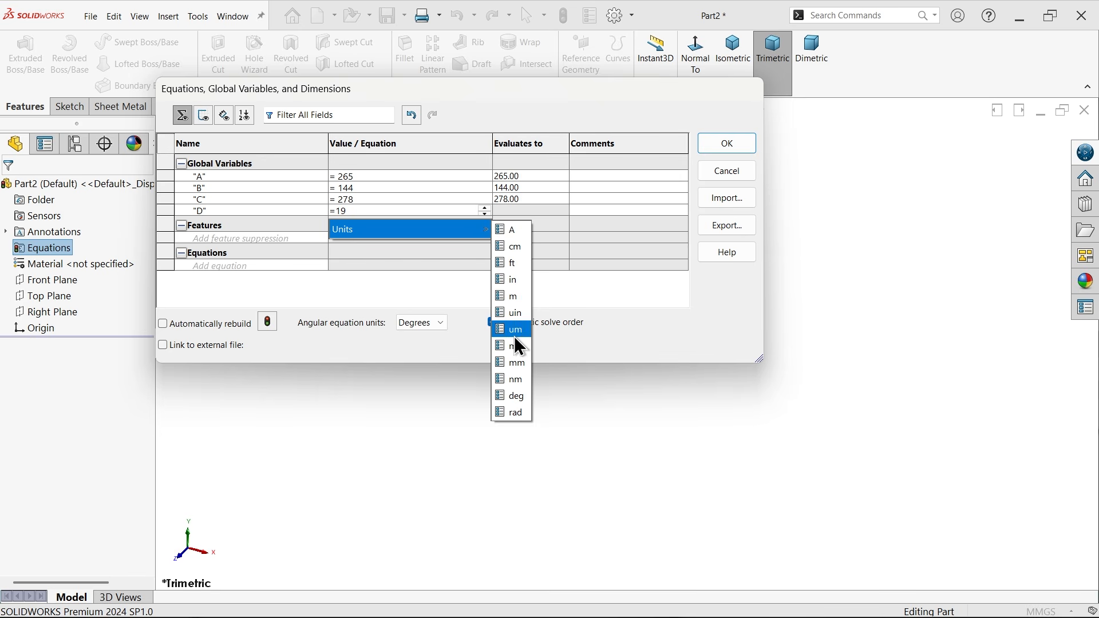
left_click(514, 397)
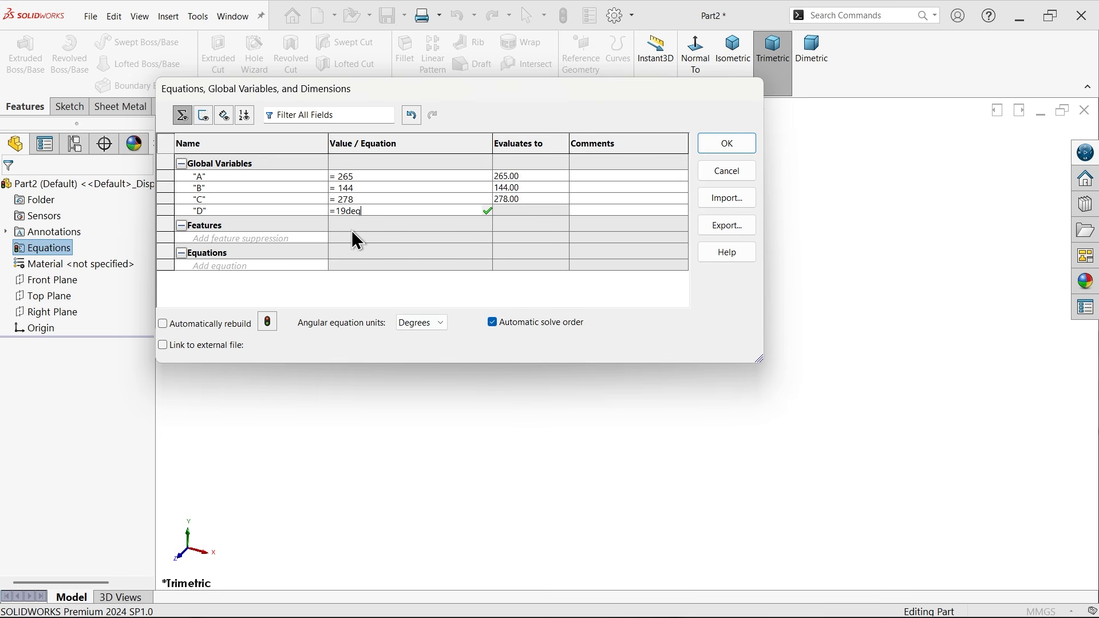
key("Return")
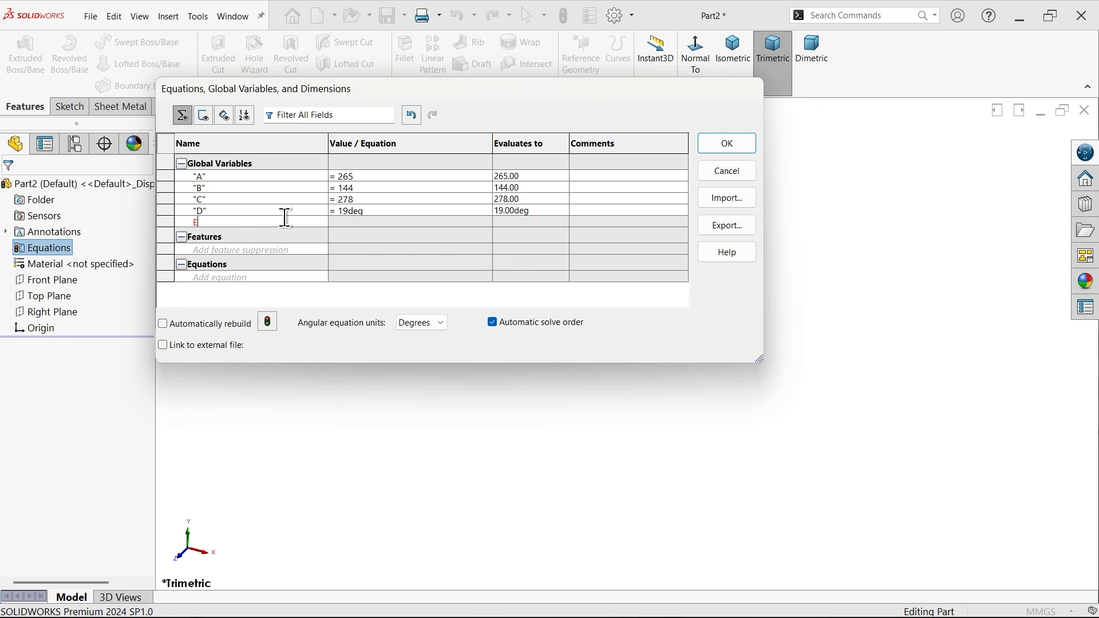
Add a global variable E with the value 78 and accept the equations.
type("E")
key("Tab")
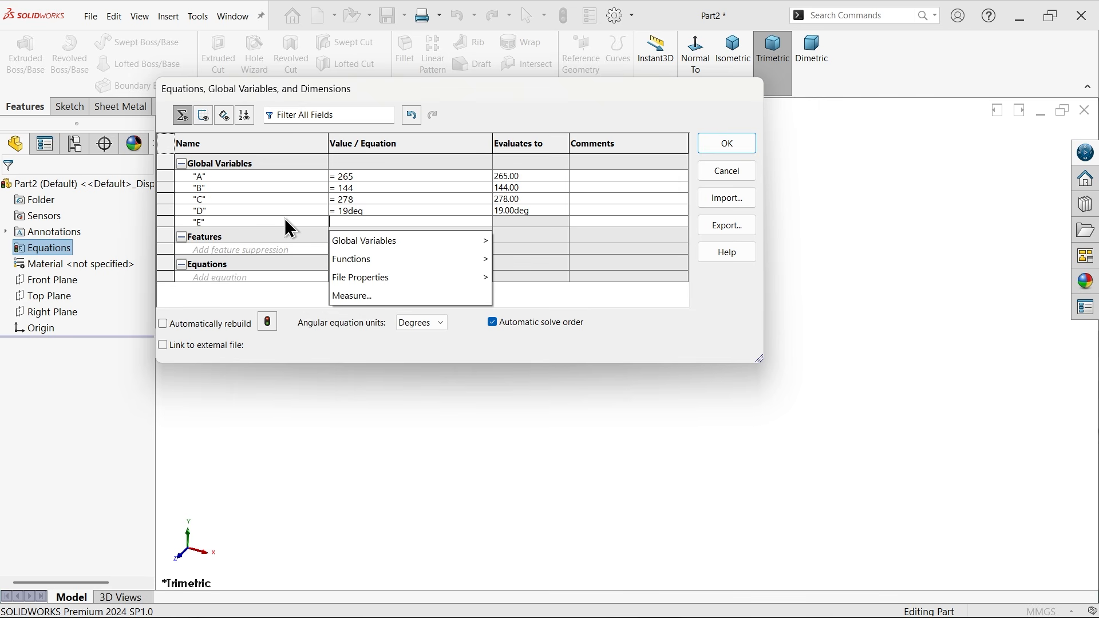
type("=78")
key("Return")
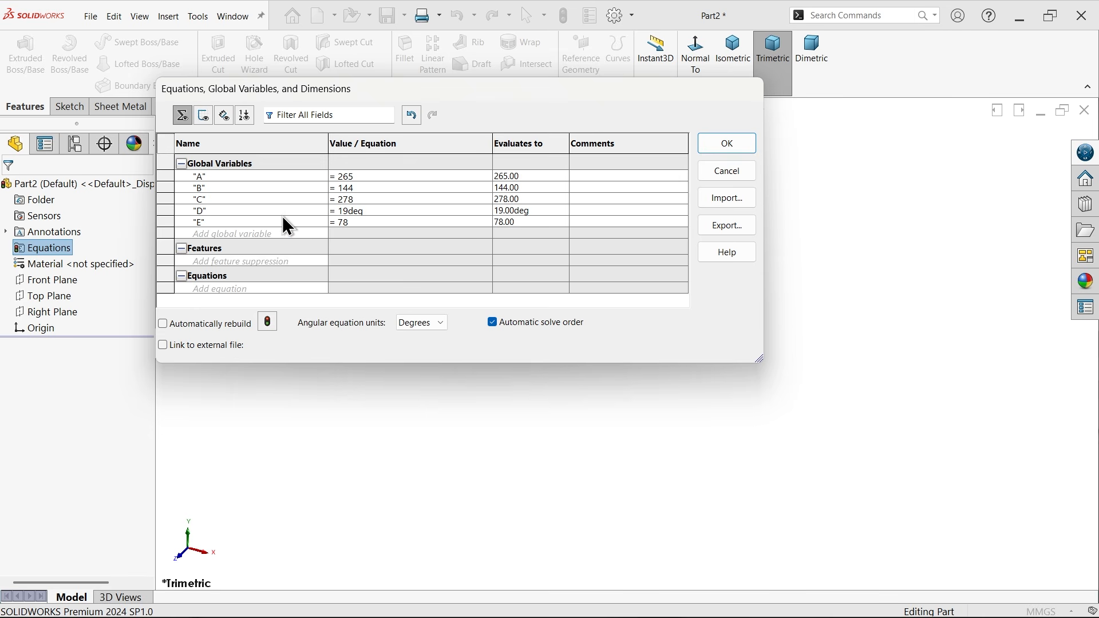
left_click(728, 145)
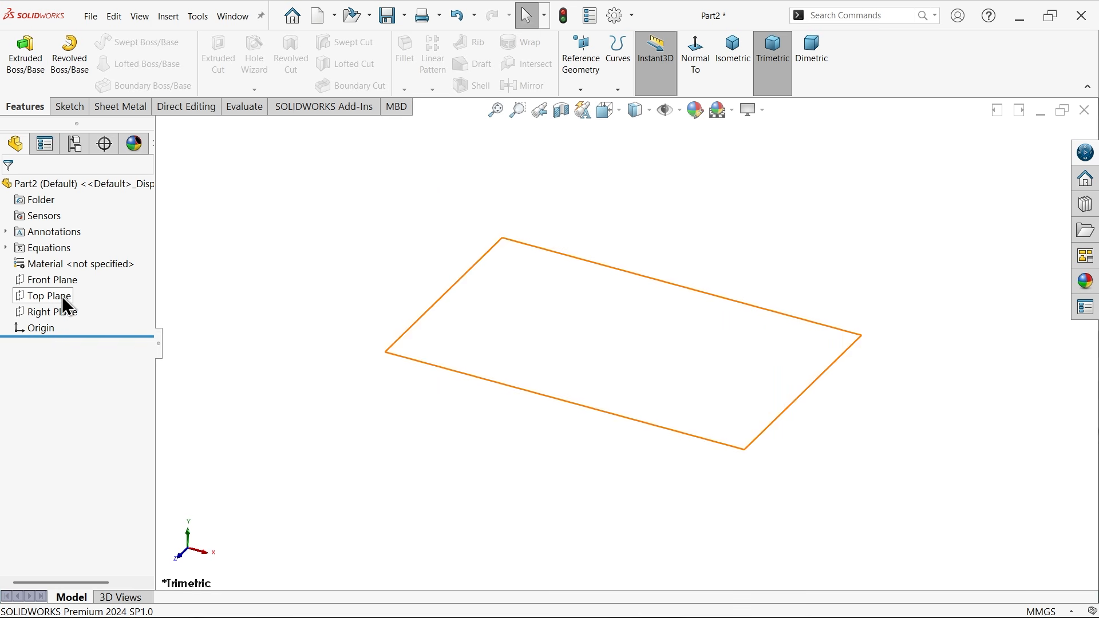
Start a sketch on the Top Plane and draw a center rectangle about 197 by 156 mm from the origin.
left_click(58, 297)
left_click(73, 282)
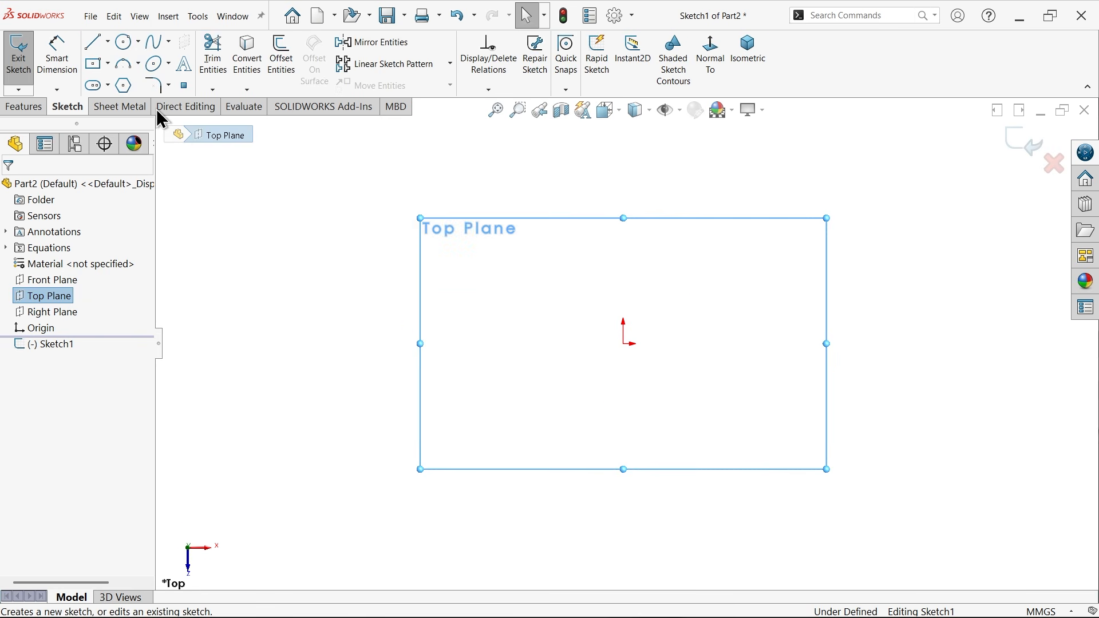
left_click(108, 64)
left_click(106, 98)
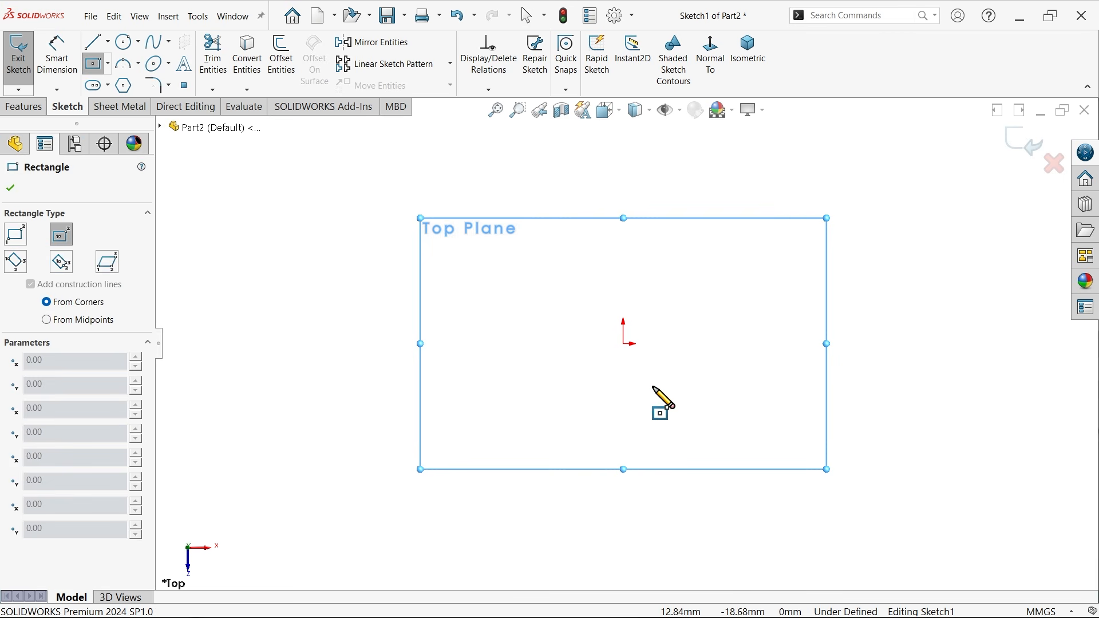
left_click(624, 344)
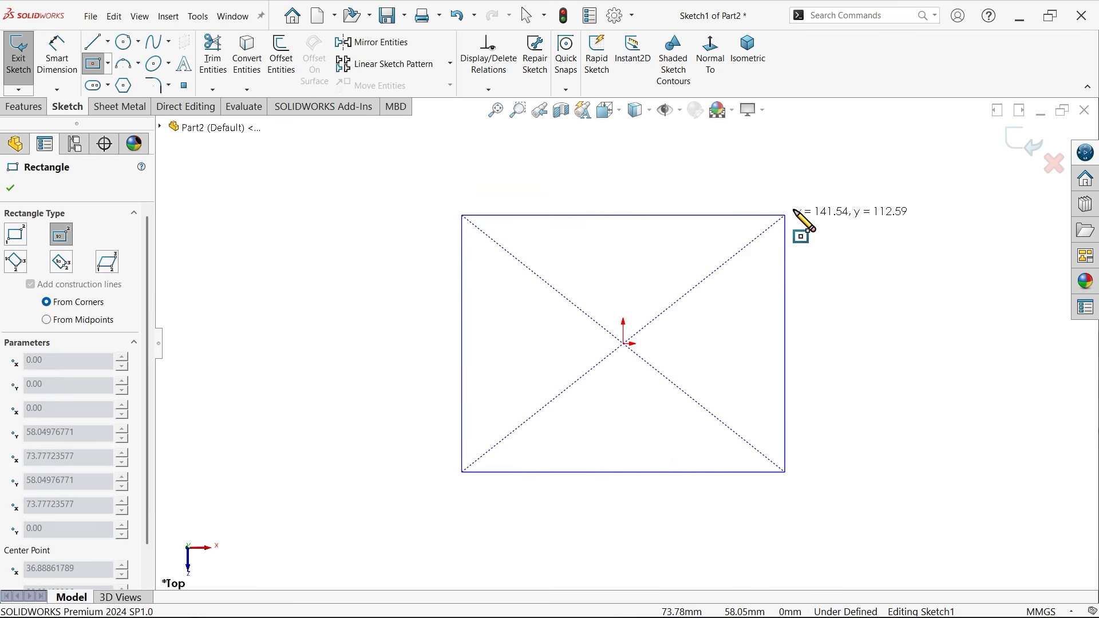
left_click(849, 166)
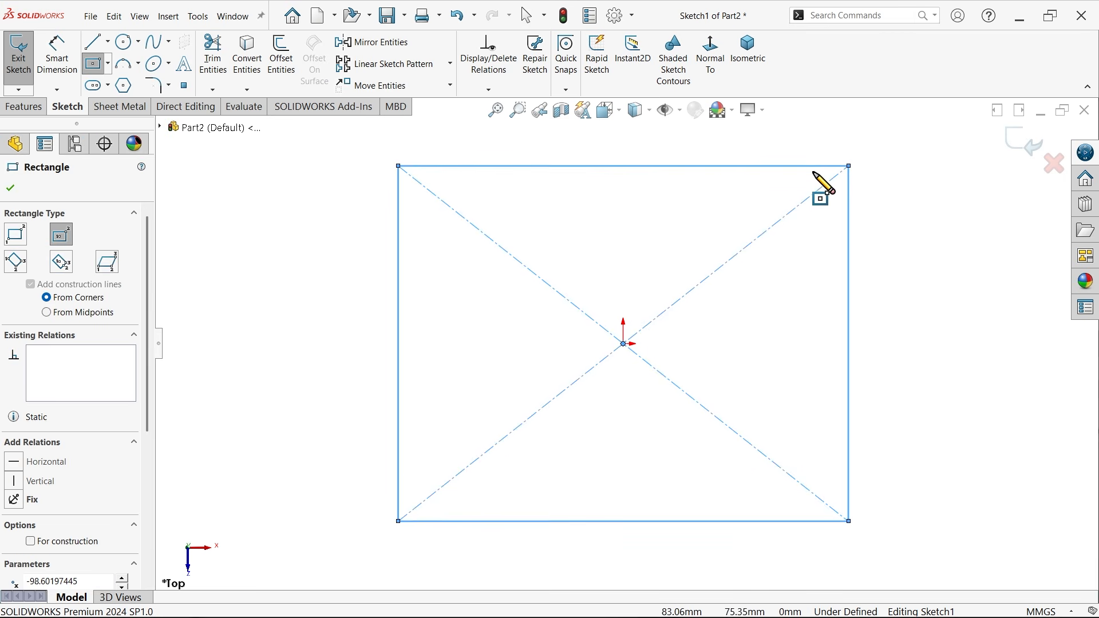
Dimension the rectangle's right vertical side and link its length to the global variable A.
left_click(54, 60)
left_click(849, 342)
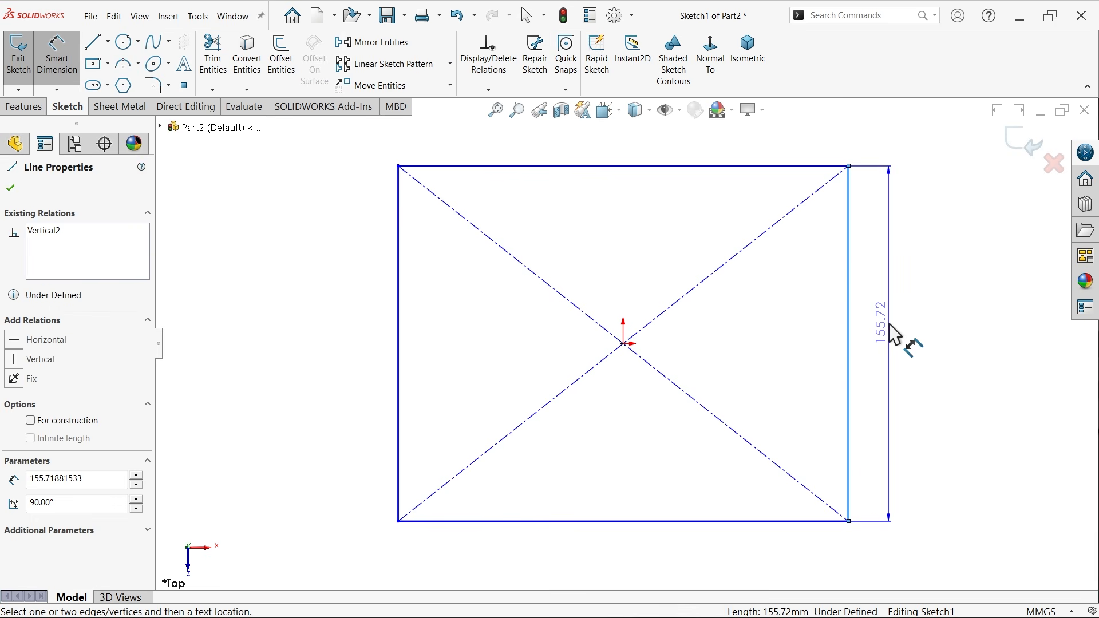
left_click(890, 325)
type("=")
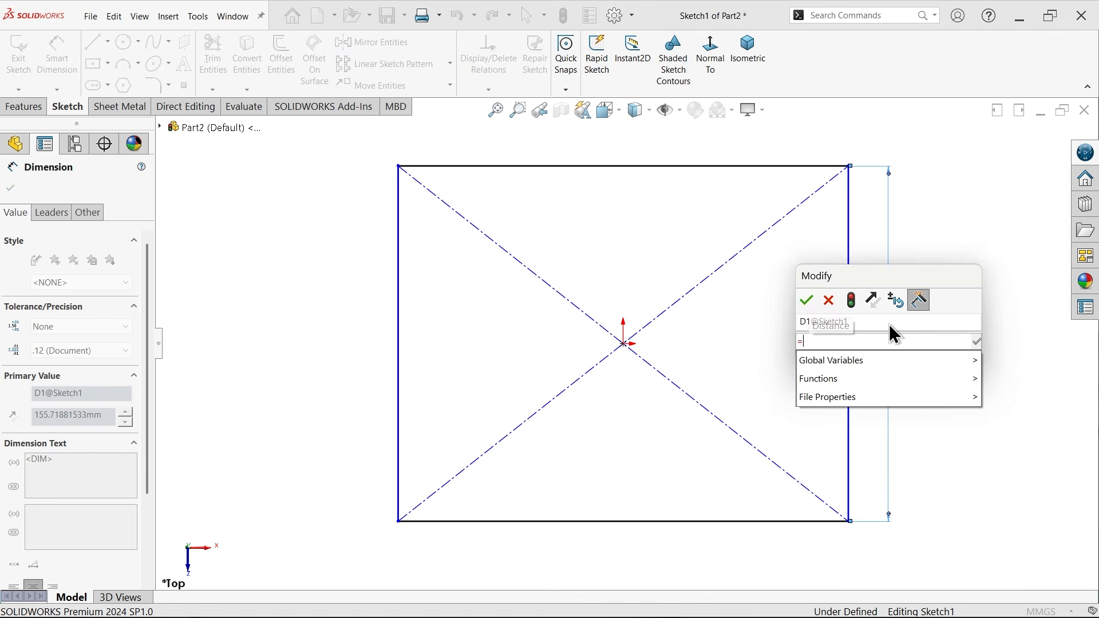
mouse_move(905, 362)
left_click(1018, 361)
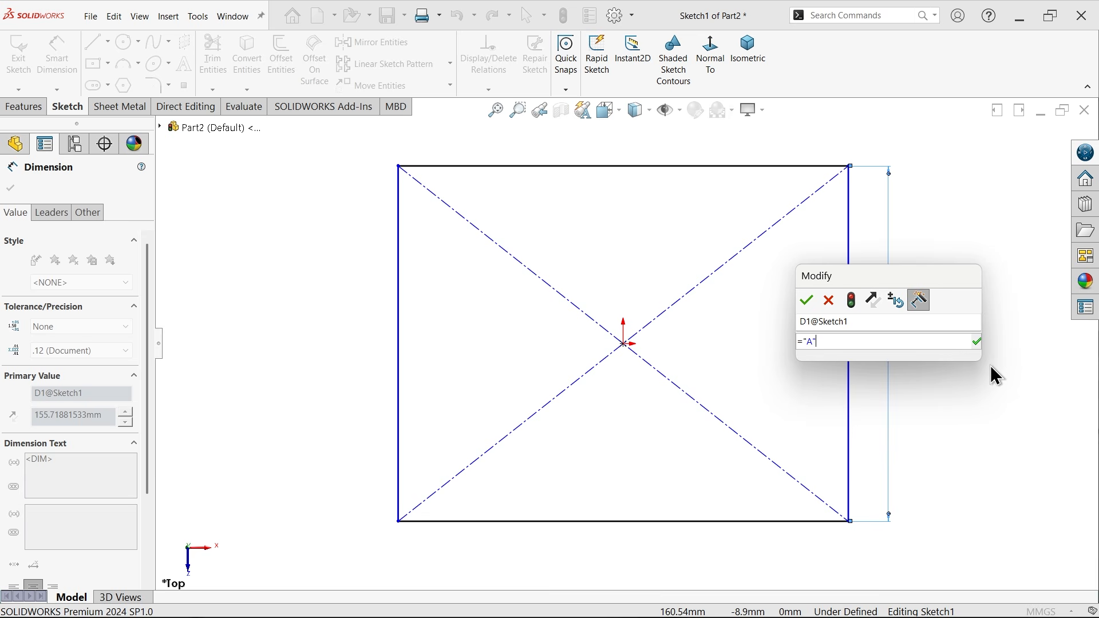
left_click(808, 303)
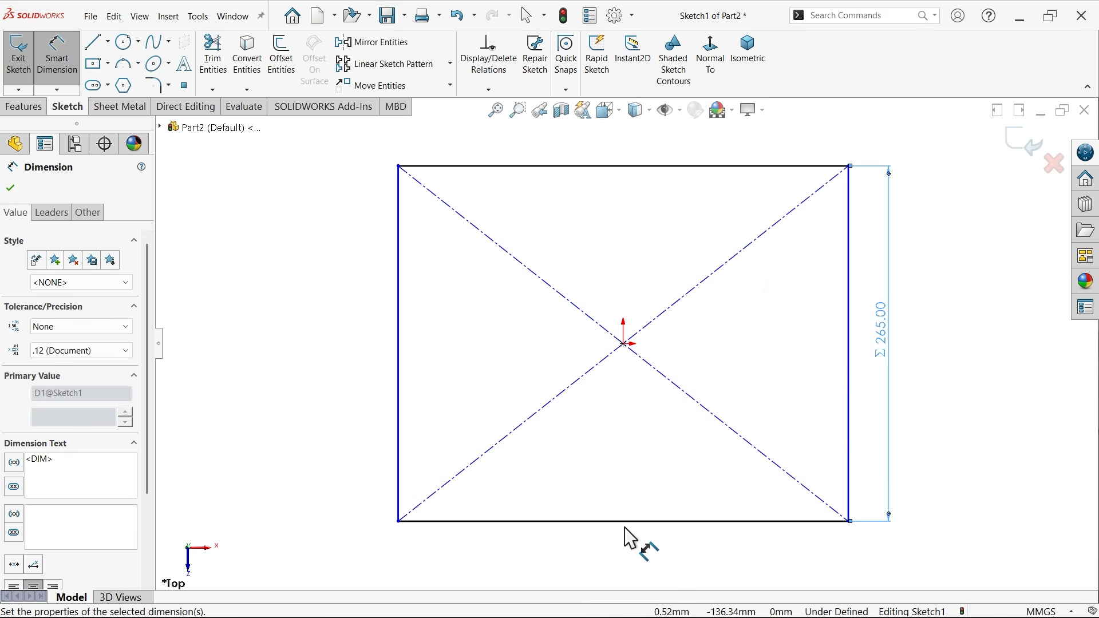
Dimension the rectangle's bottom edge and set its length to 300 mm.
left_click(647, 535)
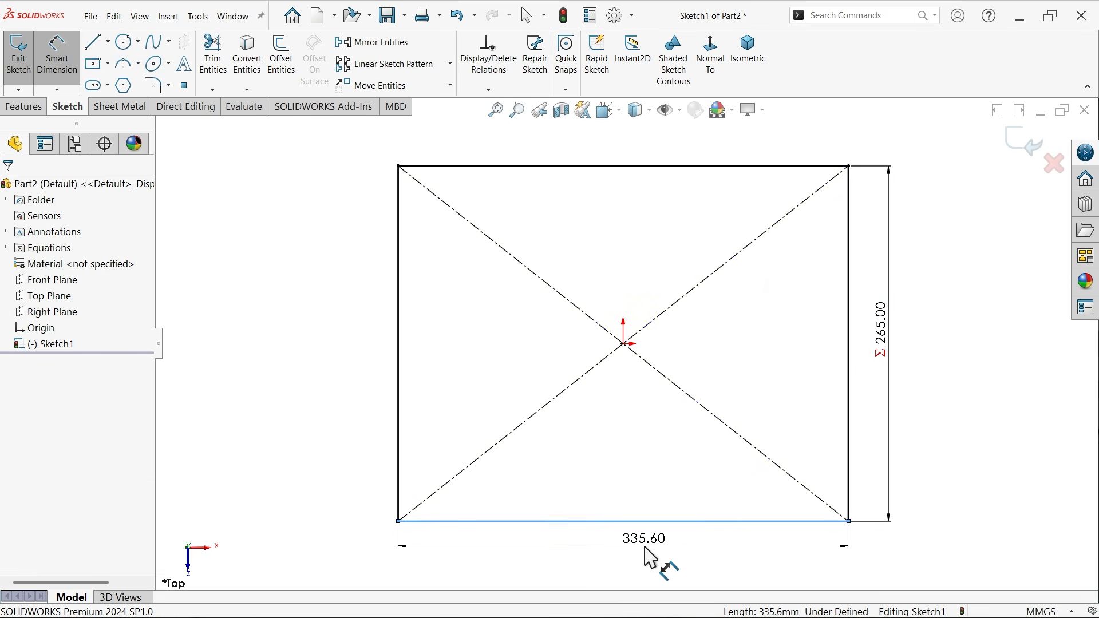
left_click(650, 552)
type("300")
left_click(563, 524)
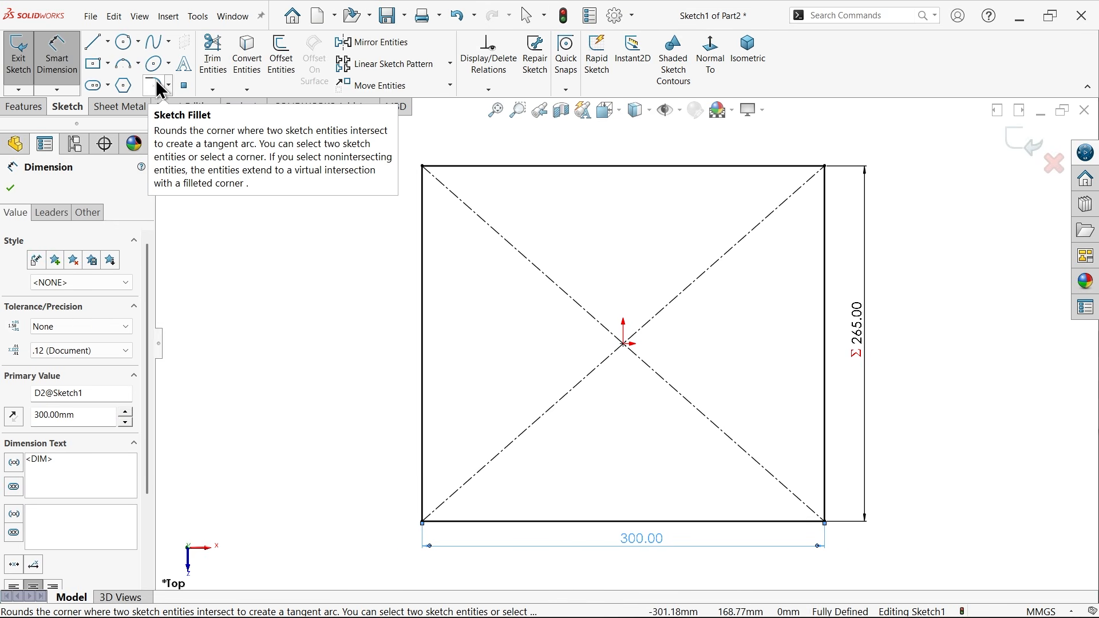
Round all four corners of the rectangle with 30 mm sketch fillets.
left_click(156, 84)
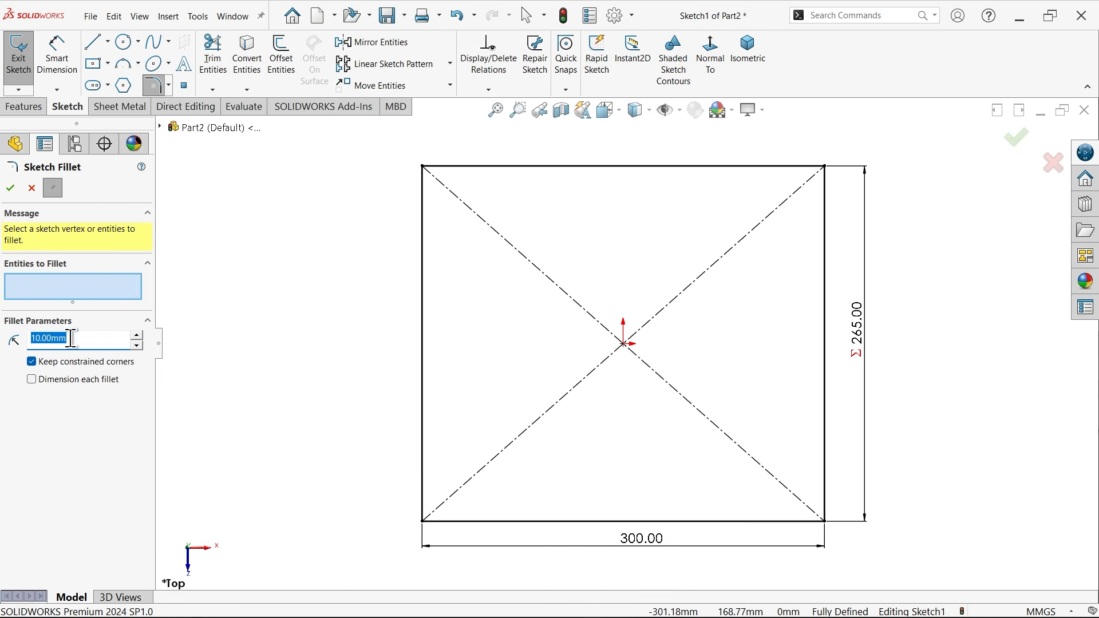
type("30")
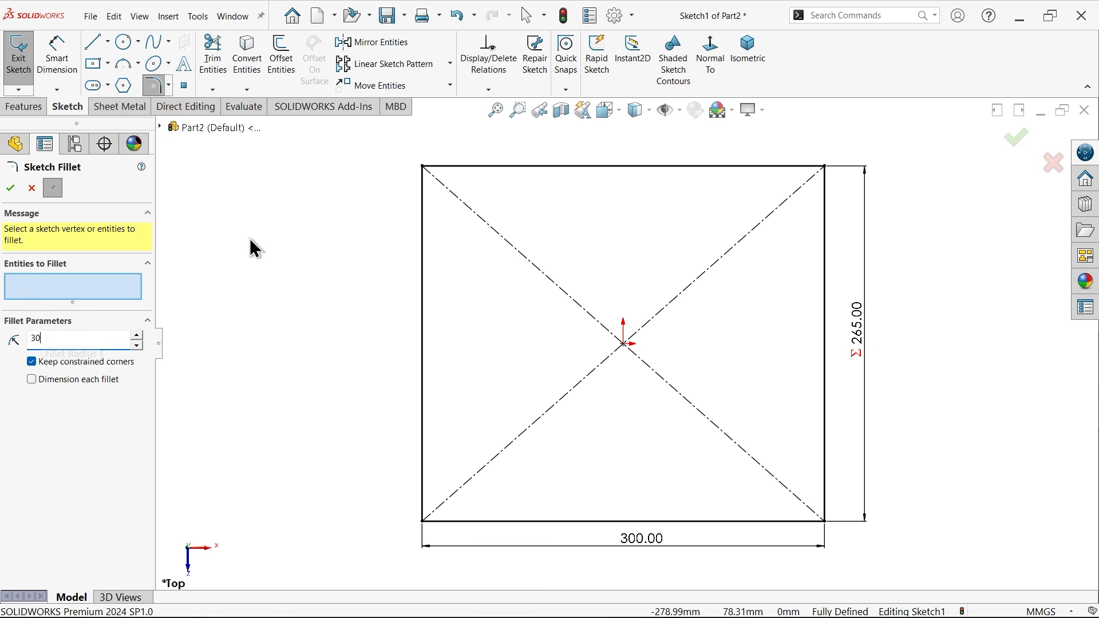
key("Return")
left_click_drag(892, 128, 379, 561)
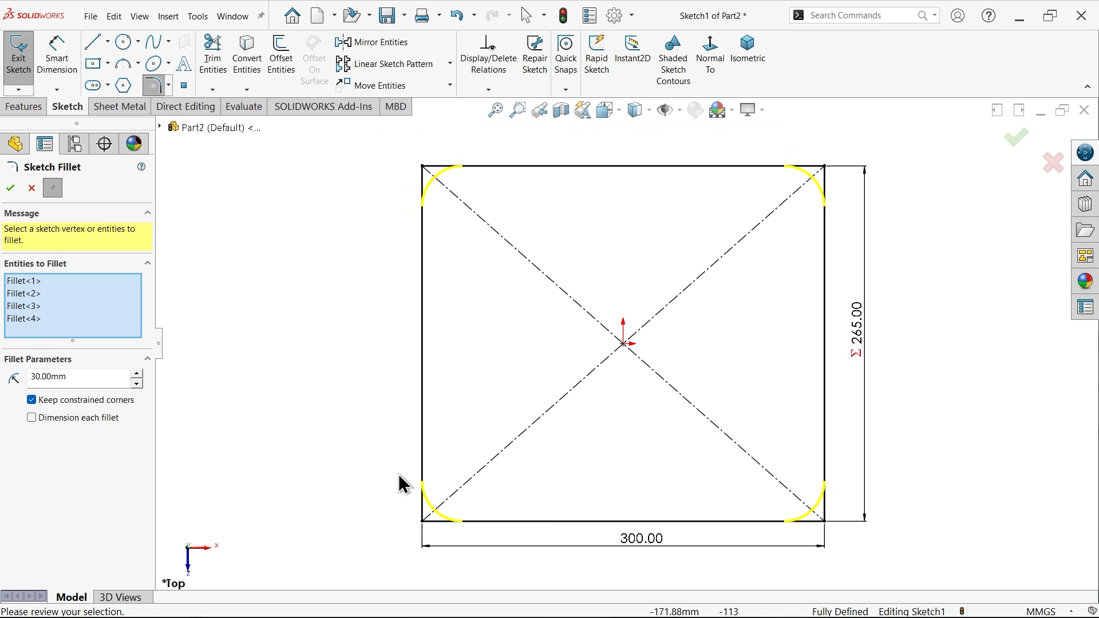
left_click(4, 188)
left_click(33, 192)
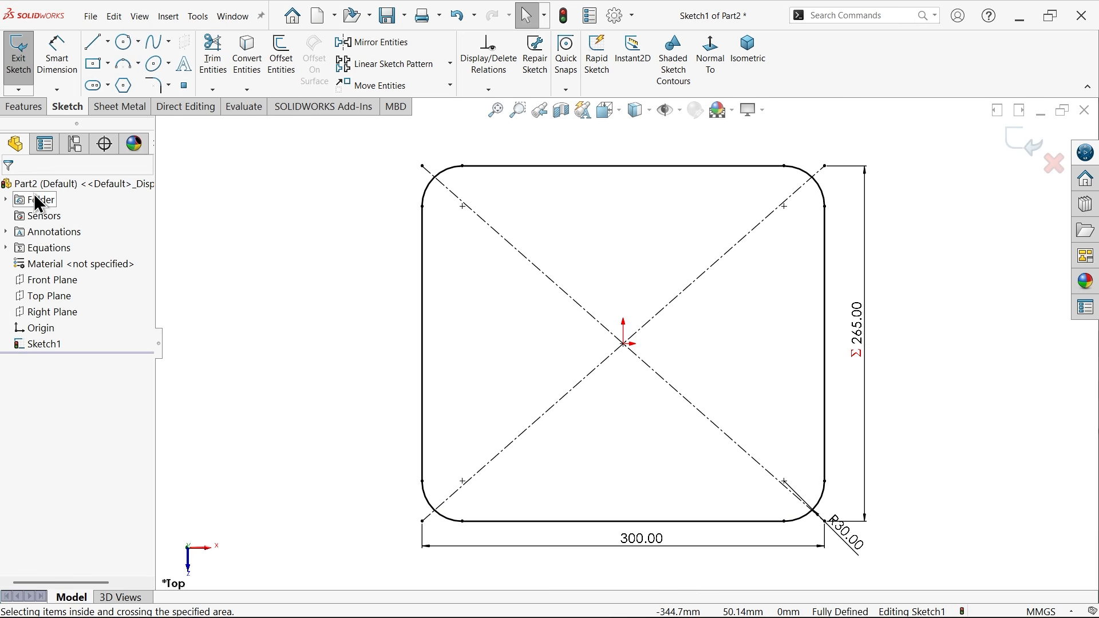
Draw a circle centered on each of the four corner fillet centers, with radii of about 17, 20, 28 and 17 mm.
left_click(127, 47)
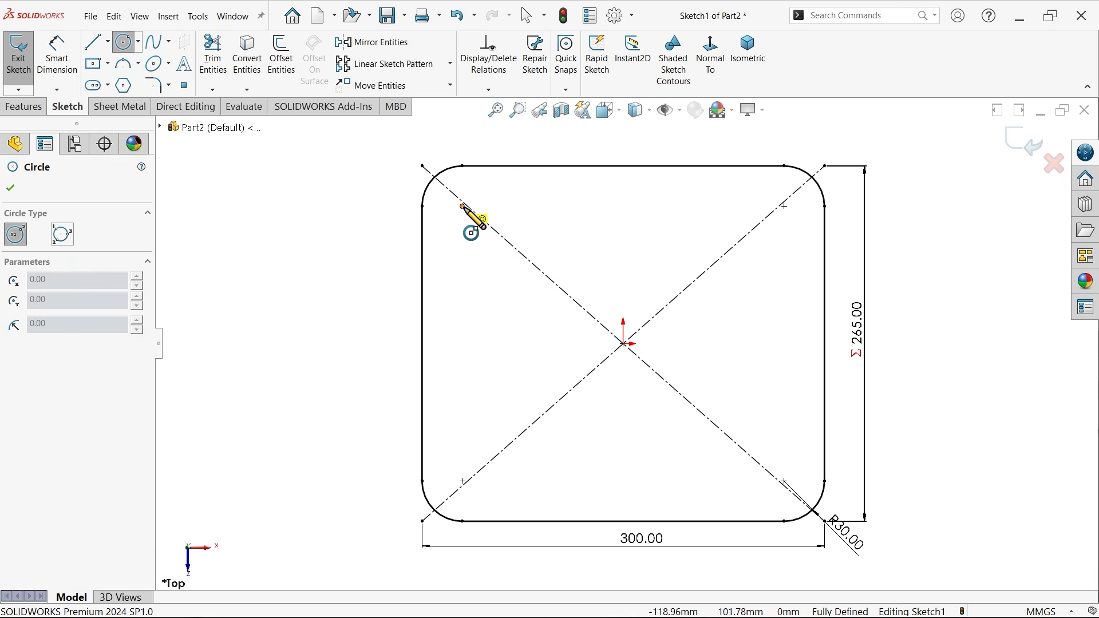
left_click(462, 206)
left_click(485, 206)
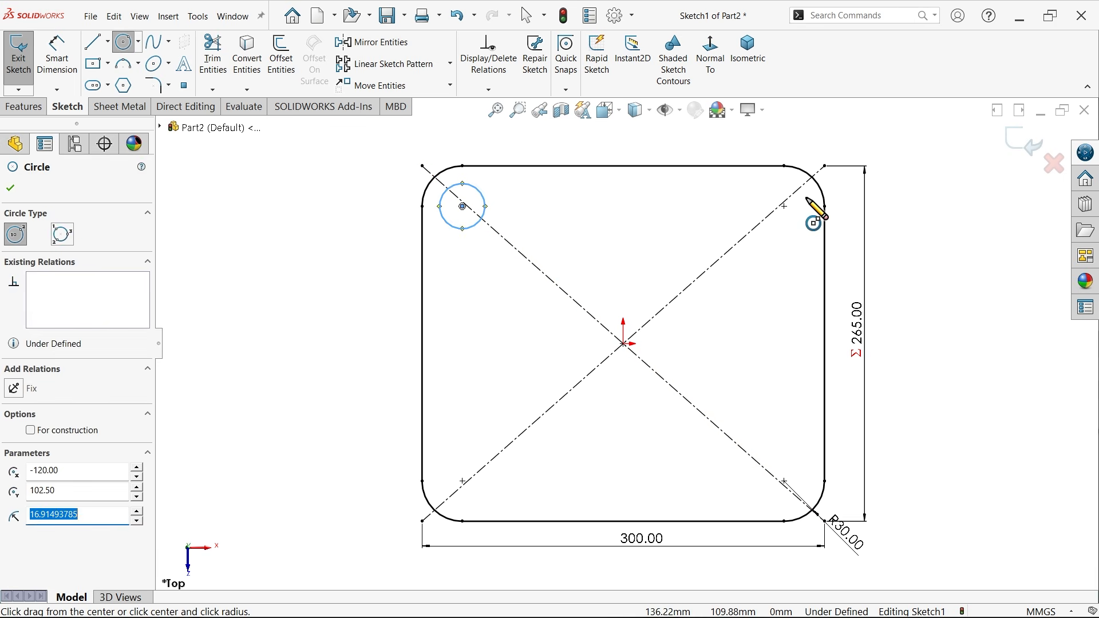
left_click(784, 206)
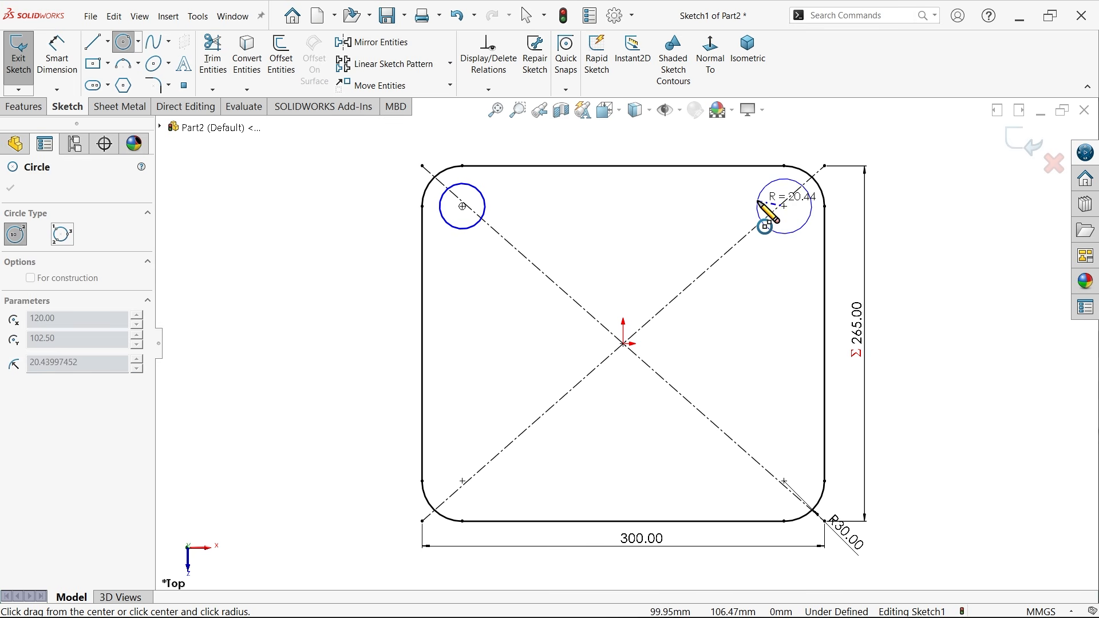
left_click(764, 226)
left_click(784, 480)
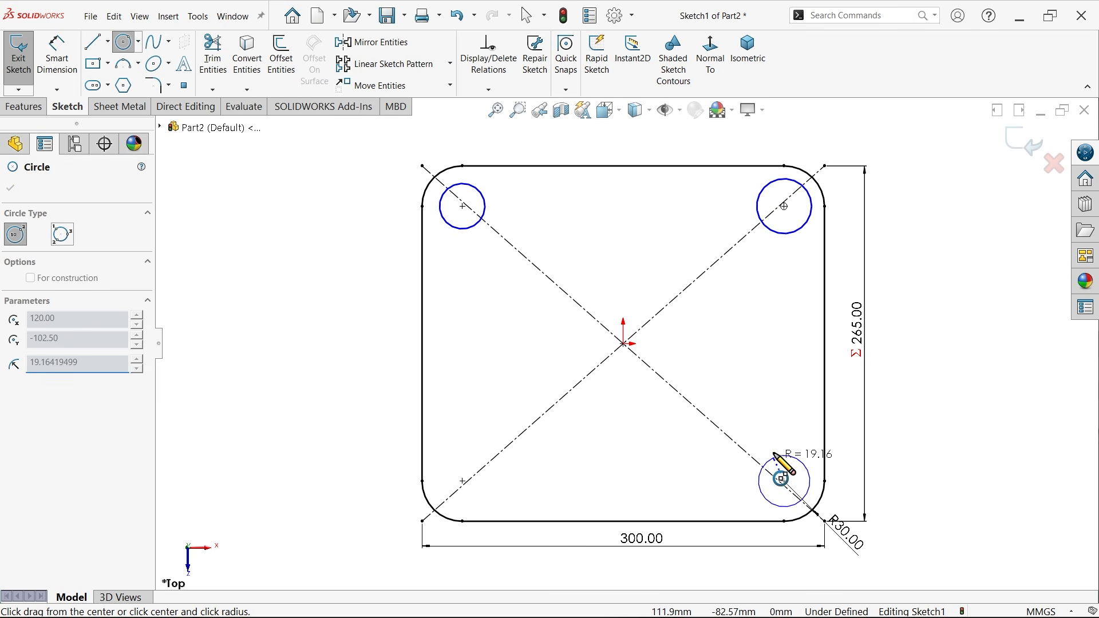
left_click(767, 447)
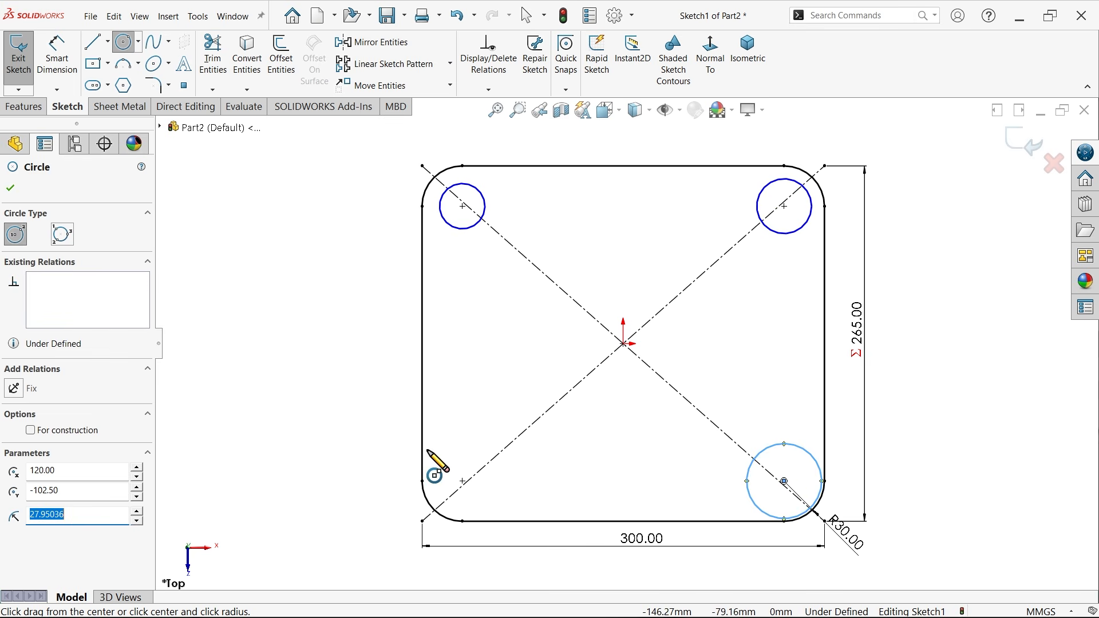
left_click(463, 481)
left_click(472, 461)
key("Escape")
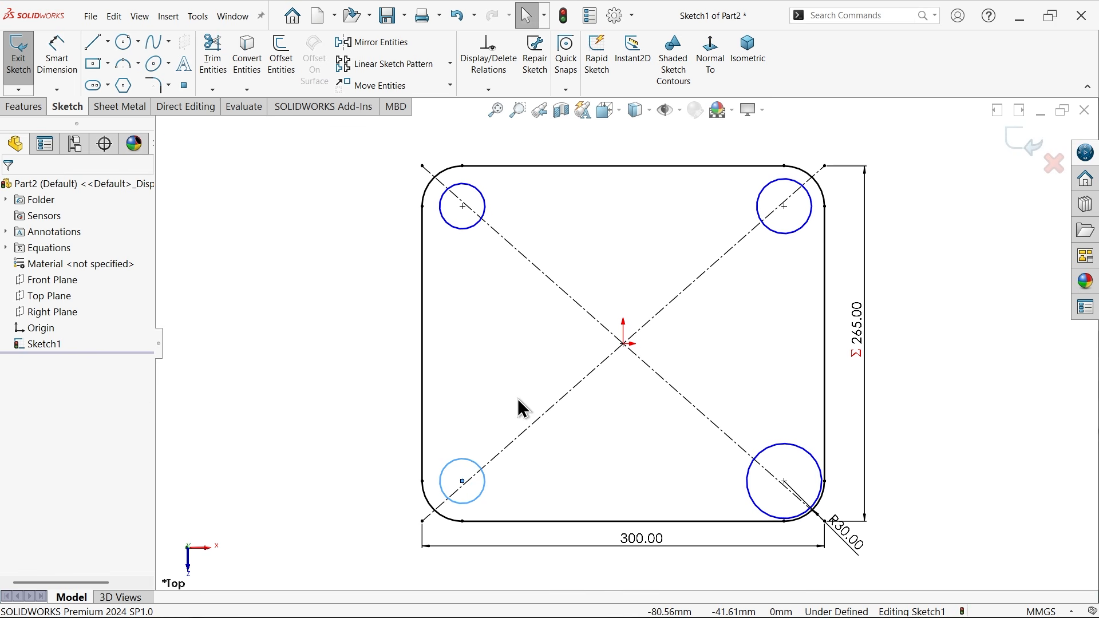
Make the four corner circles equal in size with an Equal relation.
left_click(802, 229, "ctrl")
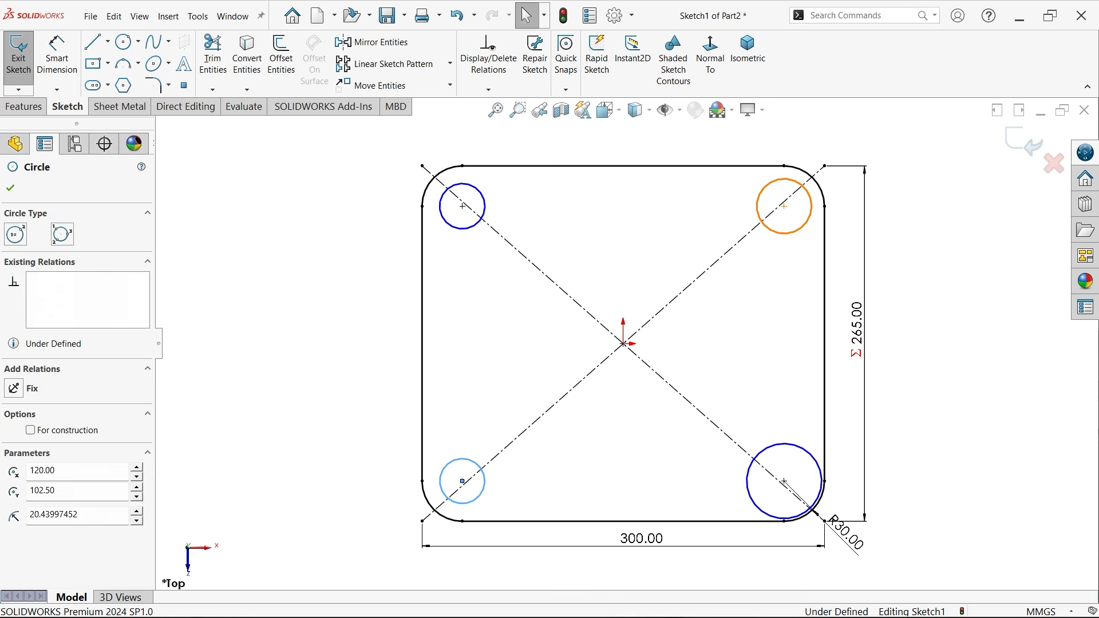
left_click(773, 447, "ctrl")
left_click(481, 236, "ctrl")
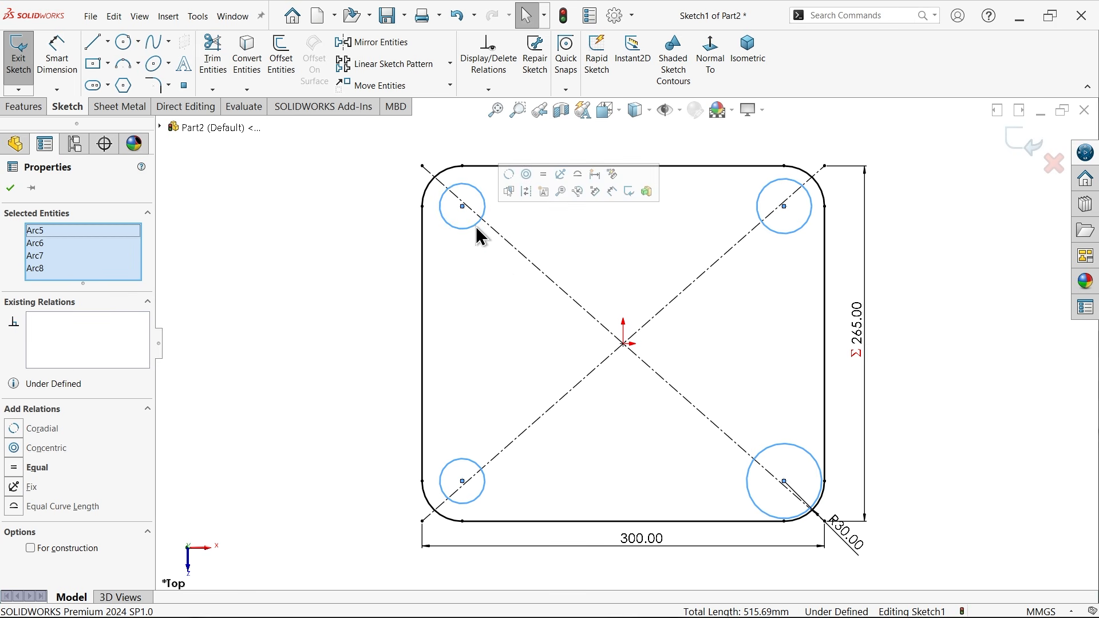
left_click(545, 176)
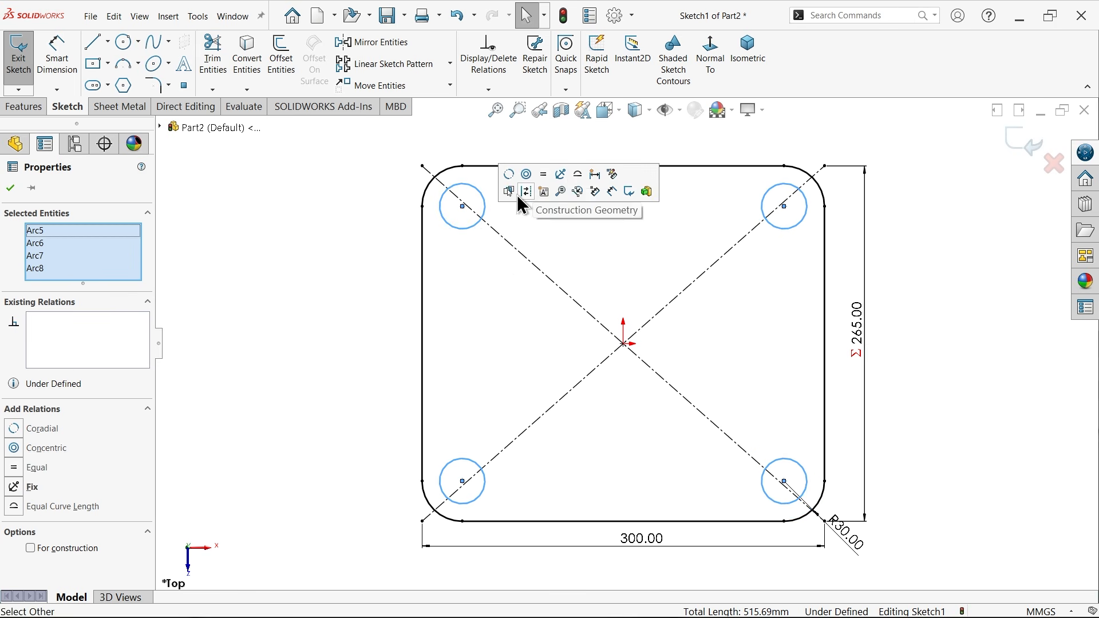
Dimension the upper-left corner circle and set its diameter to 24 mm.
left_click(56, 60)
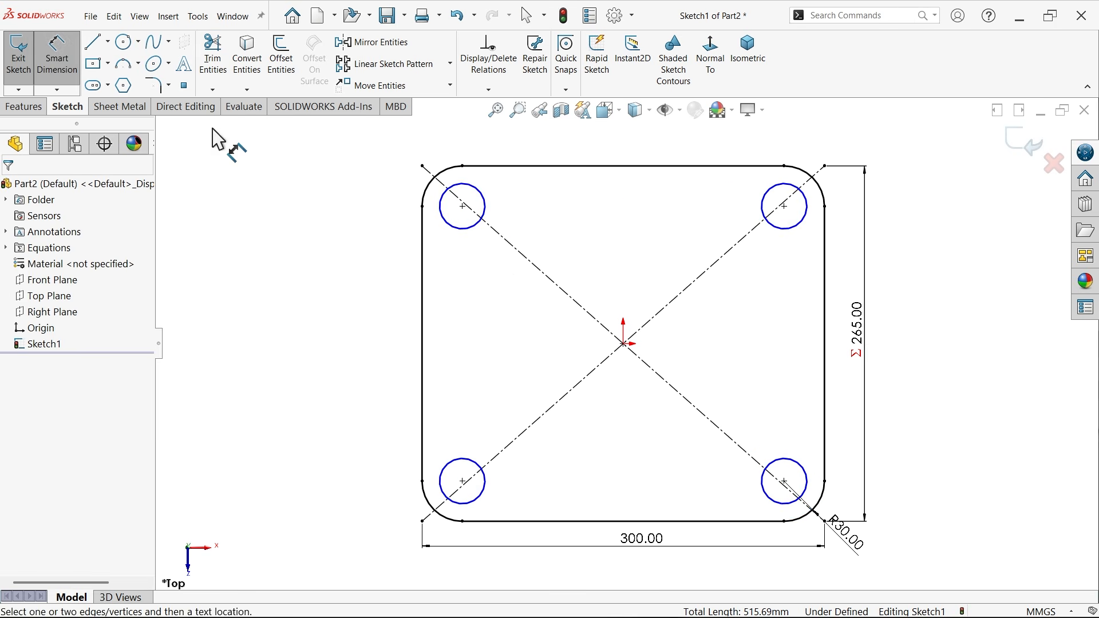
left_click(448, 225)
left_click(376, 224)
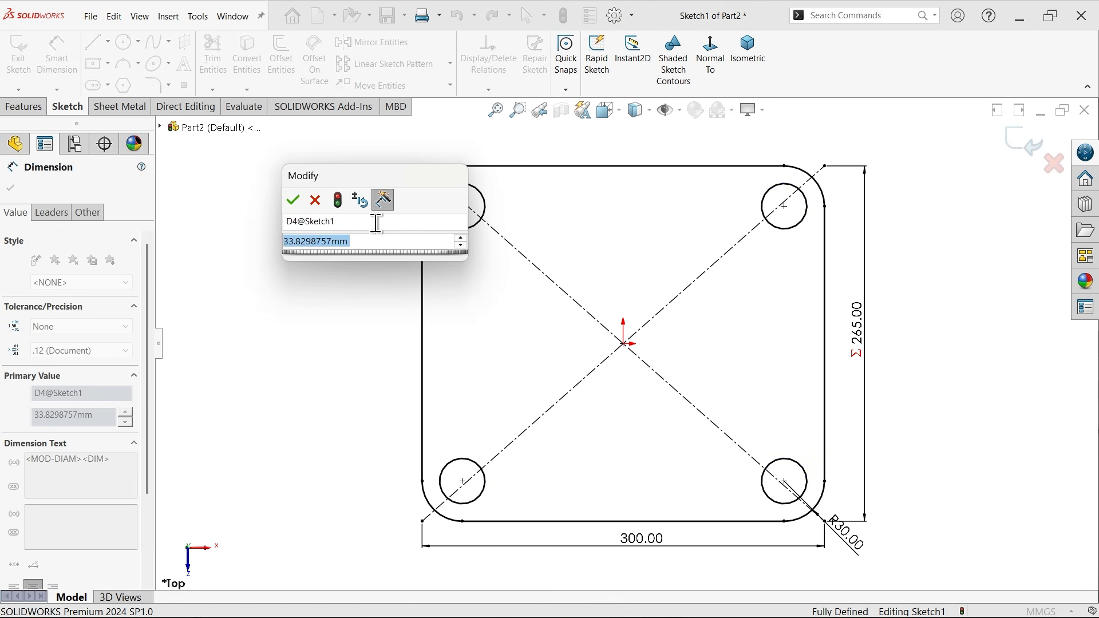
type("24")
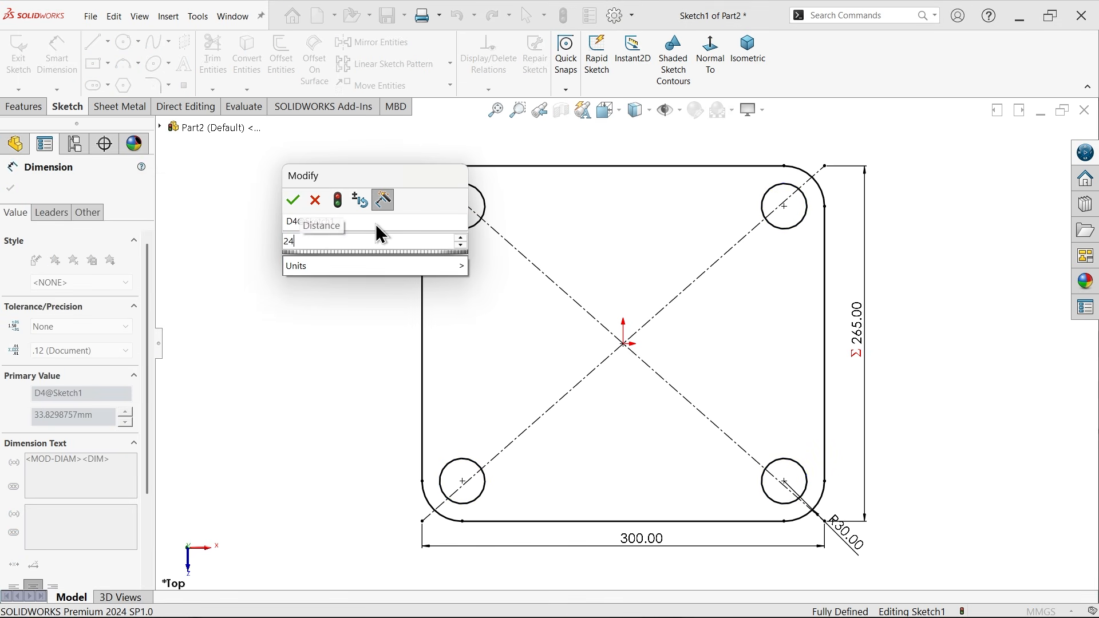
key("Return")
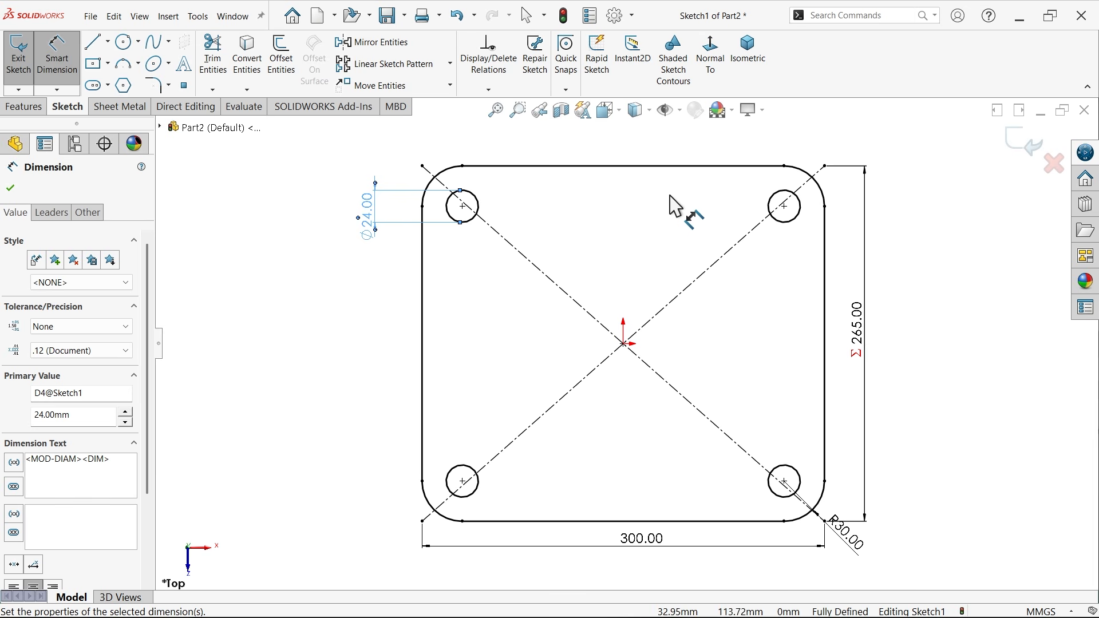
Extrude the base plate sketch as a blind boss with a depth of 24 mm.
left_click(31, 112)
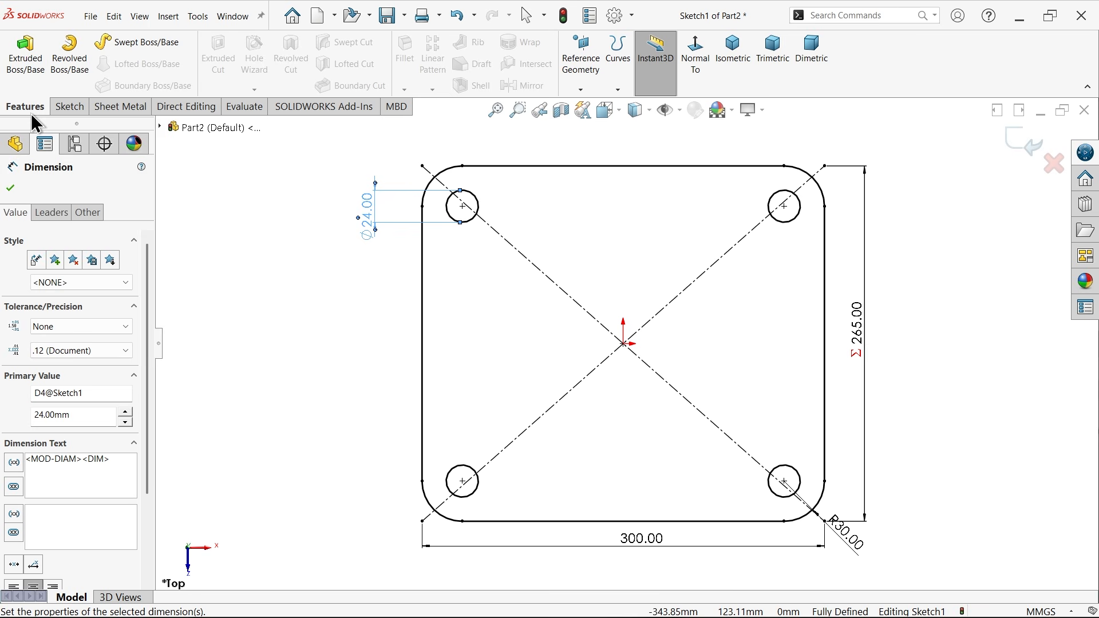
left_click(26, 63)
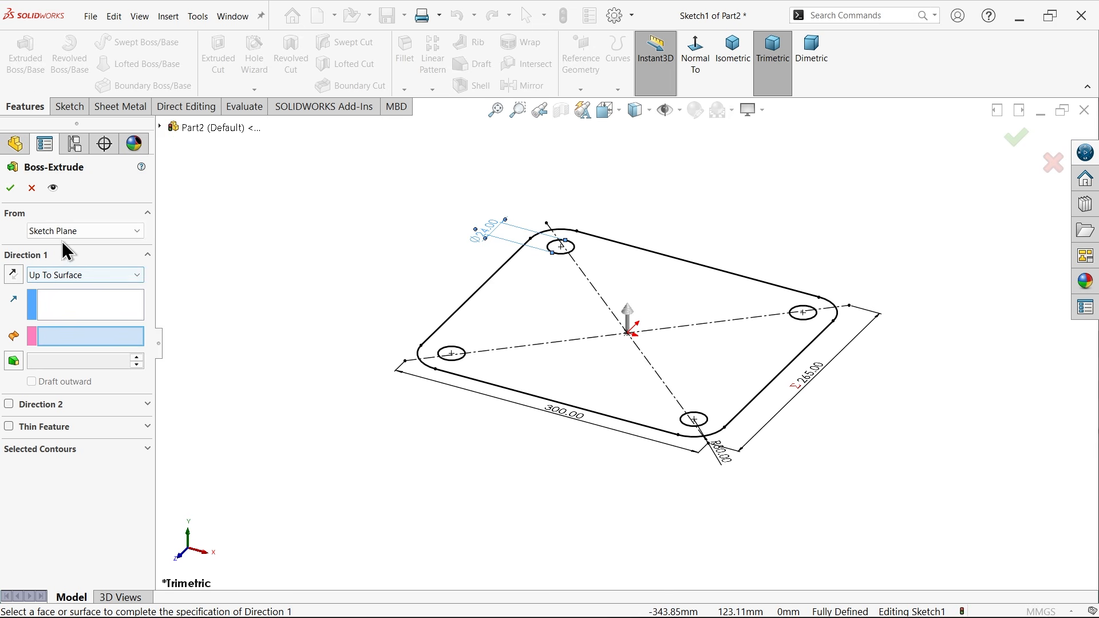
left_click(54, 276)
left_click(73, 290)
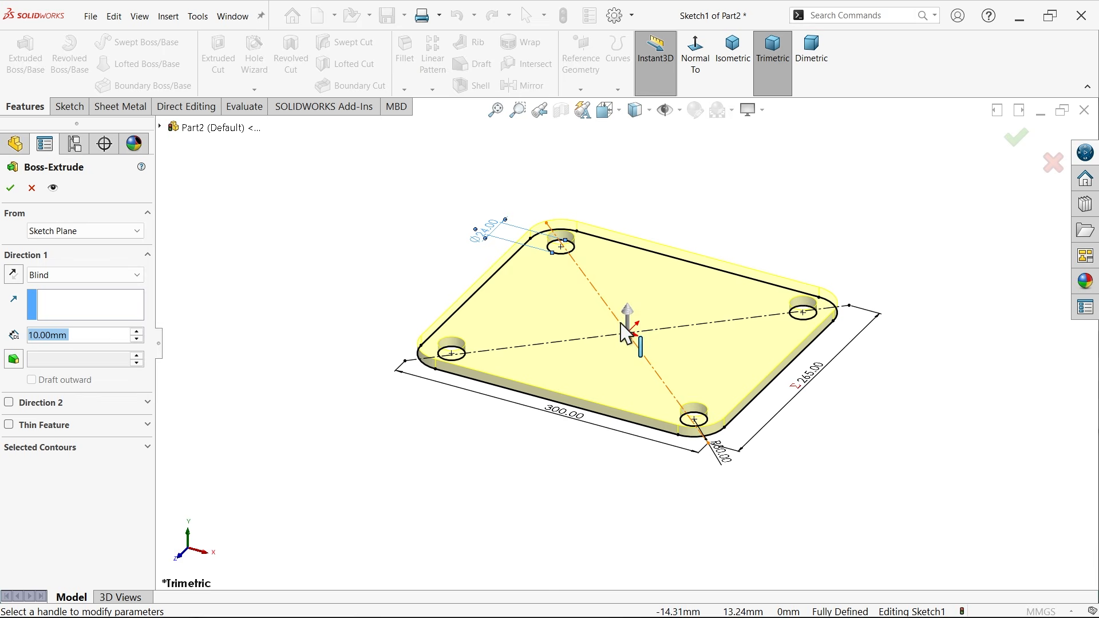
scroll(640, 337, "down", 3)
left_click_drag(614, 308, 613, 255)
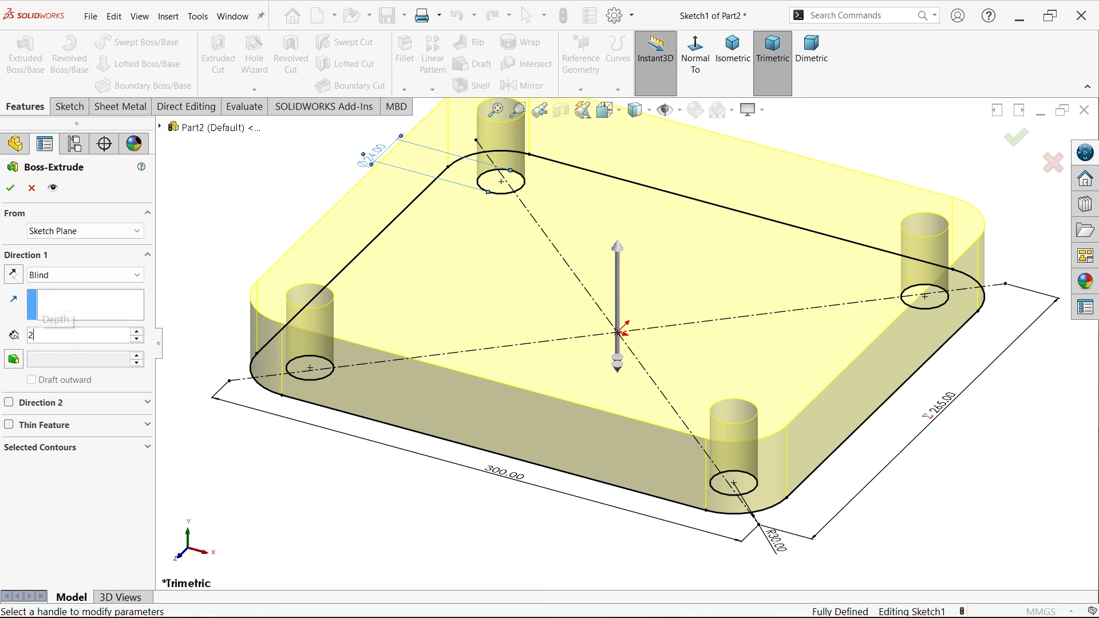
type("24")
key("Return")
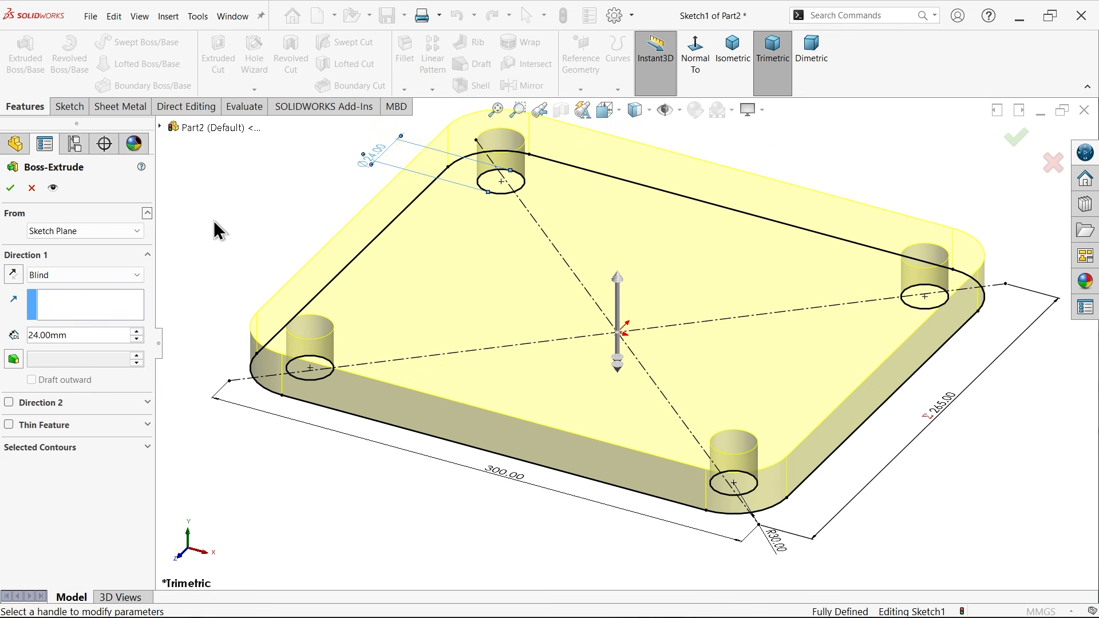
left_click(11, 189)
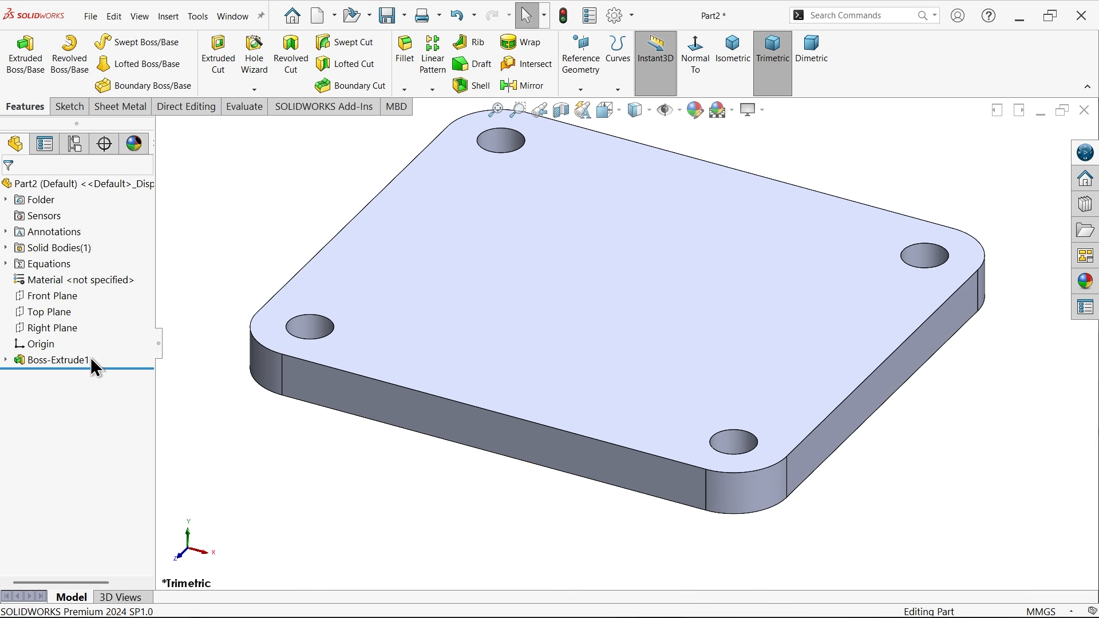
On the Top Plane, sketch a 265 mm vertical line through the origin between the plate's edges, continuing about 78 mm right along the lower edge.
left_click(51, 312)
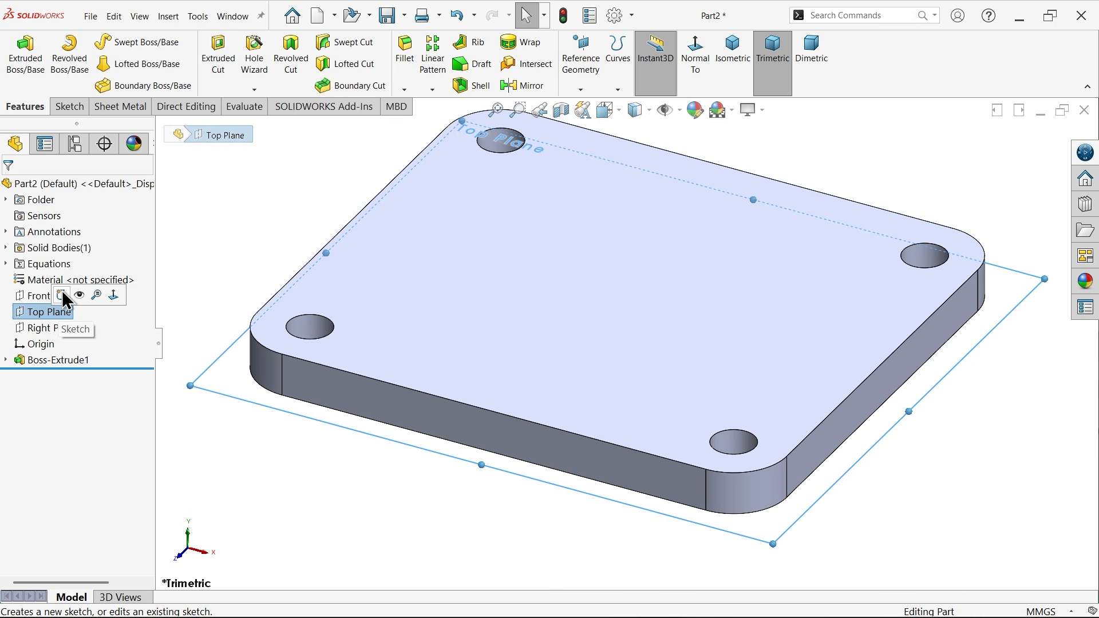
left_click(61, 295)
left_click(93, 42)
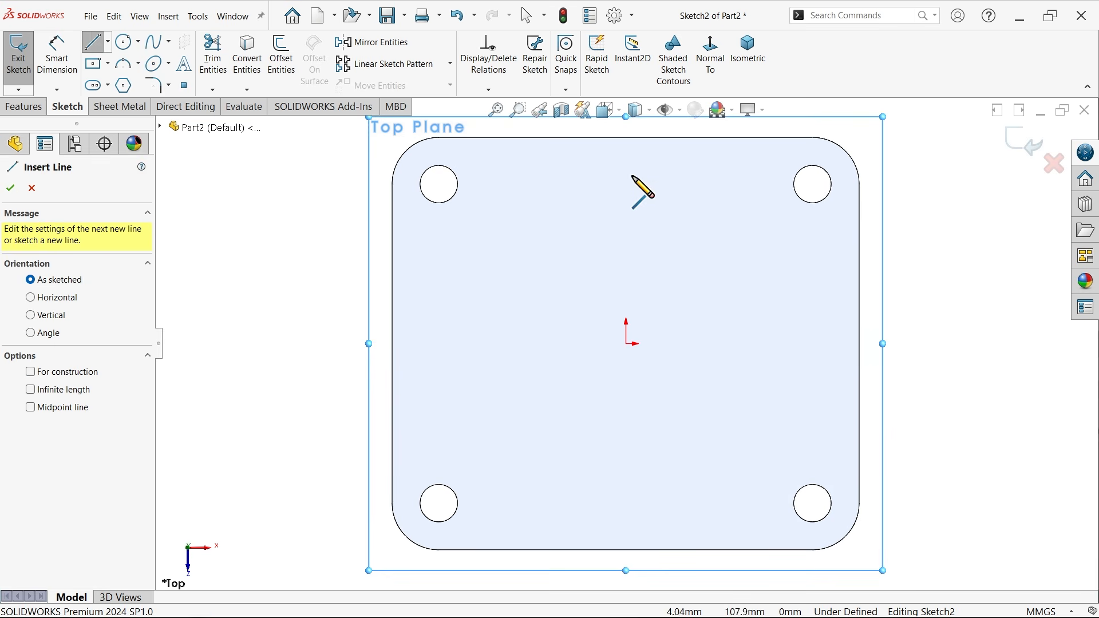
left_click(625, 137)
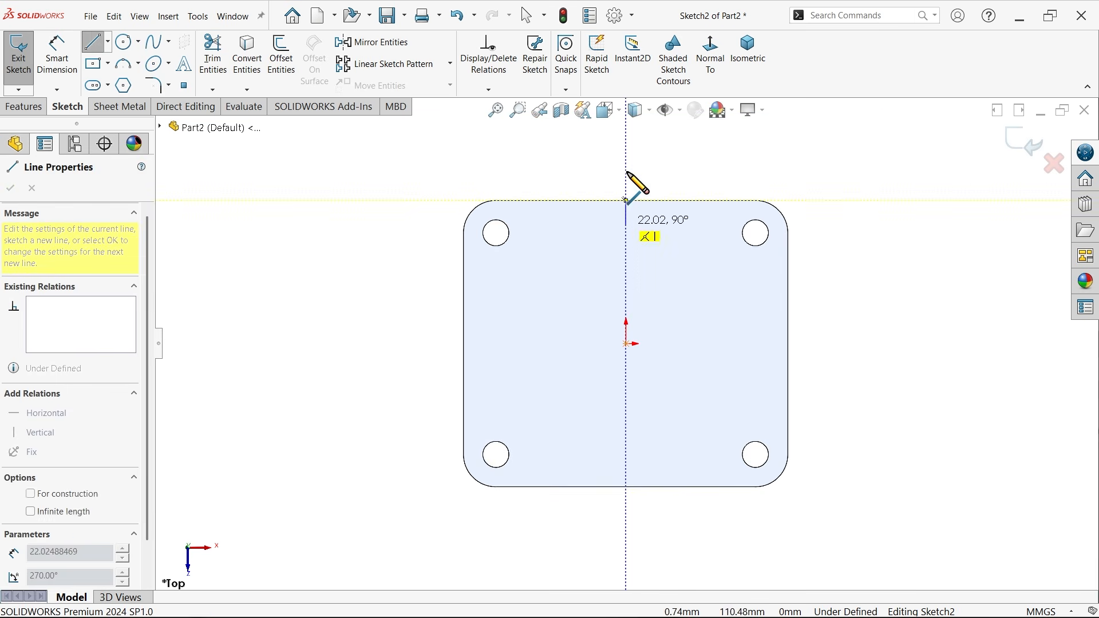
left_click(626, 487)
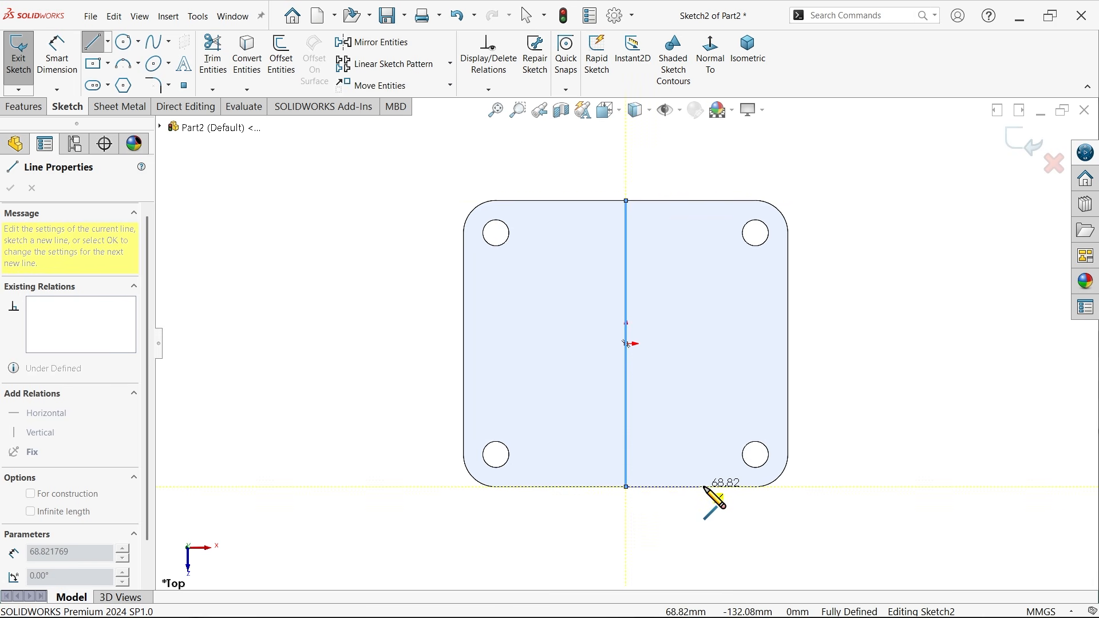
scroll(705, 449, "down", 2)
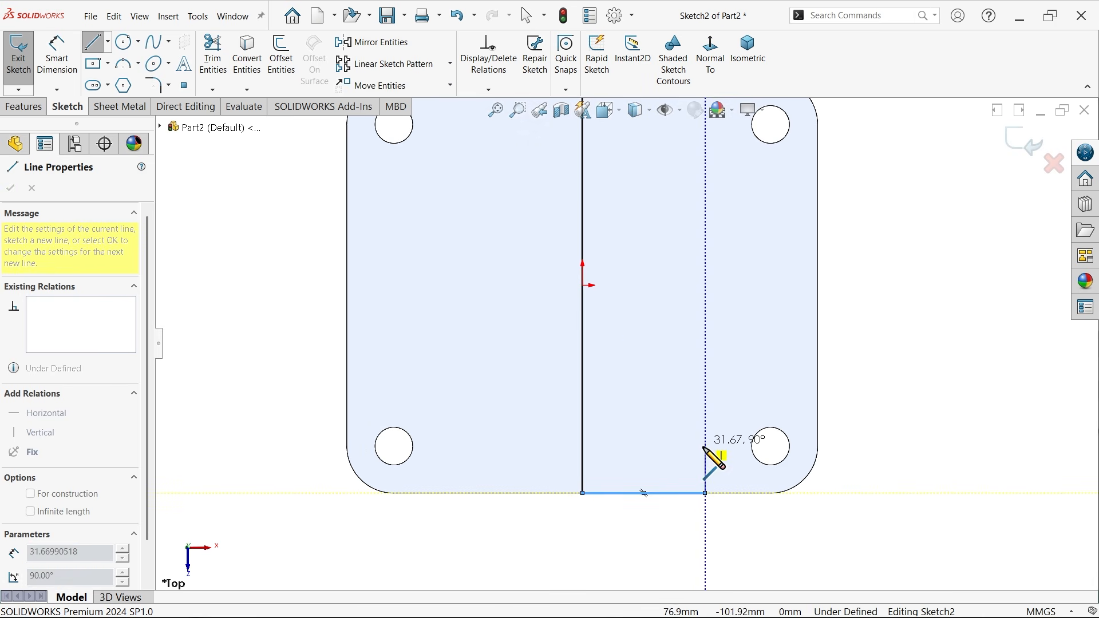
scroll(682, 312, "up", 2)
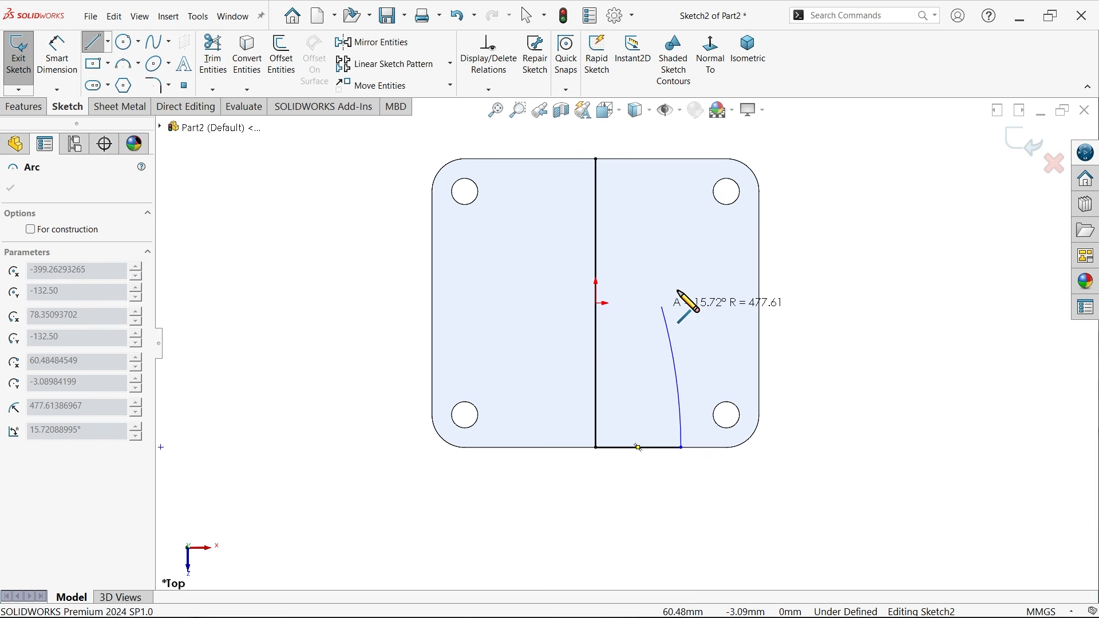
right_click(681, 312)
left_click(712, 299)
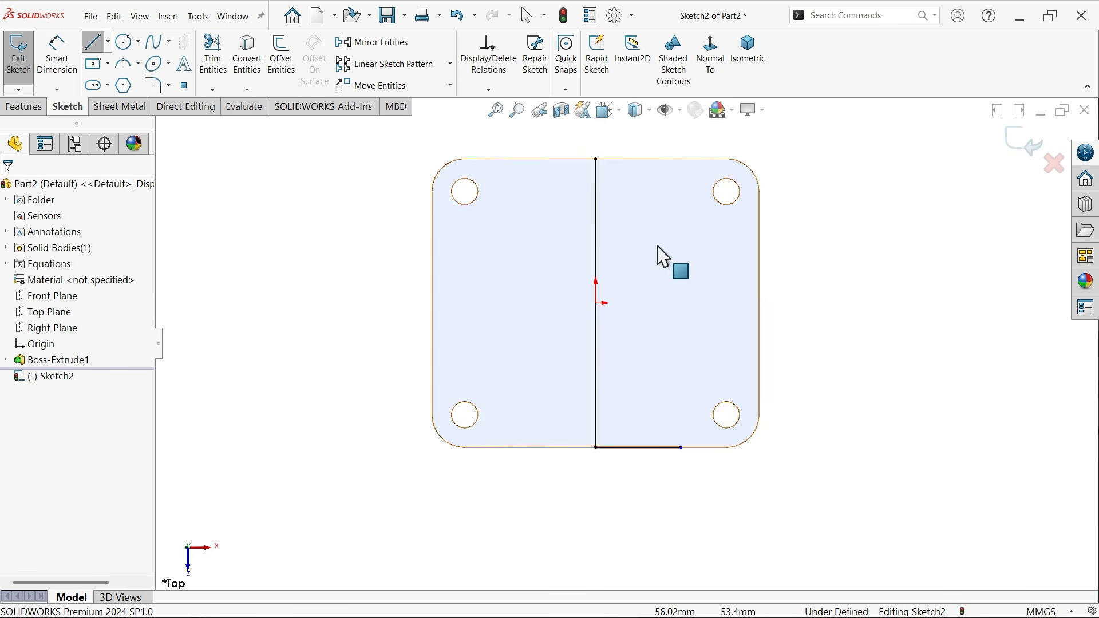
Sketch a horizontal line along the plate's upper edge, running right from the vertical line's upper end.
left_click(95, 45)
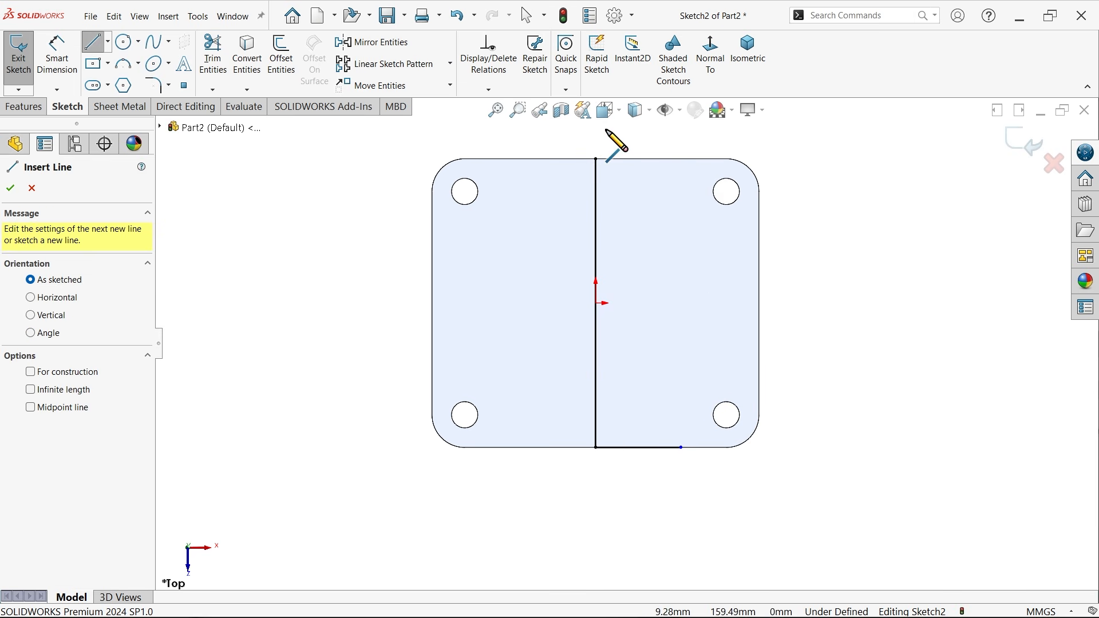
left_click(595, 158)
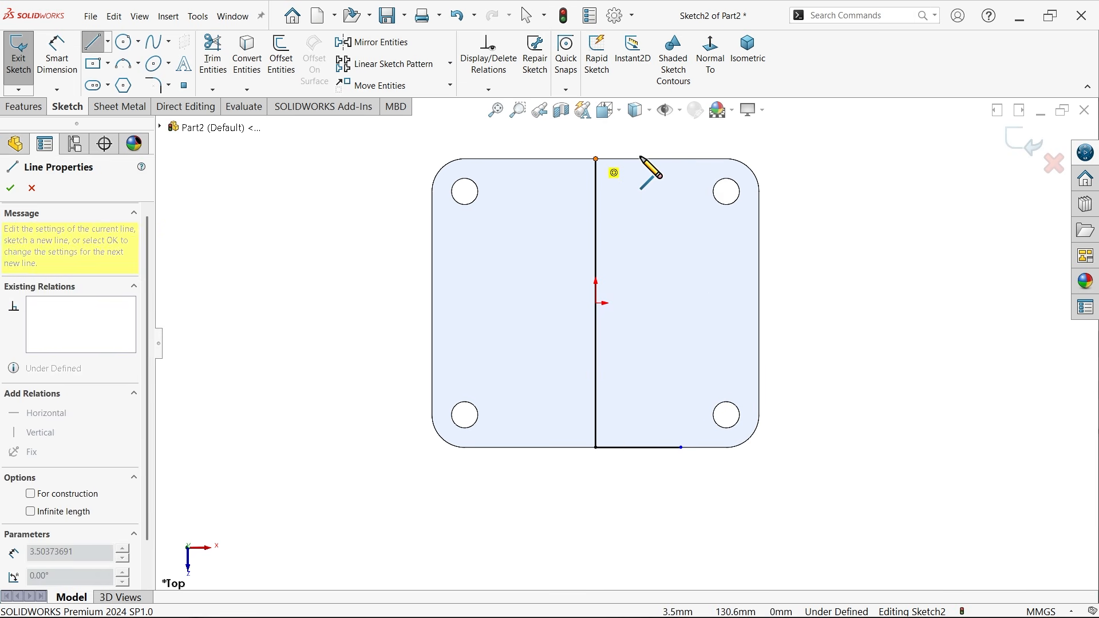
right_click(671, 190)
left_click(703, 194)
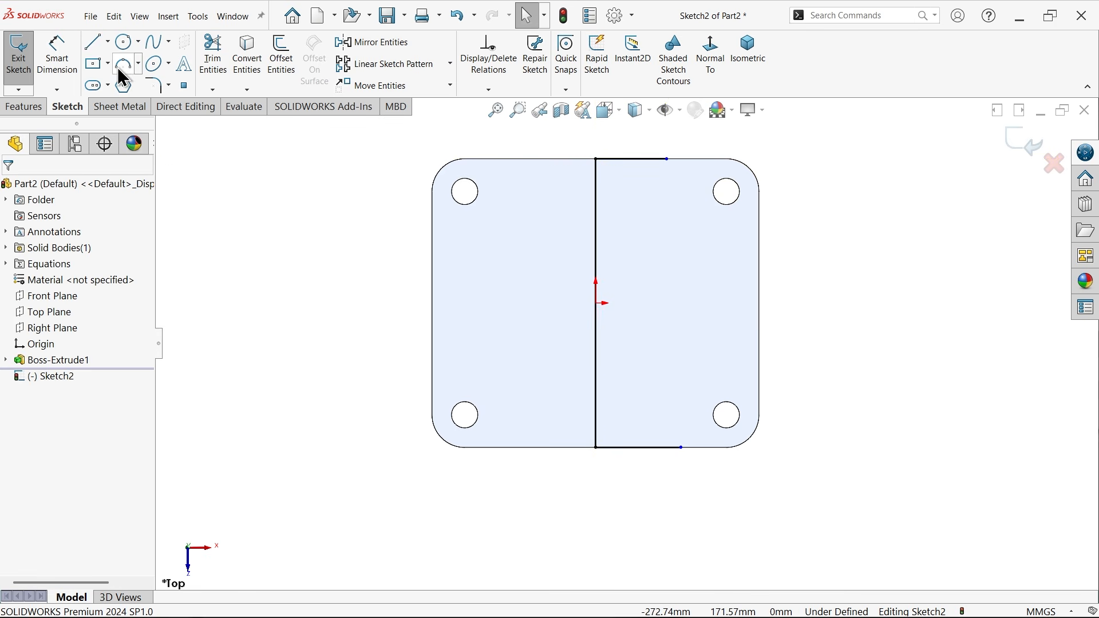
Connect the free ends of the two horizontal lines with a 3 point arc curving toward the vertical line, radius about 456 mm.
left_click(138, 64)
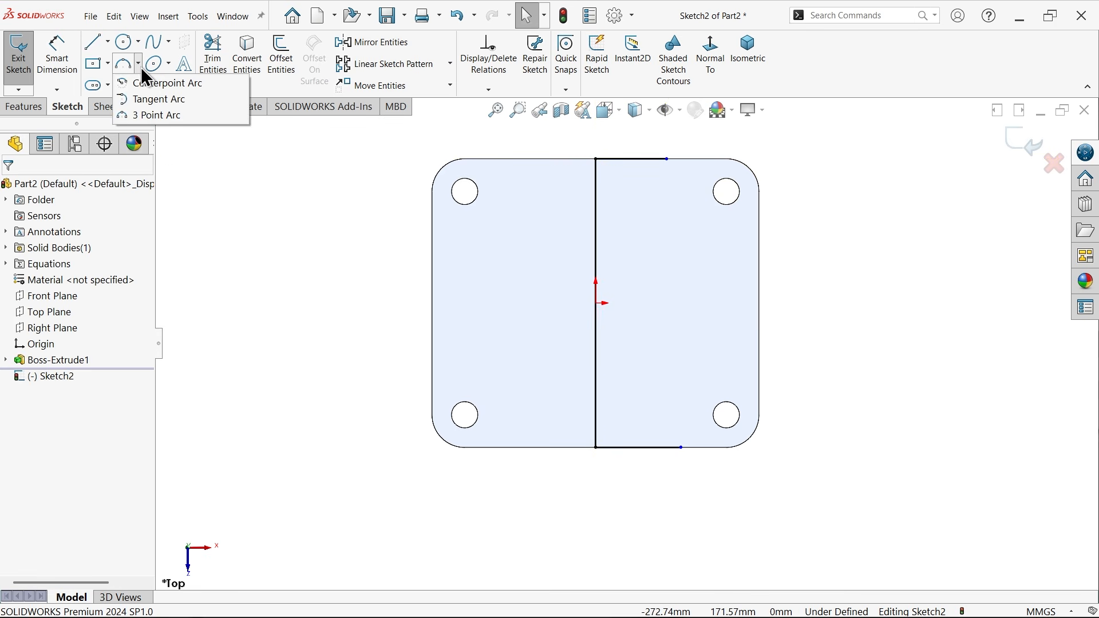
left_click(160, 118)
left_click(667, 159)
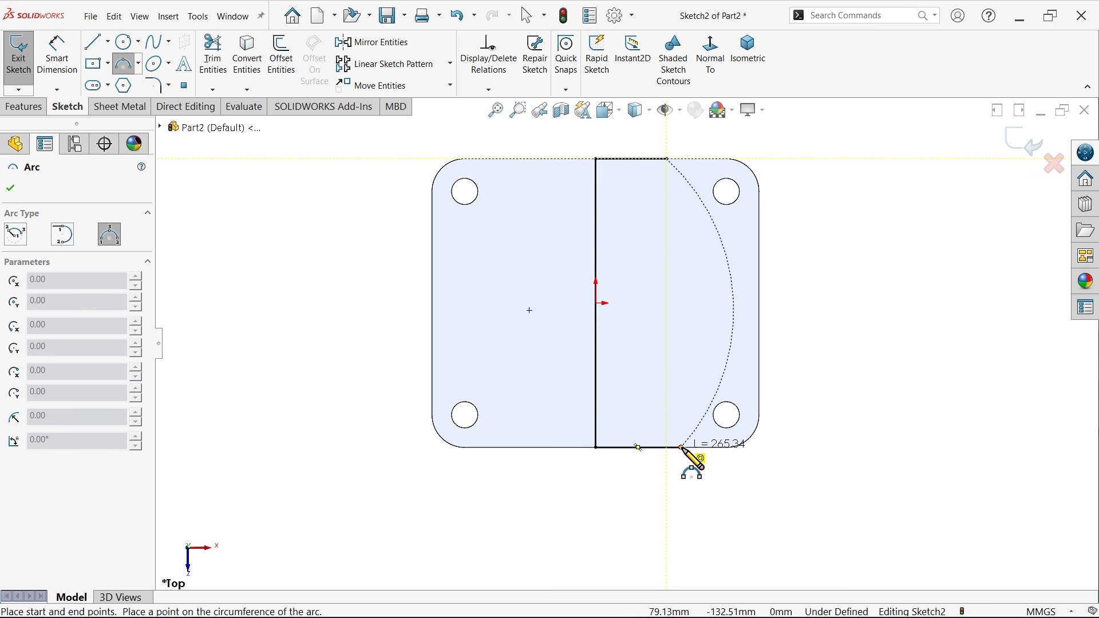
left_click(680, 447)
left_click(652, 304)
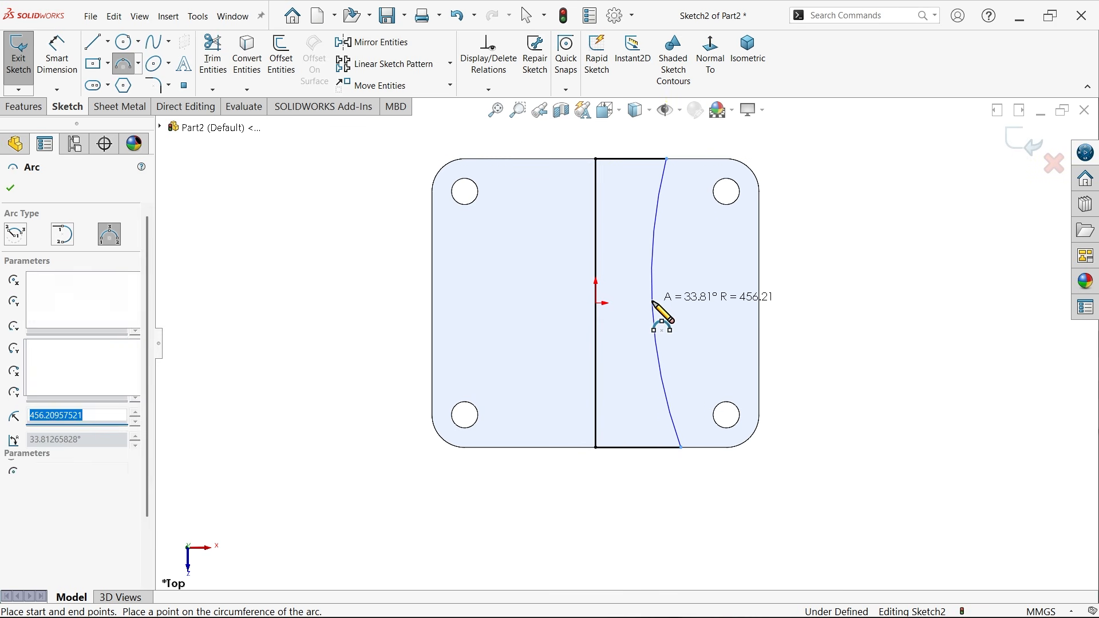
right_click(366, 243)
left_click(381, 238)
Convert the vertical line through the origin to construction geometry.
left_click(57, 54)
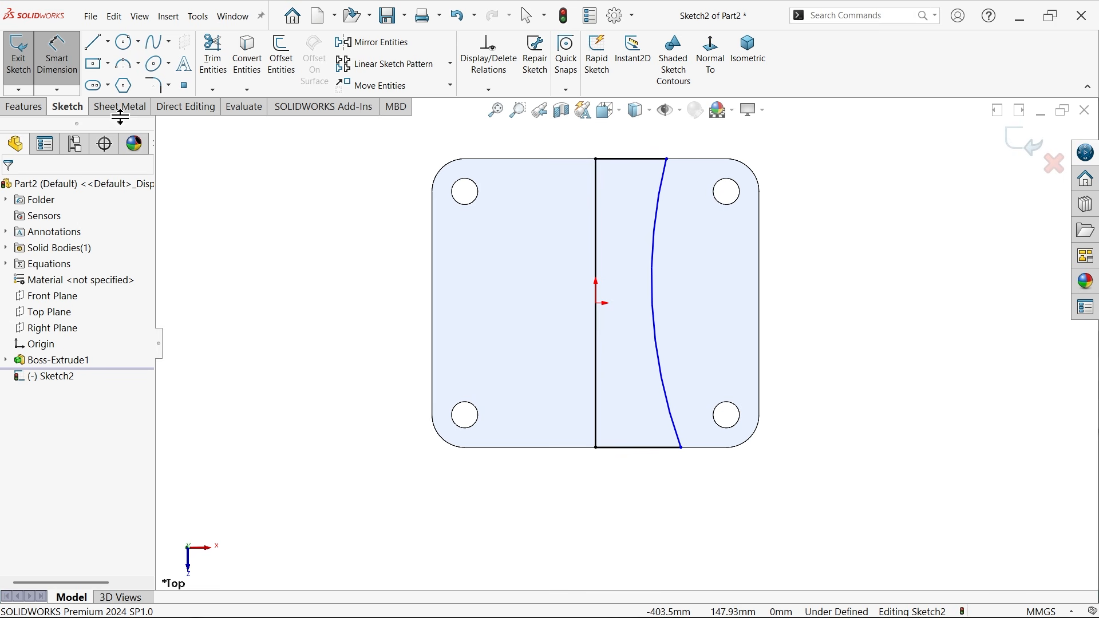
left_click(57, 55)
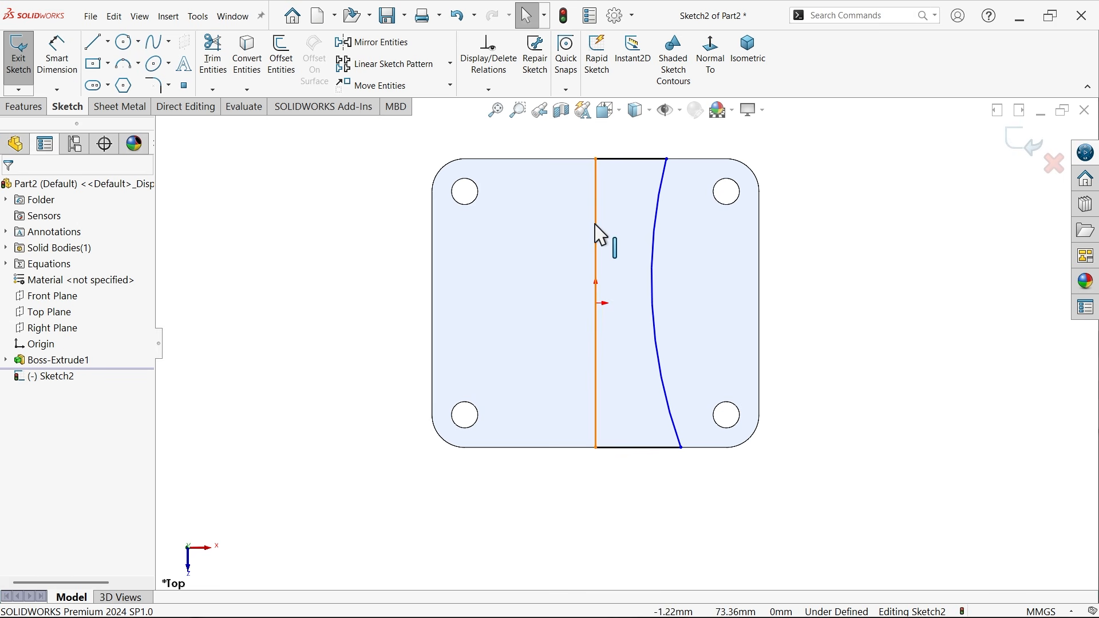
left_click(595, 232)
left_click(649, 193)
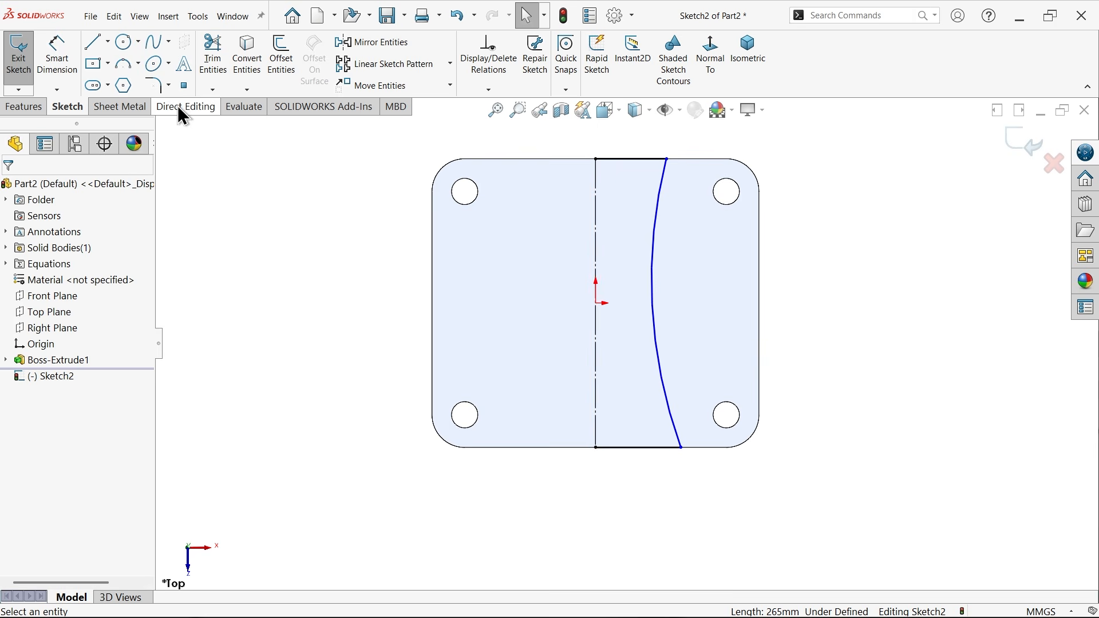
Dimension the arc's upper endpoint as a diameter across the centerline and link it to global variable B.
left_click(52, 74)
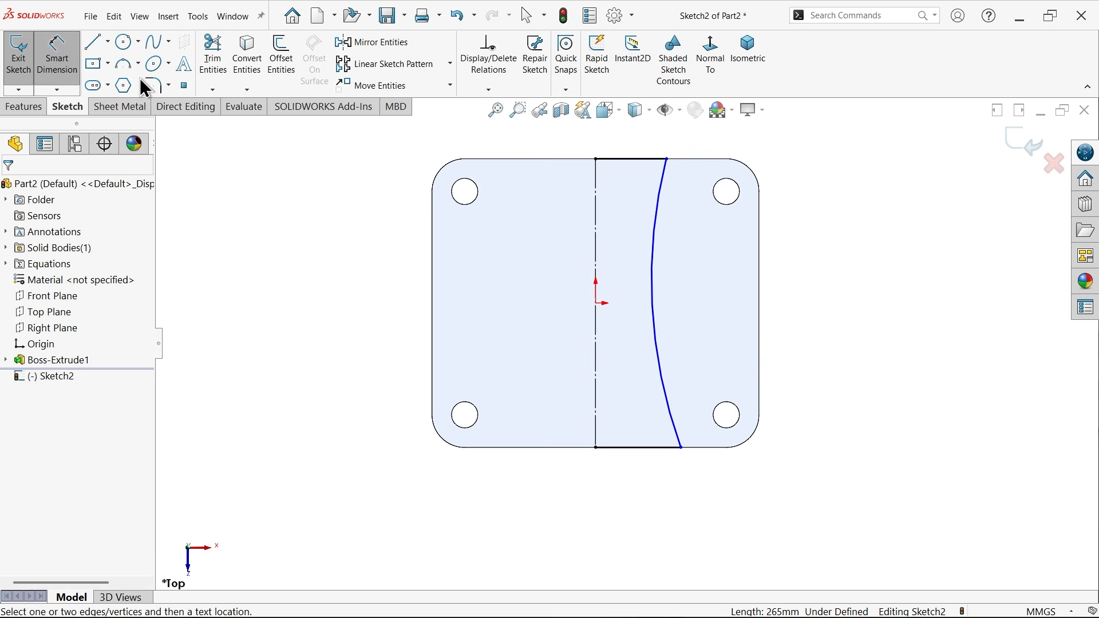
left_click(667, 160)
left_click(595, 171)
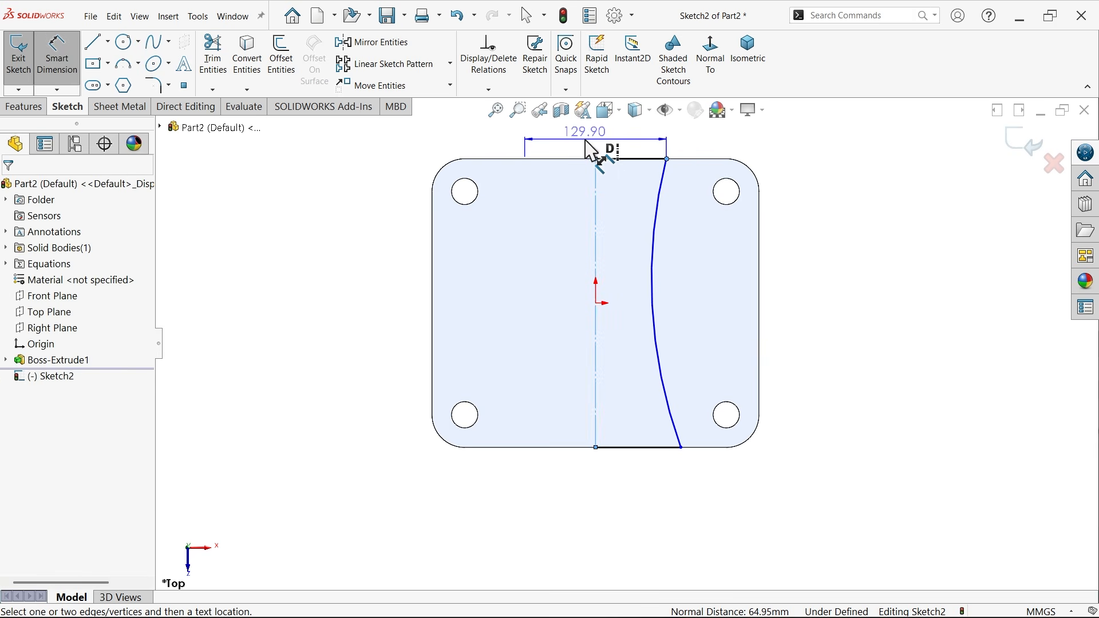
left_click(586, 143)
type("=")
mouse_move(620, 184)
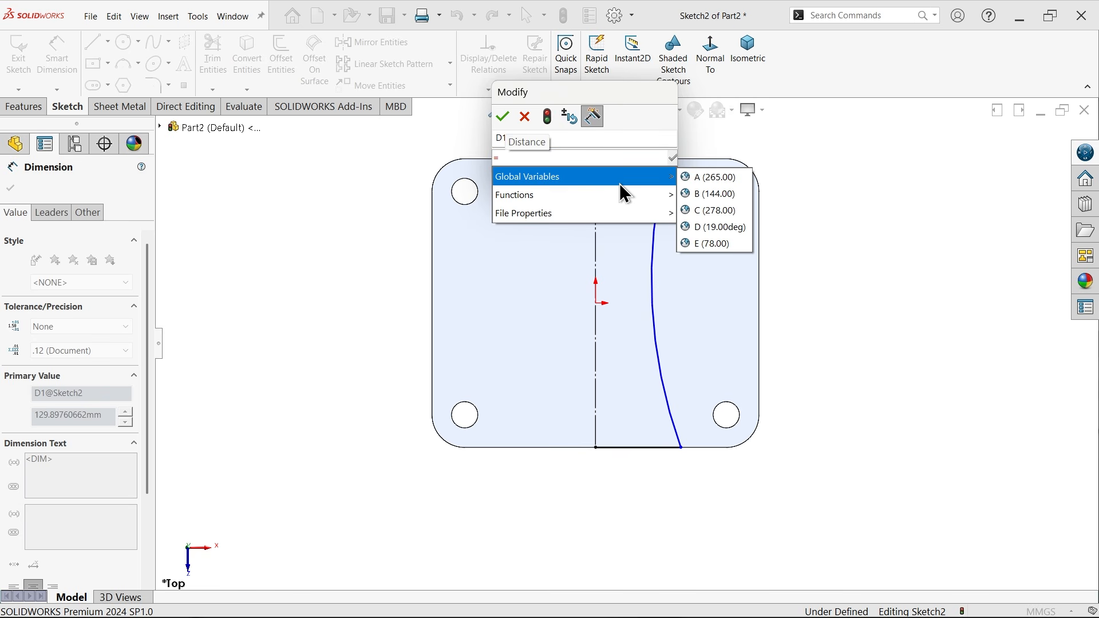
left_click(713, 194)
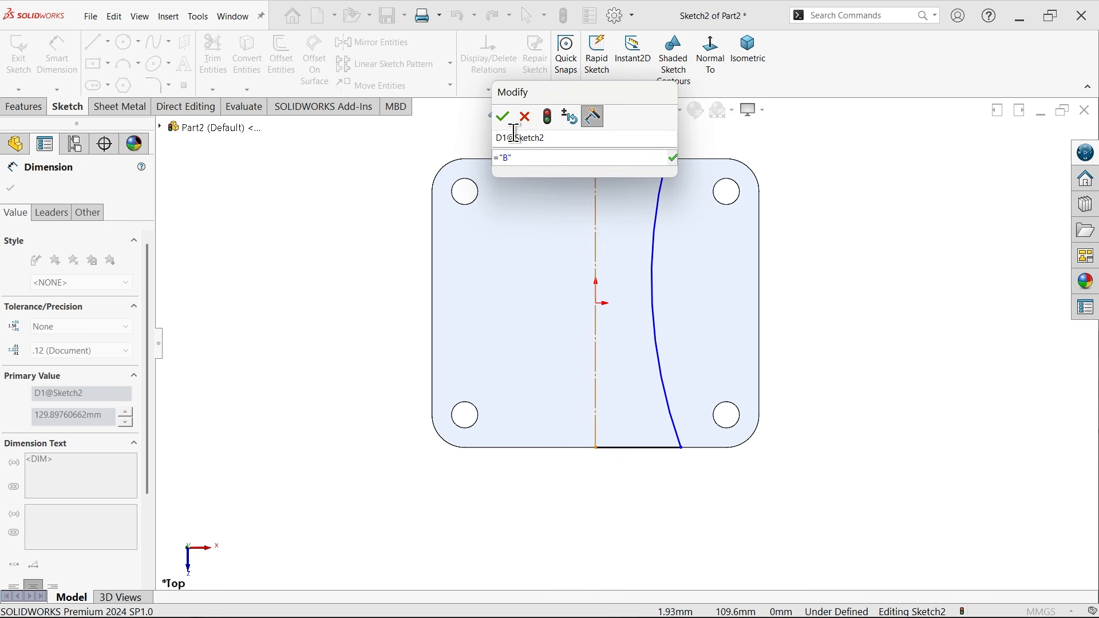
left_click(503, 118)
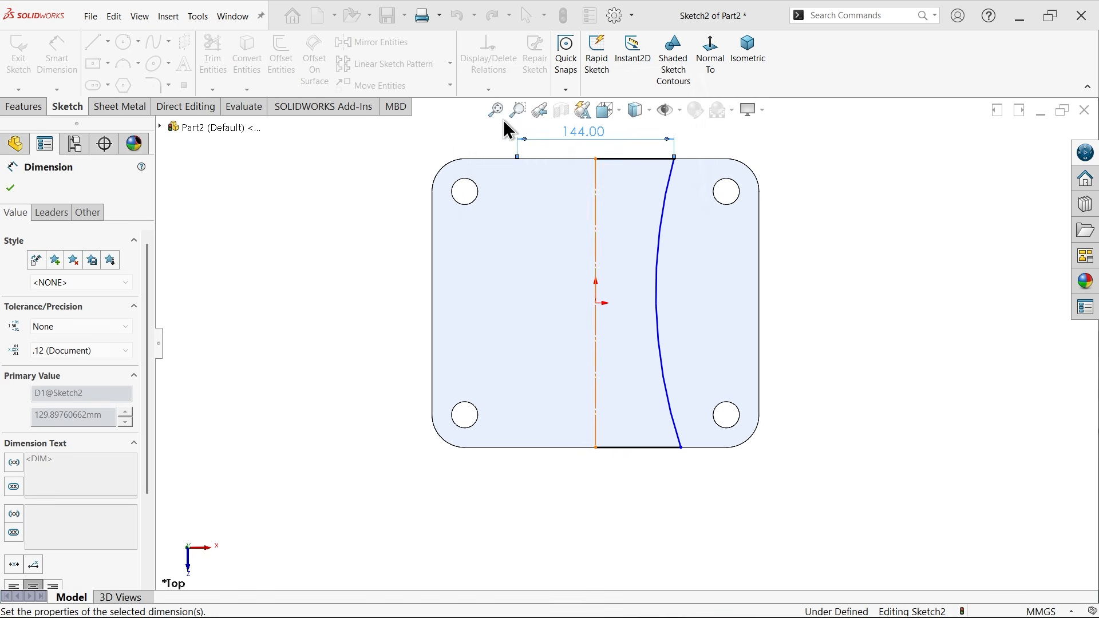
Dimension the arc's lower endpoint as a diameter across the centerline and set it to 200 mm.
left_click(681, 447)
left_click(596, 438)
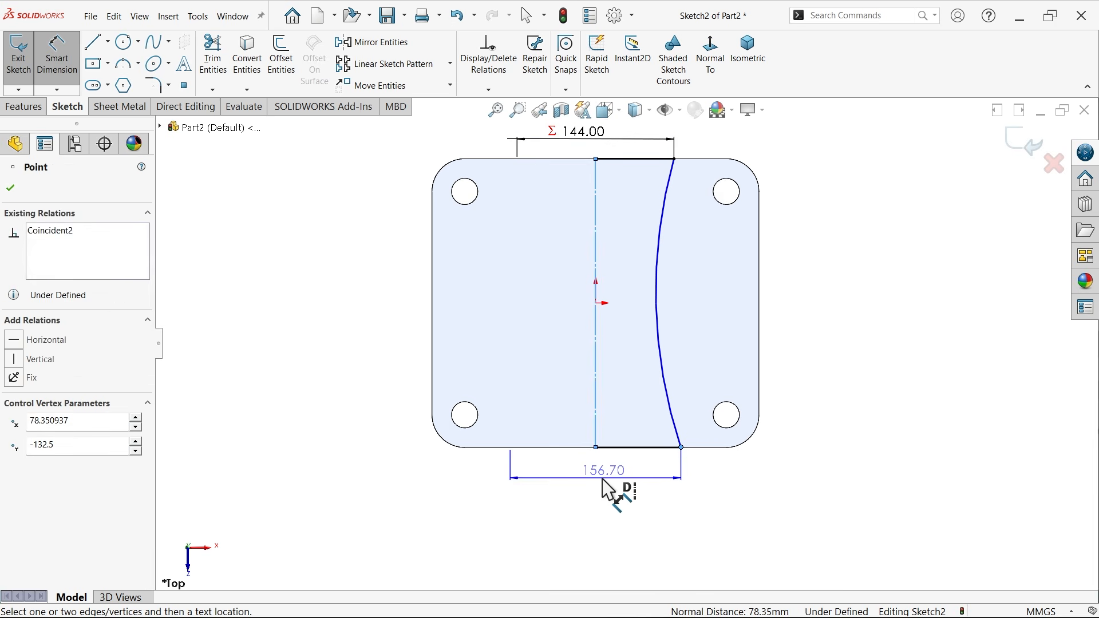
left_click(599, 487)
type("200")
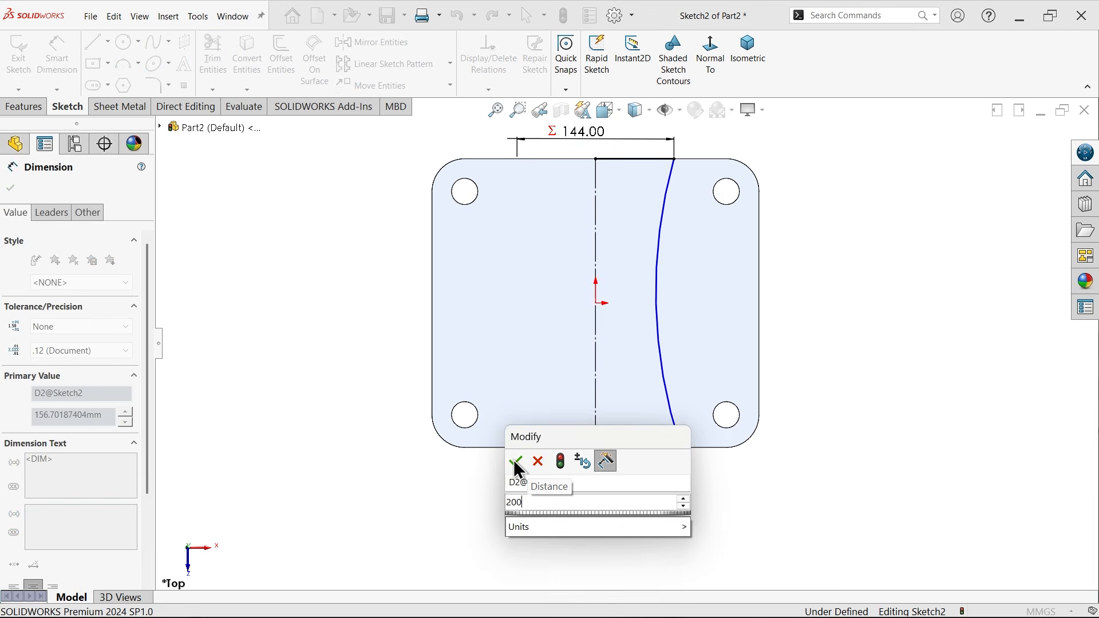
left_click(513, 459)
Dimension the arc's radius and link it to global variable C.
left_click(674, 336)
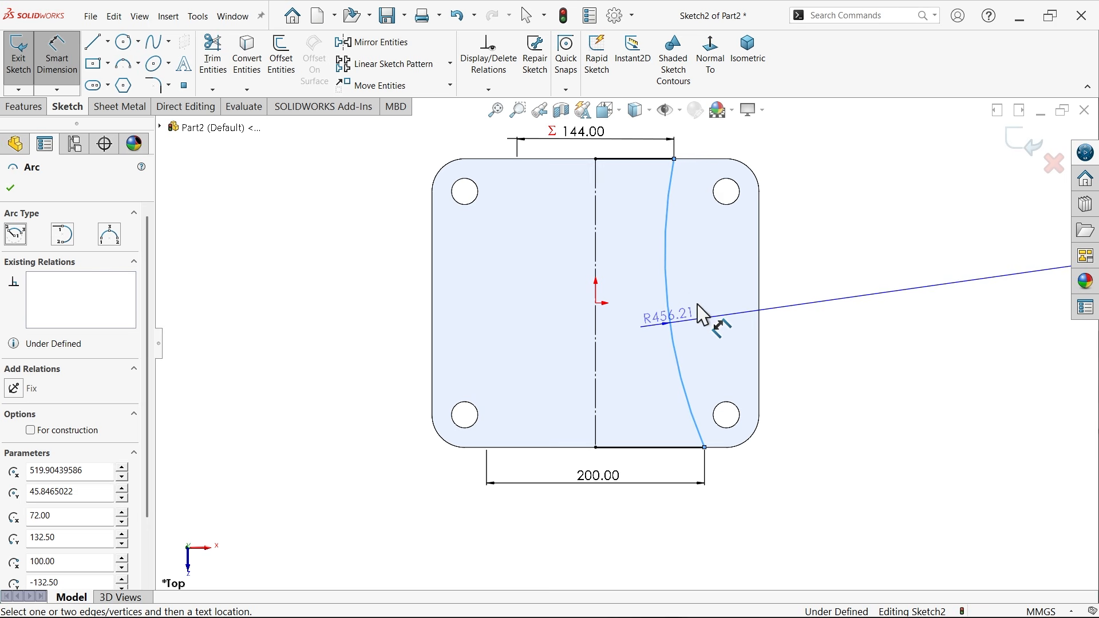
left_click(718, 301)
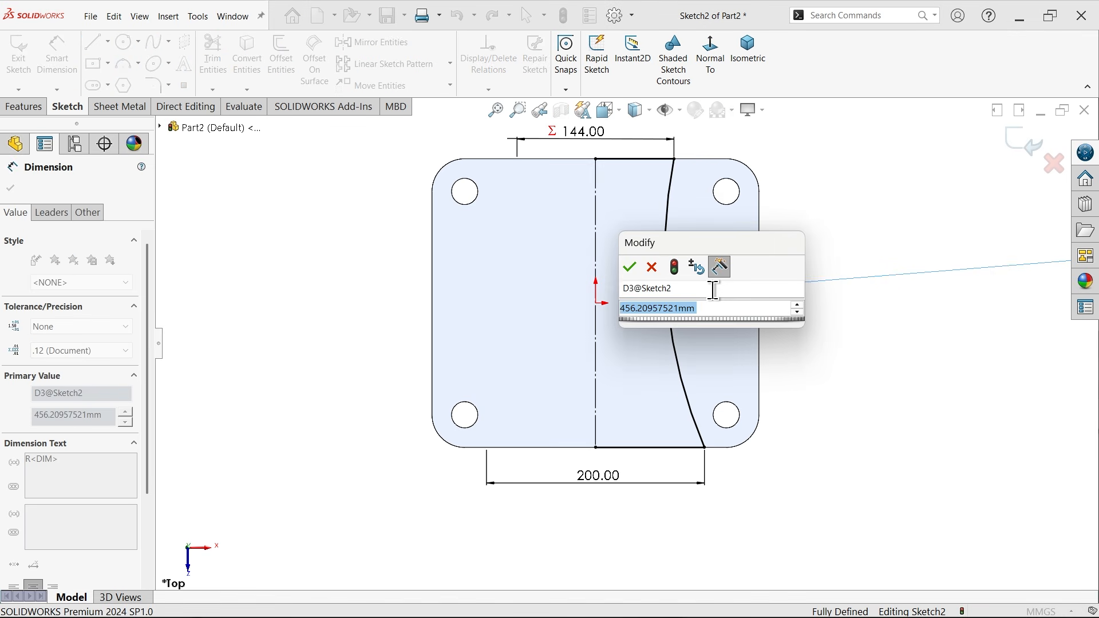
type("=")
mouse_move(772, 344)
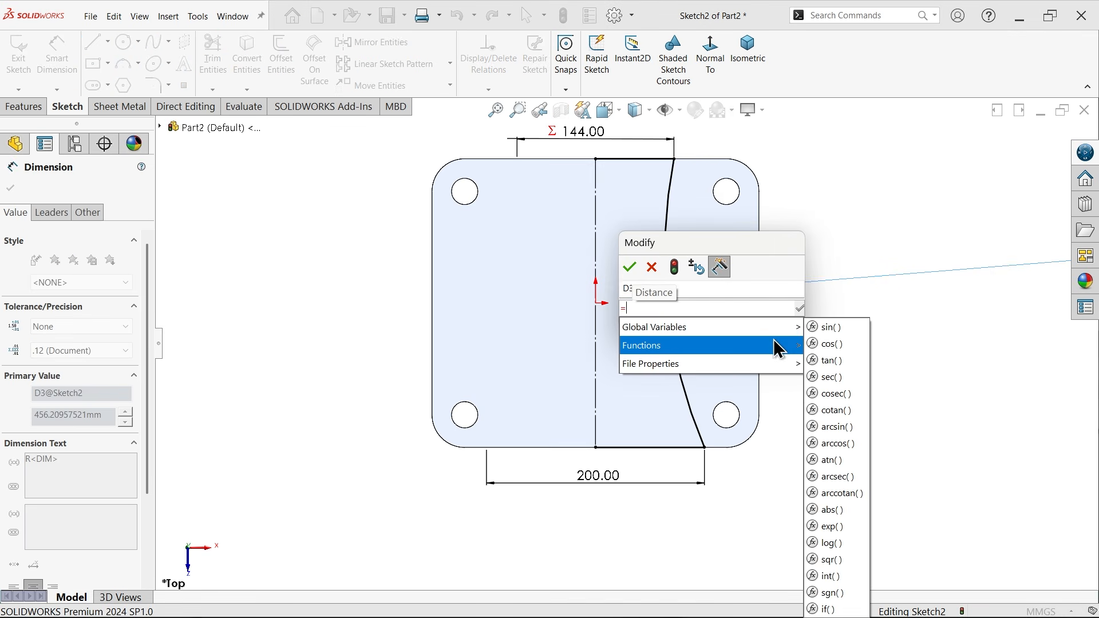
mouse_move(805, 331)
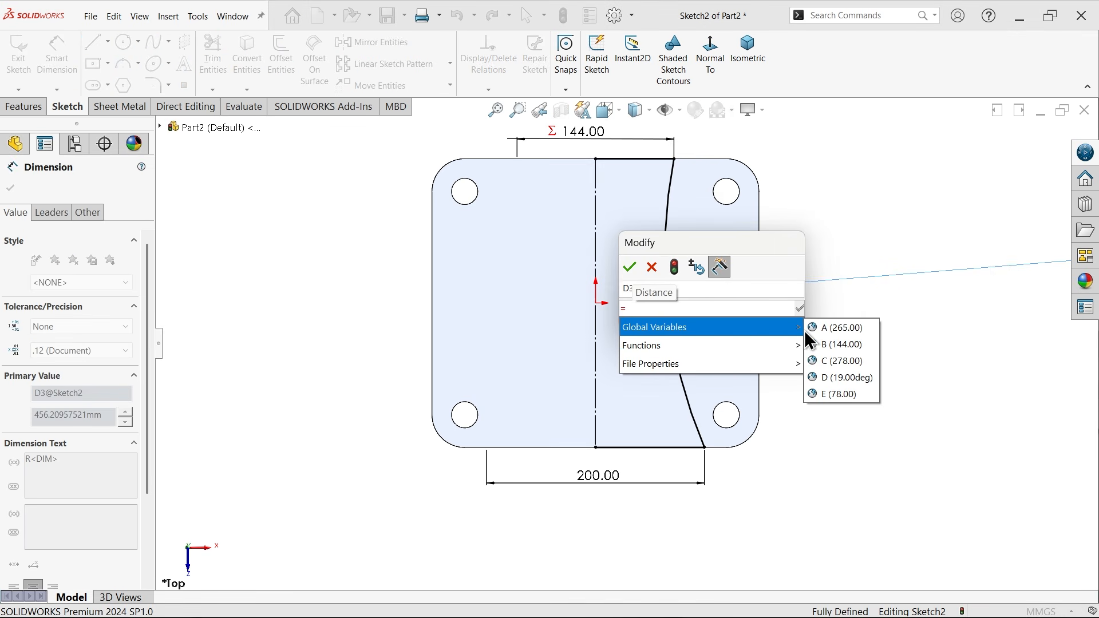
left_click(843, 361)
left_click(630, 265)
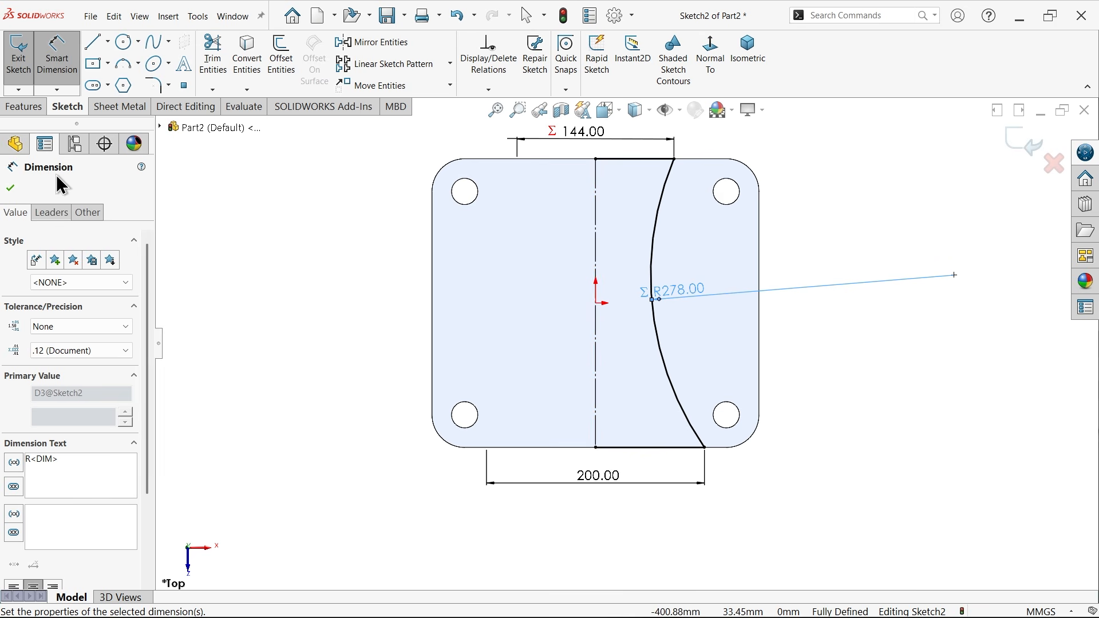
Revolve the automatically closed profile 180 degrees about the vertical centerline as a separate body, with Merge result off.
left_click(26, 108)
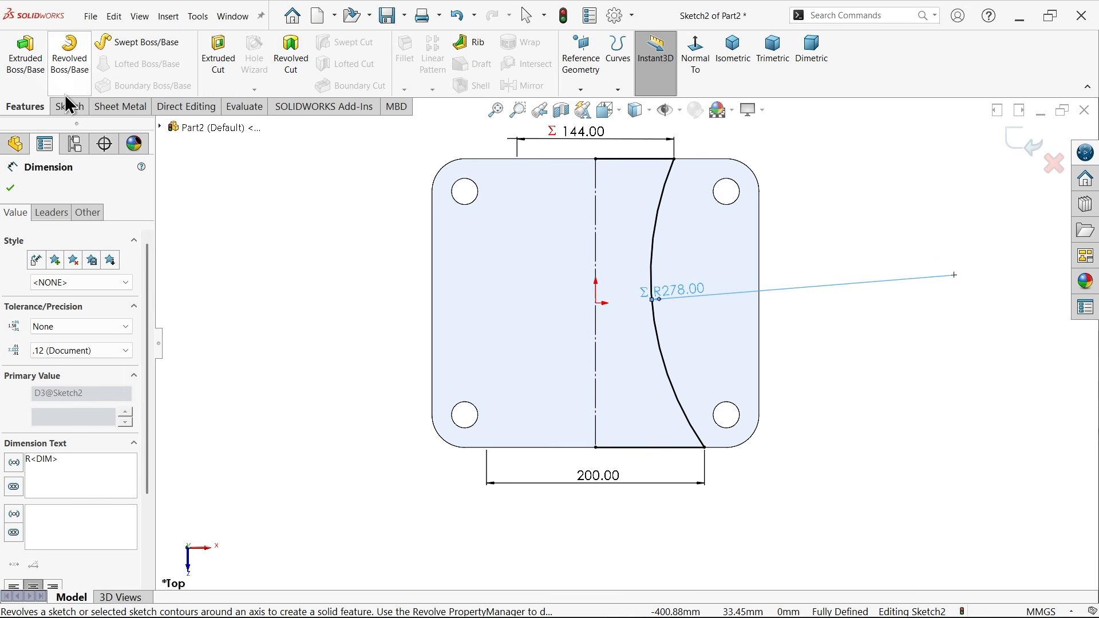
left_click(70, 57)
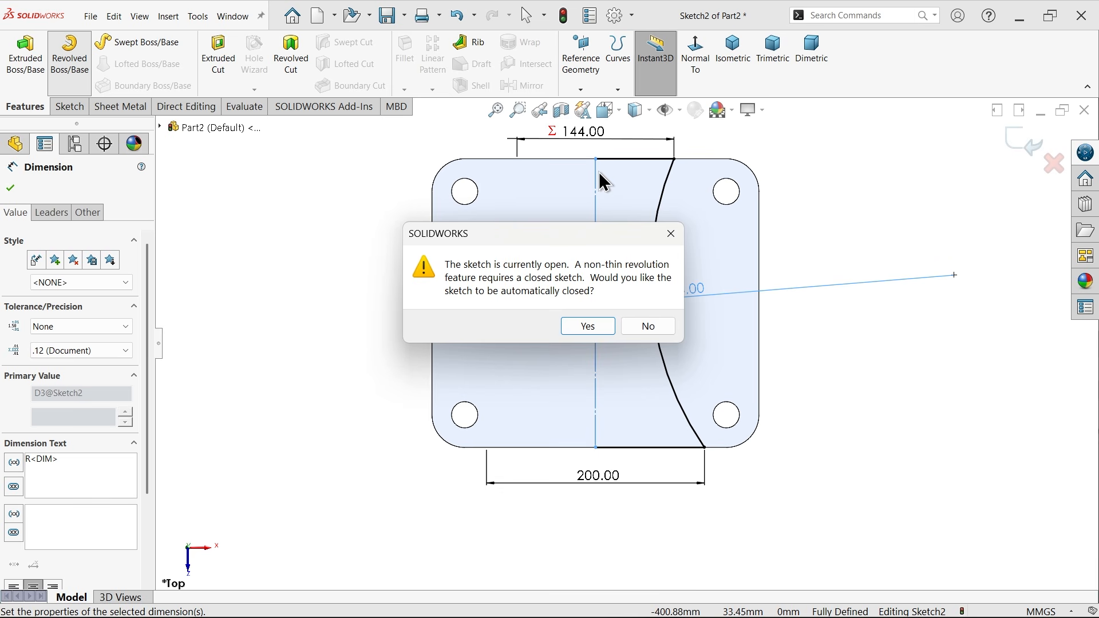
left_click(597, 331)
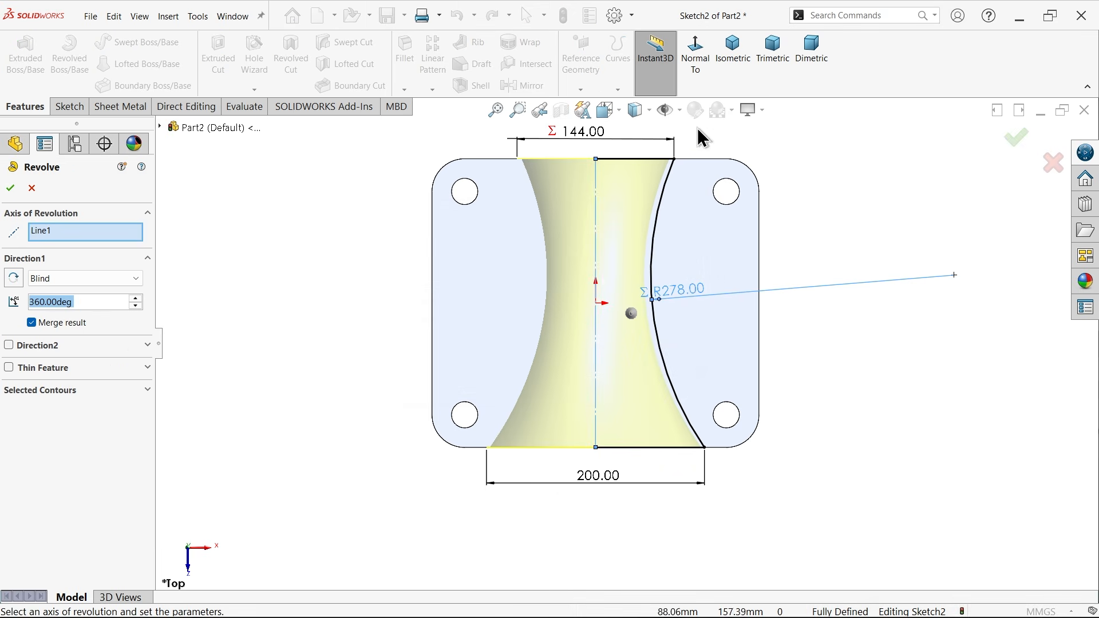
left_click(734, 51)
scroll(641, 417, "down", 3)
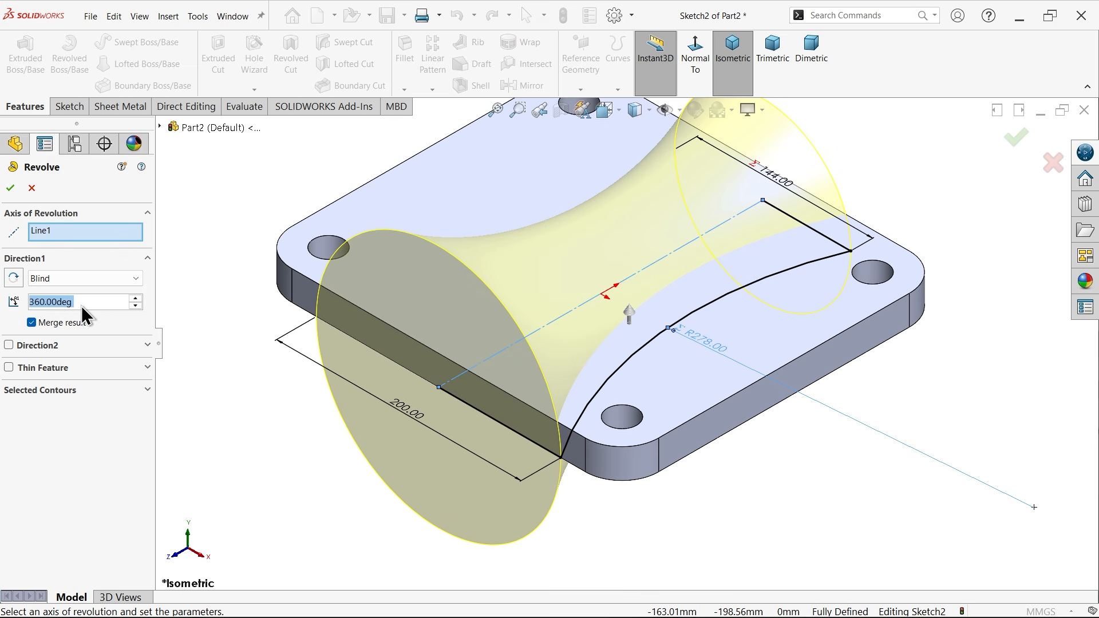
double_click(50, 303)
type("180")
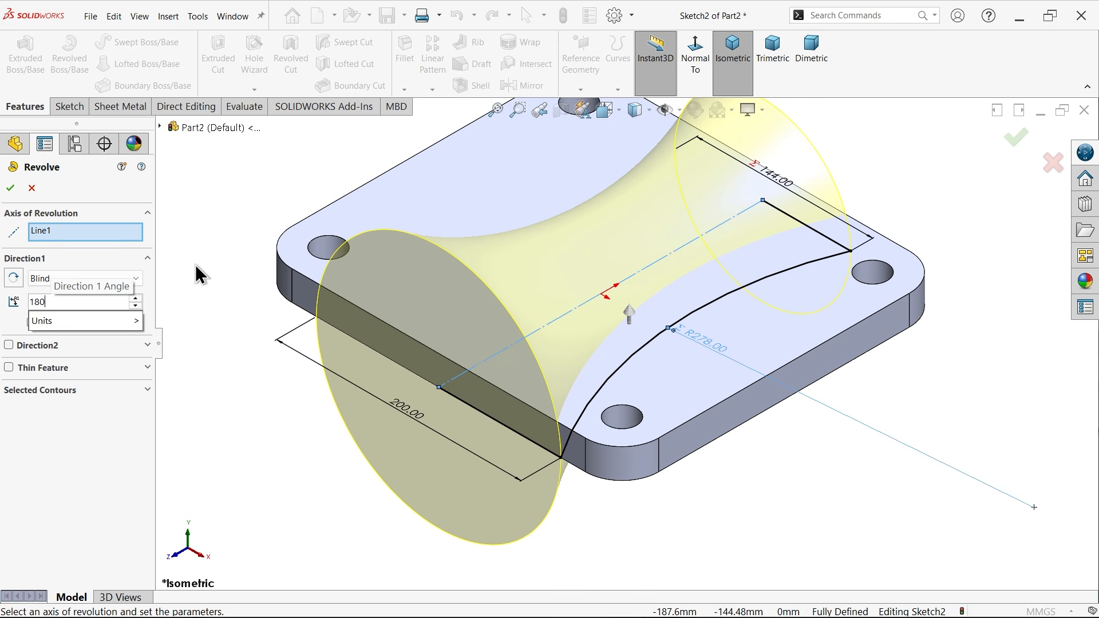
key("Return")
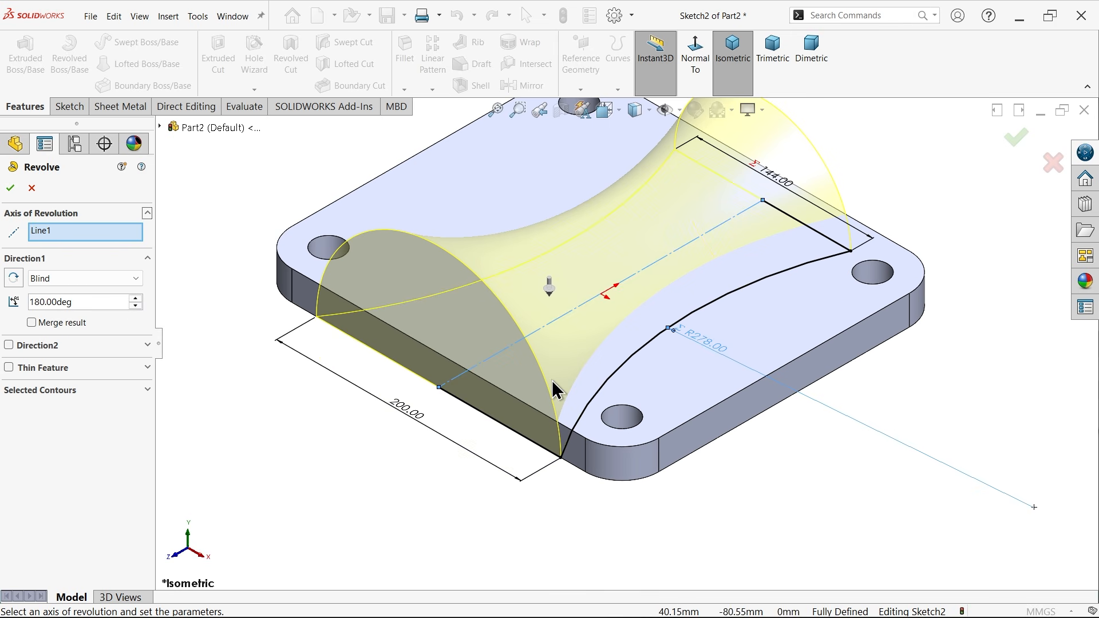
left_click(12, 189)
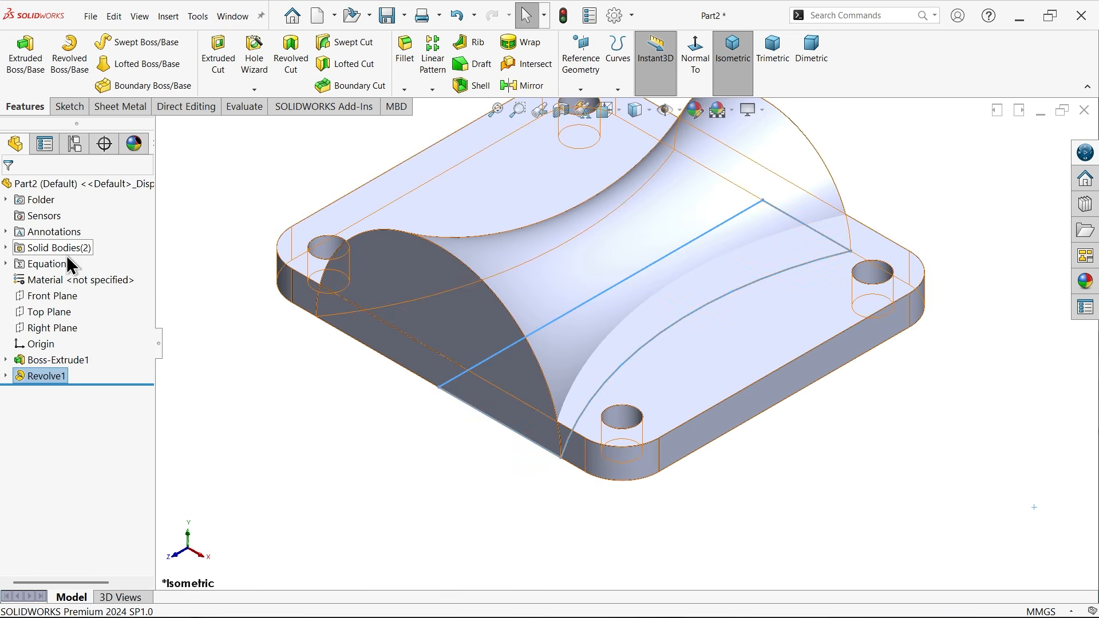
Check the two solid bodies individually and isolate the revolved body.
left_click(5, 247)
left_click(60, 265)
left_click(59, 282)
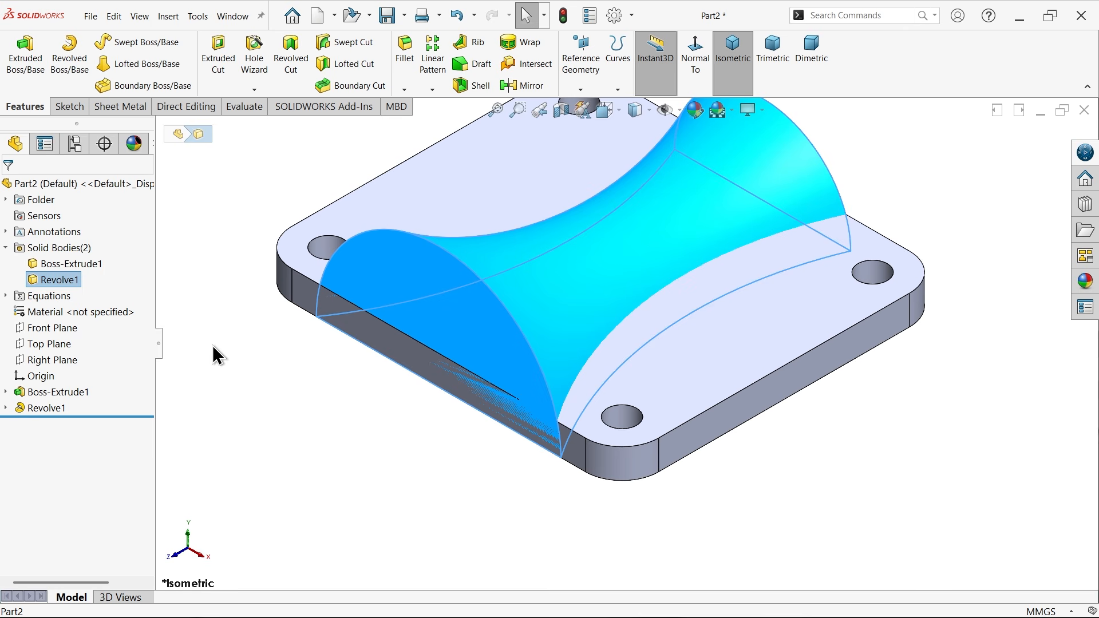
left_click(220, 345)
left_click(558, 287)
right_click(558, 287)
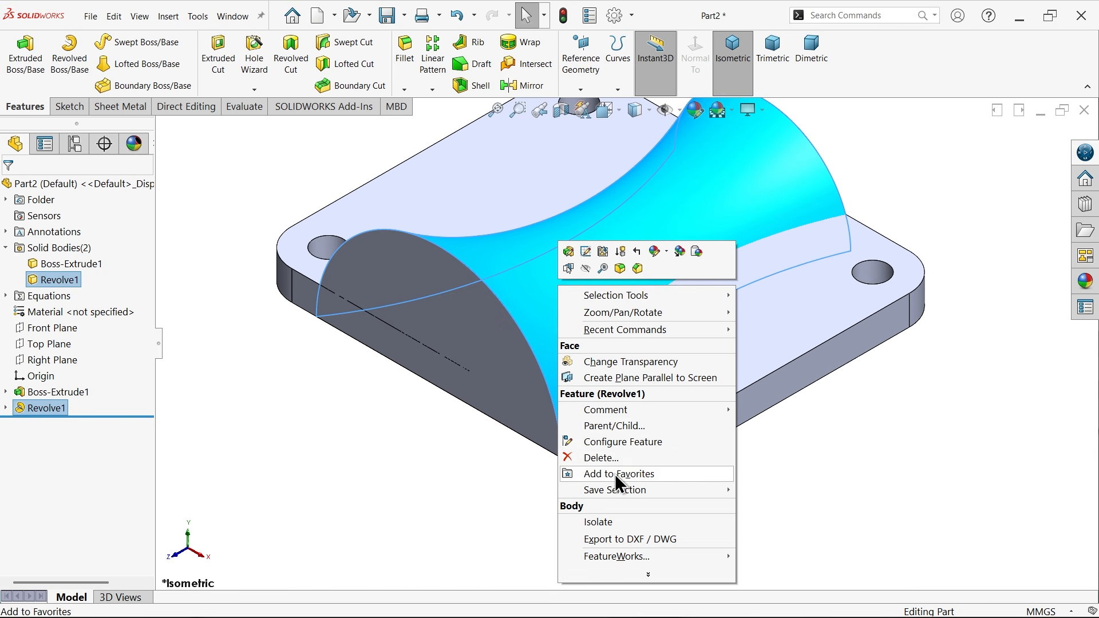
left_click(589, 523)
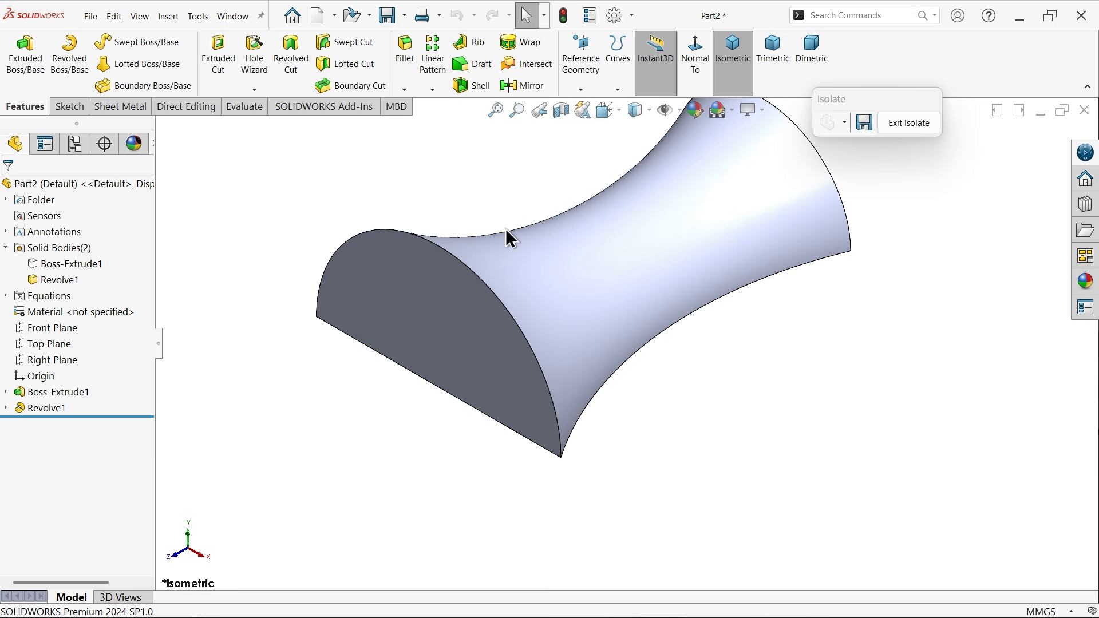
Set up a 12 mm shell on the revolved body, removing both semicircular end faces and the flat underside.
left_click(474, 84)
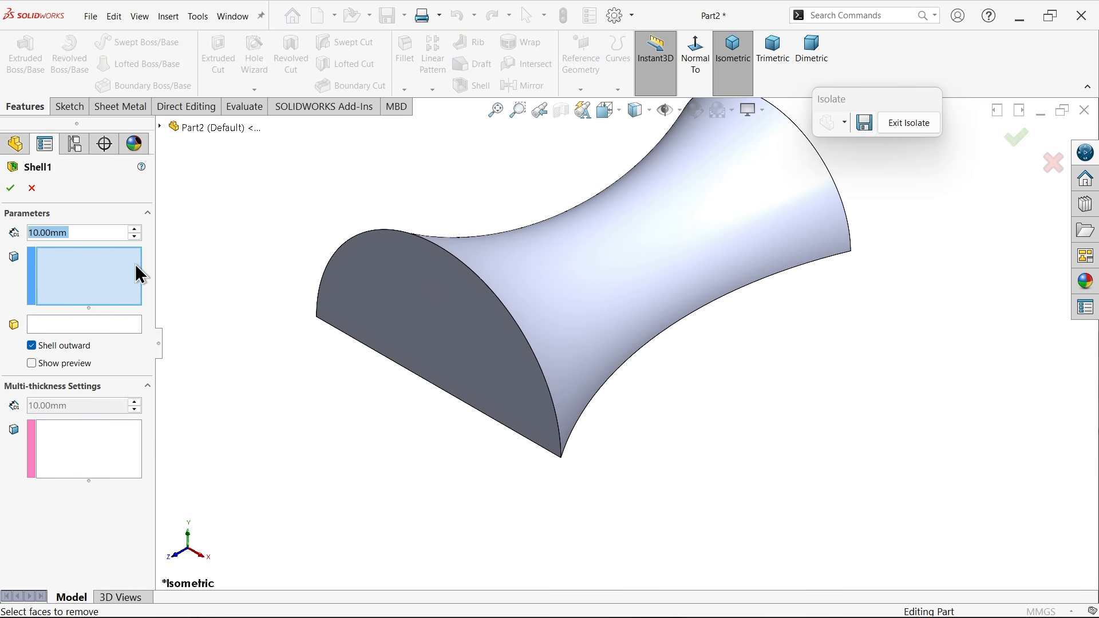
type("12")
key("Return")
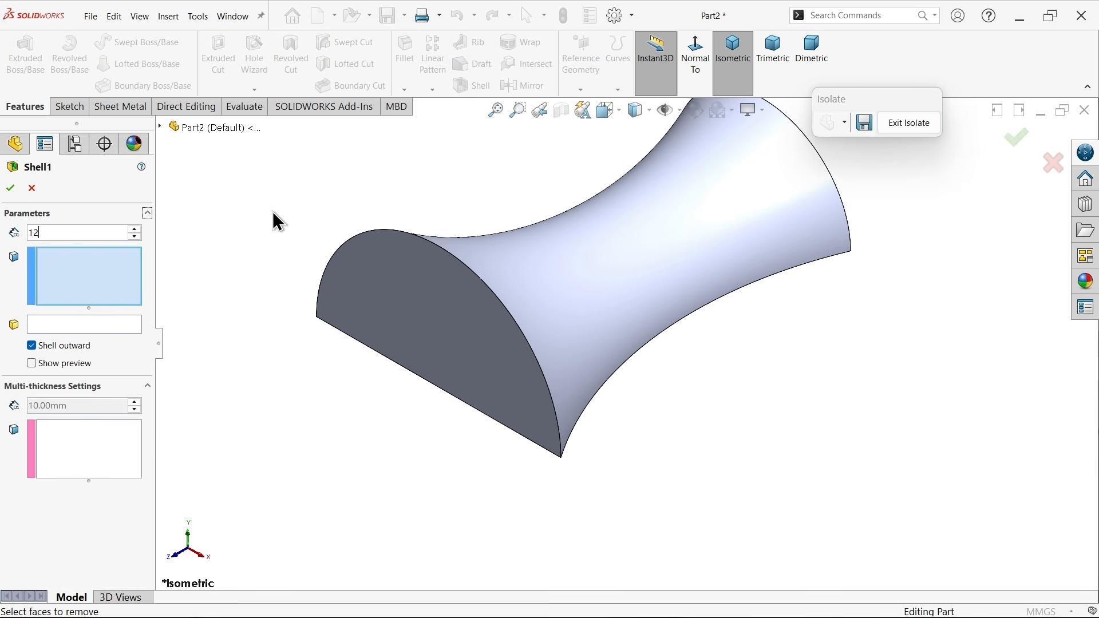
left_click(417, 326)
middle_click_drag(689, 351, 605, 211)
left_click(742, 346)
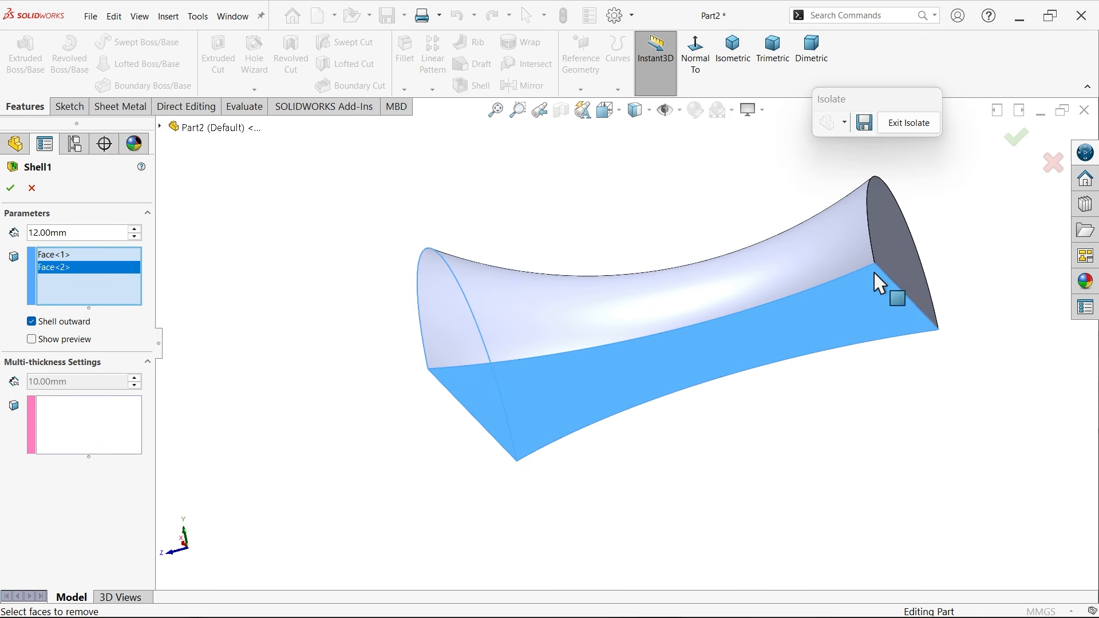
left_click(896, 252)
middle_click_drag(748, 244, 824, 385)
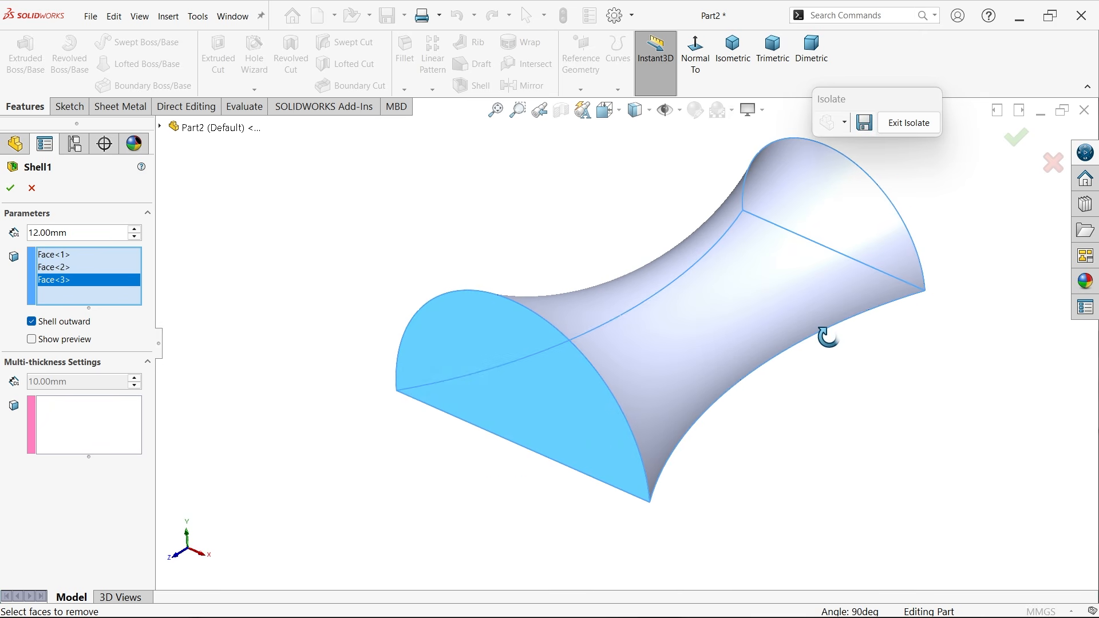
Preview the shell inward and outward, then create it with Shell outward enabled.
left_click(32, 340)
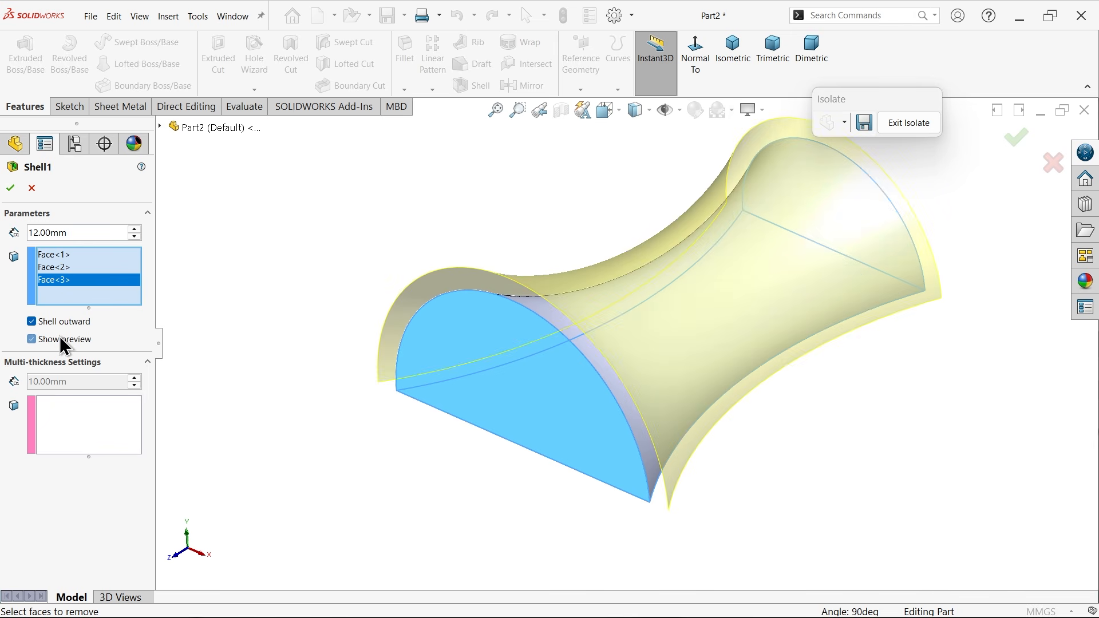
left_click(31, 321)
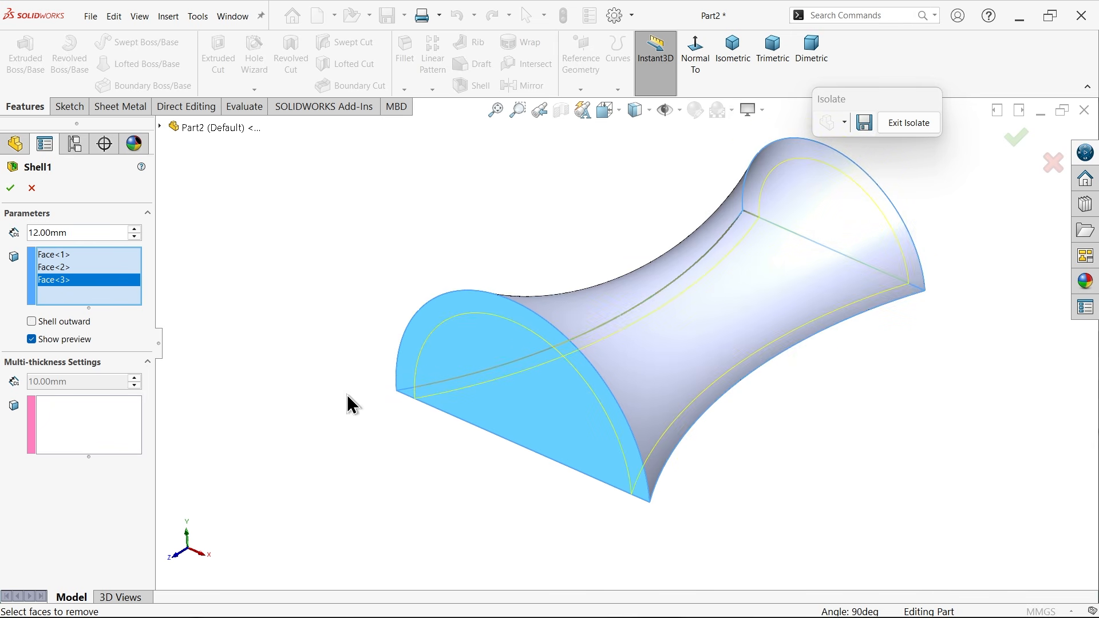
scroll(611, 377, "down", 2)
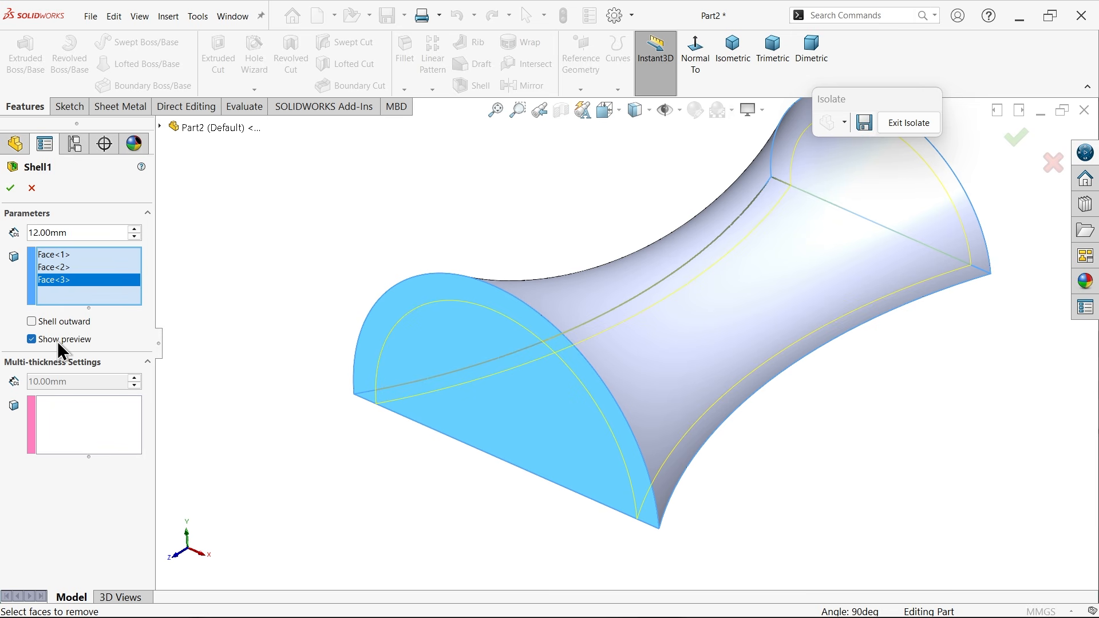
left_click(32, 322)
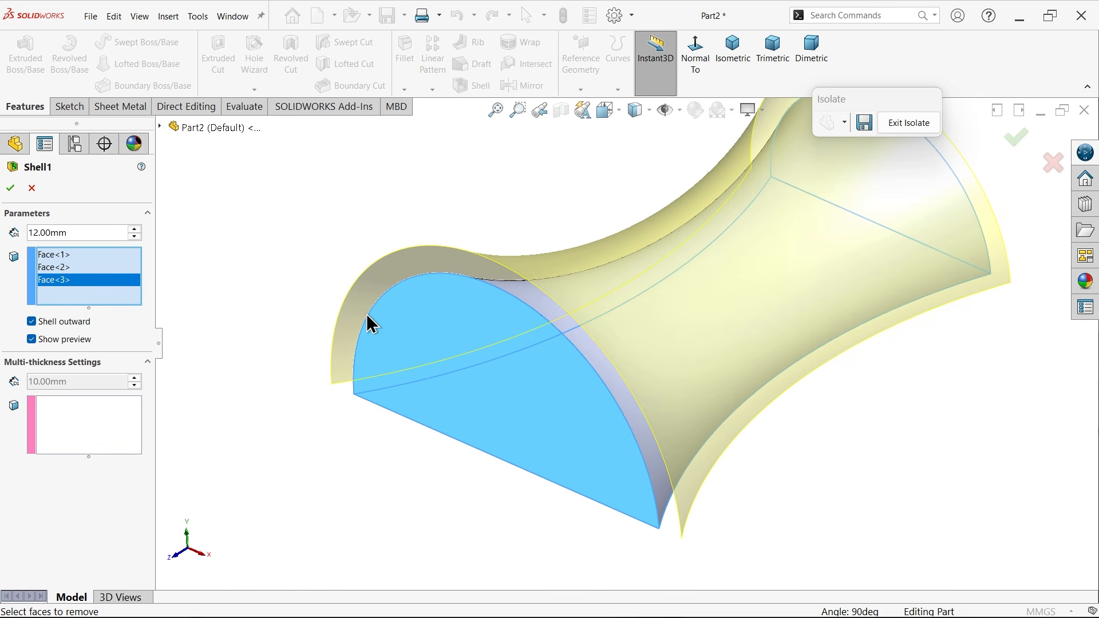
left_click(10, 188)
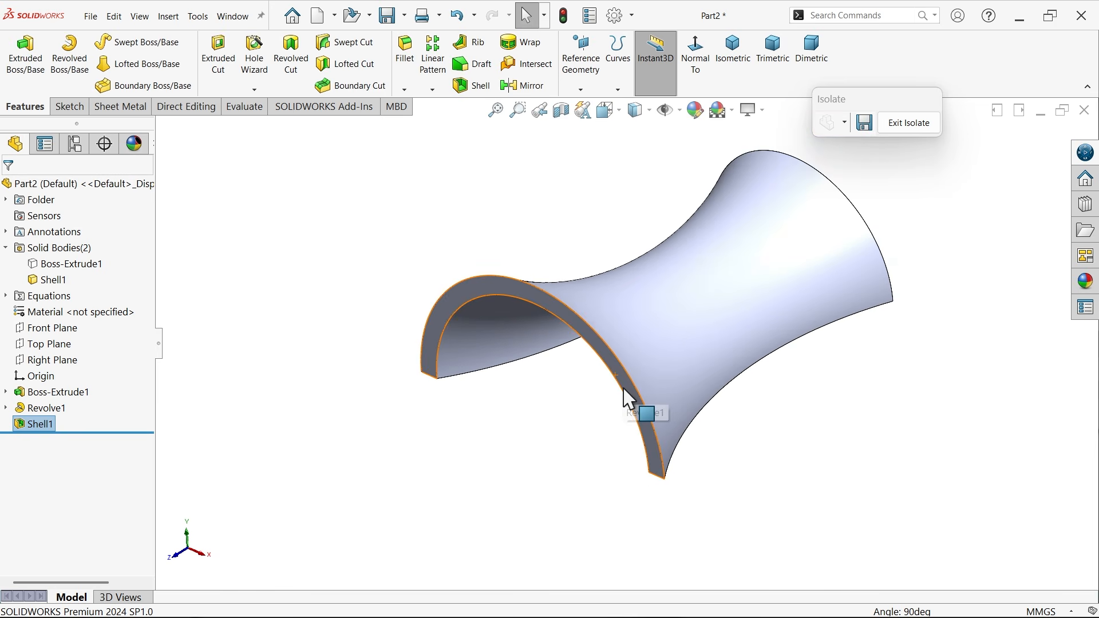
Exit isolation to show the base plate together with the shelled body.
mouse_move(628, 399)
middle_mouse_down()
mouse_move(513, 147)
mouse_move(512, 182)
mouse_move(591, 358)
mouse_move(601, 319)
mouse_move(613, 397)
middle_mouse_up()
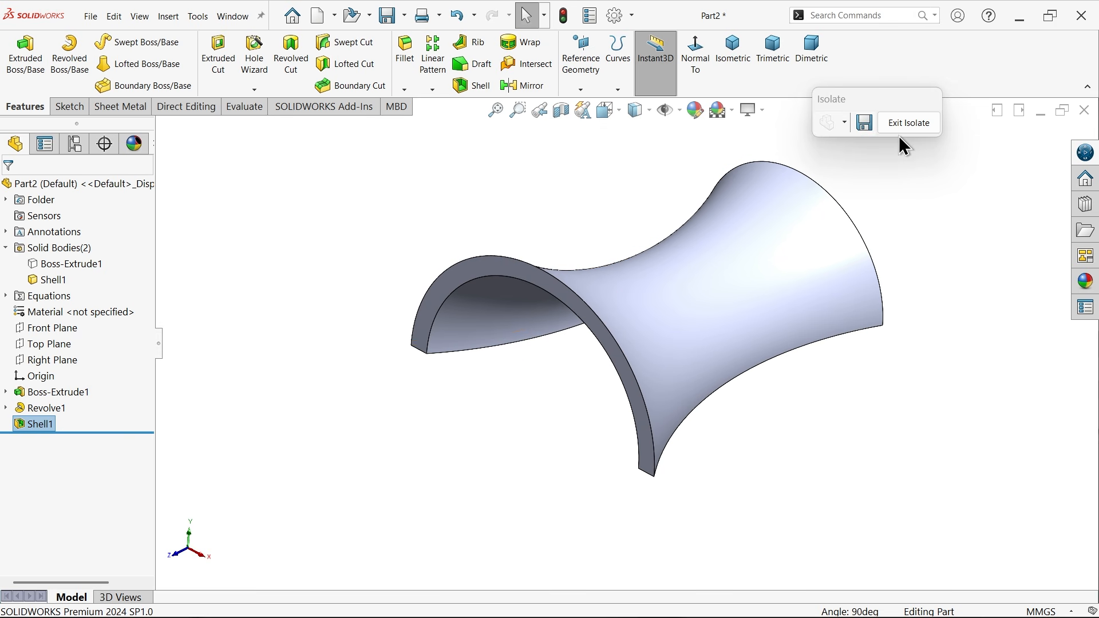
left_click(907, 122)
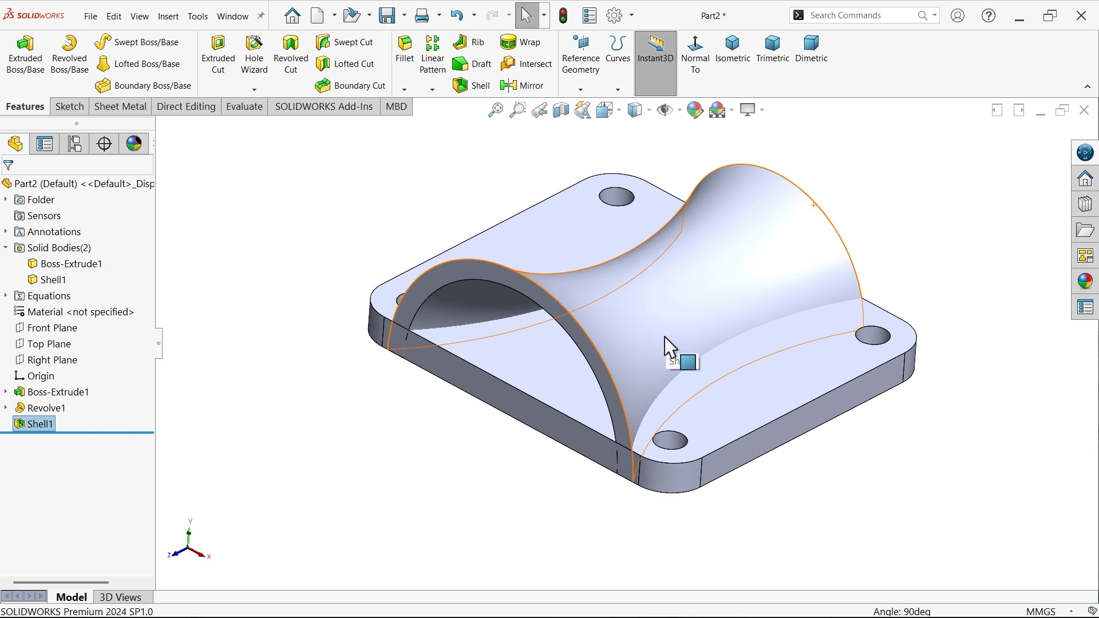
middle_click_drag(554, 401, 571, 387)
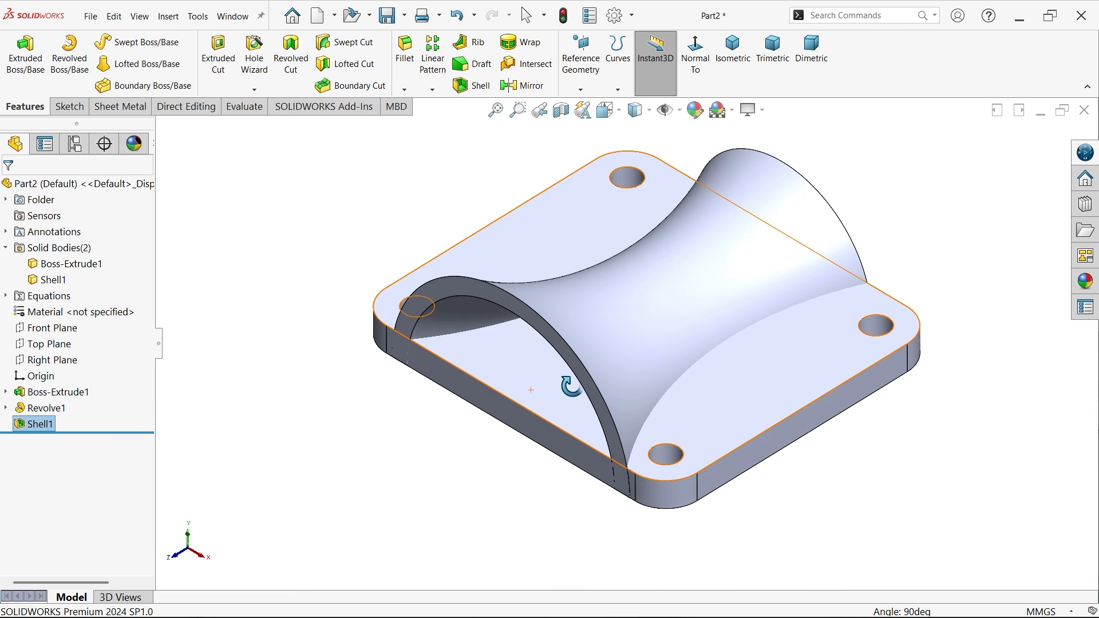
Intersect the shelled body with the base plate using Create both, and exclude the plate region enclosed beneath the arch.
left_click(174, 18)
mouse_move(213, 87)
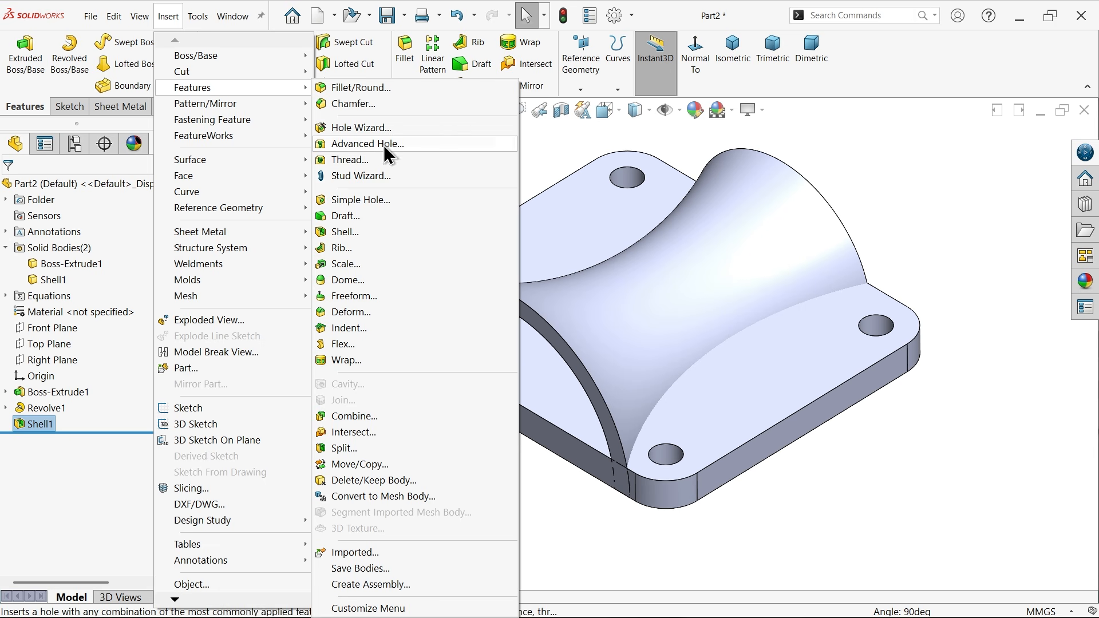
left_click(347, 433)
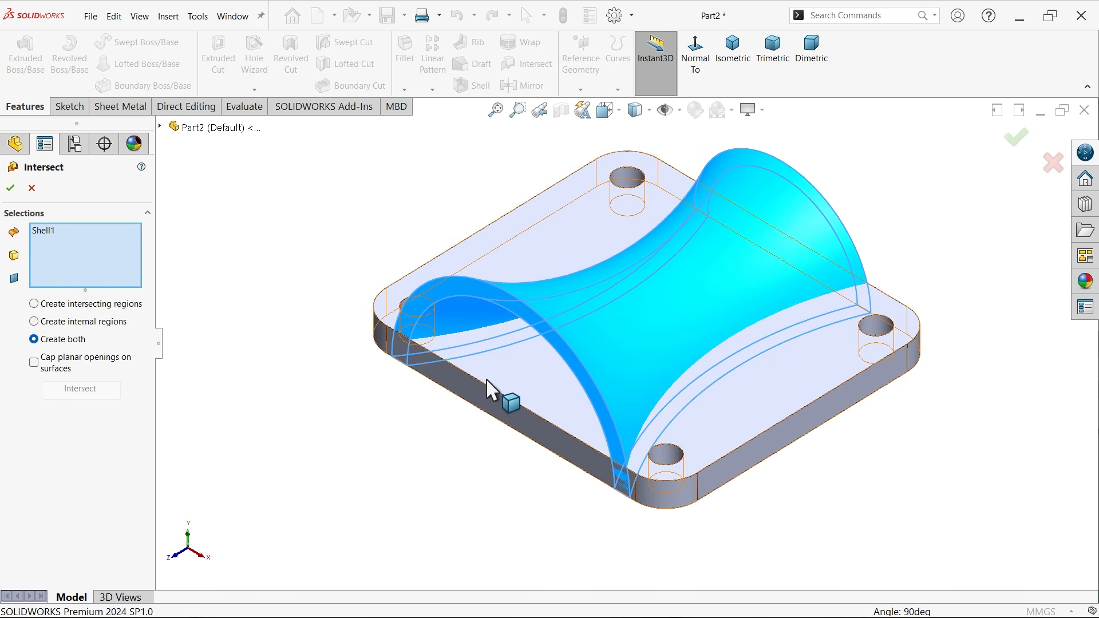
left_click(547, 393)
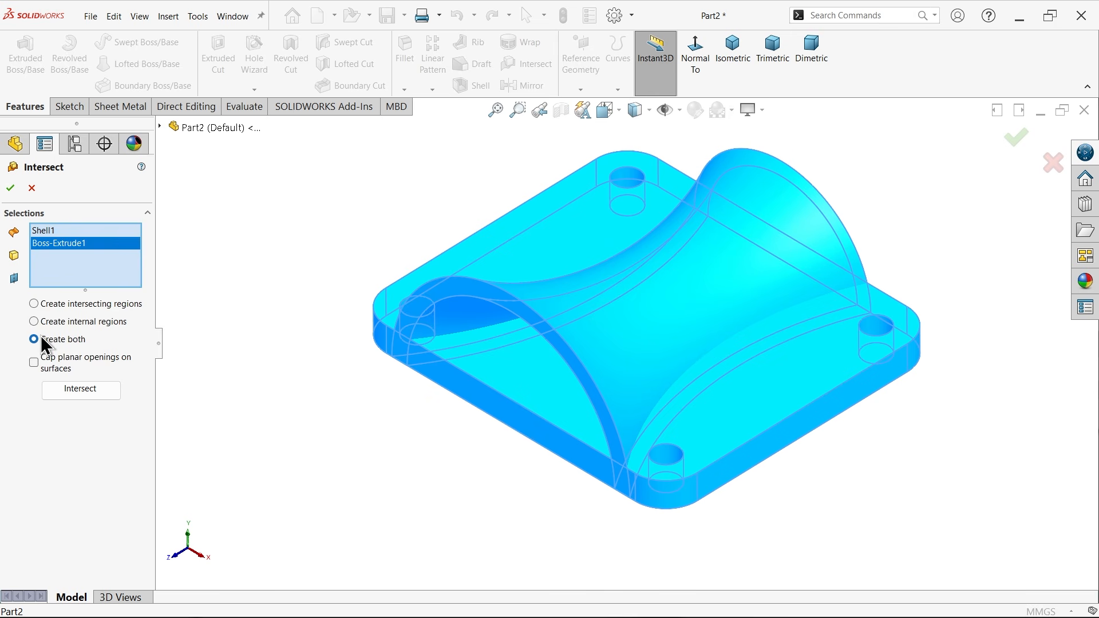
left_click(78, 392)
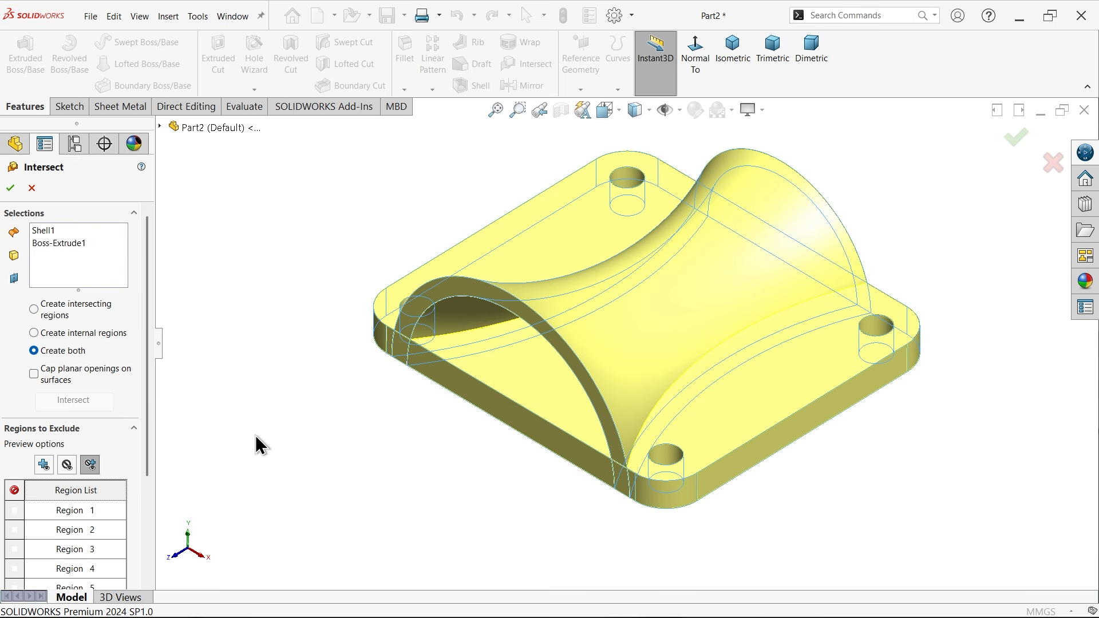
left_click_drag(150, 386, 149, 484)
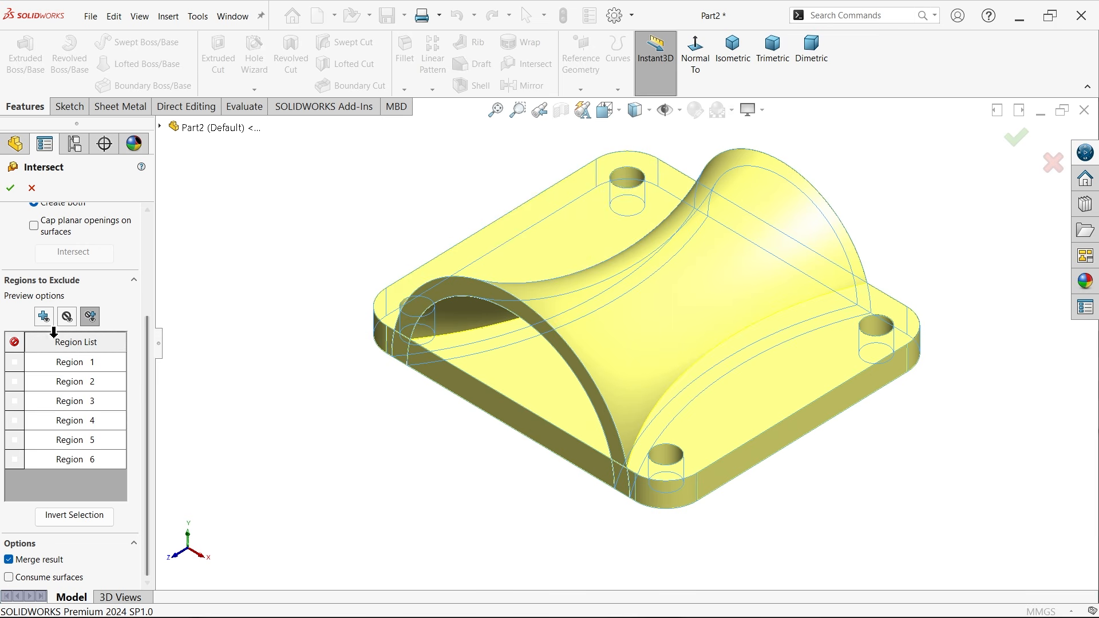
left_click(546, 386)
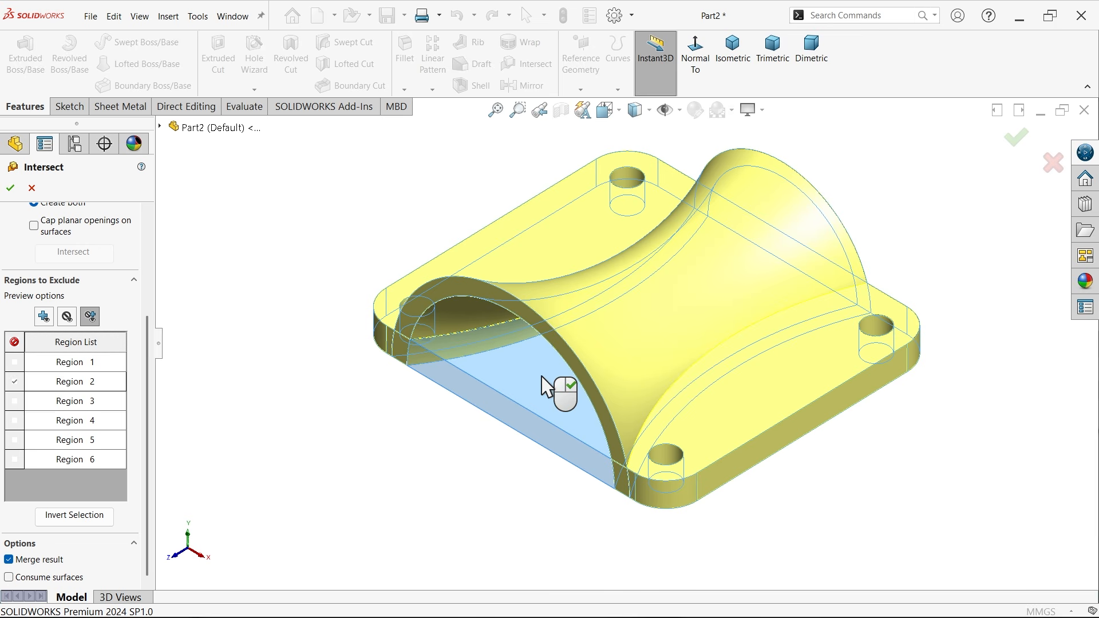
Preview the included, excluded and combined regions, then create the intersection with Merge result enabled and check the resulting solid body.
left_click(44, 317)
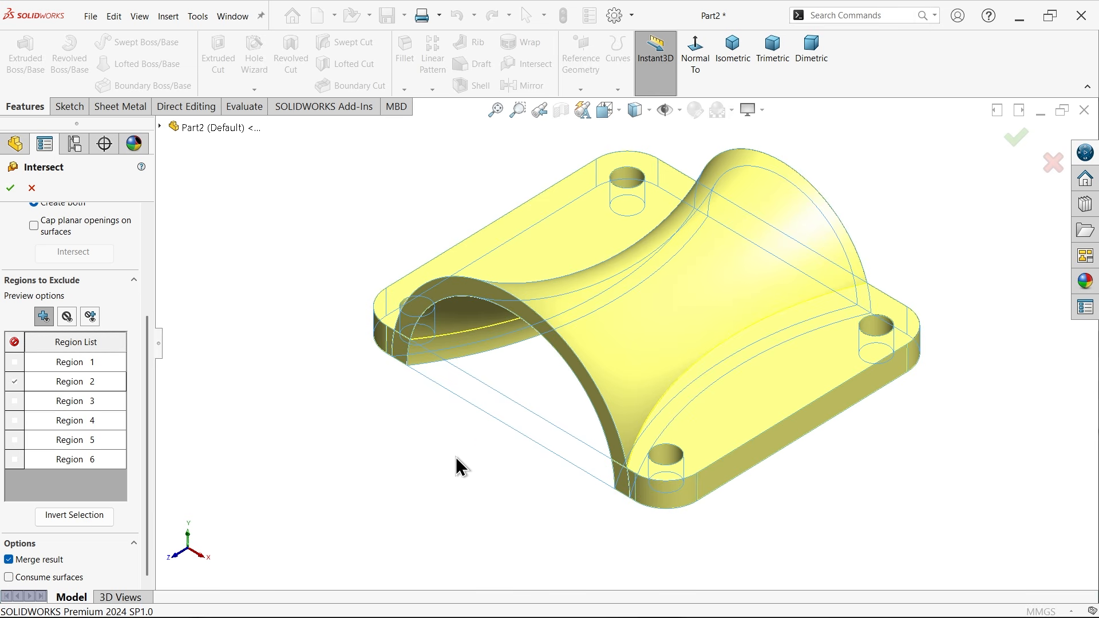
mouse_move(456, 465)
middle_mouse_down()
mouse_move(473, 417)
mouse_move(493, 417)
mouse_move(506, 385)
mouse_move(466, 447)
mouse_move(473, 456)
middle_mouse_up()
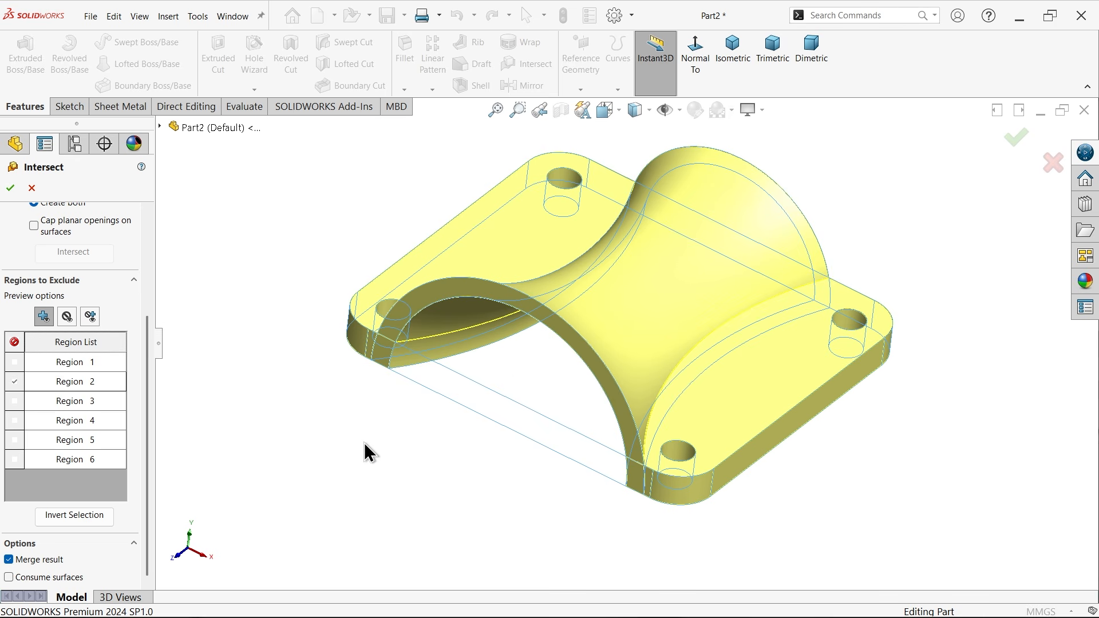
left_click(67, 317)
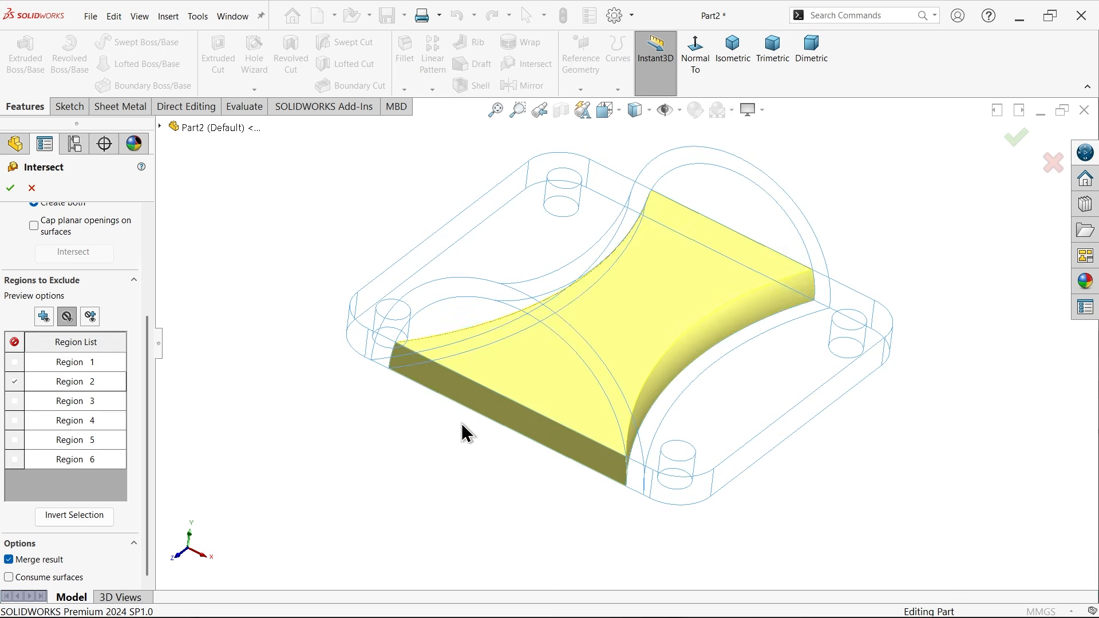
left_click(91, 317)
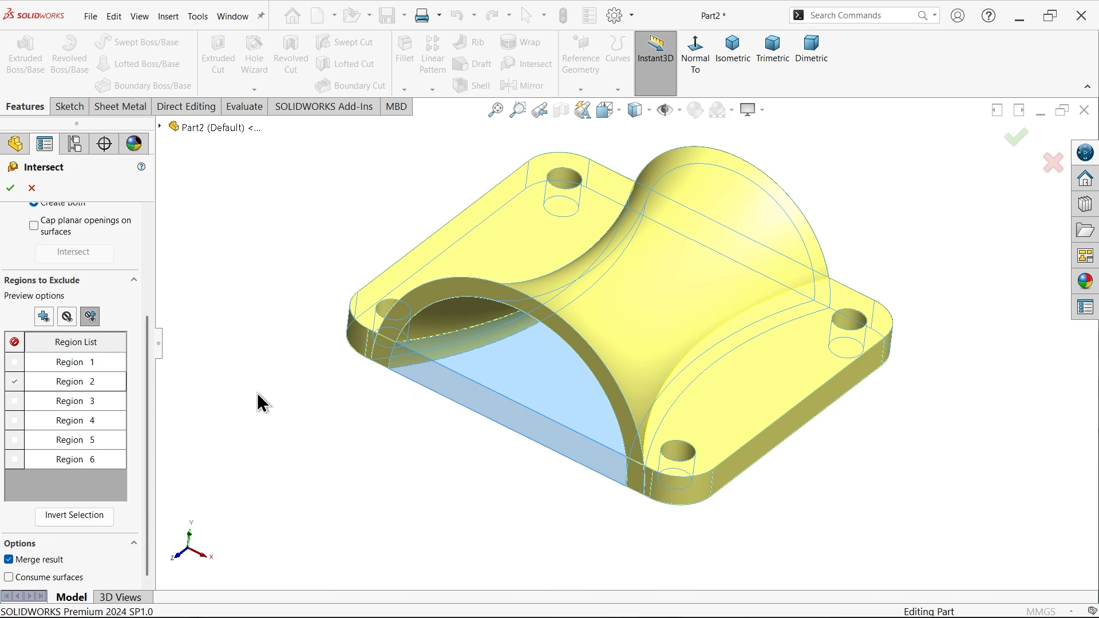
mouse_move(378, 449)
middle_mouse_down()
mouse_move(360, 437)
mouse_move(368, 429)
mouse_move(373, 444)
middle_mouse_up()
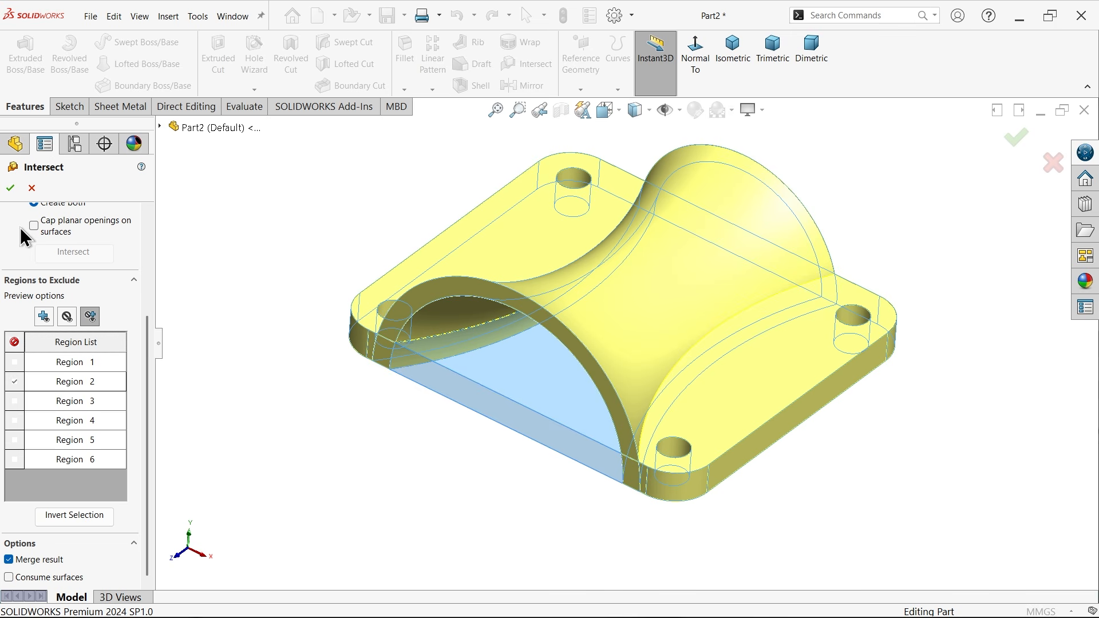
left_click(10, 188)
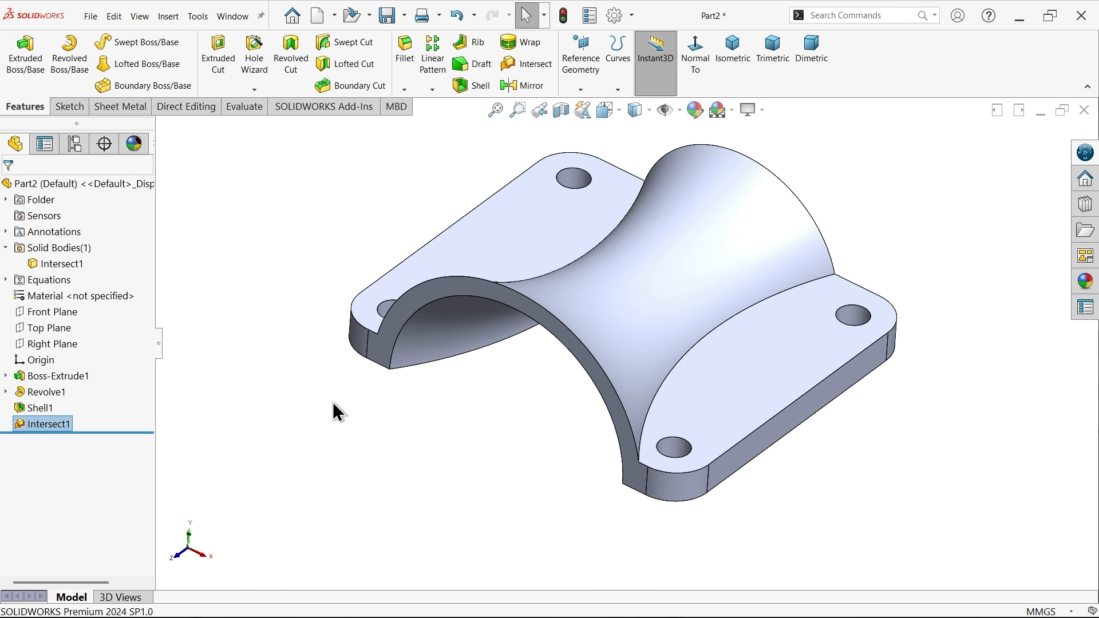
left_click(54, 266)
left_click(277, 400)
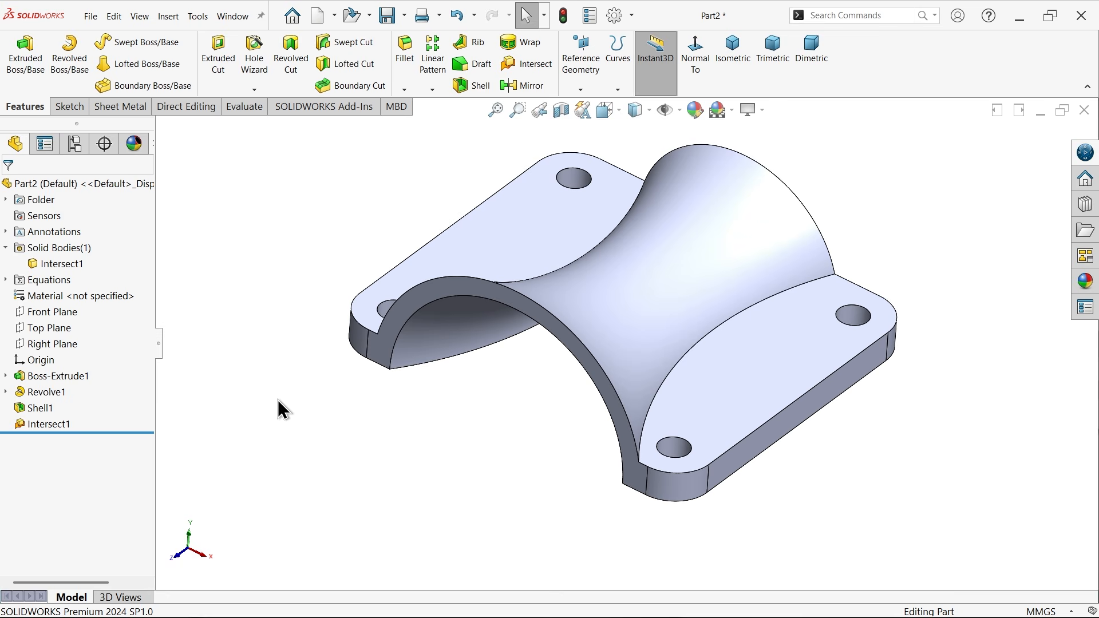
Colour the whole part light grey in the isometric view.
middle_click_drag(534, 412, 533, 438)
key("ctrl+7")
left_click(695, 109)
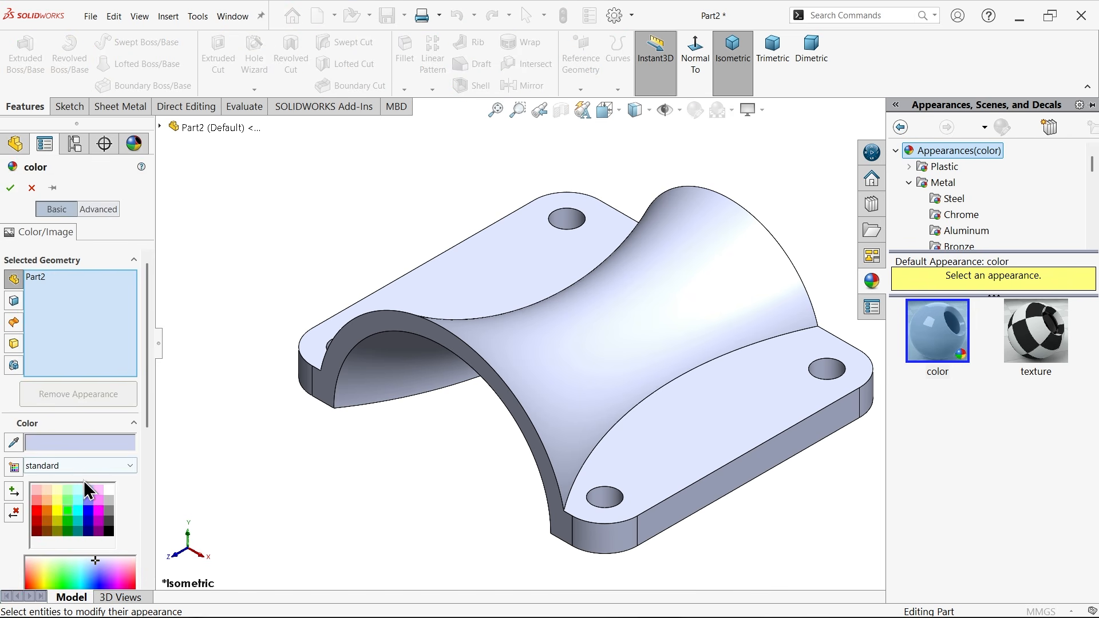
left_click(109, 512)
left_click(109, 500)
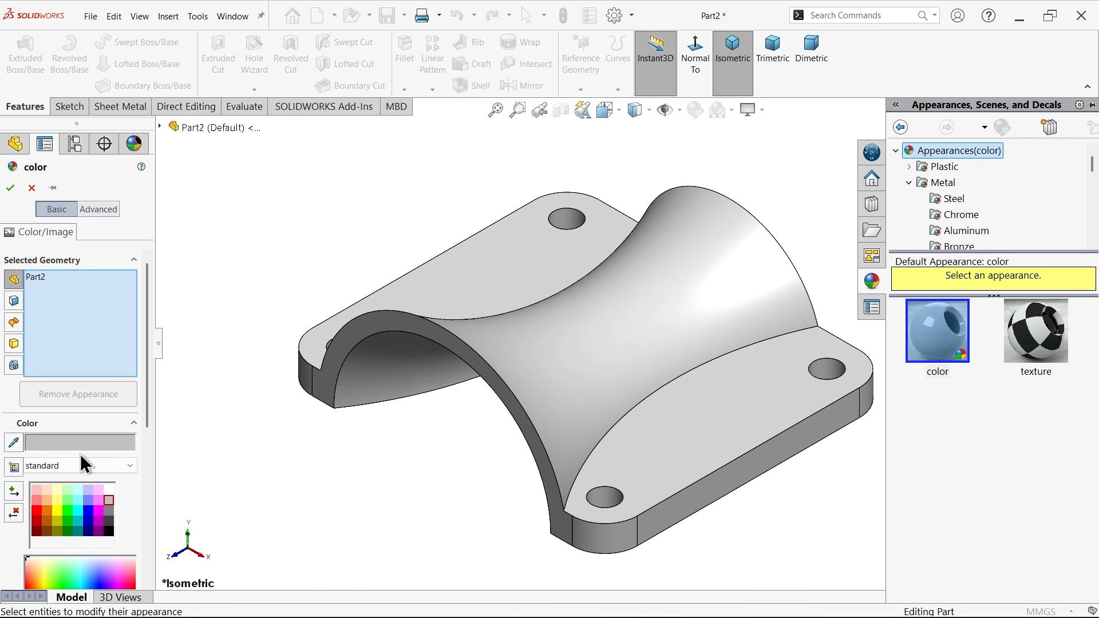
left_click(11, 189)
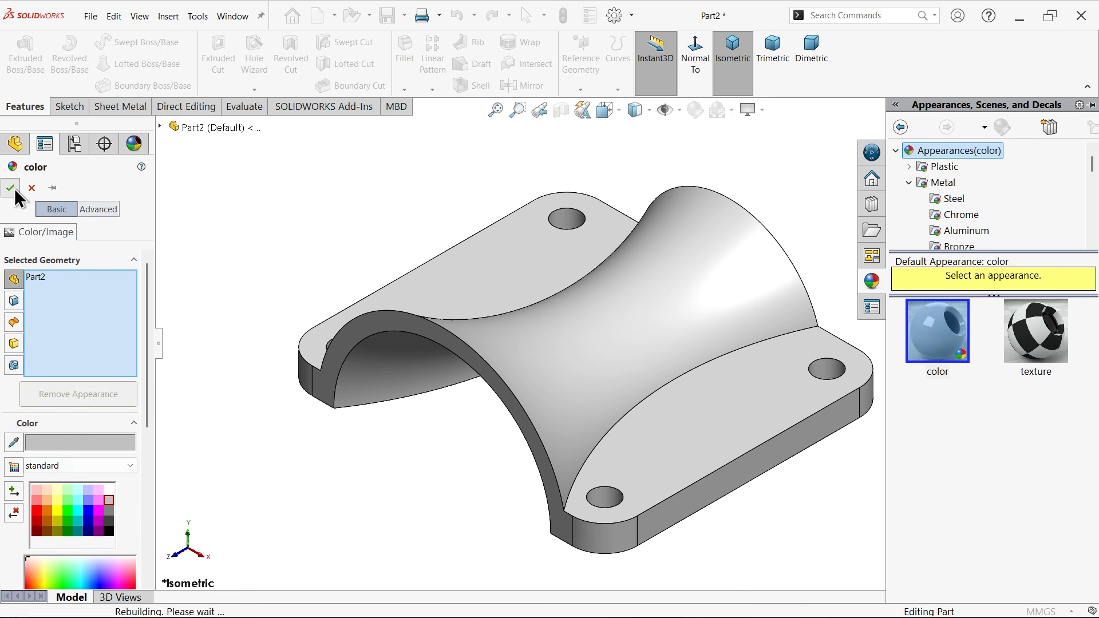
Colour the inner concave face of the arch blue-violet.
left_click(411, 363)
left_click(696, 110)
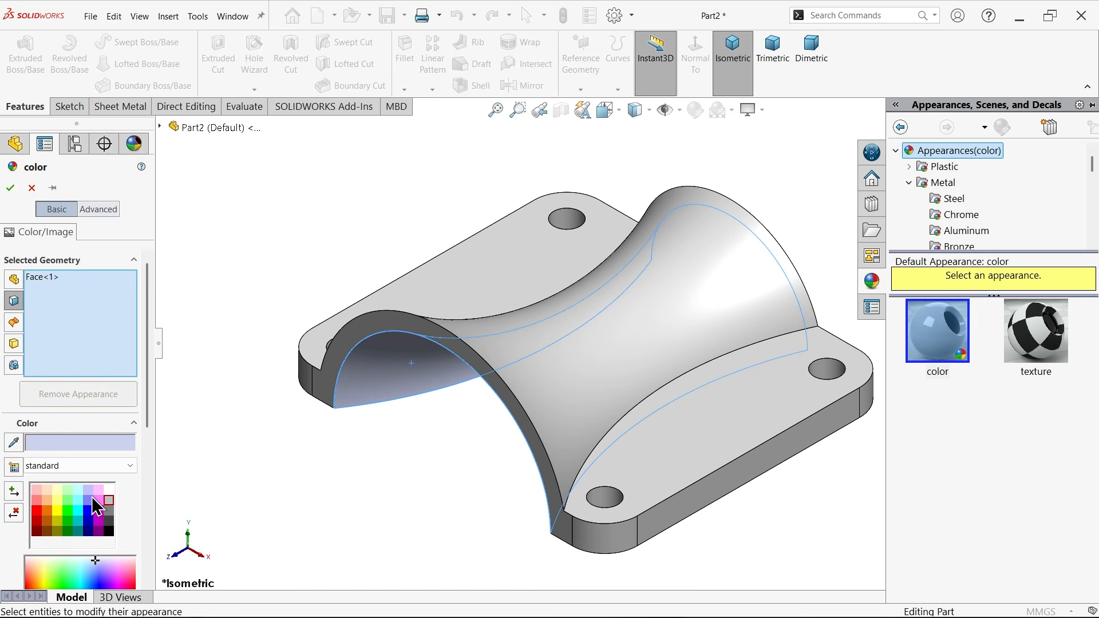
left_click(93, 500)
left_click(11, 189)
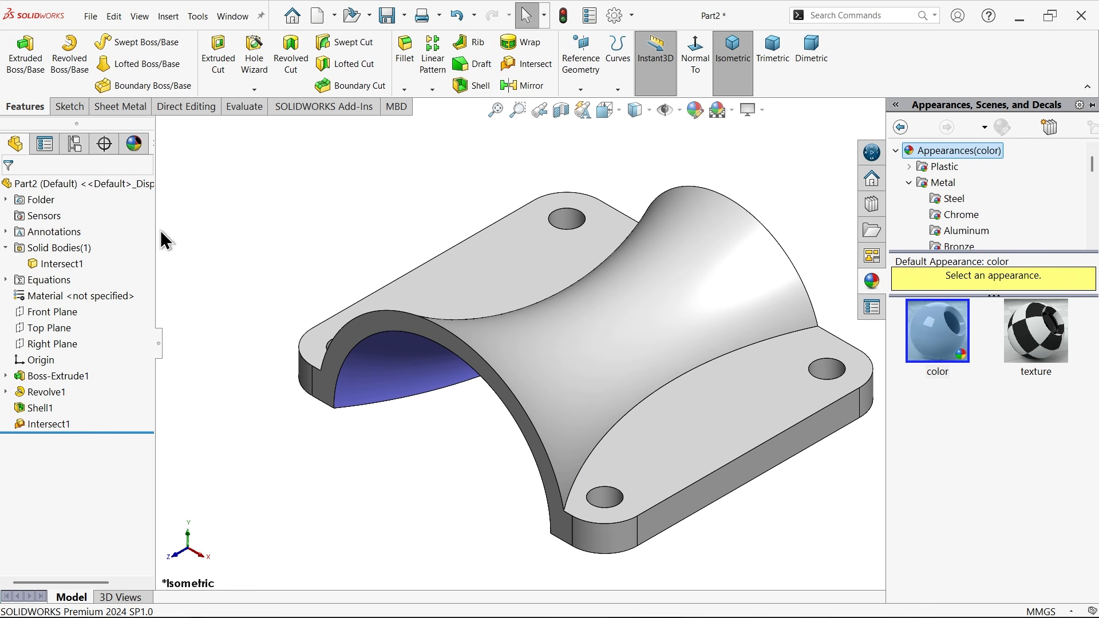
left_click(328, 180)
Switch to the exercise drawing and examine Section A-A and the top view for the cylindrical boss's diameter and height.
key("alt+Tab")
scroll(703, 206, "up", 3)
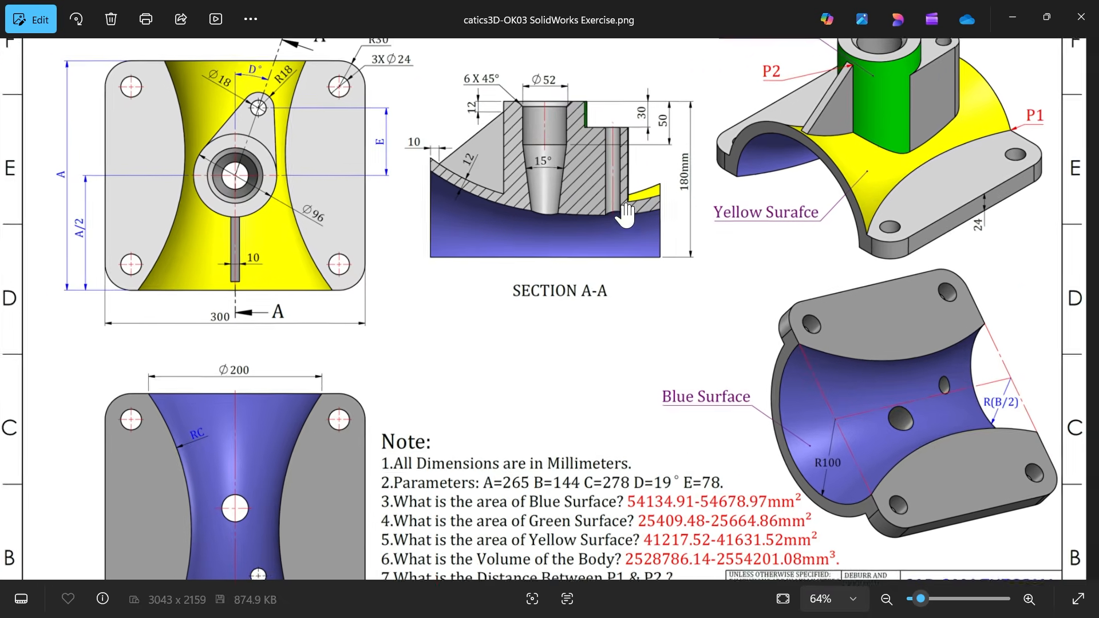
left_click_drag(422, 222, 423, 302)
scroll(214, 278, "up", 2)
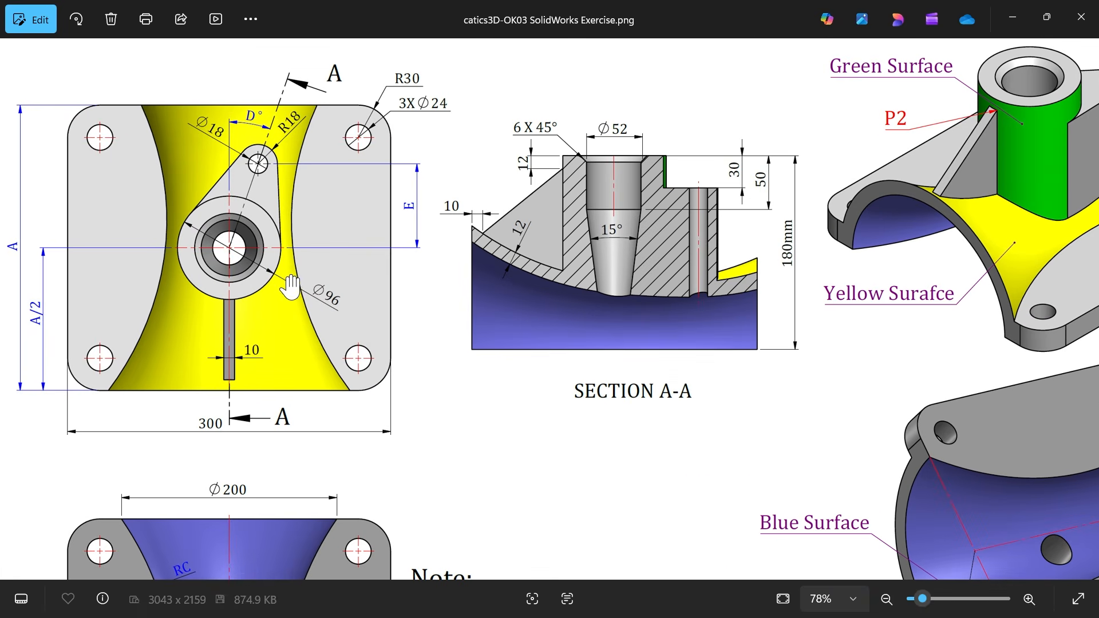
left_click_drag(574, 307, 496, 317)
scroll(666, 256, "up", 1)
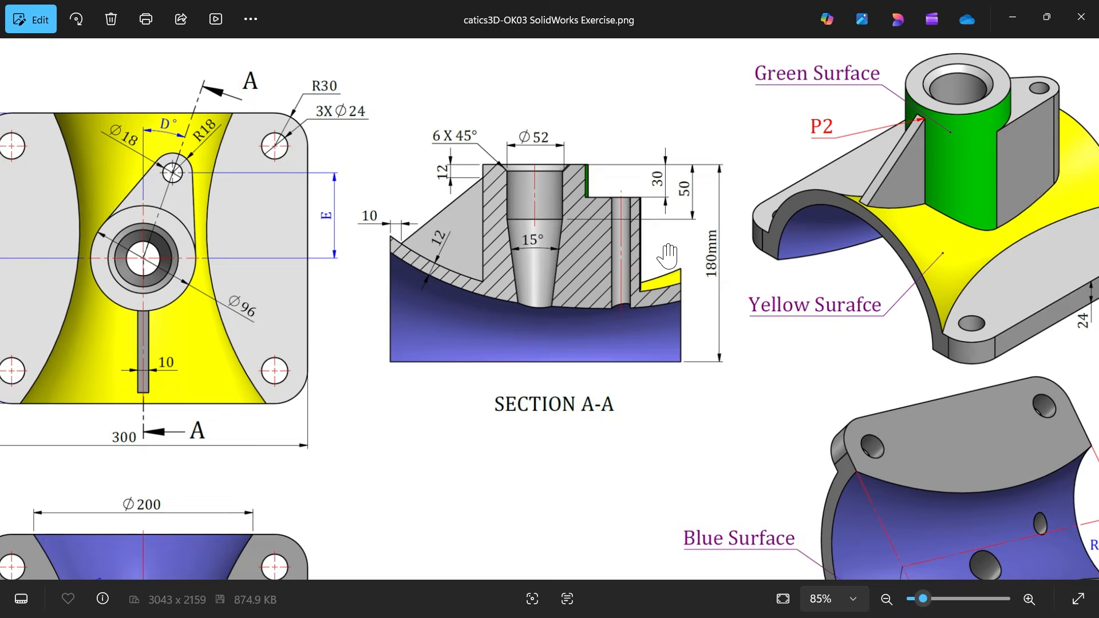
scroll(668, 255, "up", 1)
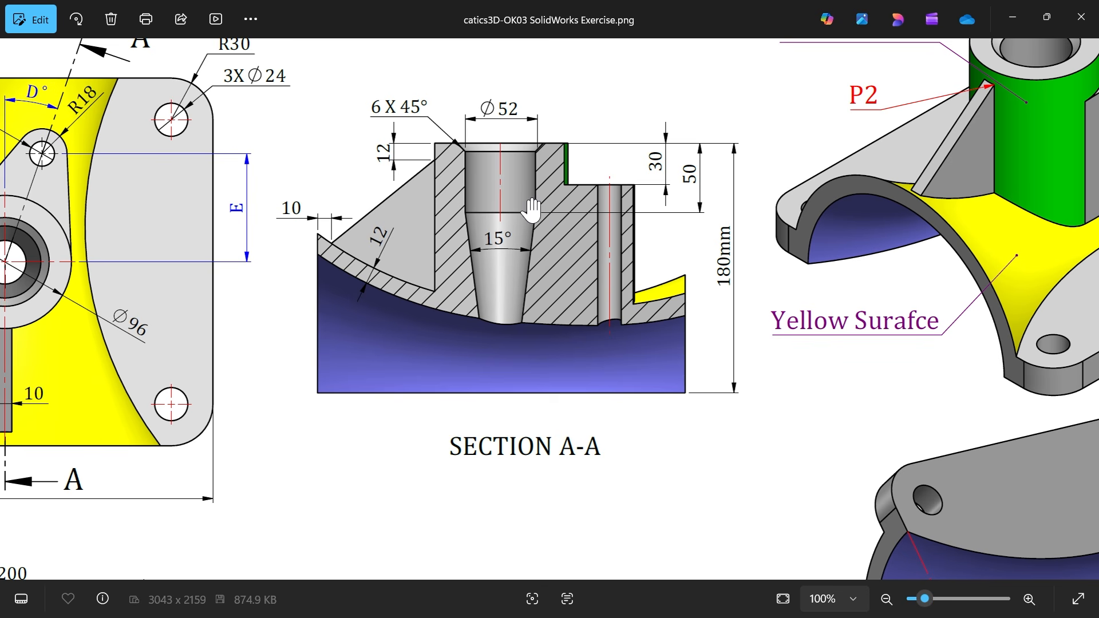
left_click_drag(533, 208, 633, 252)
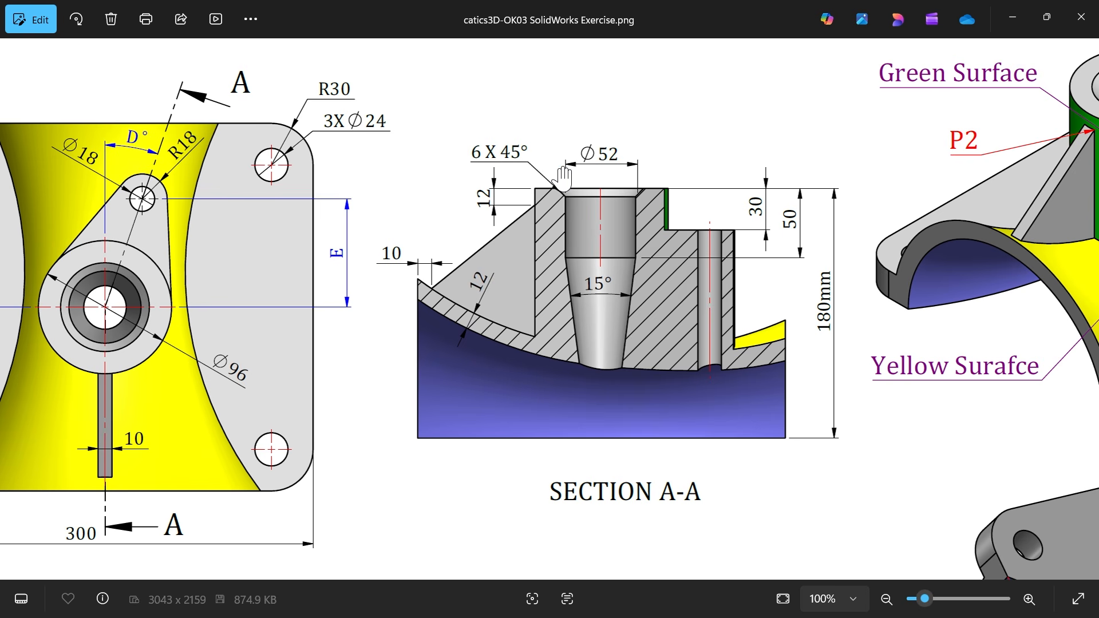
left_click(1012, 18)
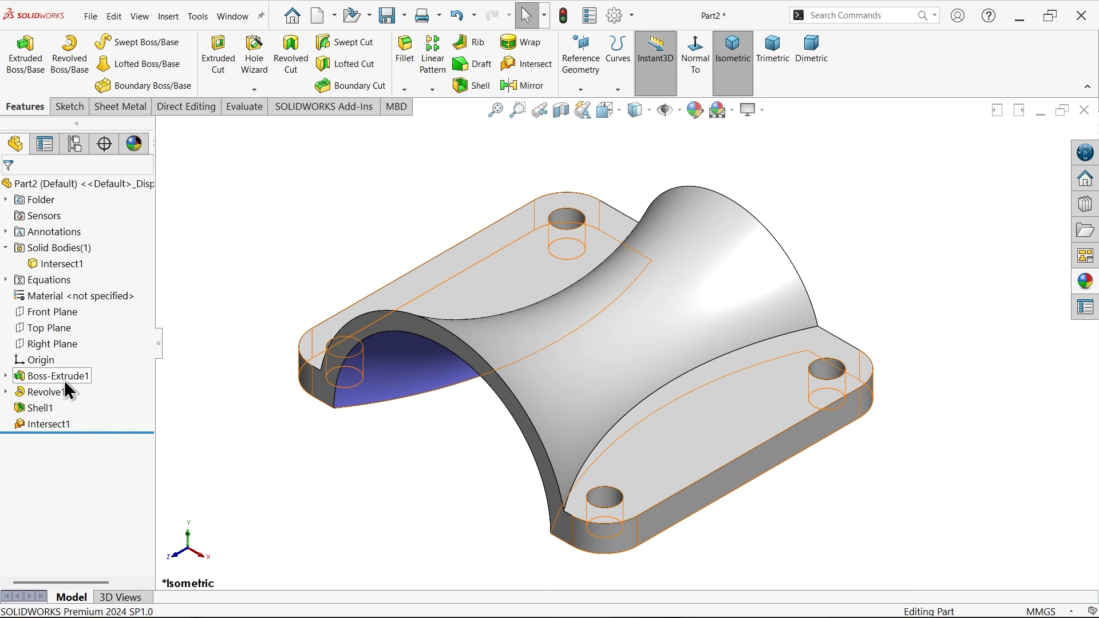
Sketch a circle centred on the origin on the Top Plane and dimension its diameter to 96 mm.
left_click(64, 328)
left_click(68, 311)
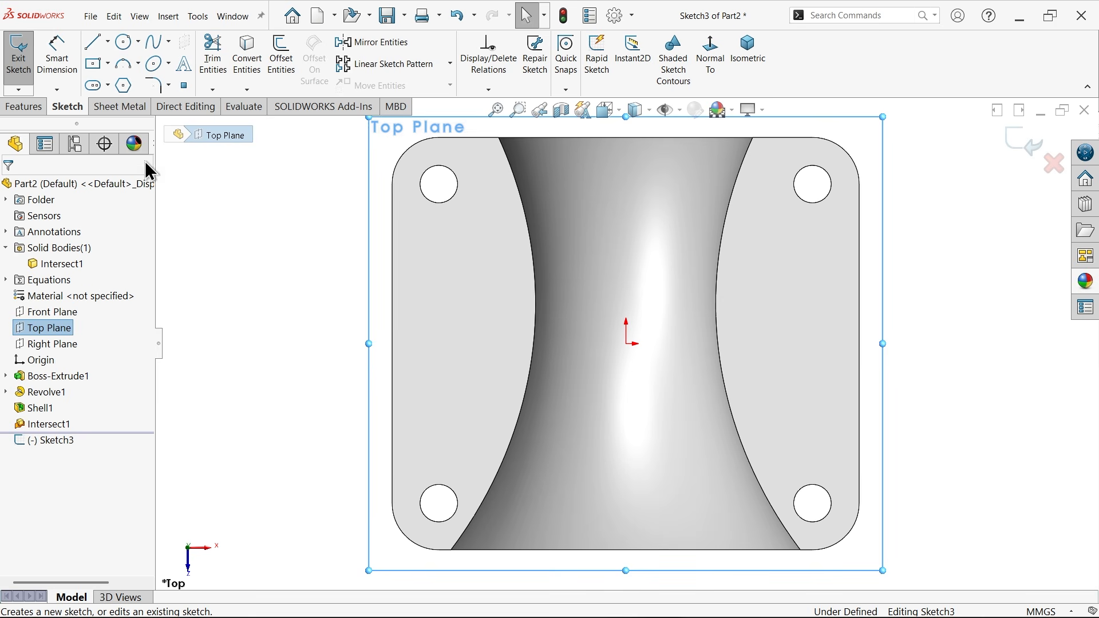
left_click(124, 45)
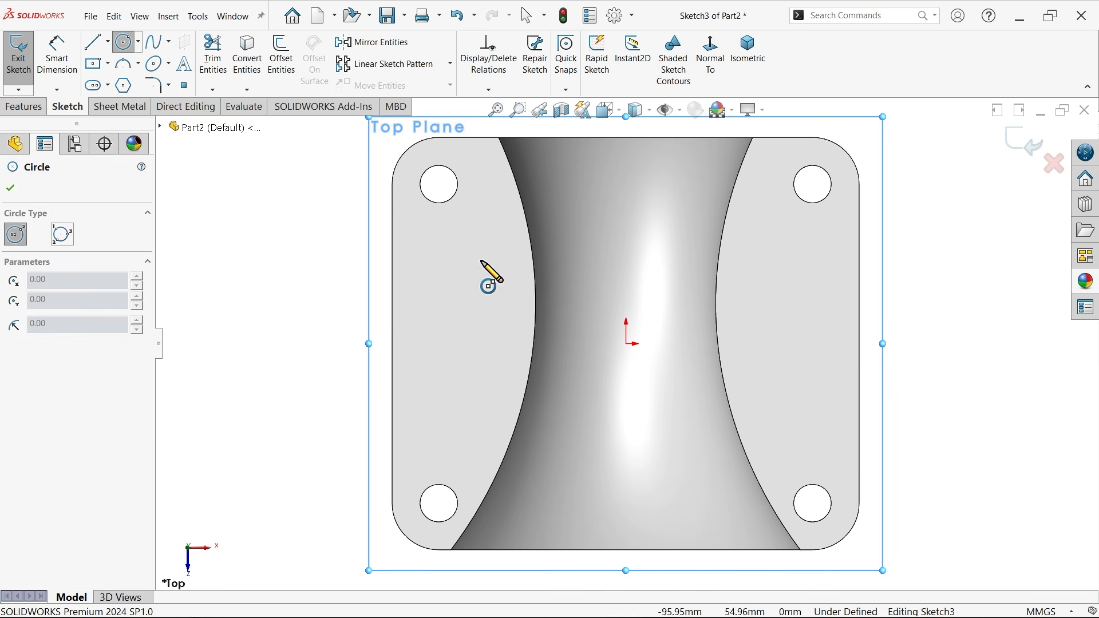
left_click(626, 343)
left_click(556, 343)
left_click(57, 57)
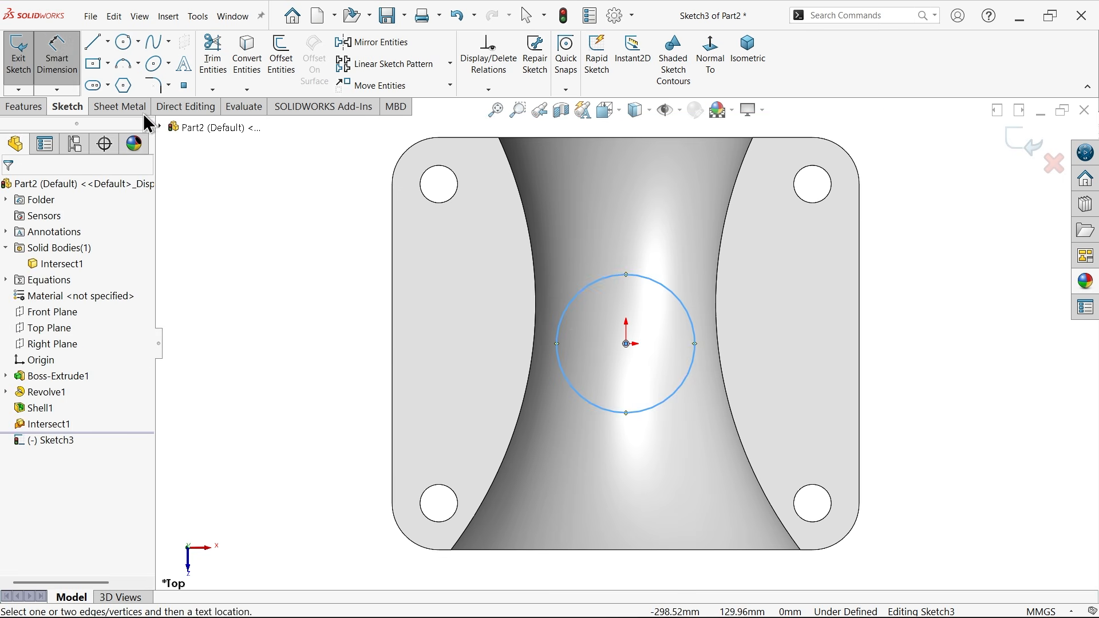
left_click(592, 337)
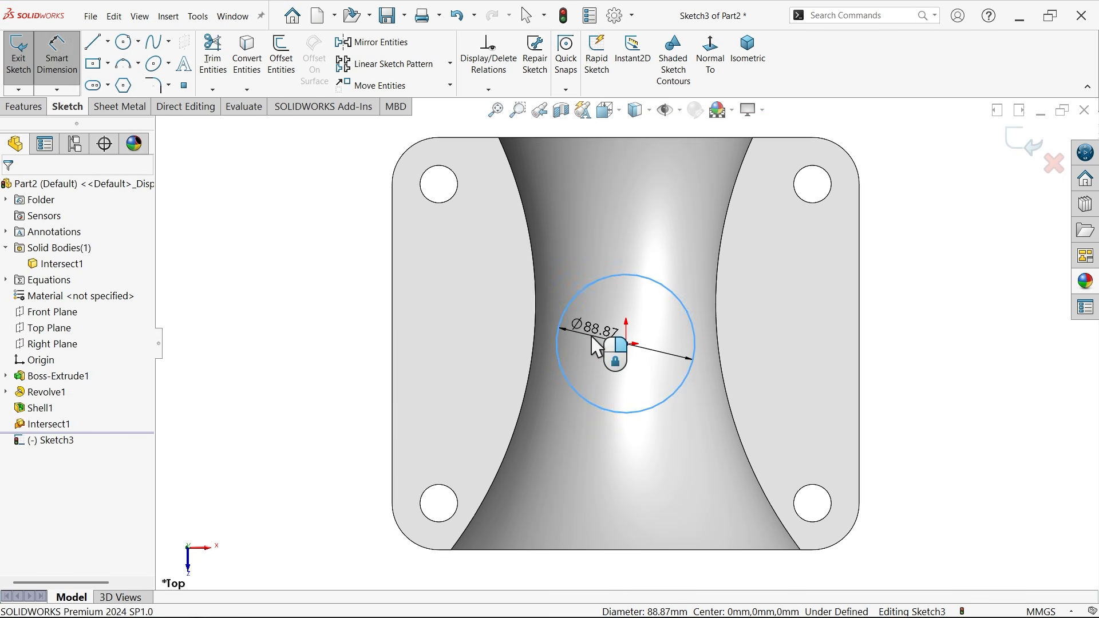
type("96")
key("Return")
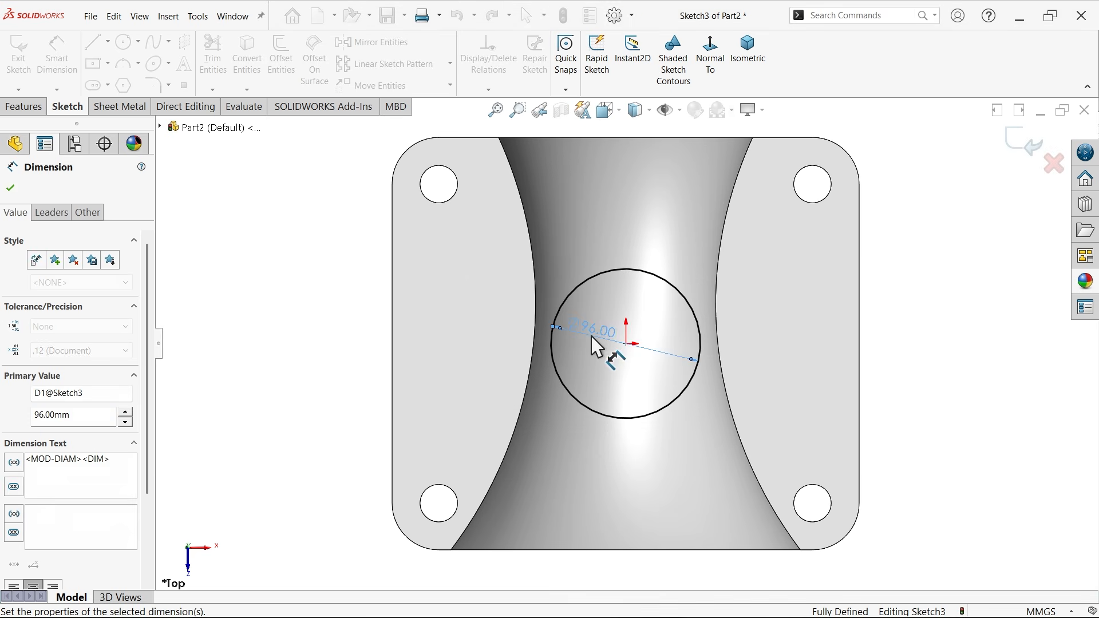
Start a boss extrusion of the 96 mm circle from an offset of 180 mm above the sketch plane.
left_click(25, 106)
left_click(26, 54)
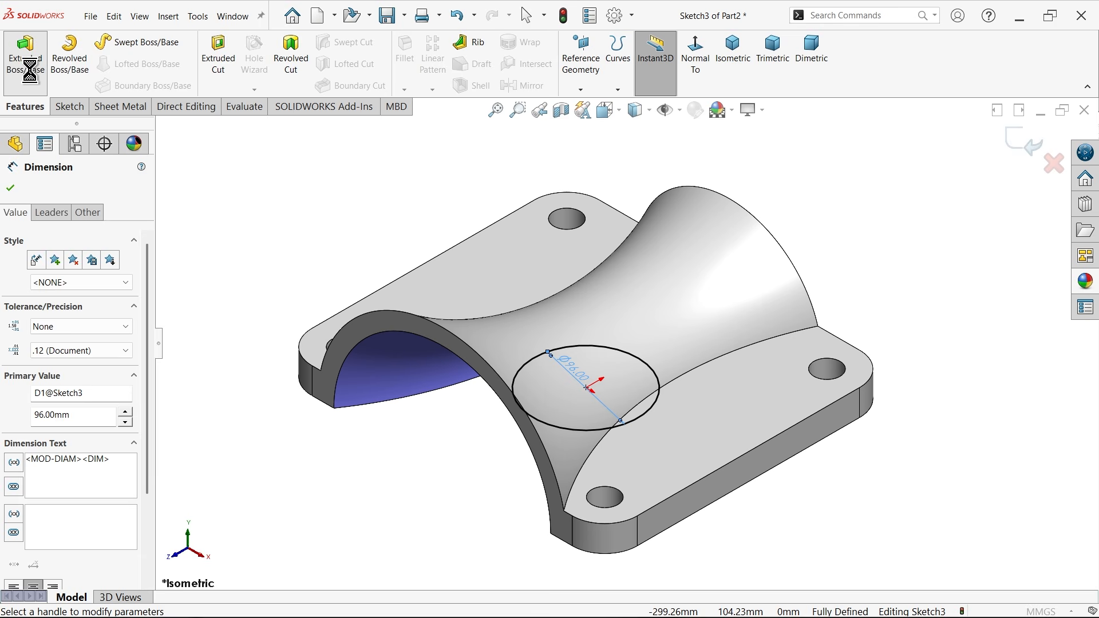
left_click(69, 231)
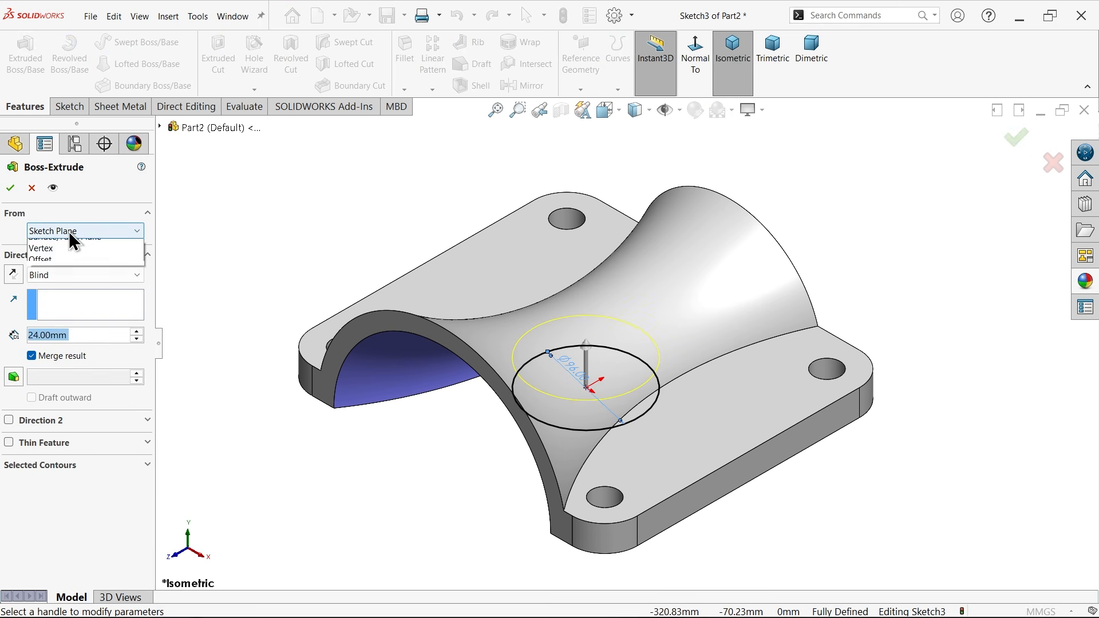
left_click(46, 280)
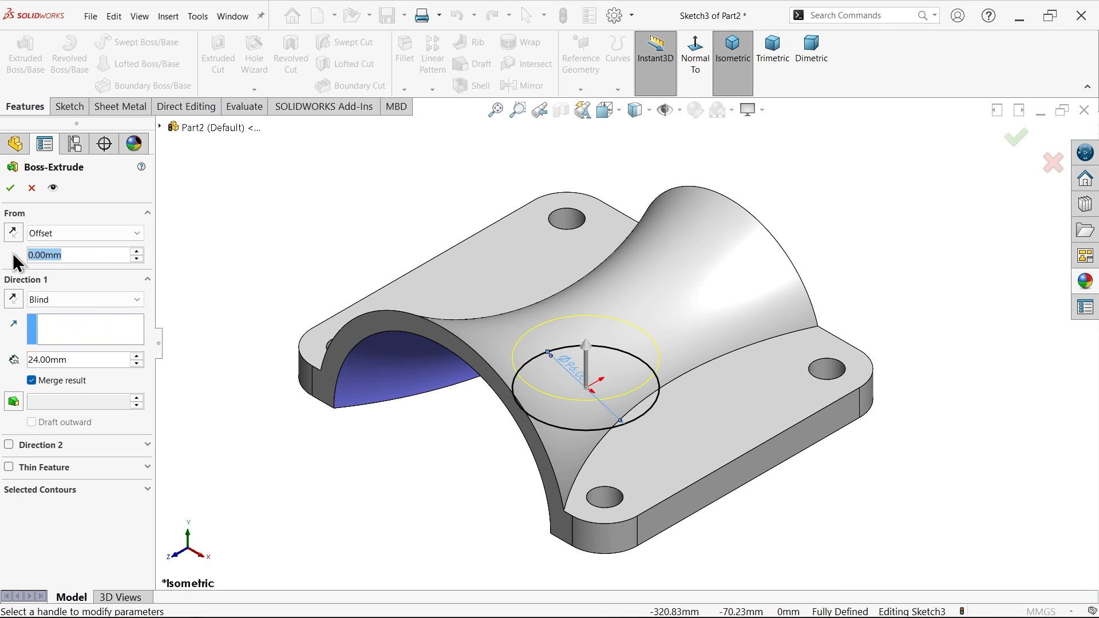
type("180")
key("Return")
key("f")
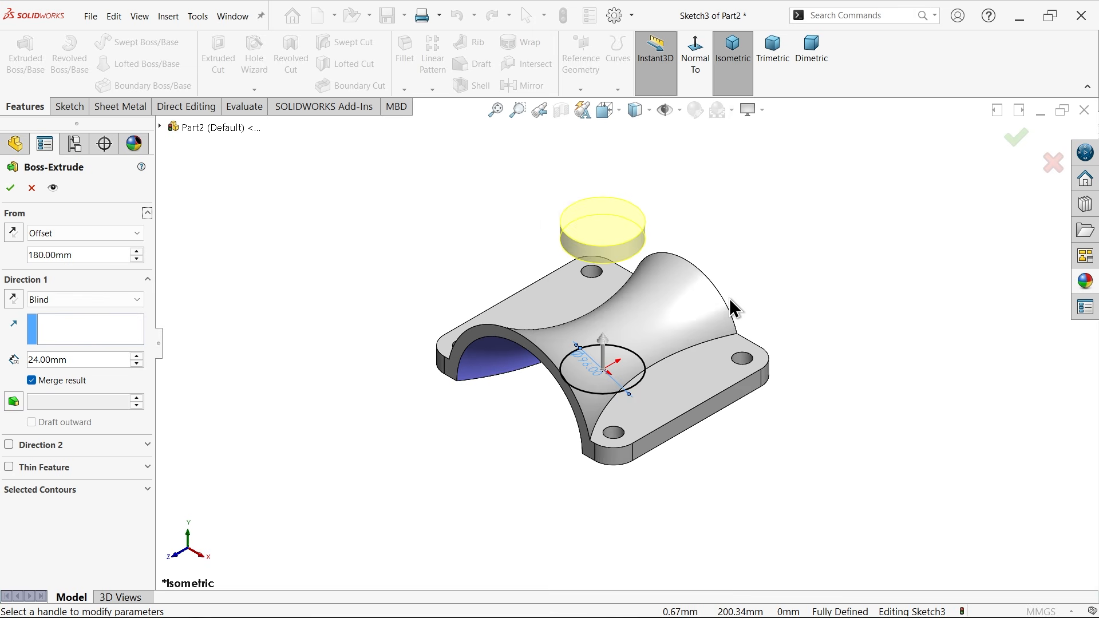
scroll(734, 309, "down", 2)
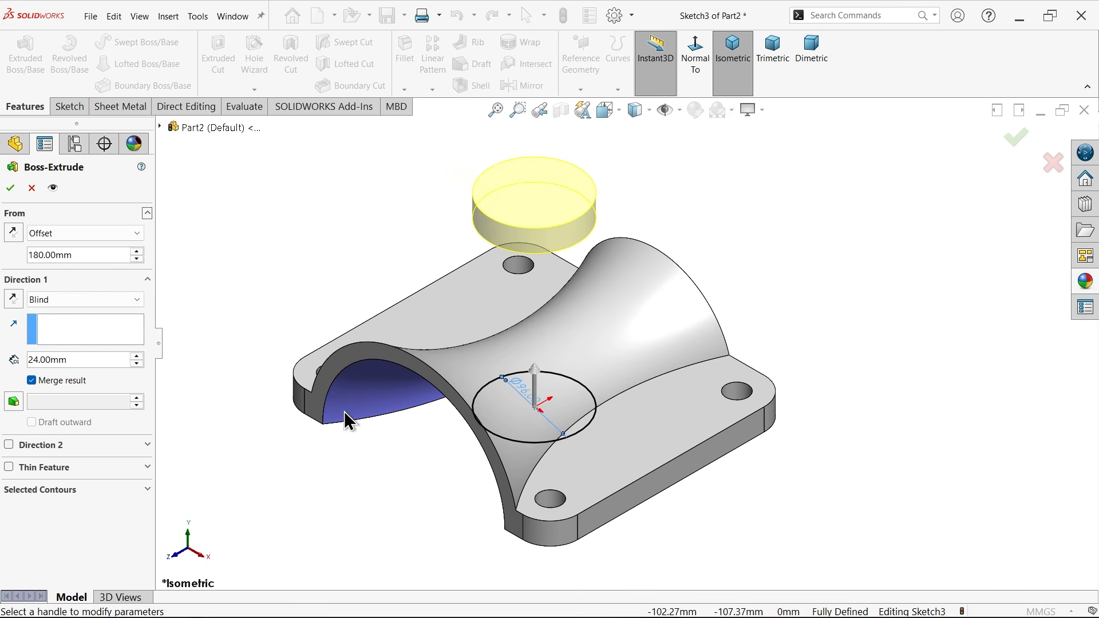
End the boss extrusion up to the arch's outer curved surface, merged with the part.
left_click(62, 301)
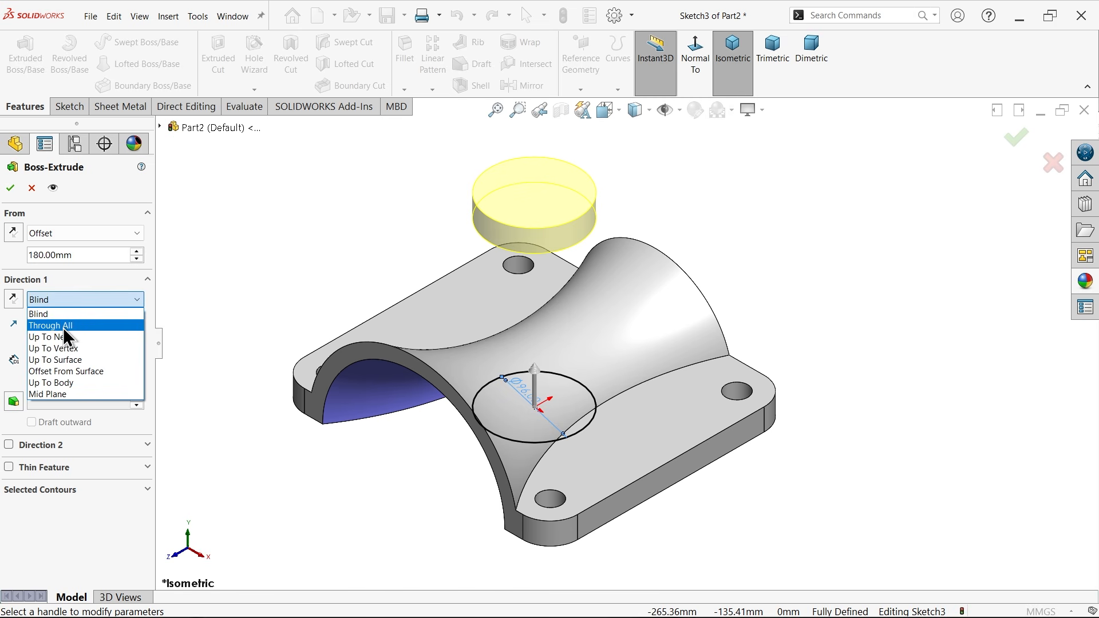
left_click(70, 360)
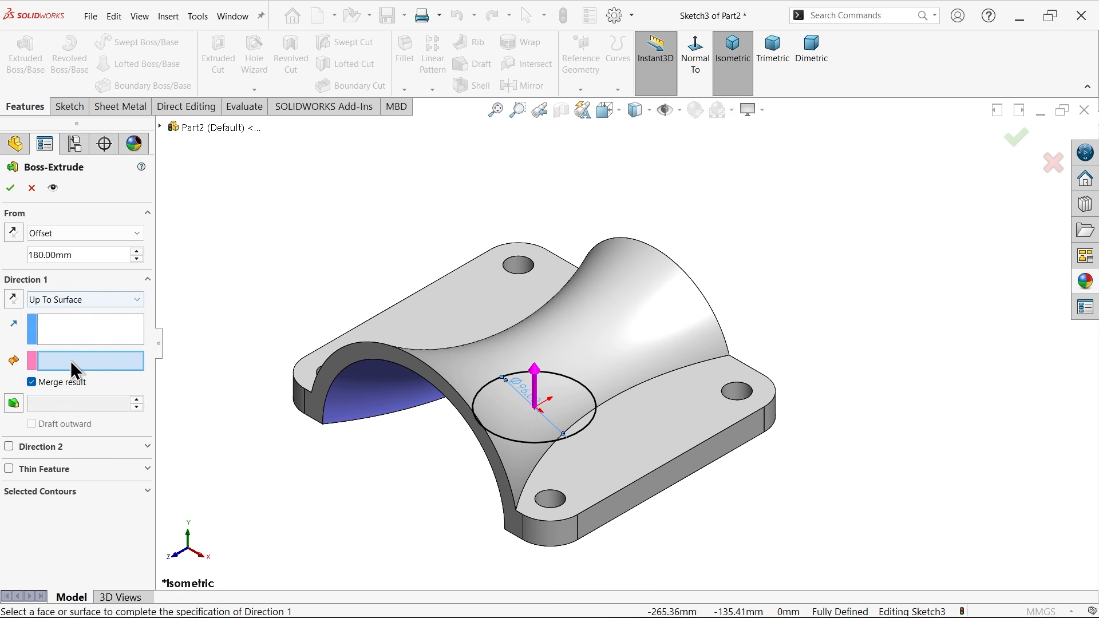
left_click(616, 319)
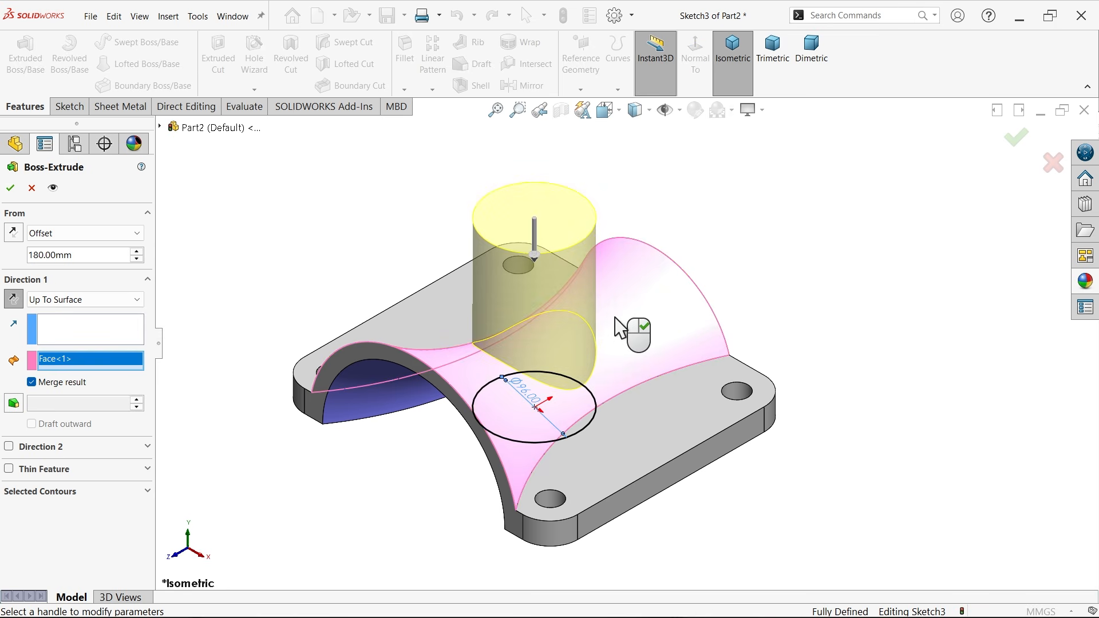
scroll(534, 411, "down", 1)
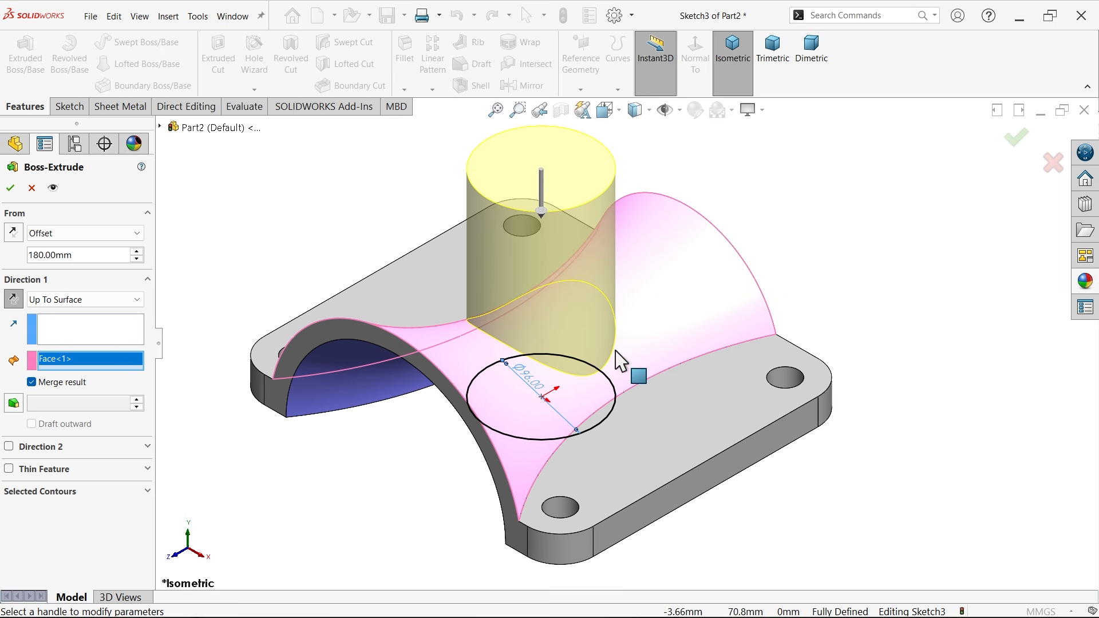
left_click(11, 188)
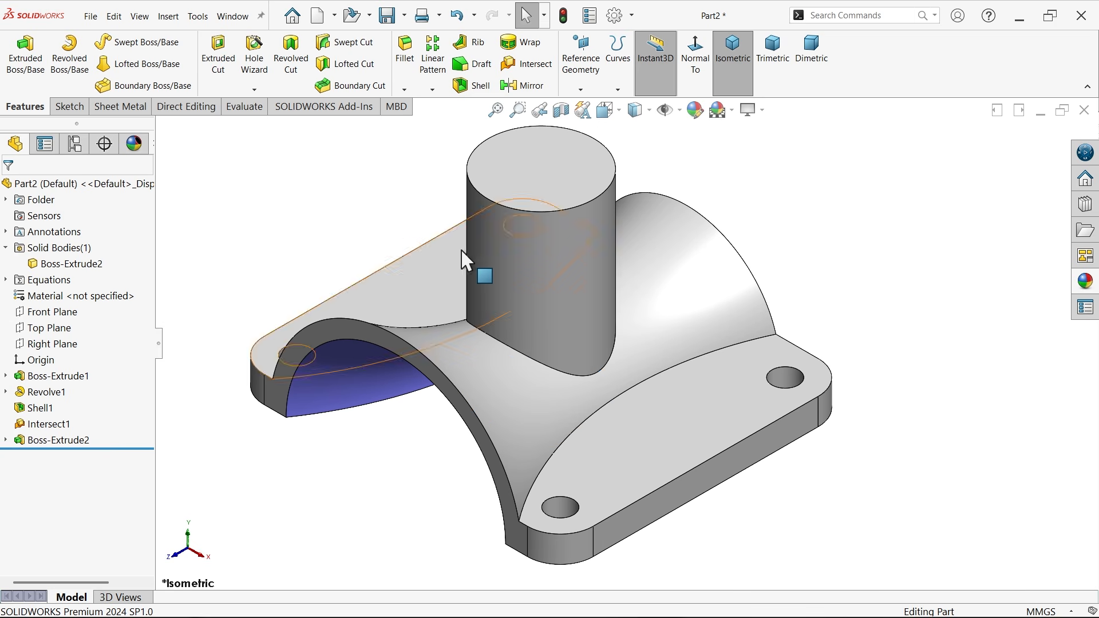
Sketch a circle centred on the origin on the boss's top face and dimension its diameter to 52 mm.
left_click(552, 182)
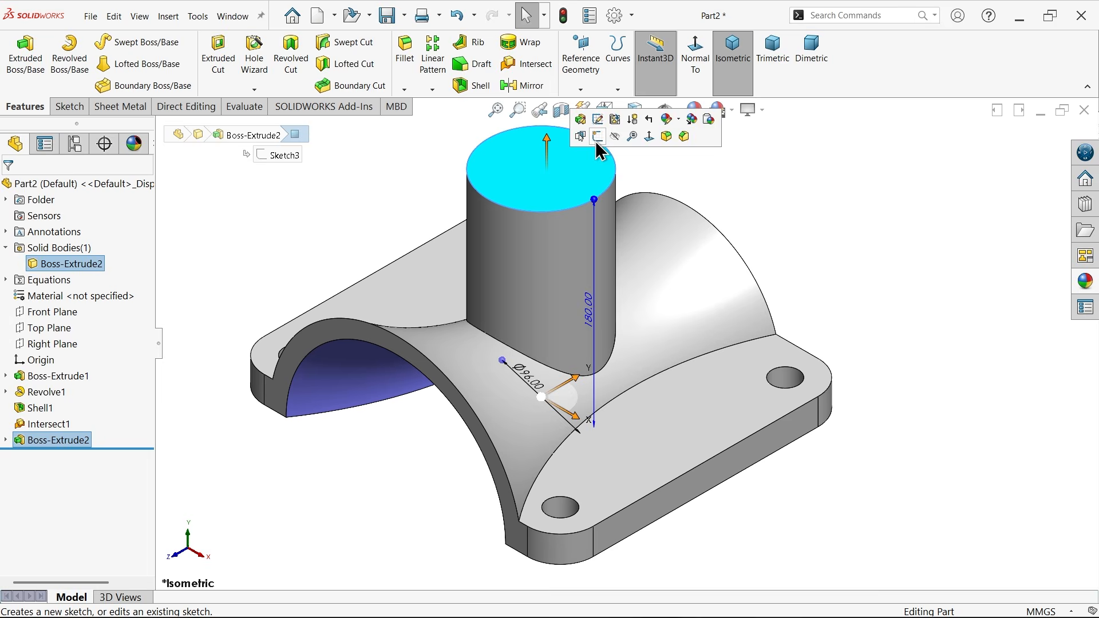
left_click(595, 141)
left_click(128, 43)
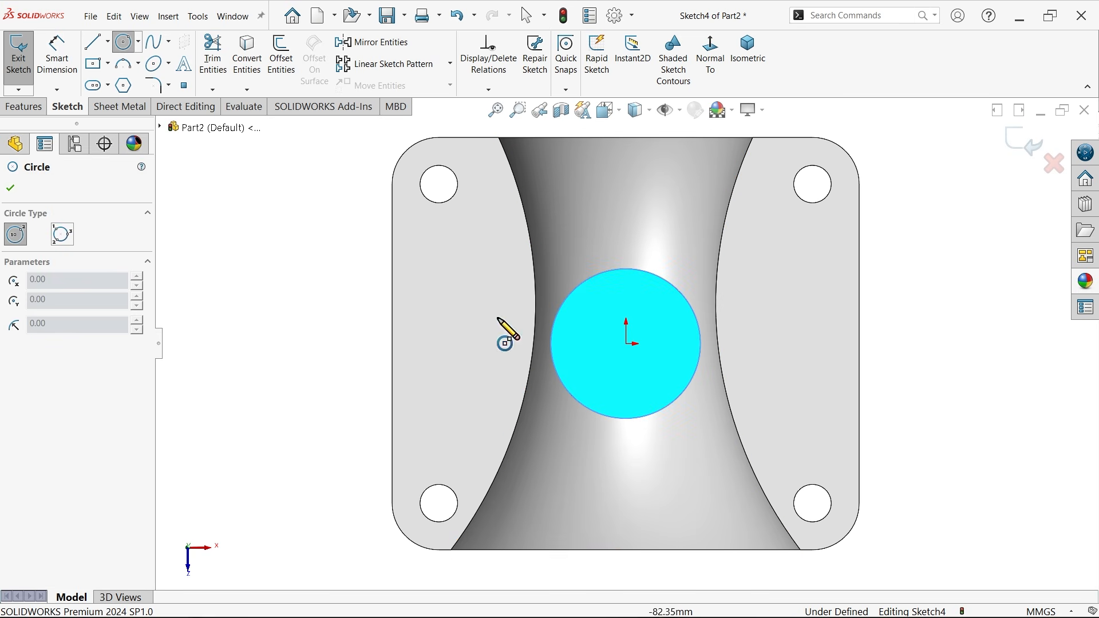
left_click(626, 343)
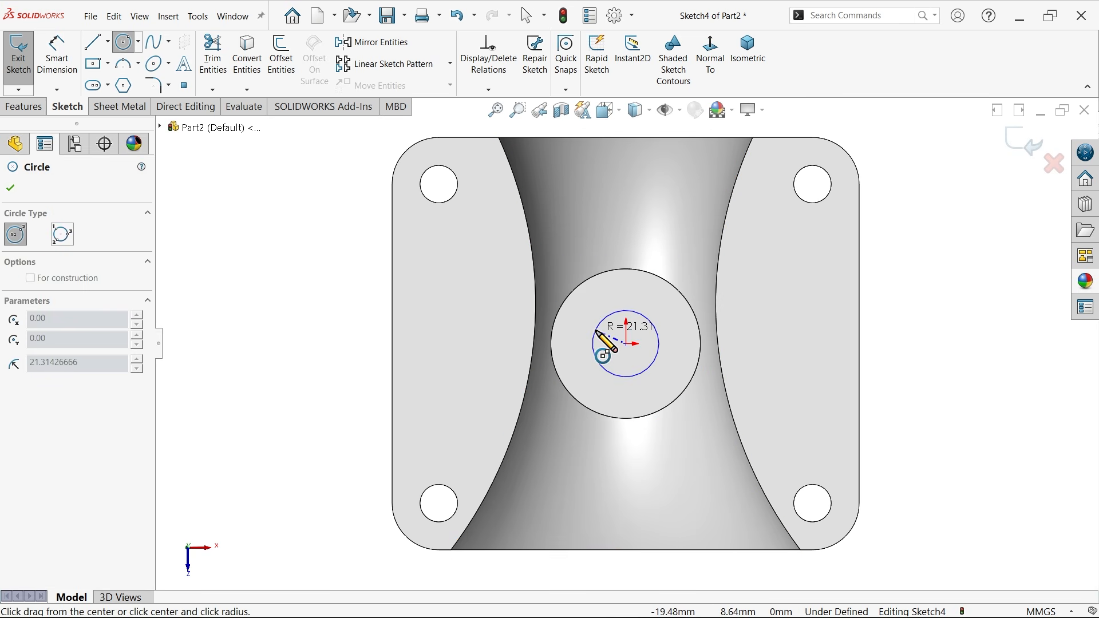
left_click(579, 347)
left_click(58, 58)
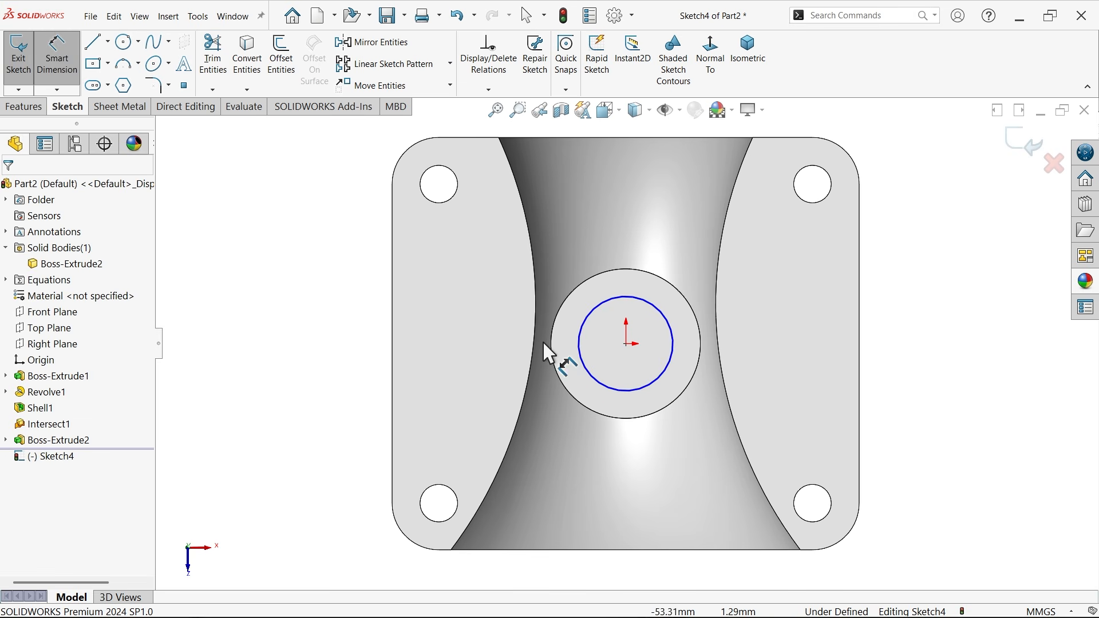
left_click(589, 371)
left_click(495, 321)
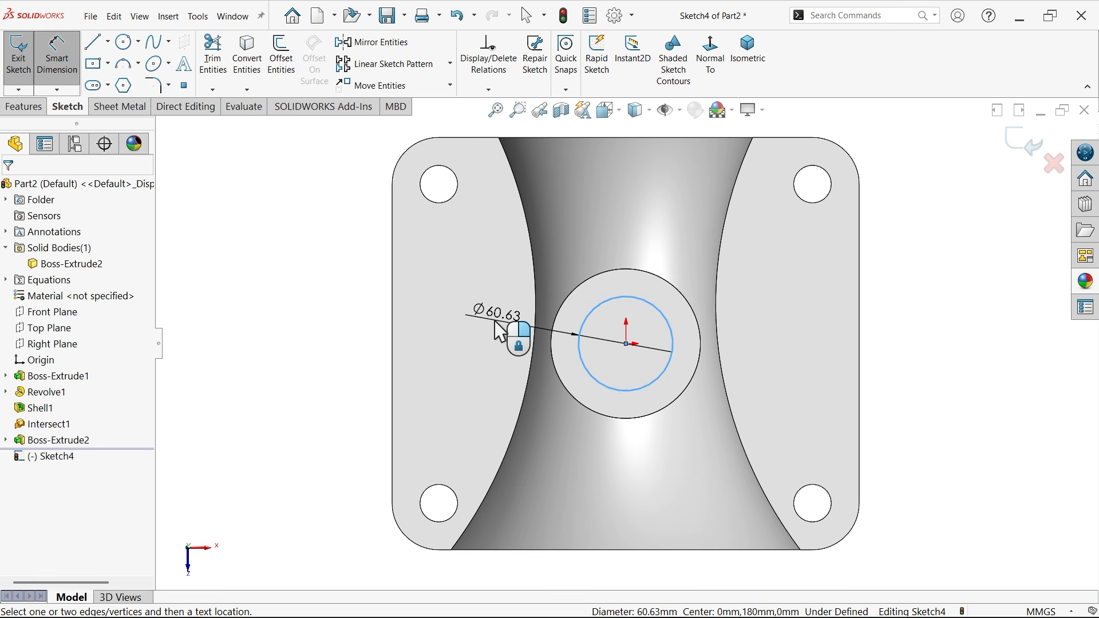
key("Return")
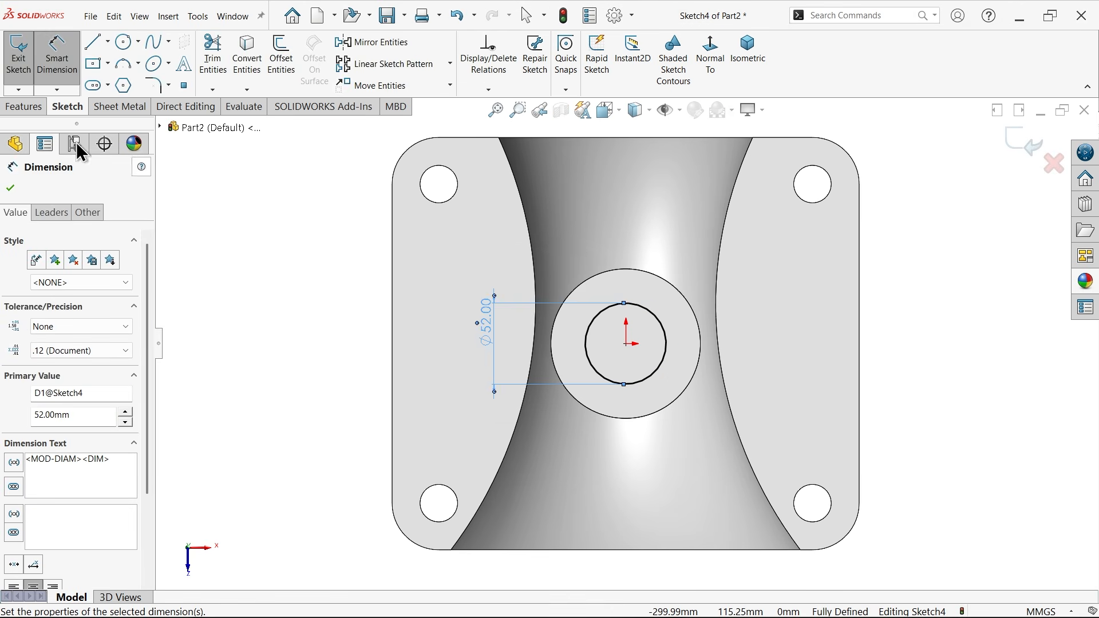
Cut the 52 mm circle blind into the boss to a depth of 50 mm.
left_click(23, 106)
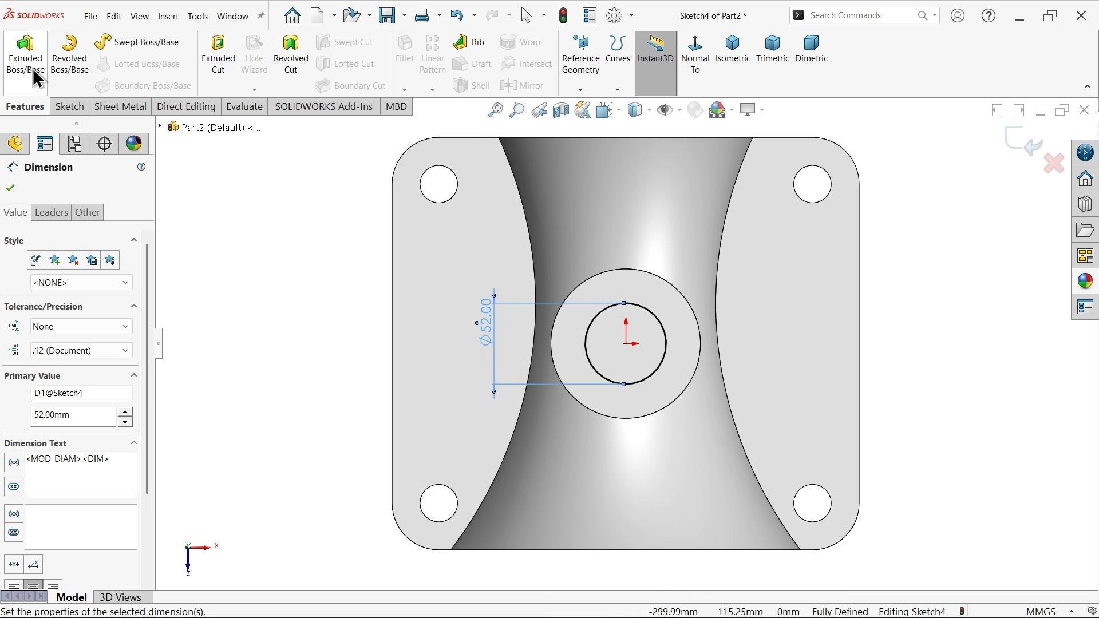
left_click(218, 51)
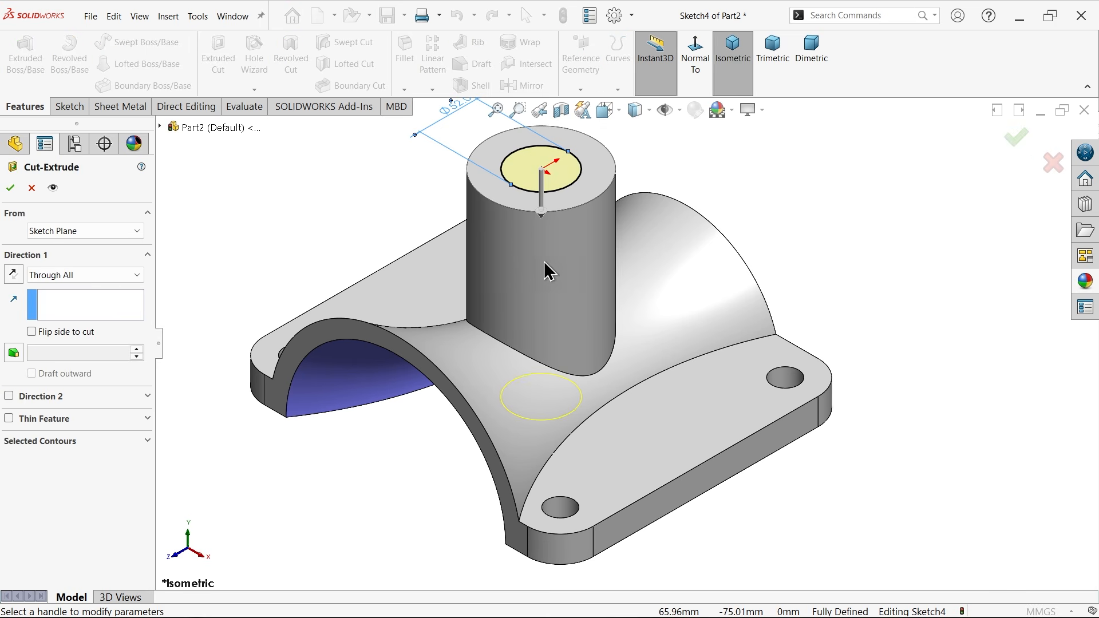
left_click(76, 272)
left_click(64, 290)
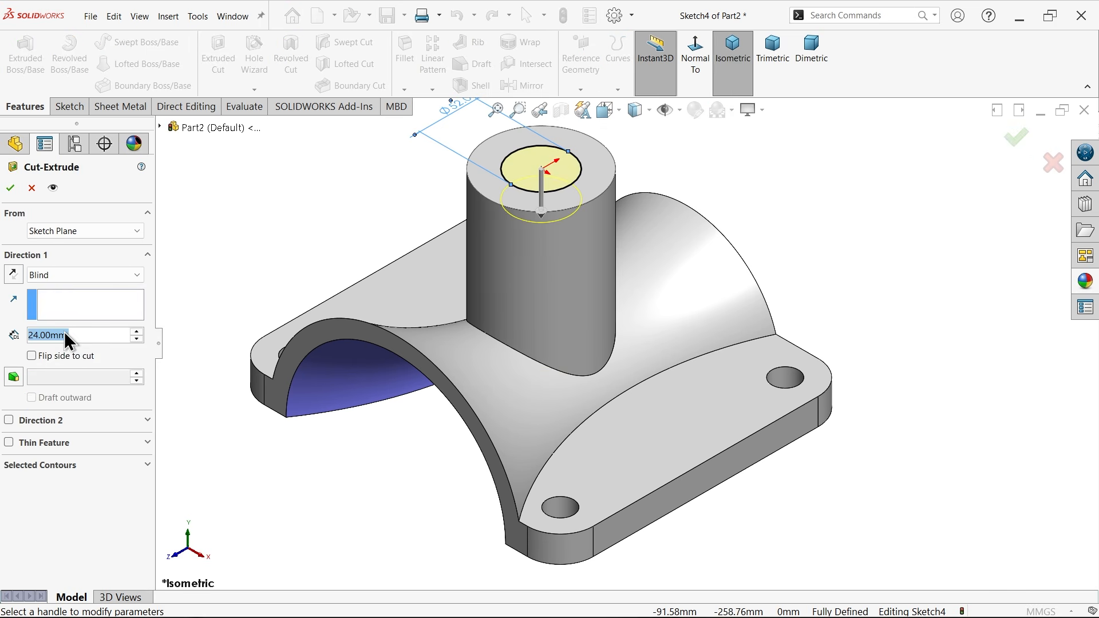
type("30")
key("Return")
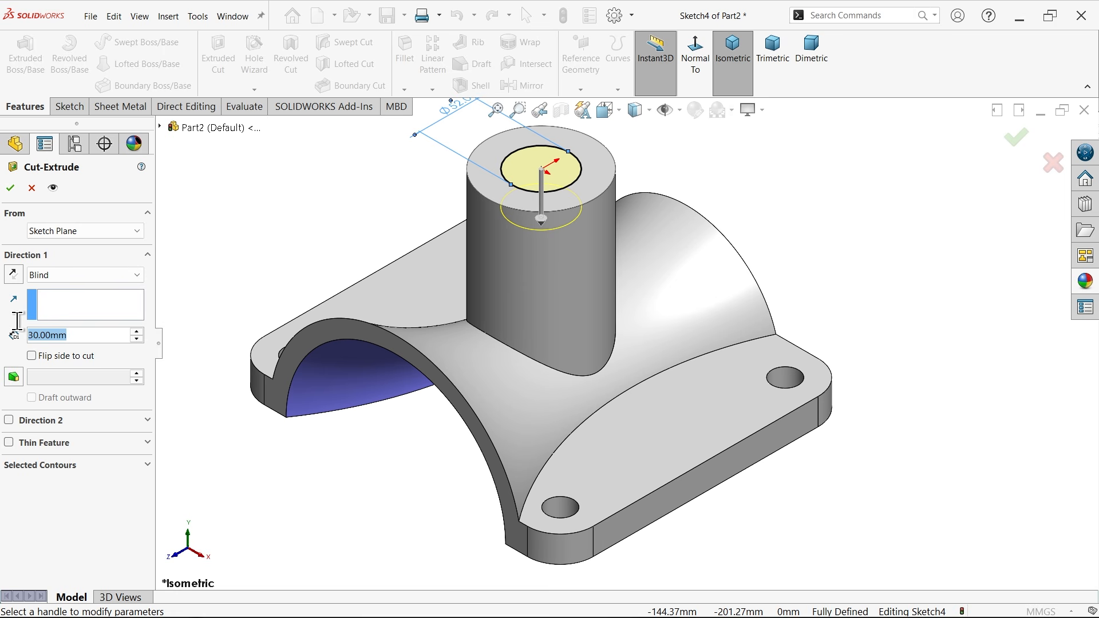
type("50")
key("Return")
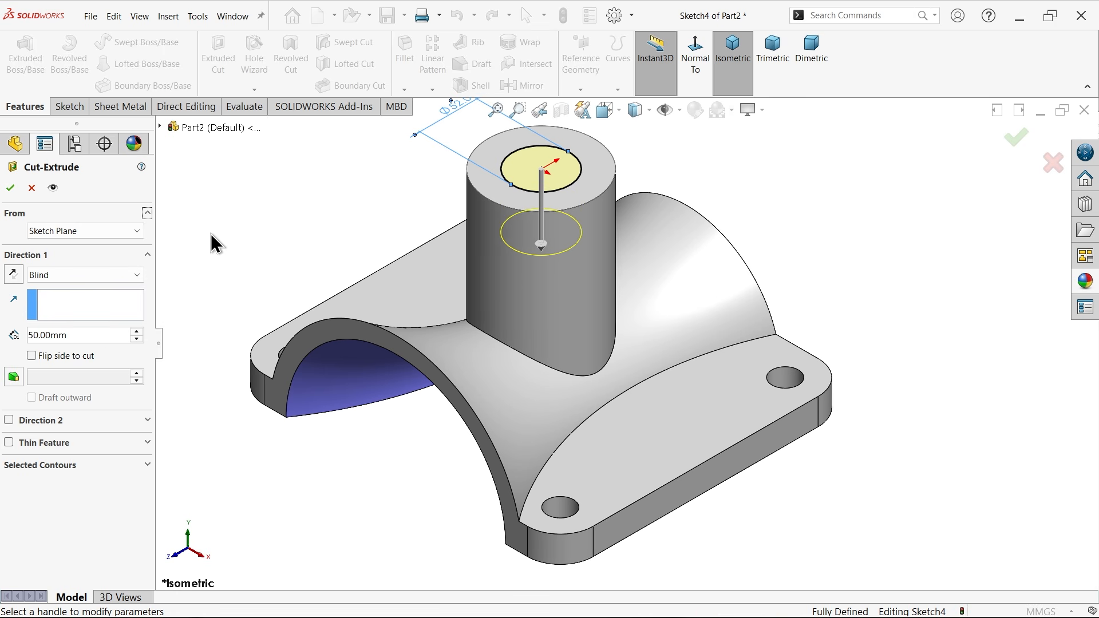
left_click(10, 188)
Start a sketch on the floor of the boss's bore and convert its circular edge into sketch geometry.
middle_click_drag(331, 218, 595, 346)
left_click(618, 350)
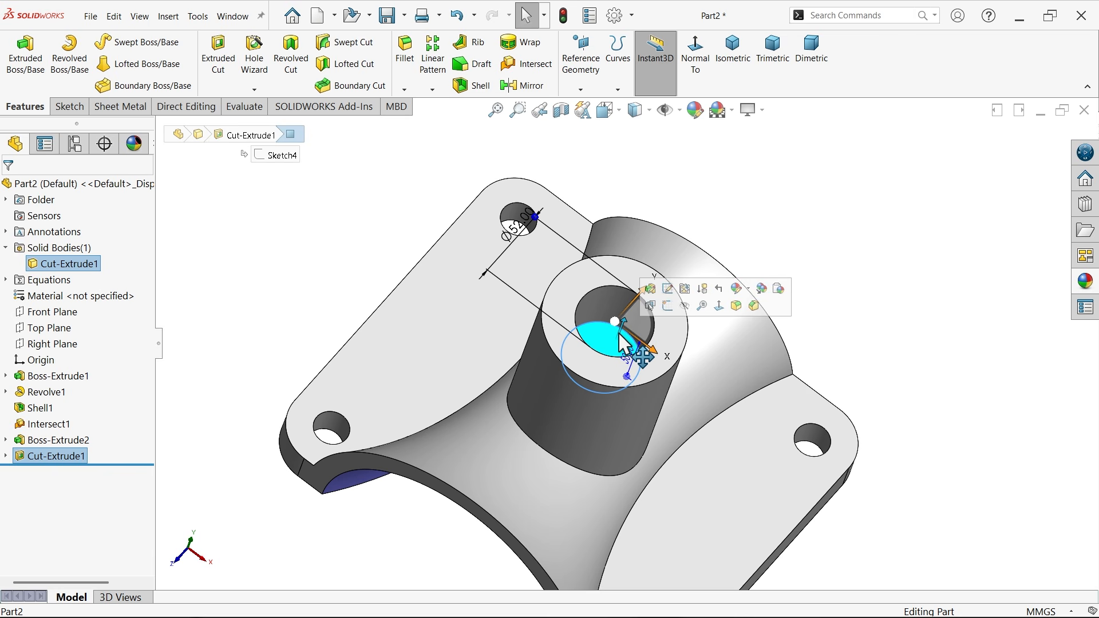
left_click(667, 306)
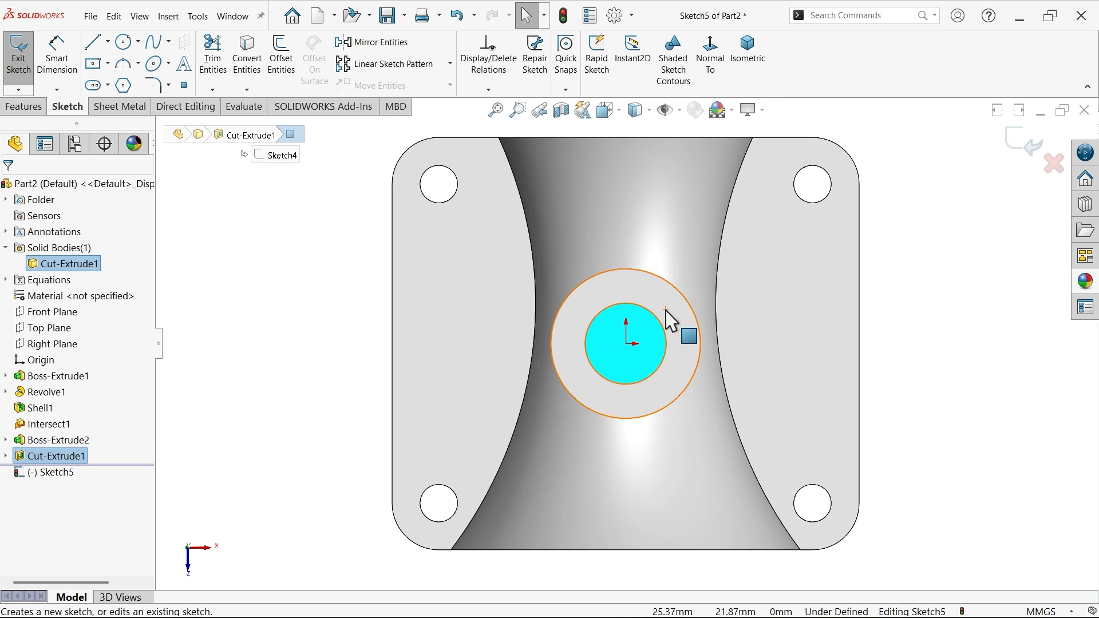
left_click(248, 57)
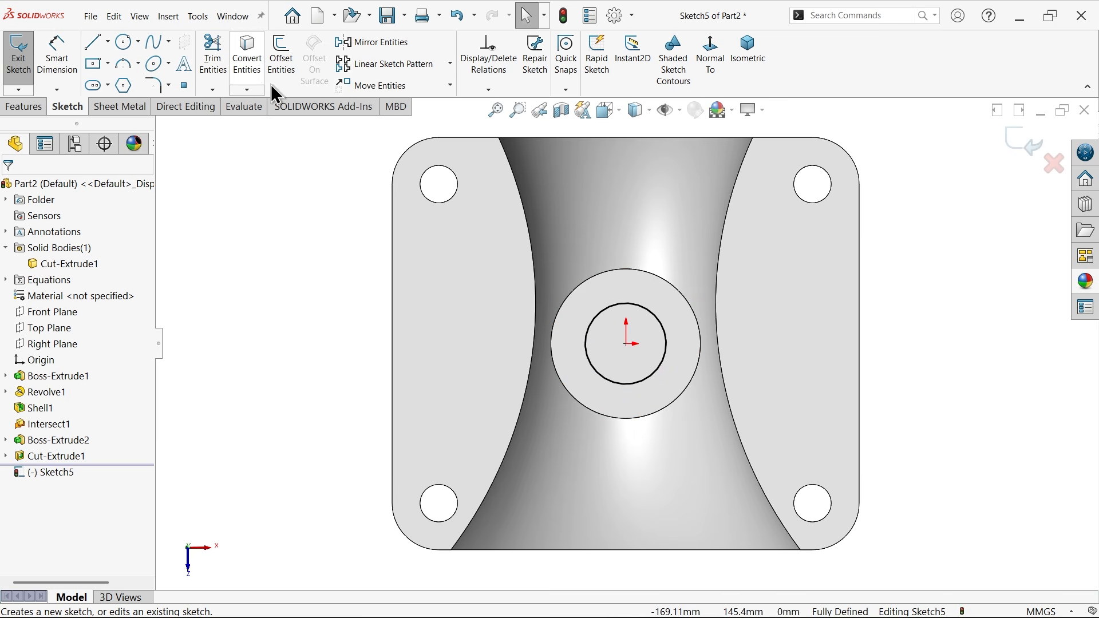
Cut the converted circle through all the material below with an inward draft of 7.5 degrees.
left_click(755, 64)
left_click(41, 112)
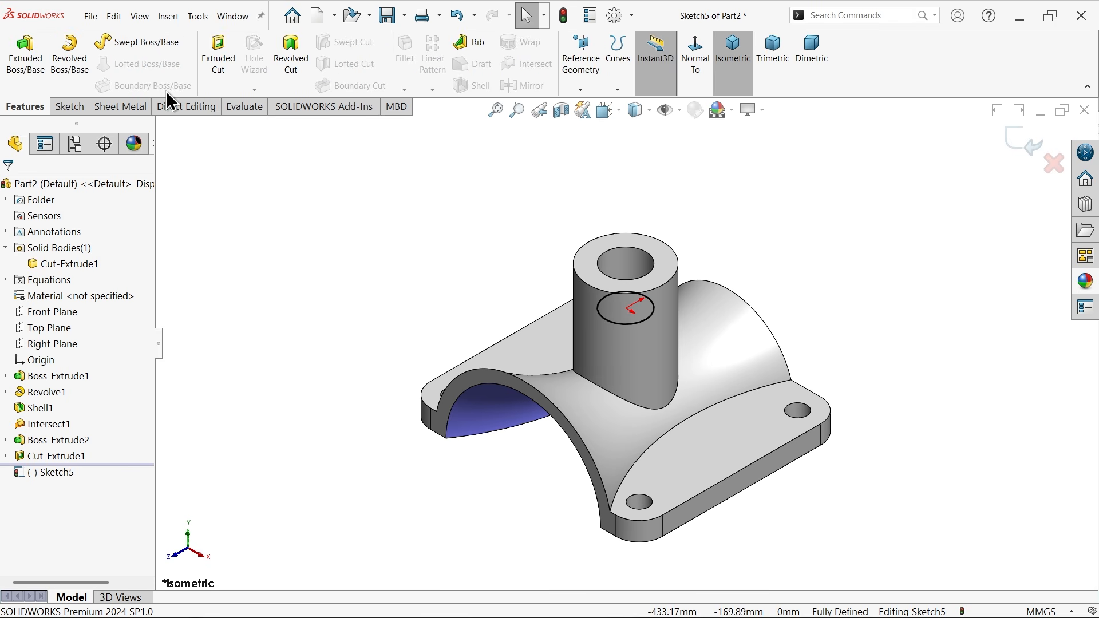
left_click(218, 58)
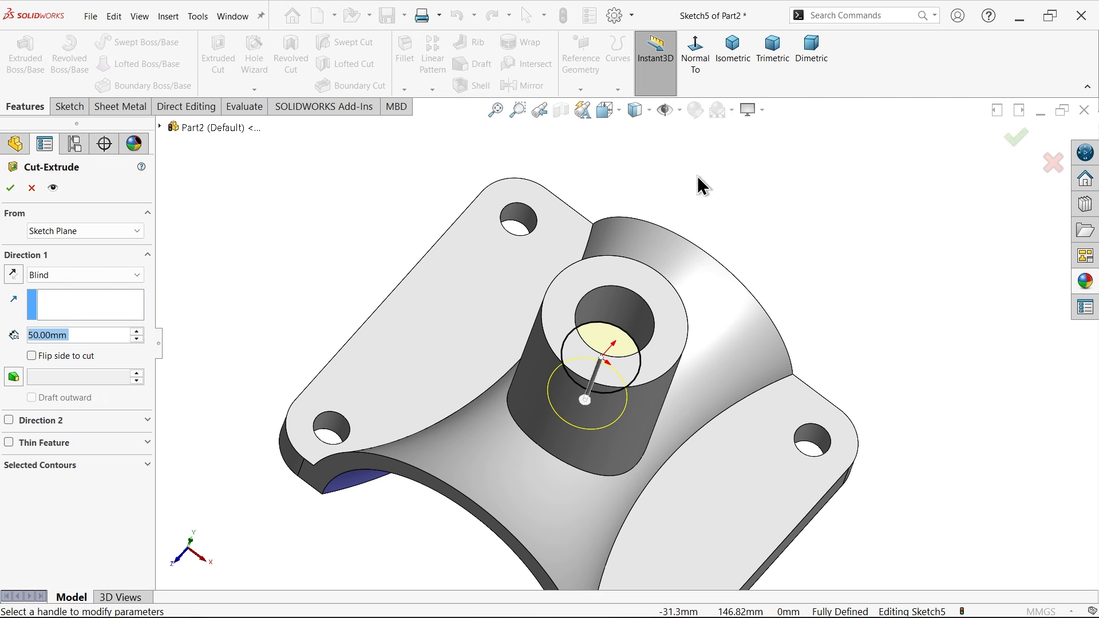
left_click(735, 63)
middle_click_drag(670, 395, 300, 354)
left_click(44, 279)
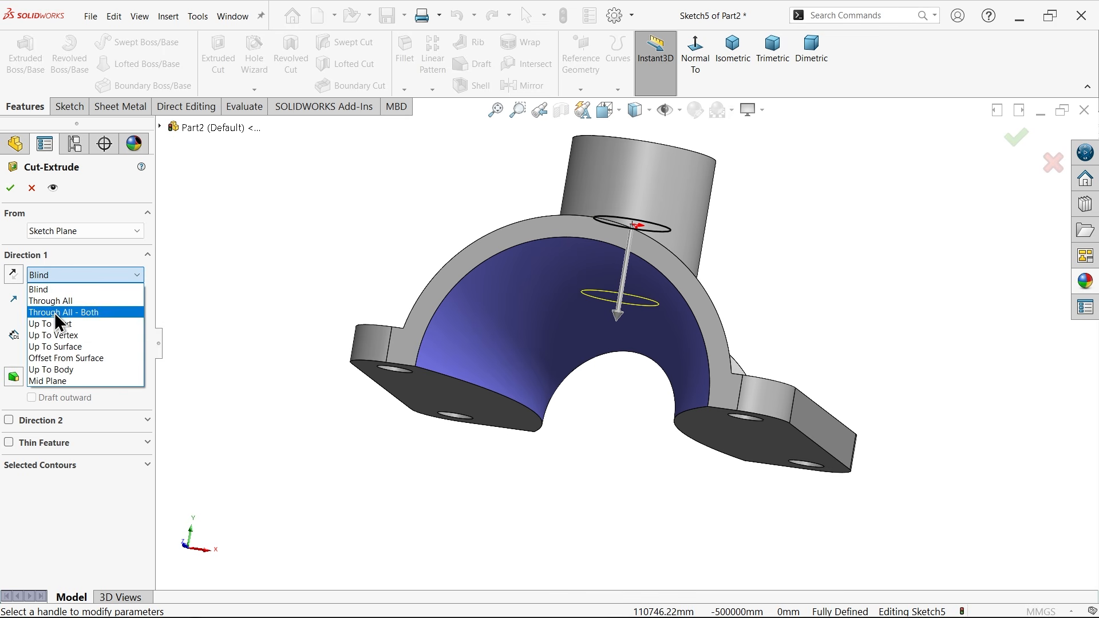
left_click(63, 298)
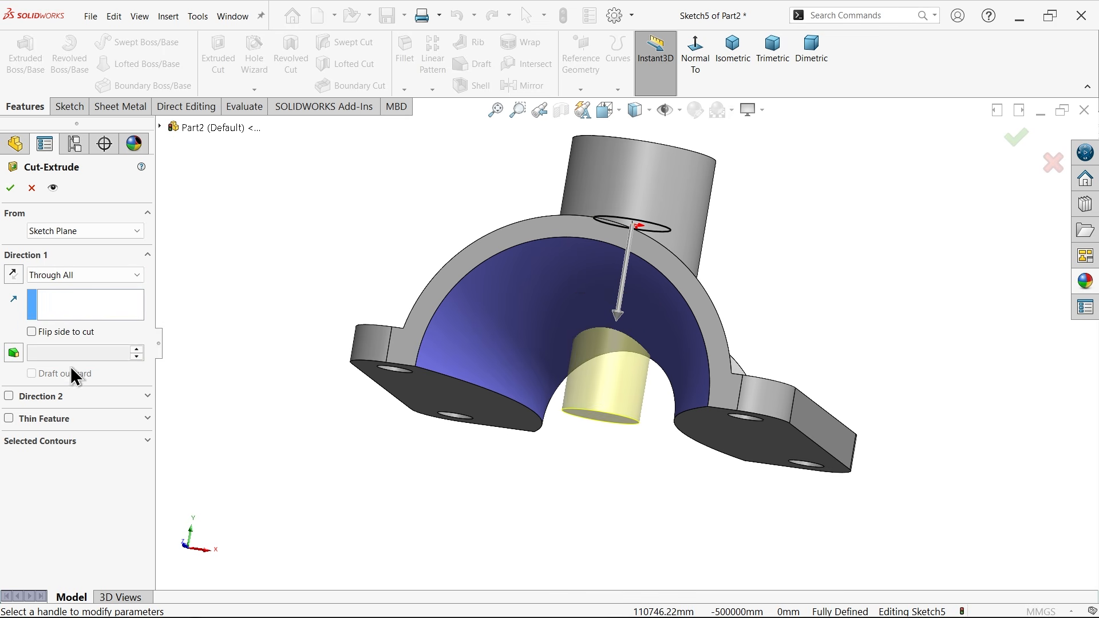
scroll(682, 331, "up", 2)
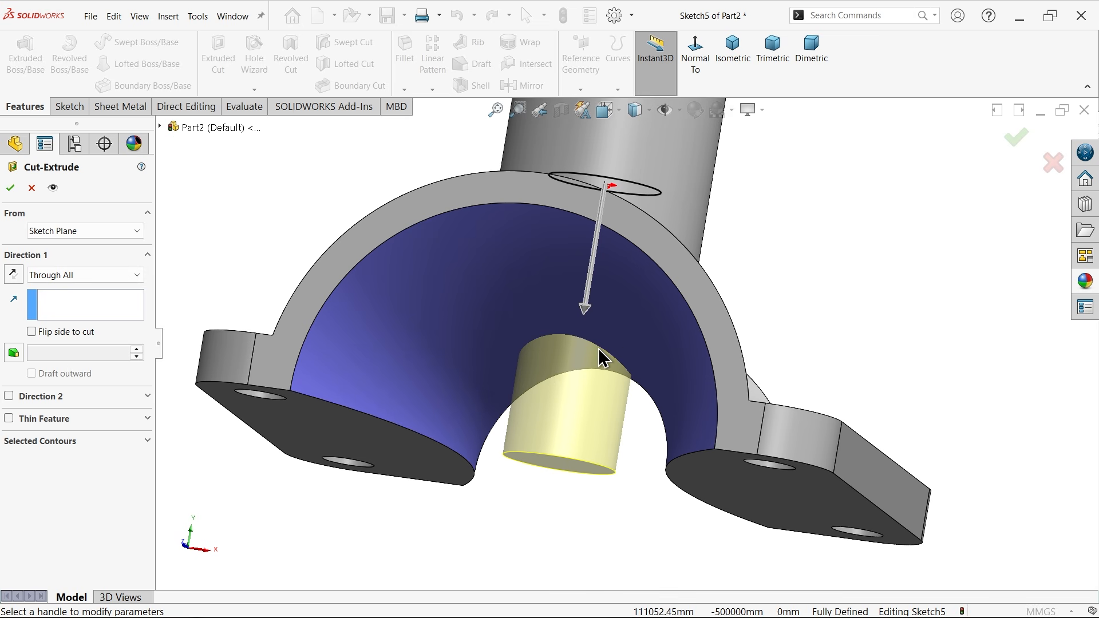
left_click(13, 353)
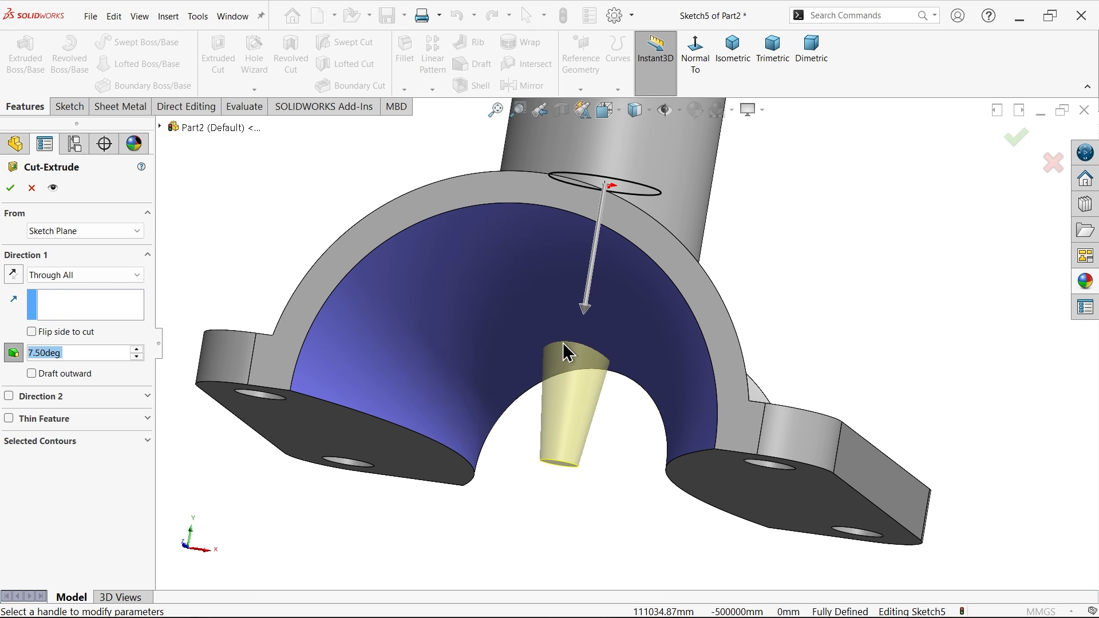
left_click(17, 187)
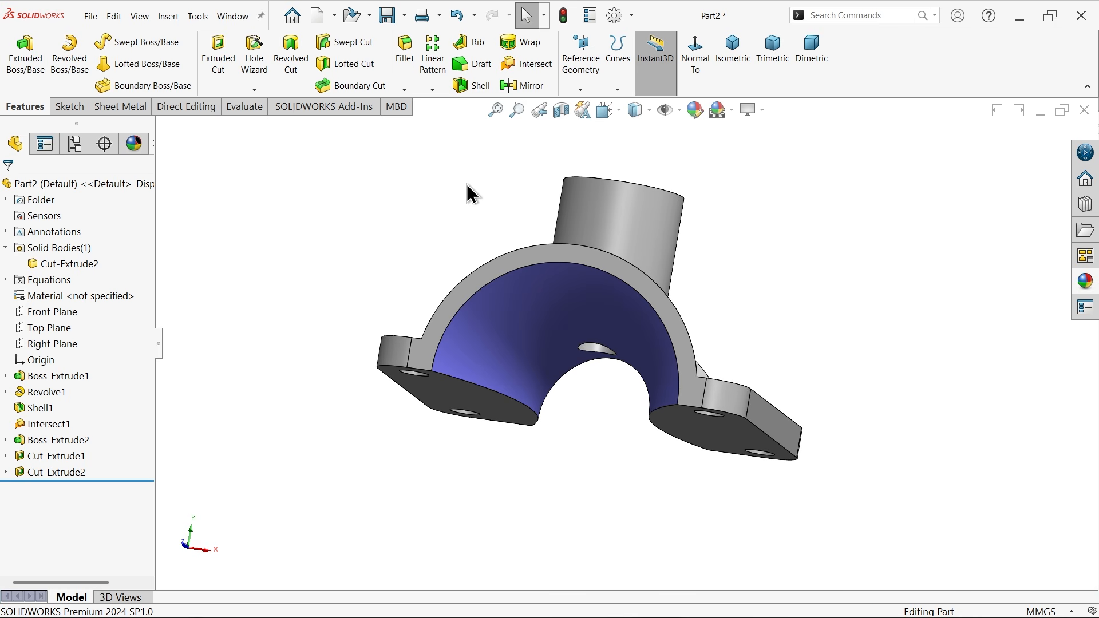
Section the part along the Right Plane and inspect the straight and tapered bore inside the boss.
middle_click_drag(467, 184, 411, 303)
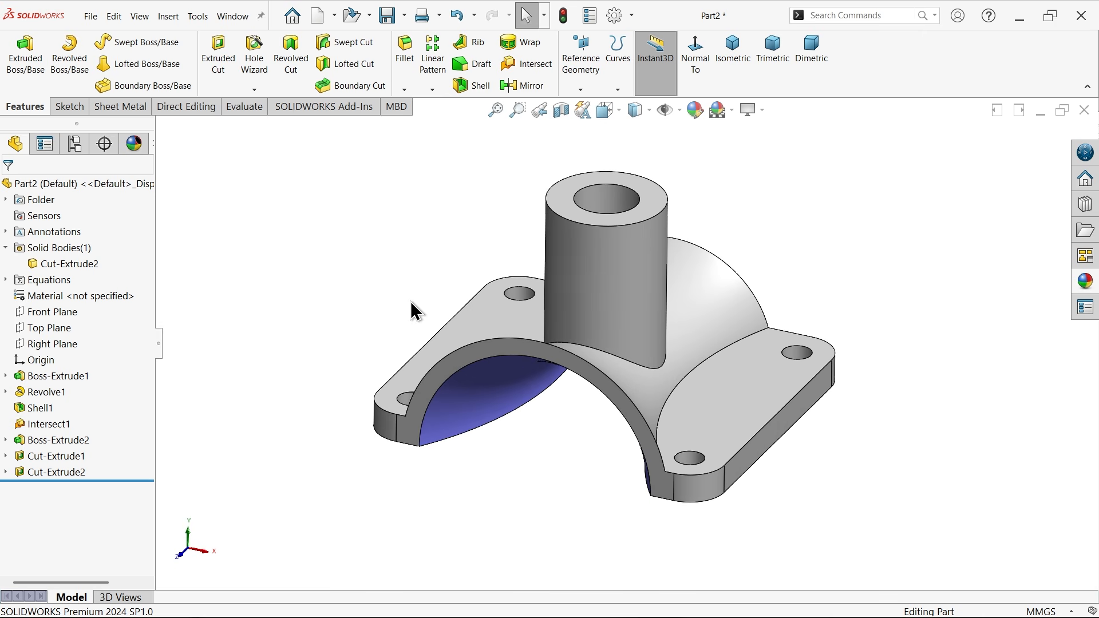
left_click(54, 339)
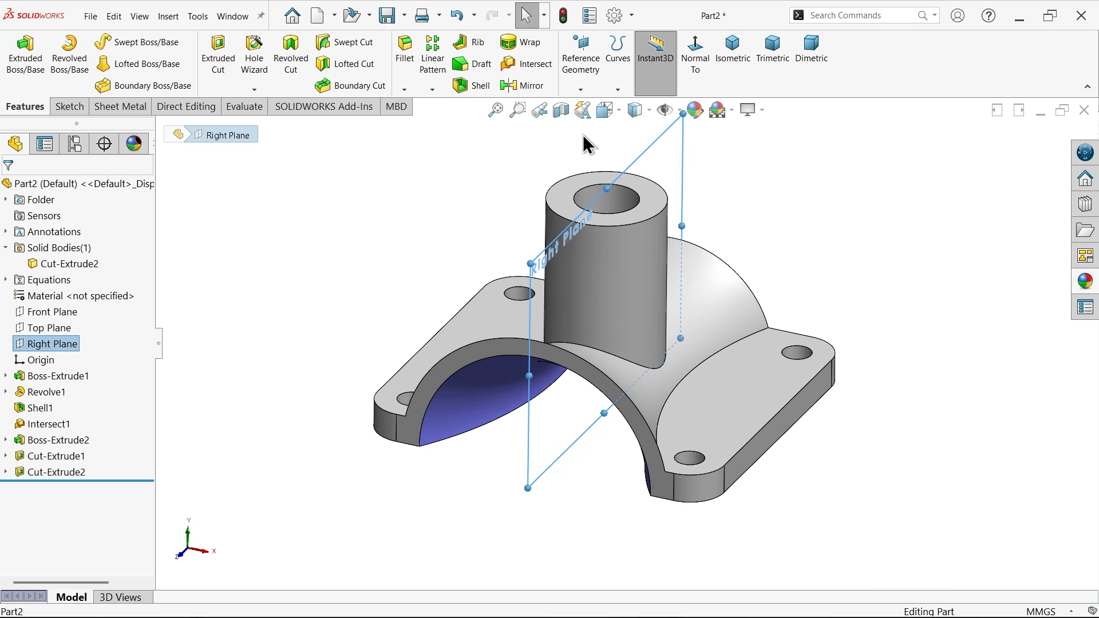
left_click(562, 110)
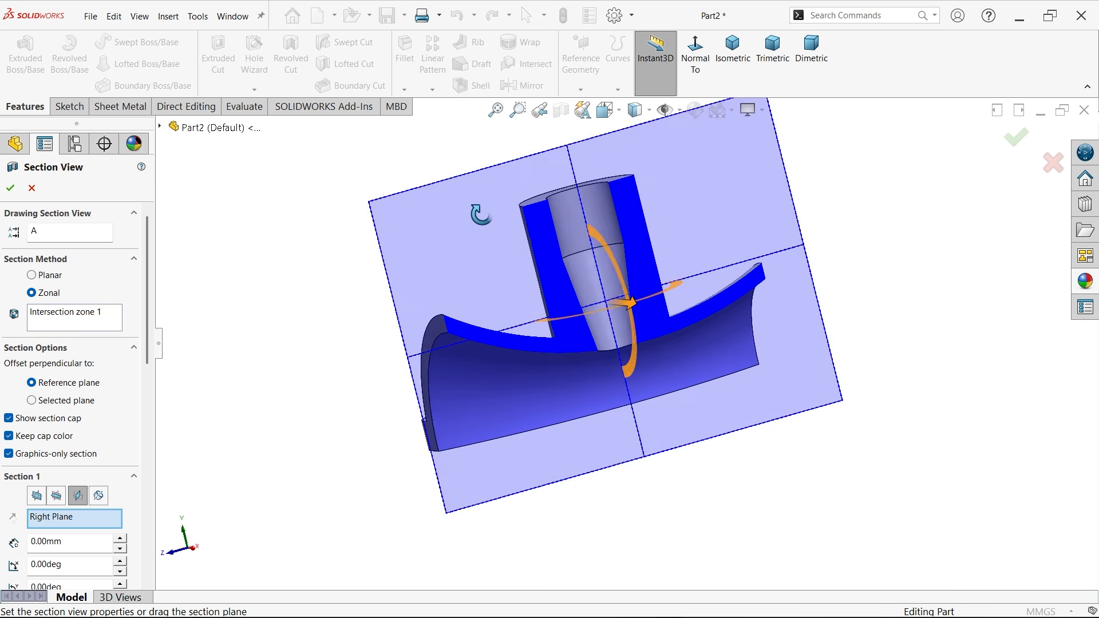
left_click(10, 190)
middle_click_drag(589, 311, 596, 279)
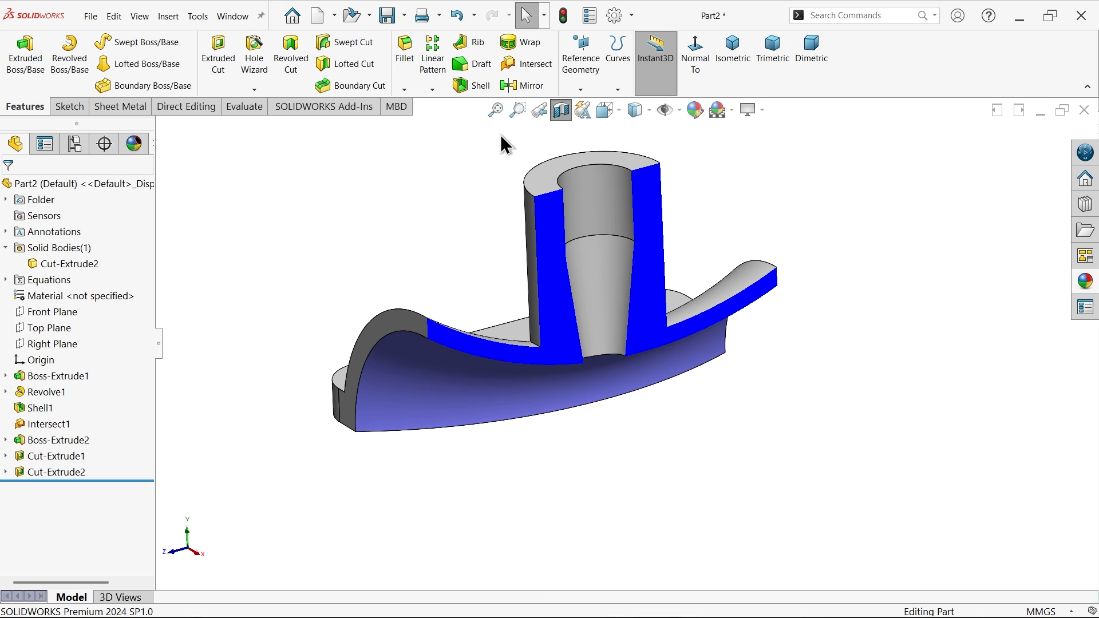
Chamfer the top edge of the boss's bore by 6 mm at 45 degrees, and return to the unsectioned isometric view.
left_click(405, 92)
left_click(430, 120)
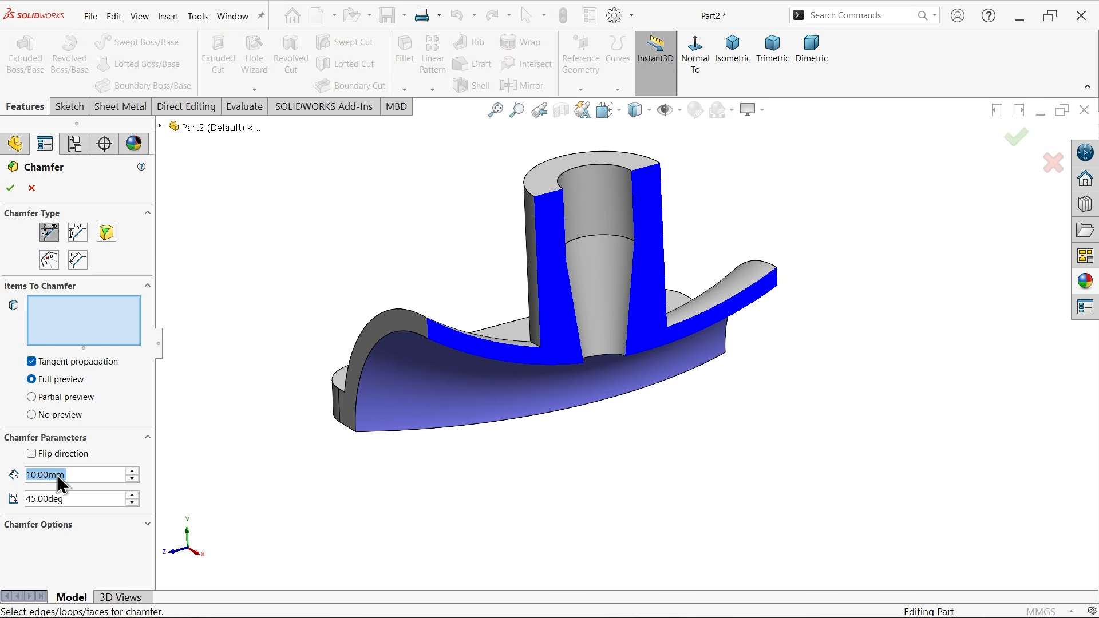
type("6")
key("Return")
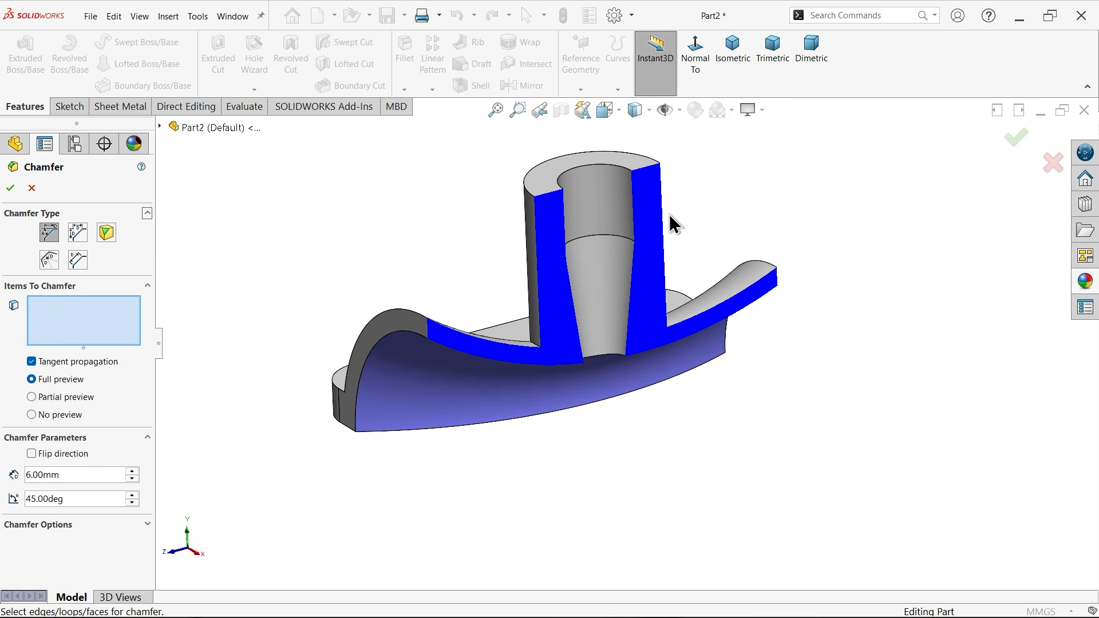
scroll(627, 192, "down", 3)
scroll(627, 192, "down", 2)
left_click(596, 197)
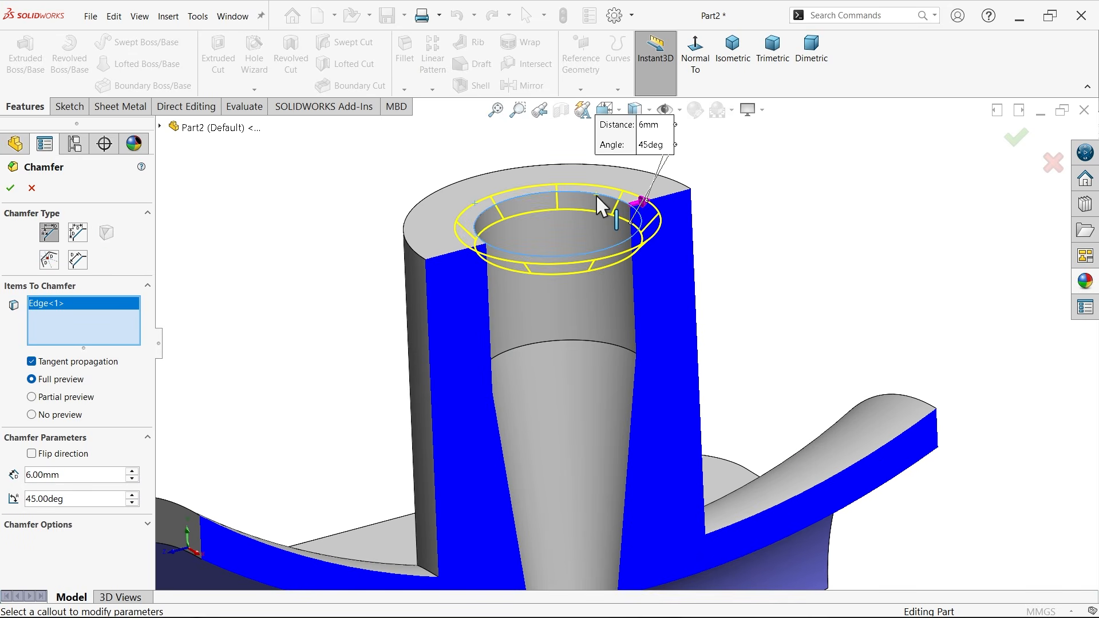
left_click(10, 189)
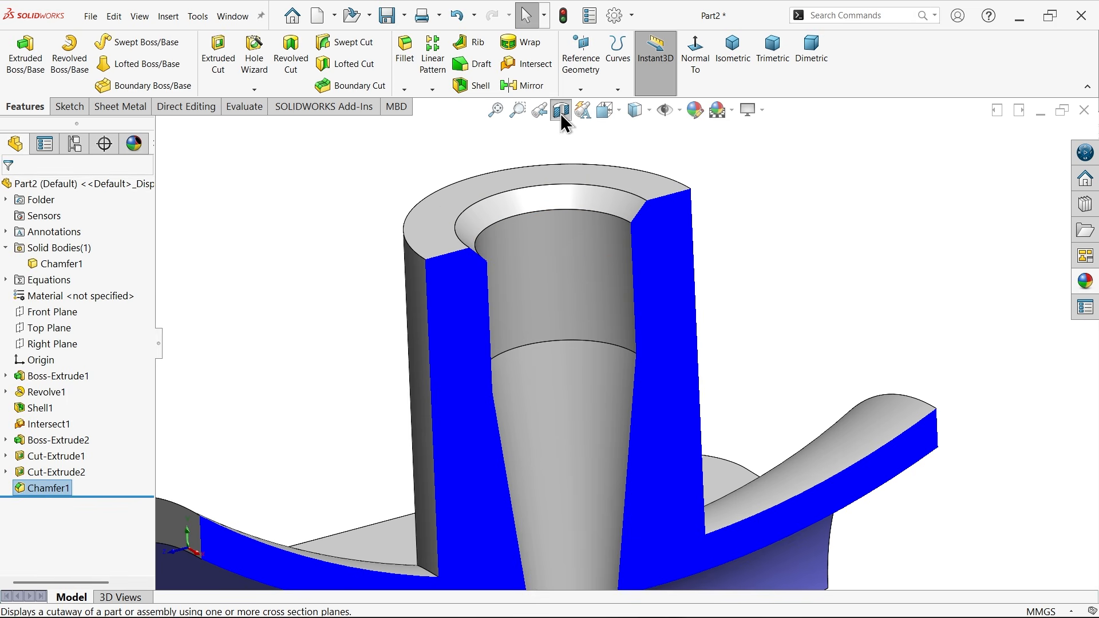
left_click(561, 112)
left_click(734, 68)
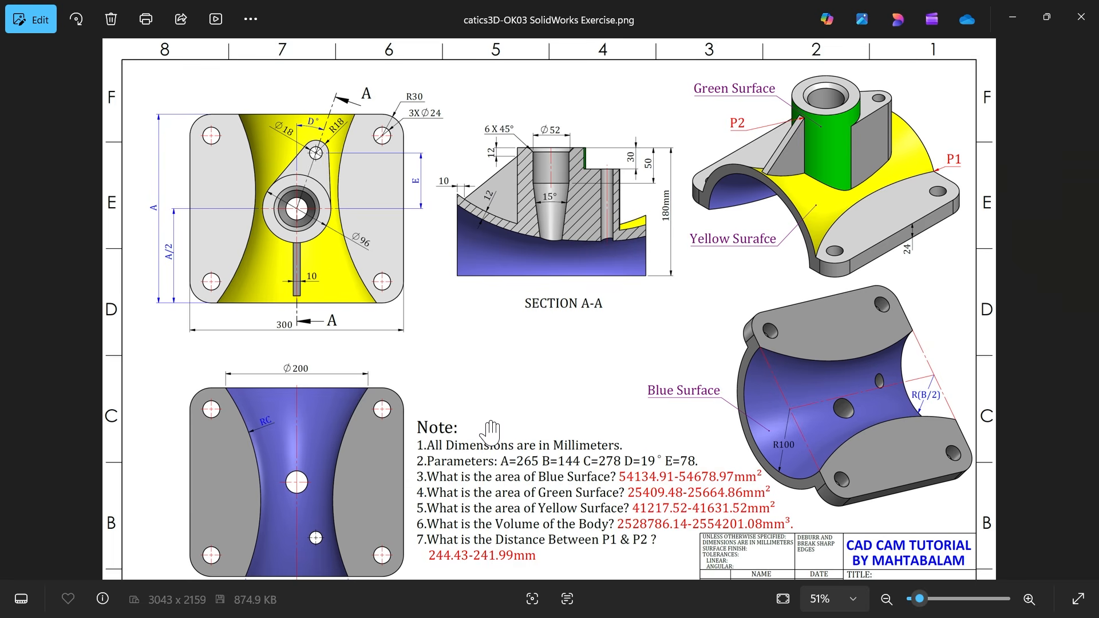
Examine the reference drawing for the side lug's radius, angle, offset and height, and the rib's width and end positions.
scroll(342, 242, "up", 5)
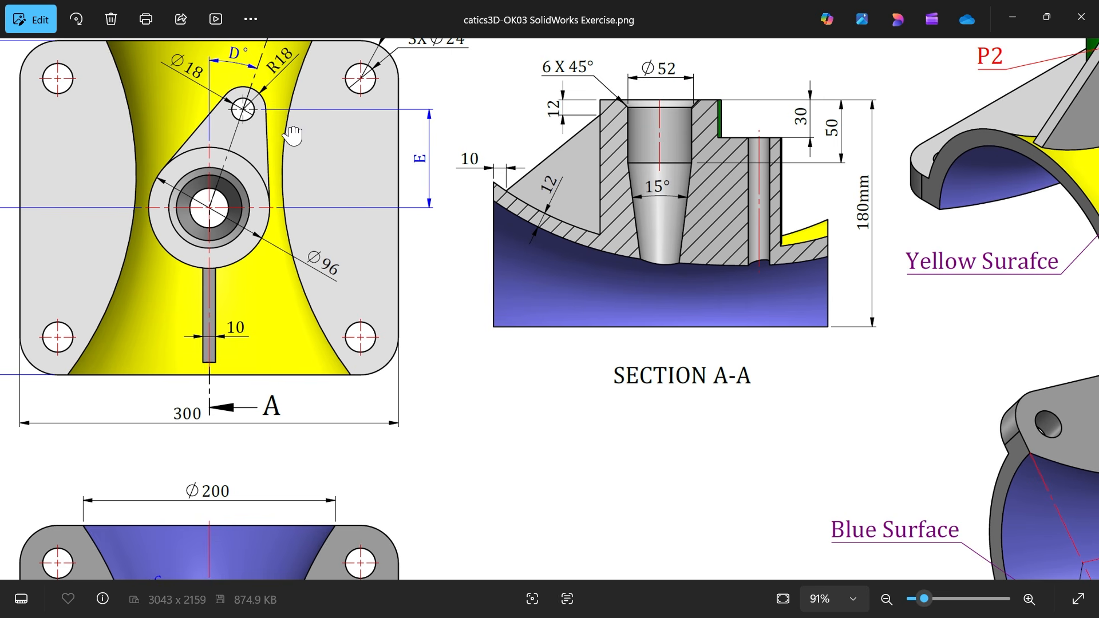
scroll(293, 136, "down", 5)
scroll(180, 318, "up", 8)
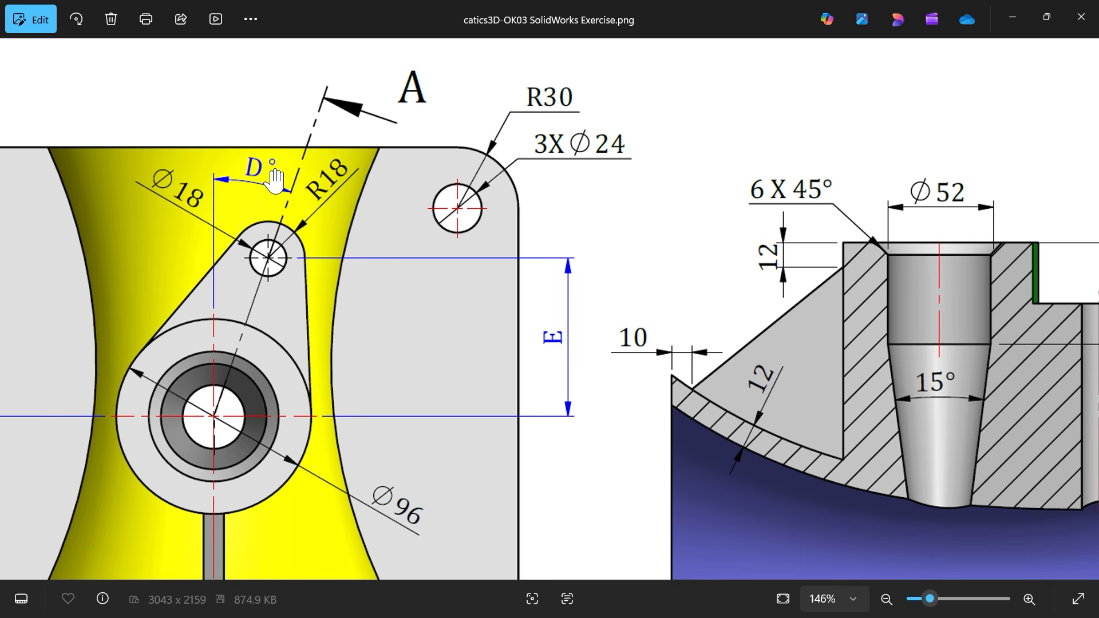
left_click_drag(373, 297, 373, 242)
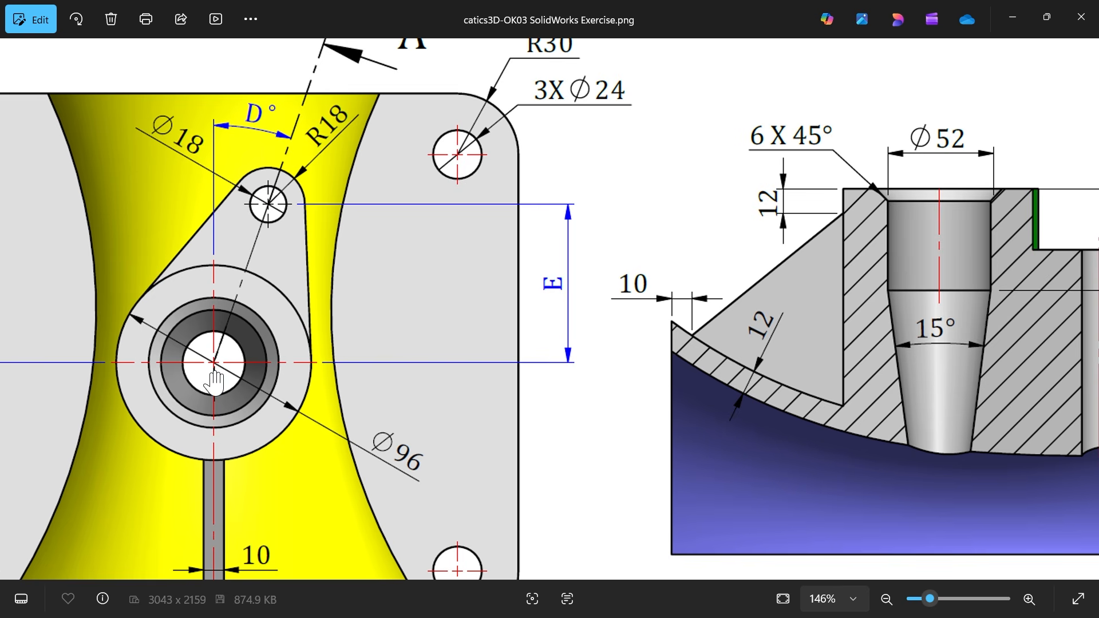
scroll(552, 295, "down", 2)
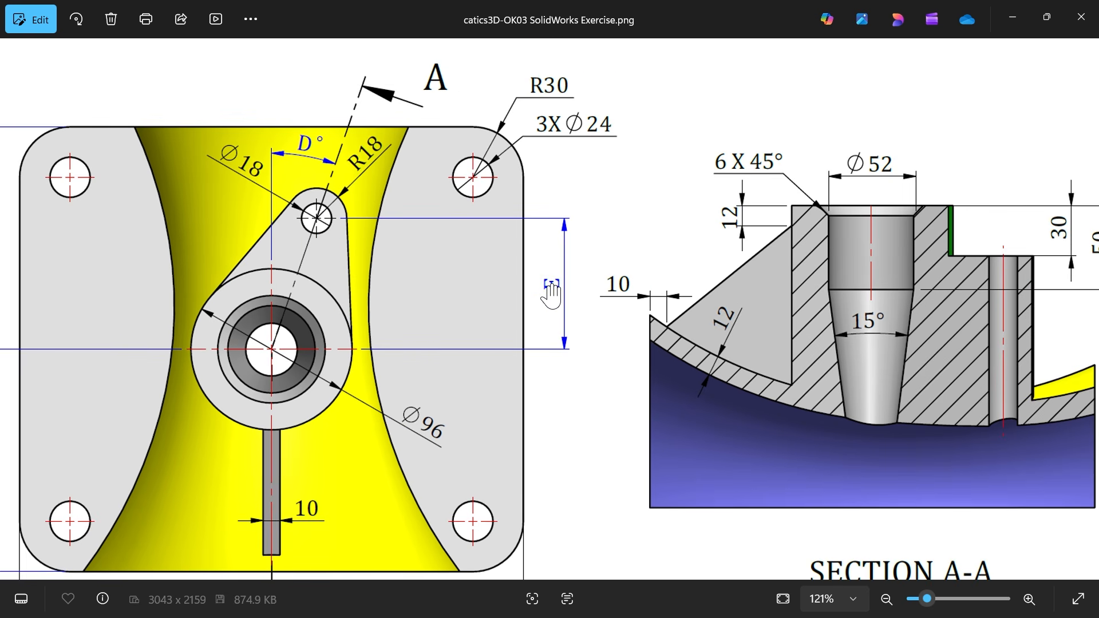
left_click_drag(826, 290, 517, 296)
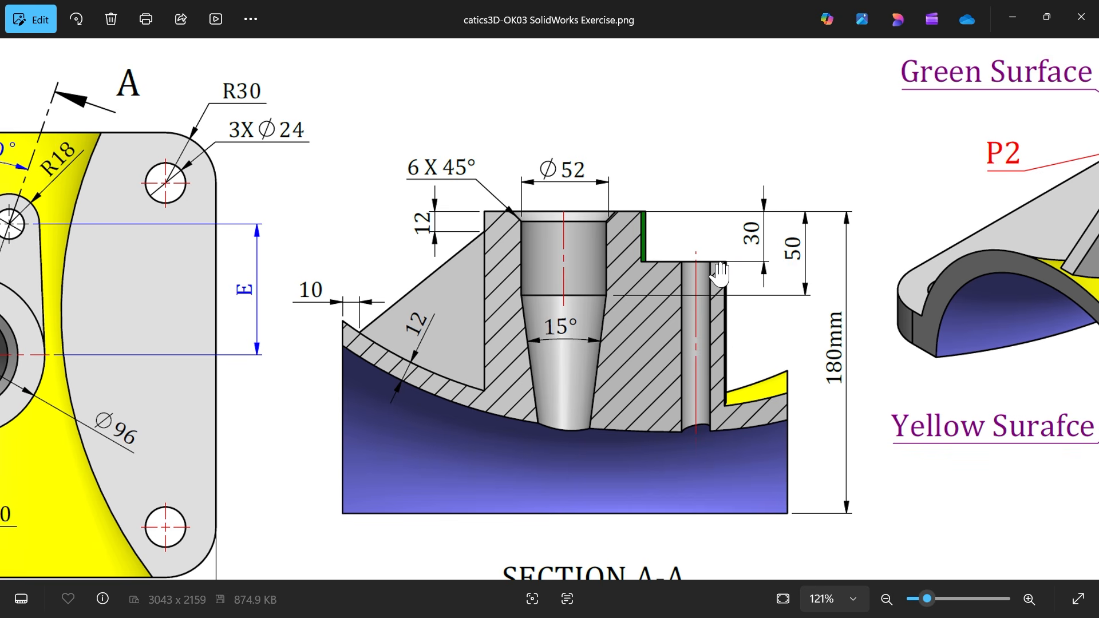
scroll(676, 280, "down", 2)
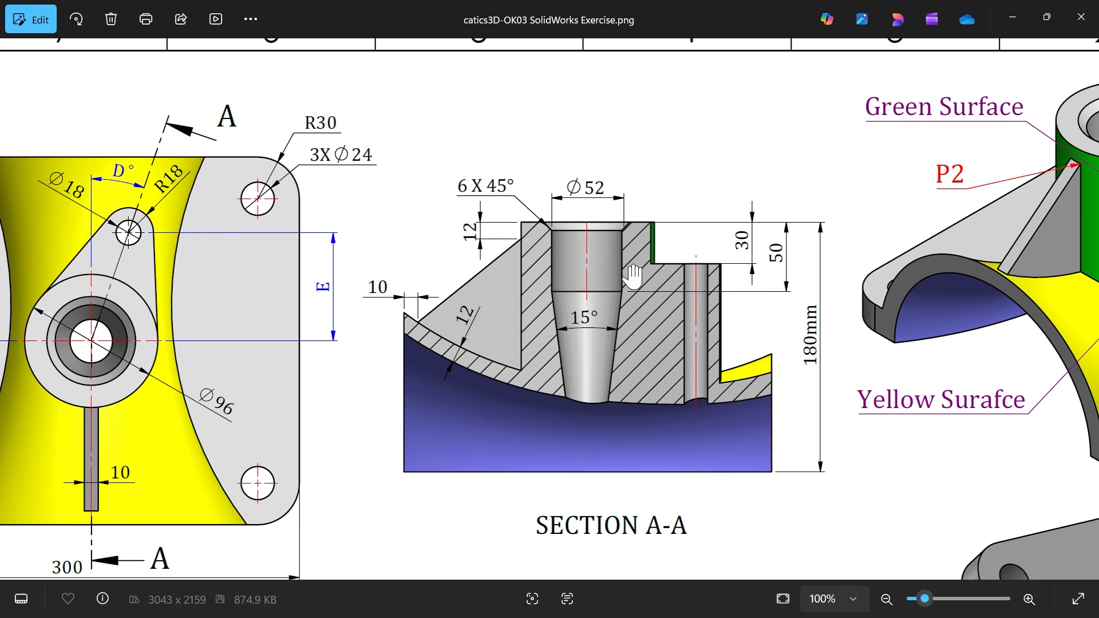
scroll(624, 266, "down", 3)
scroll(605, 260, "down", 1)
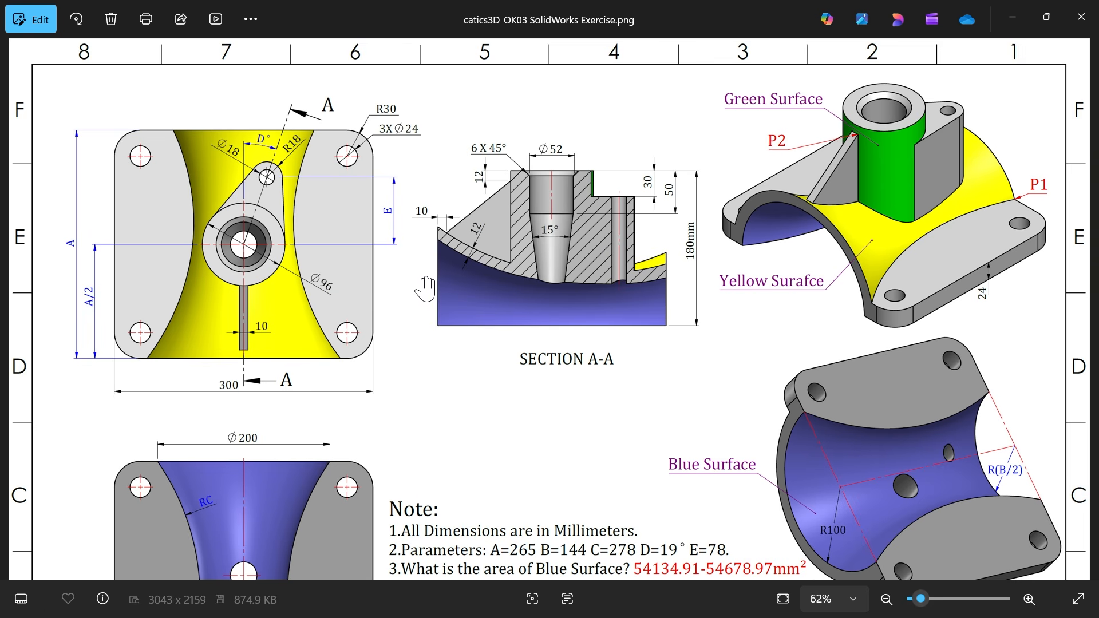
left_click_drag(325, 353, 325, 301)
scroll(263, 286, "up", 4)
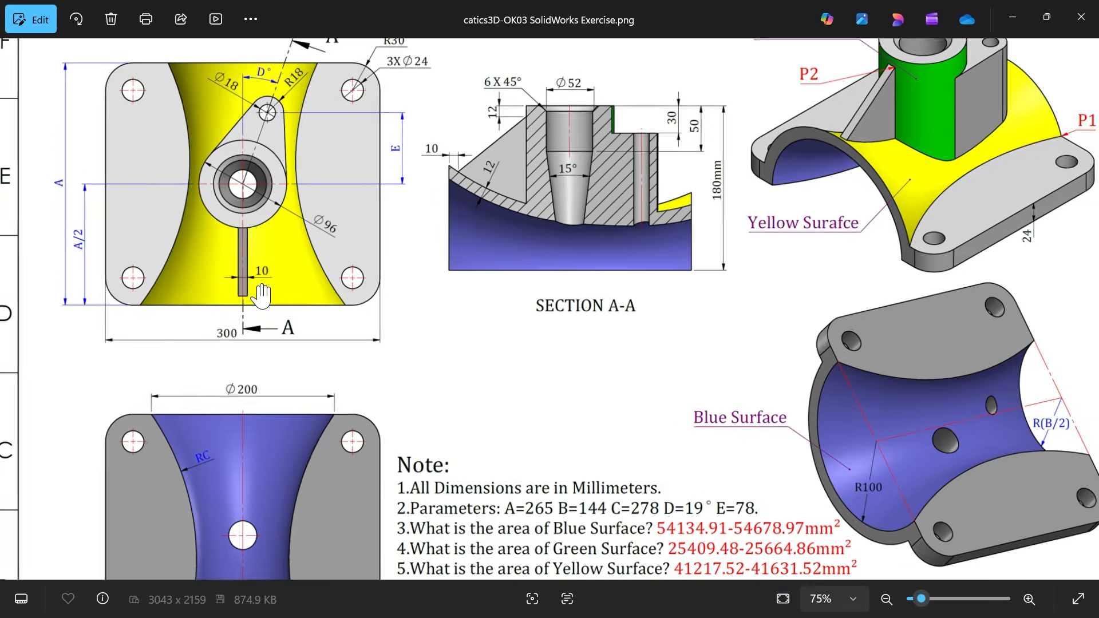
scroll(258, 291, "down", 2)
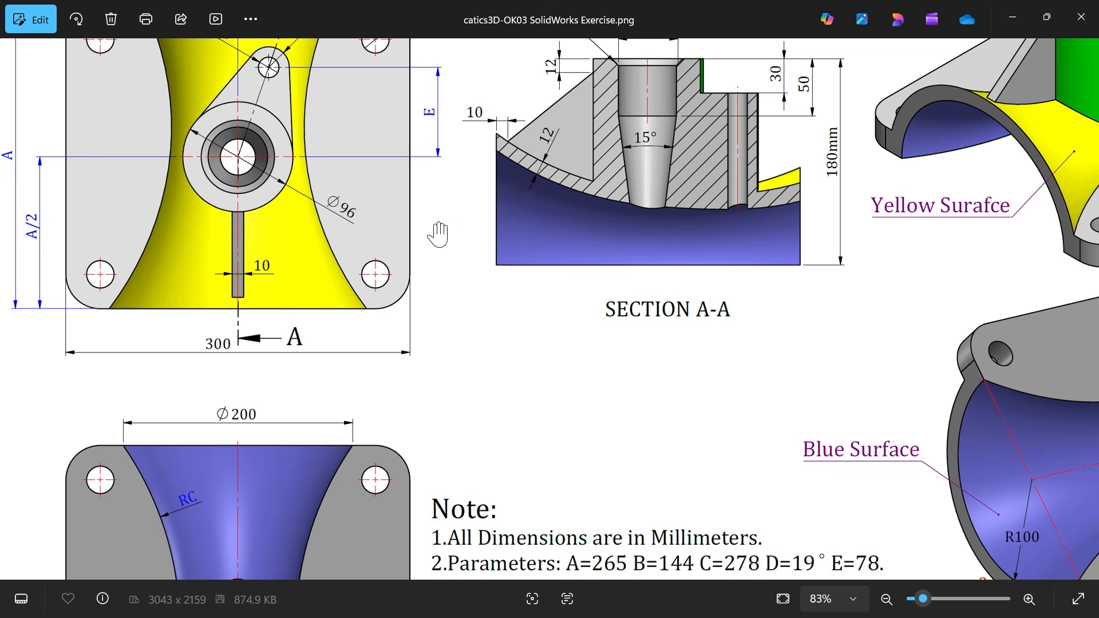
left_click_drag(473, 253, 440, 406)
scroll(523, 243, "up", 3)
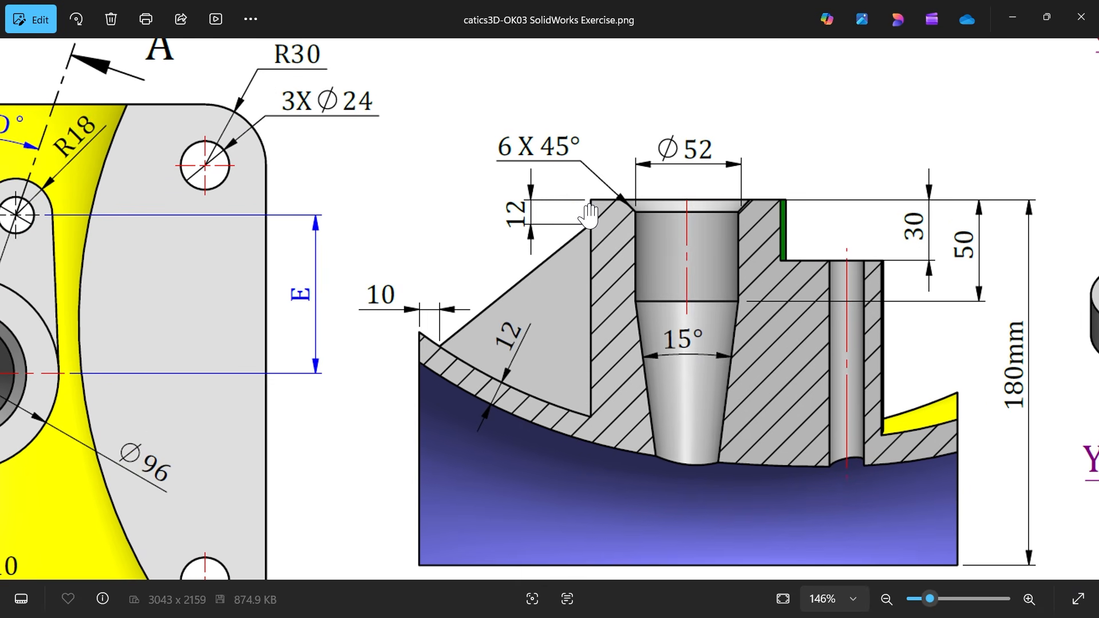
scroll(423, 320, "down", 5)
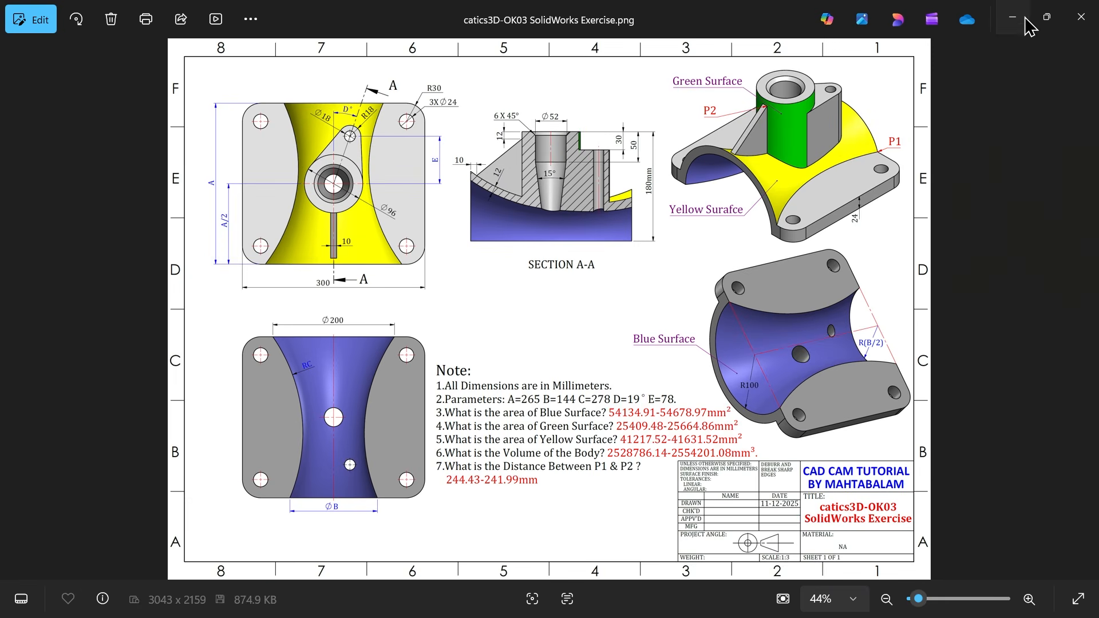
left_click(1012, 17)
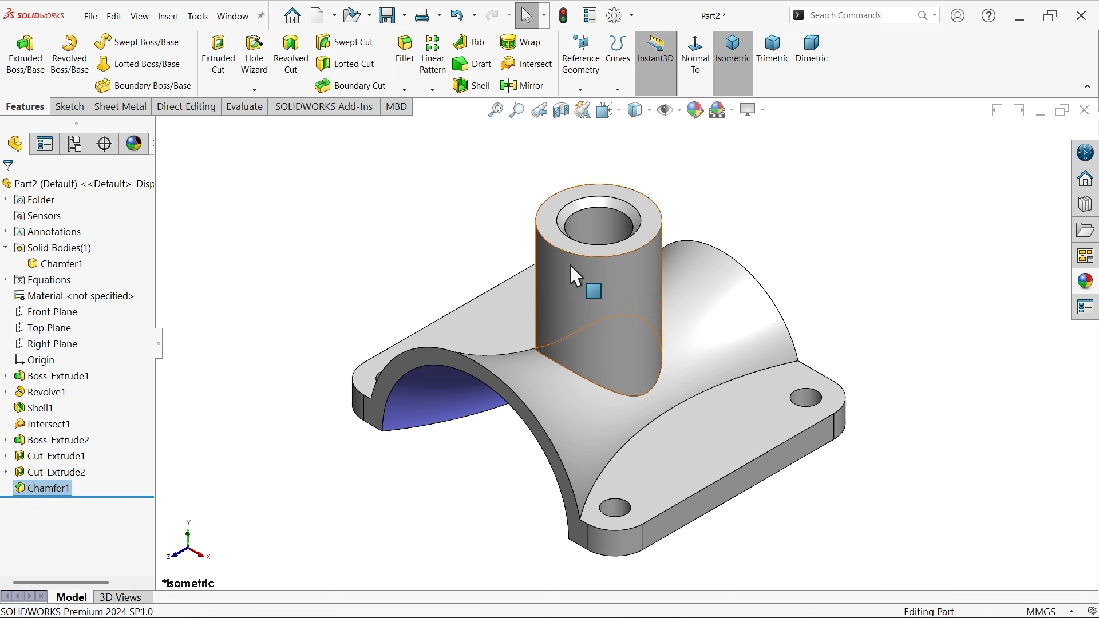
Start a sketch on the Top Plane and convert the boss's outer circular edge into sketch geometry.
left_click(67, 330)
left_click(82, 314)
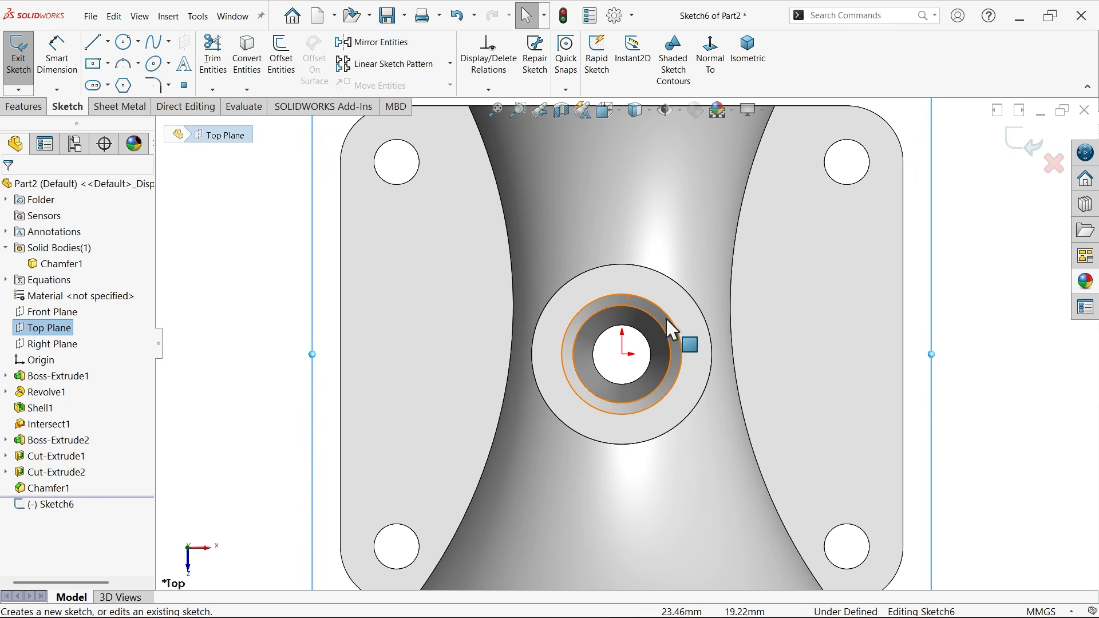
left_click(714, 369)
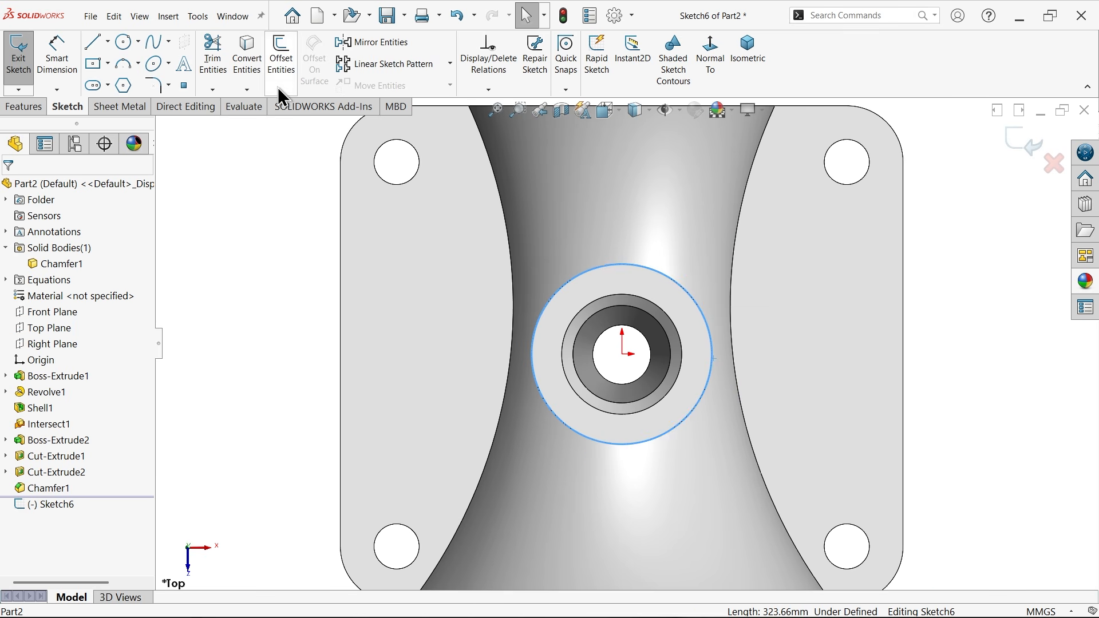
left_click(246, 66)
Draw a vertical construction line about 76 mm long to the origin and a second one from the origin slanting up to the right.
left_click(108, 42)
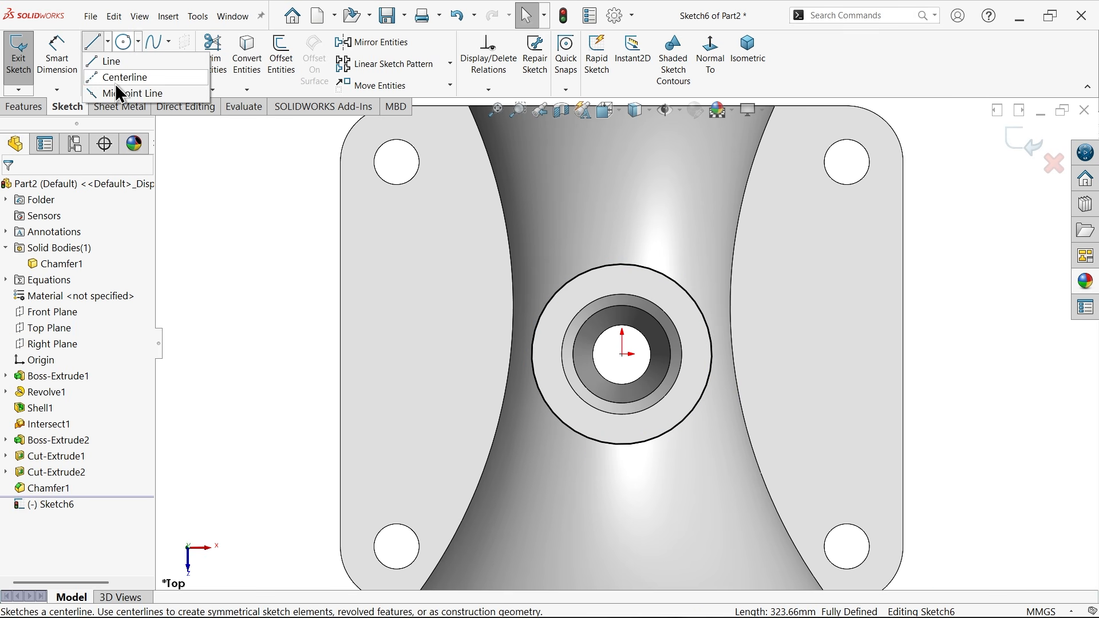
left_click(125, 79)
key("f")
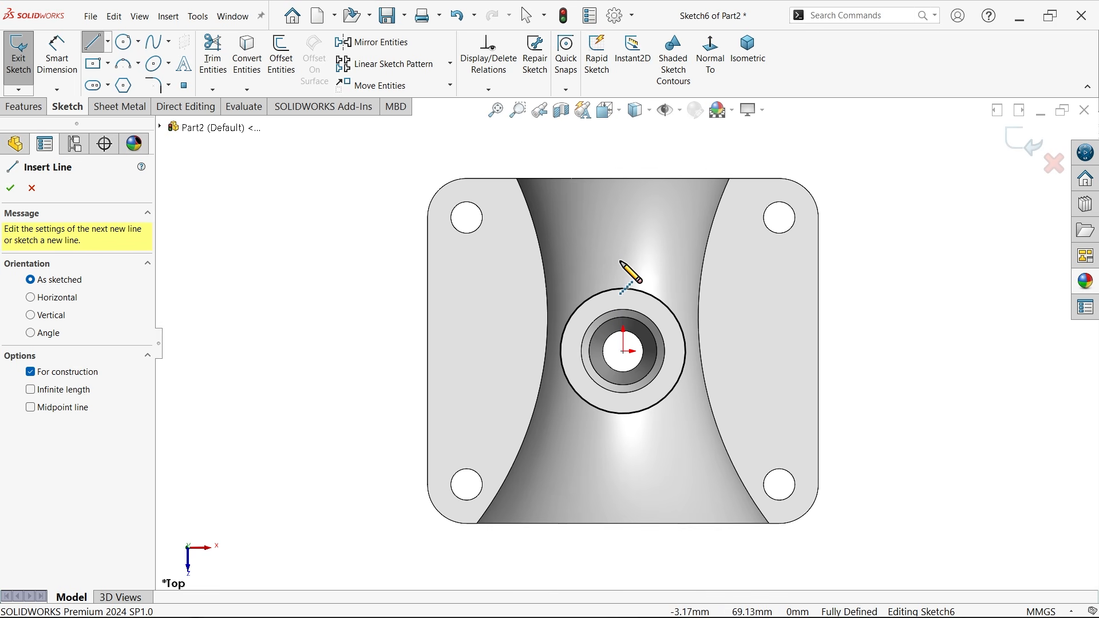
left_click(624, 261)
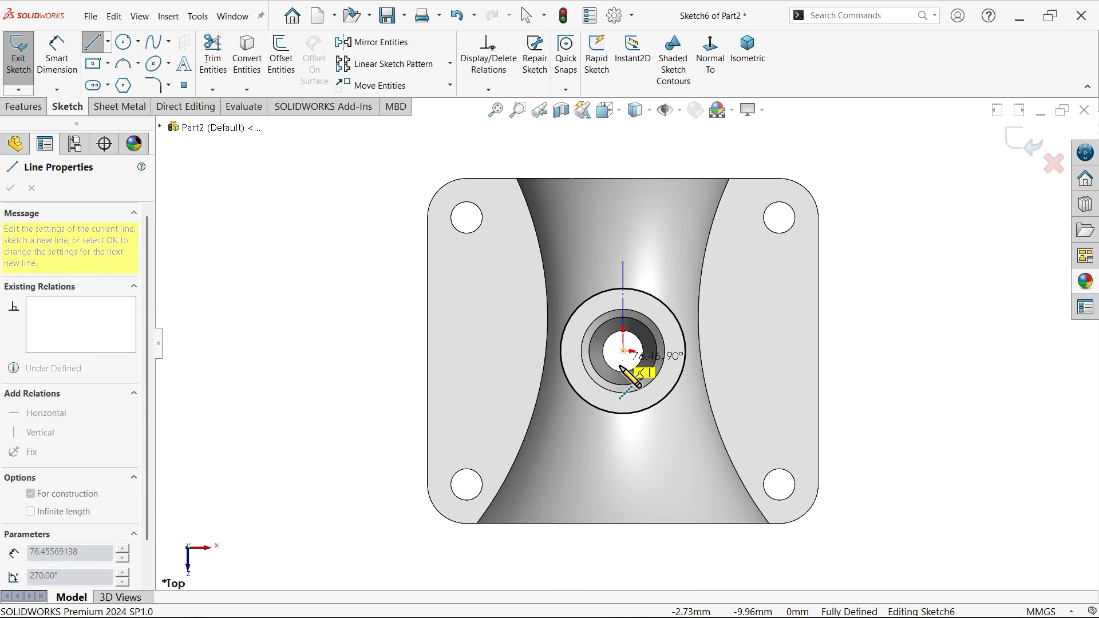
left_click(681, 249)
right_click(730, 256)
left_click(758, 266)
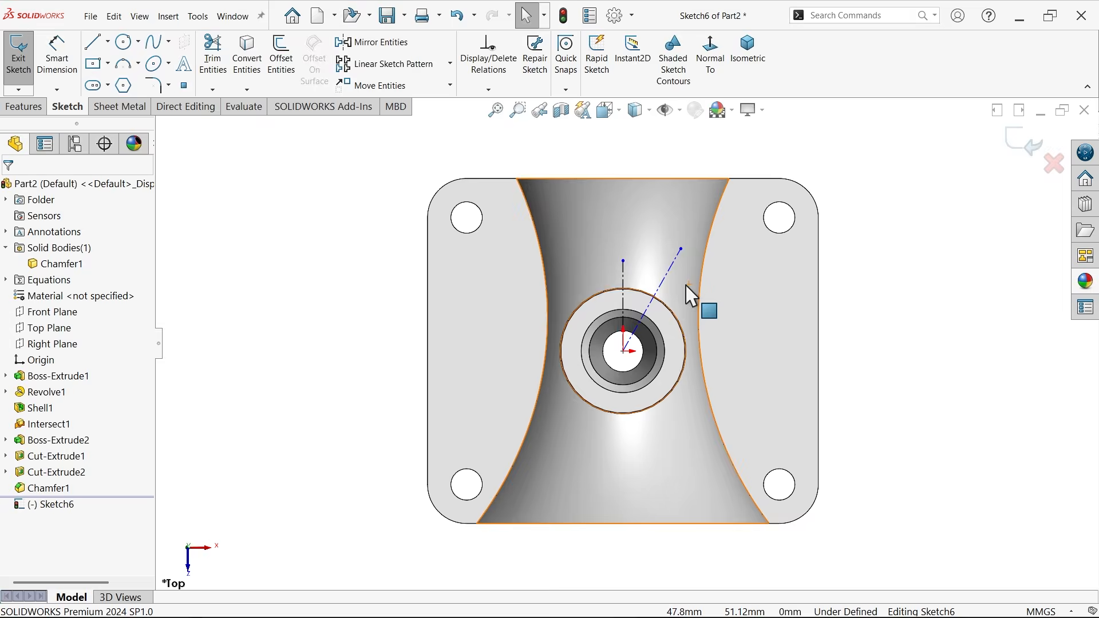
Sketch the lug outline as a line, a tangent arc around the slanted centerline's end, and a line down to the boss circle.
scroll(699, 273, "down", 3)
left_click(95, 42)
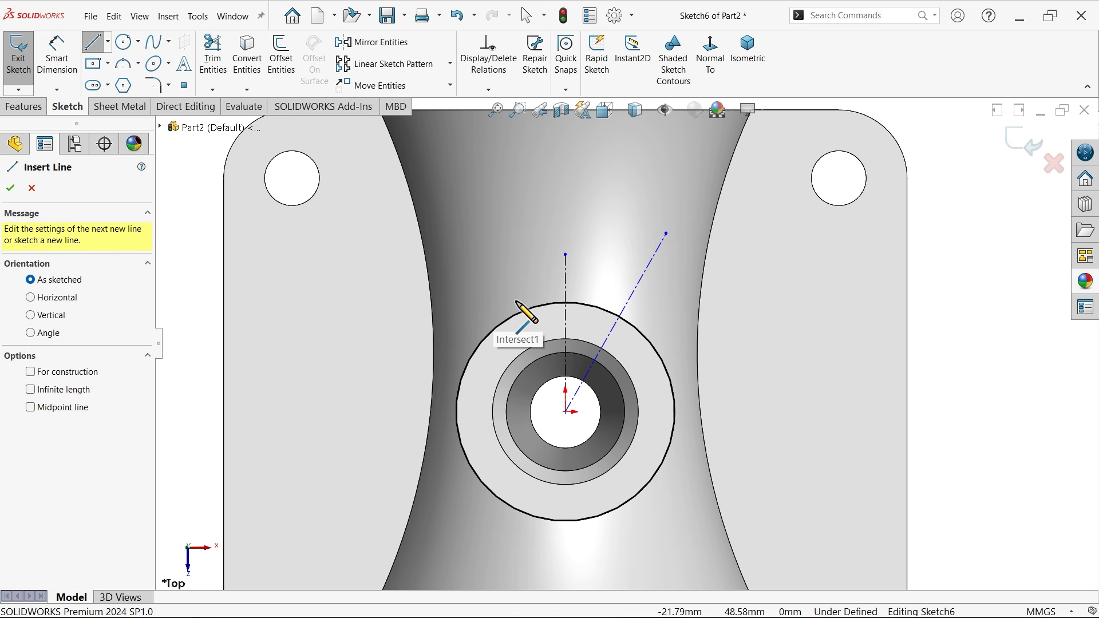
left_click(516, 309)
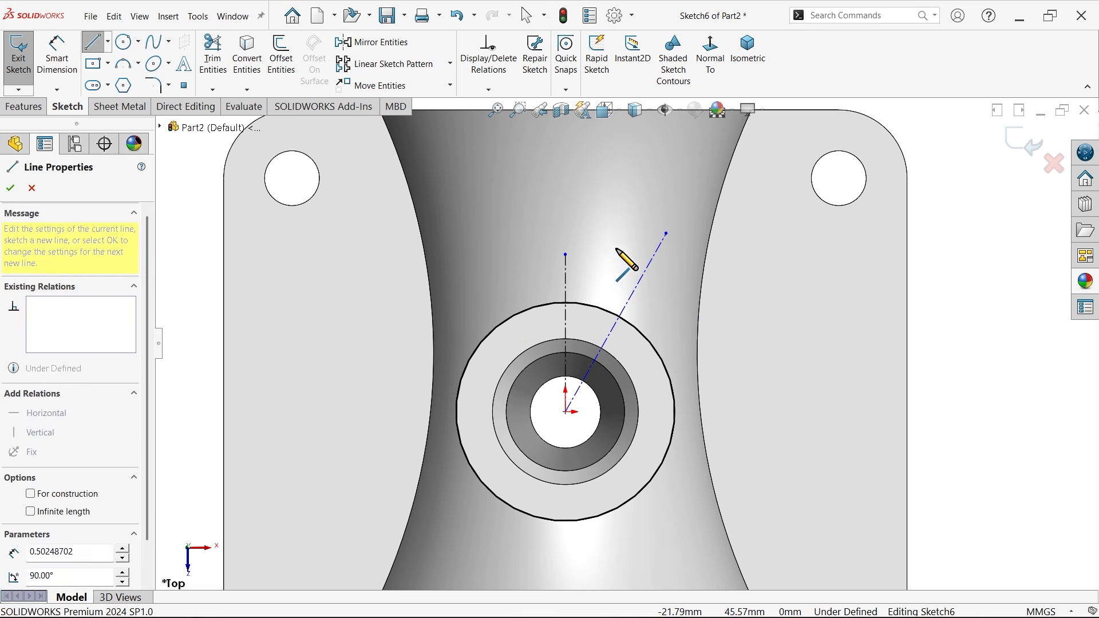
left_click(647, 210)
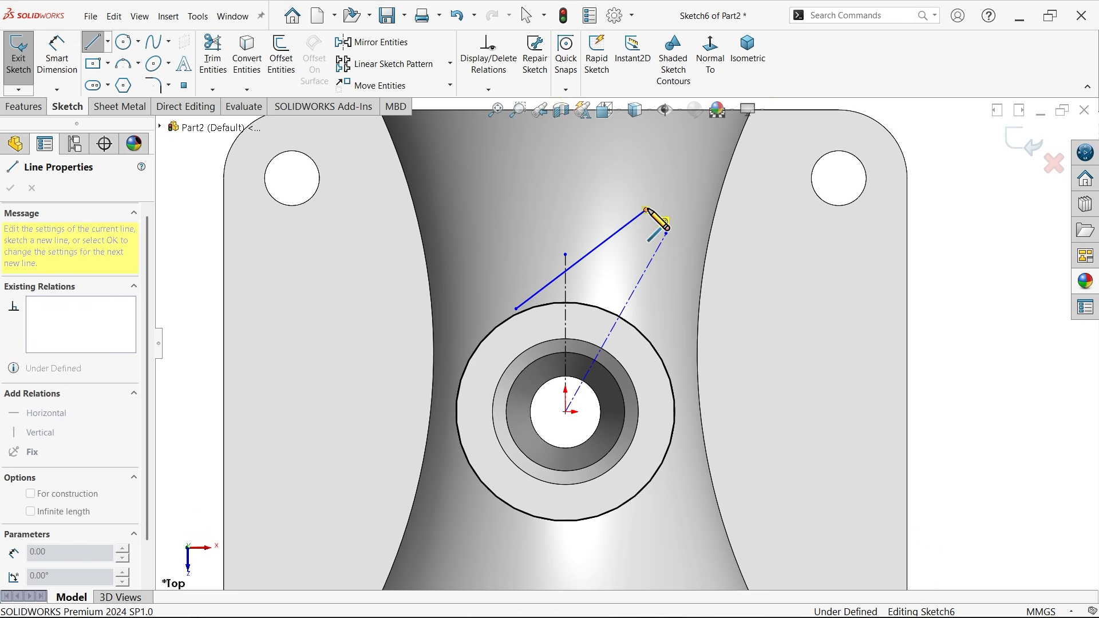
left_click(703, 248)
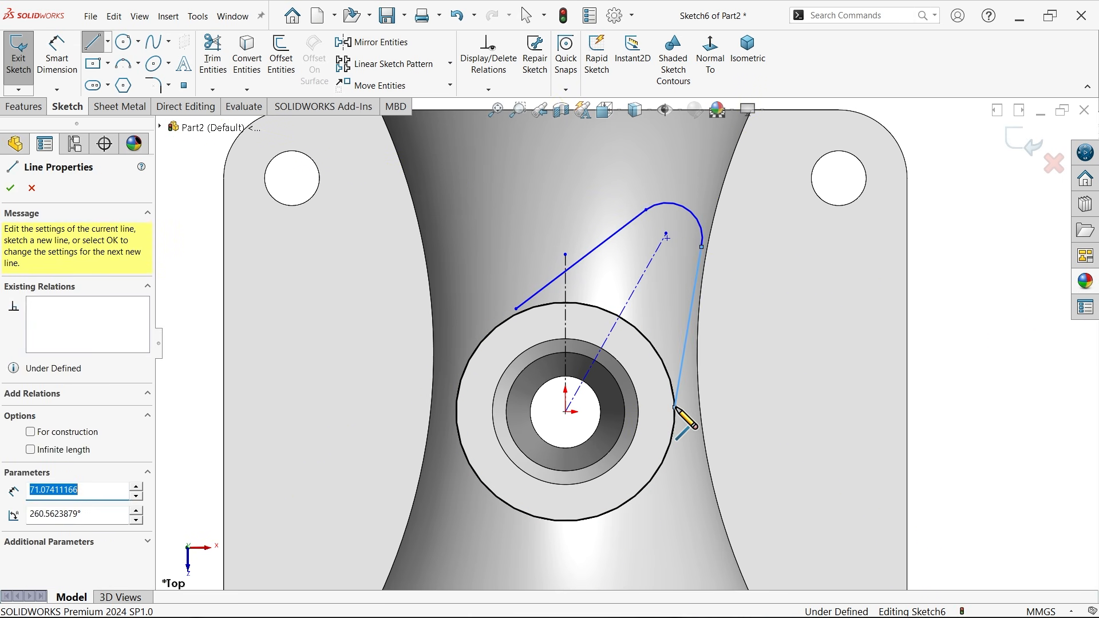
left_click(698, 403)
key("Escape")
Make the right-hand line of the lug outline tangent to the converted boss circle.
scroll(653, 412, "up", 3)
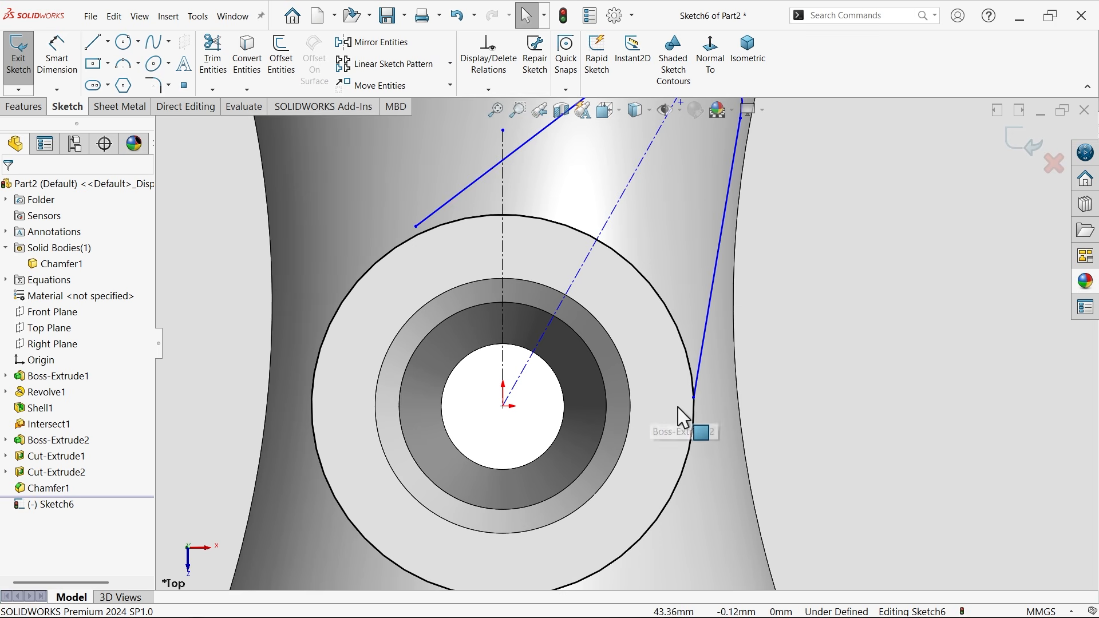
left_click(693, 399)
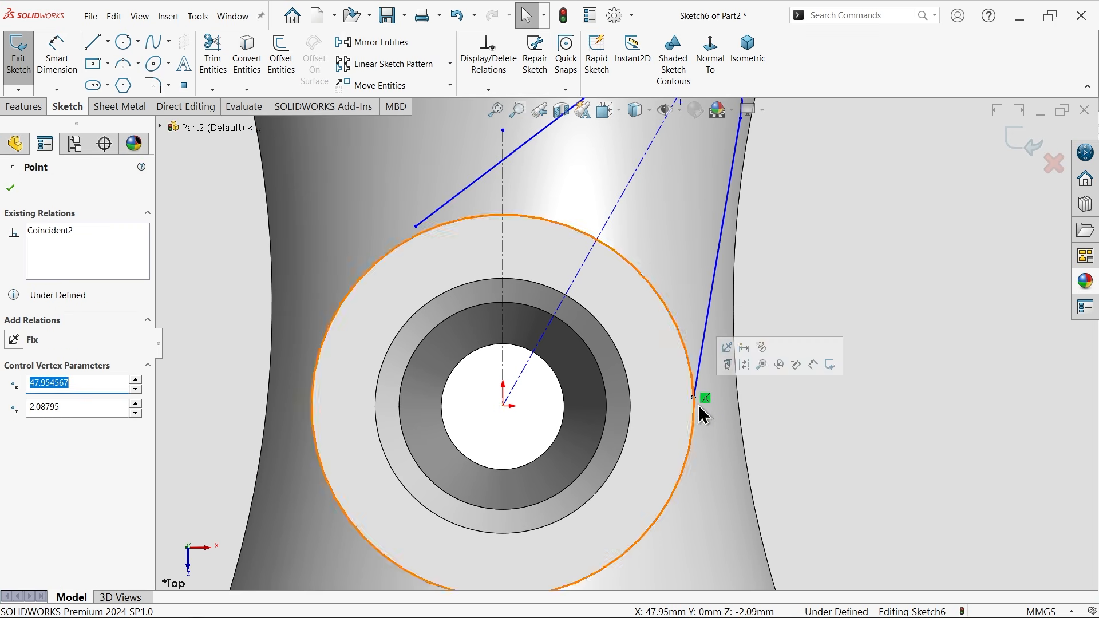
left_click(696, 422)
left_click(693, 398, "ctrl")
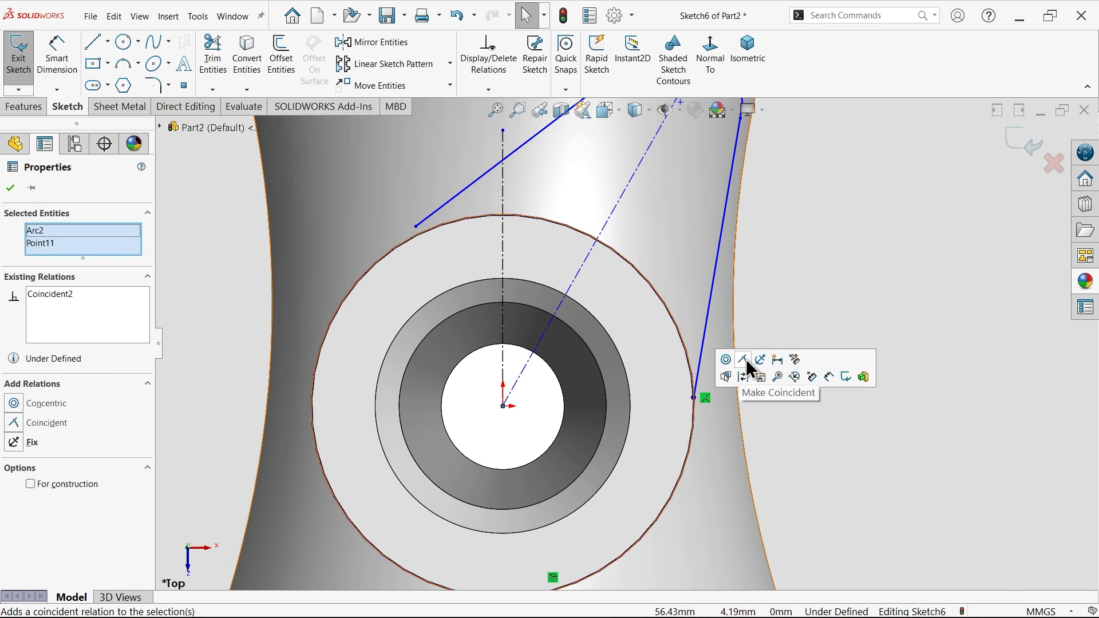
left_click(221, 371)
left_click(704, 433)
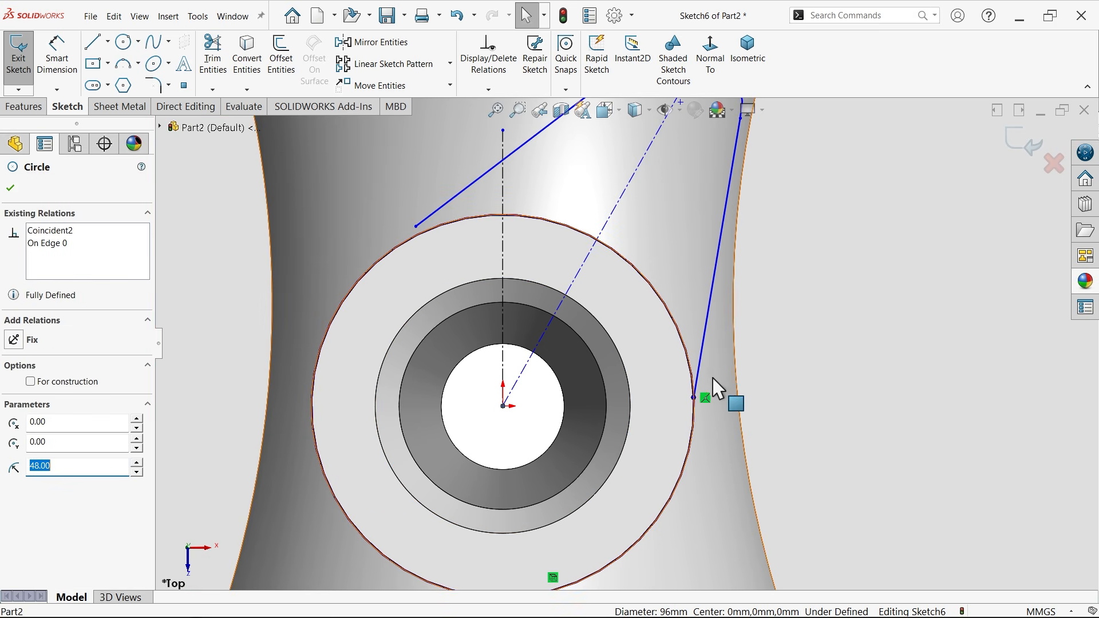
left_click(701, 360)
left_click(690, 367, "ctrl")
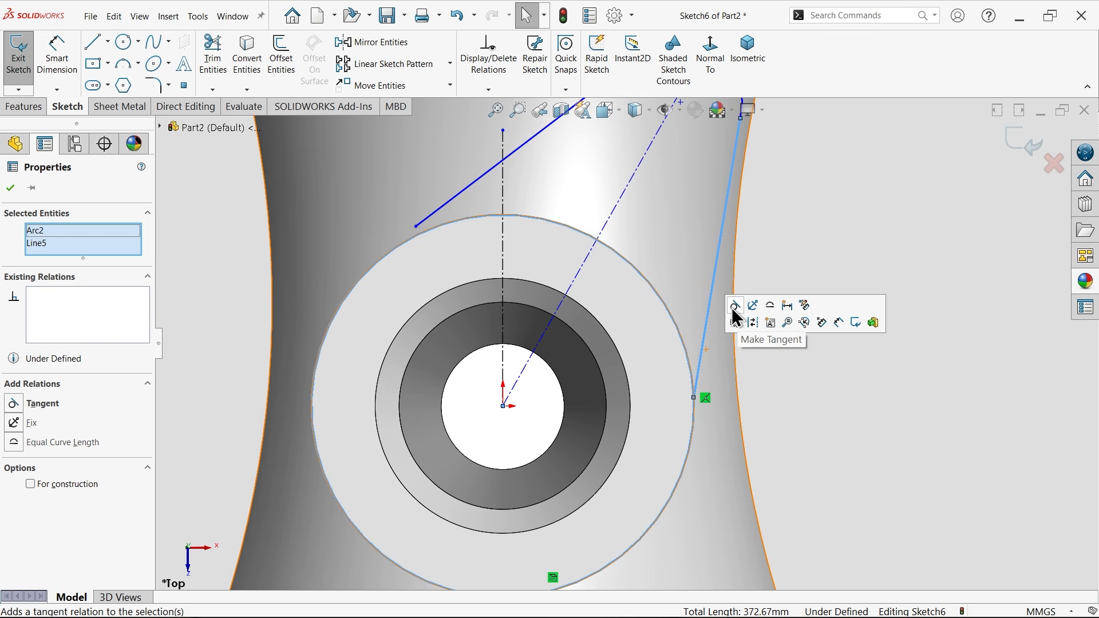
left_click(734, 306)
Attach the left outline line's free end to the boss circle and make that line tangent to the circle.
left_click(421, 228)
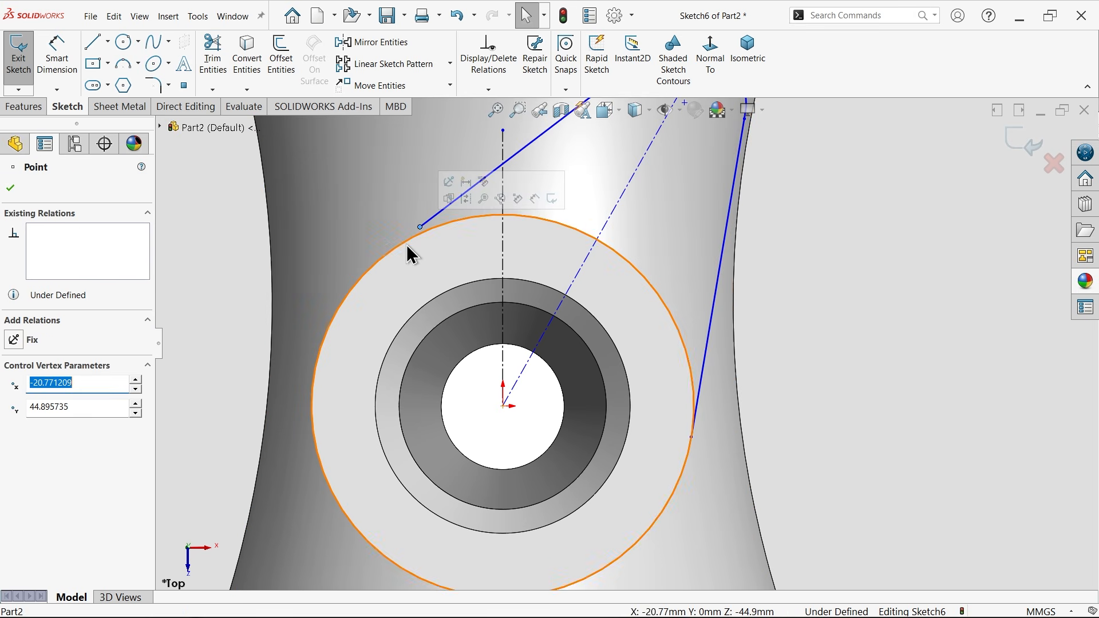
left_click_drag(420, 226, 408, 241)
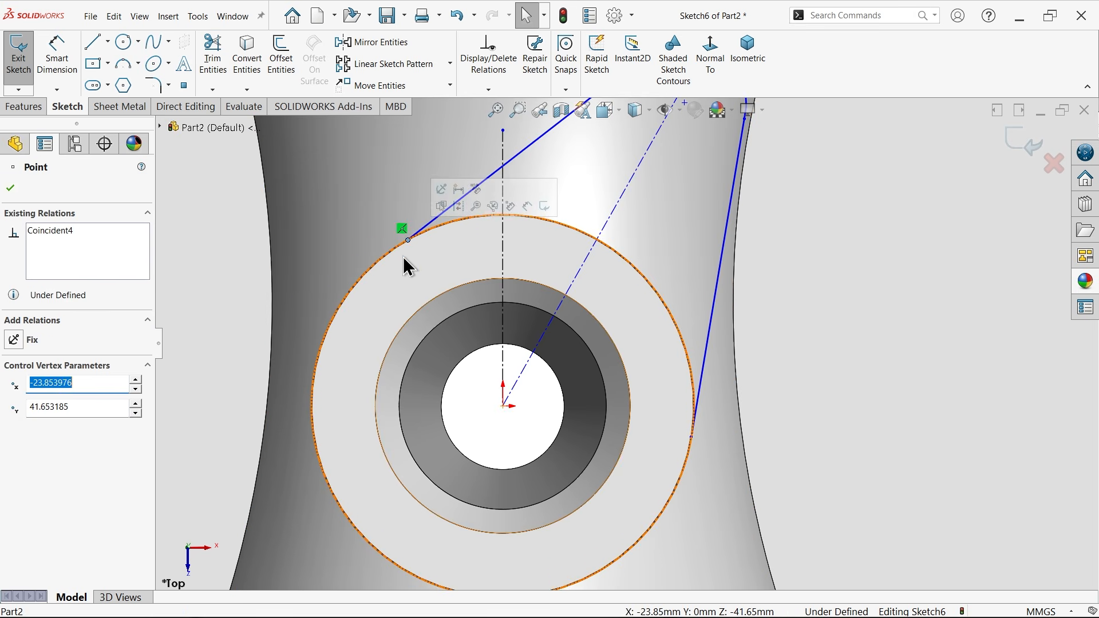
left_click(442, 224, "ctrl")
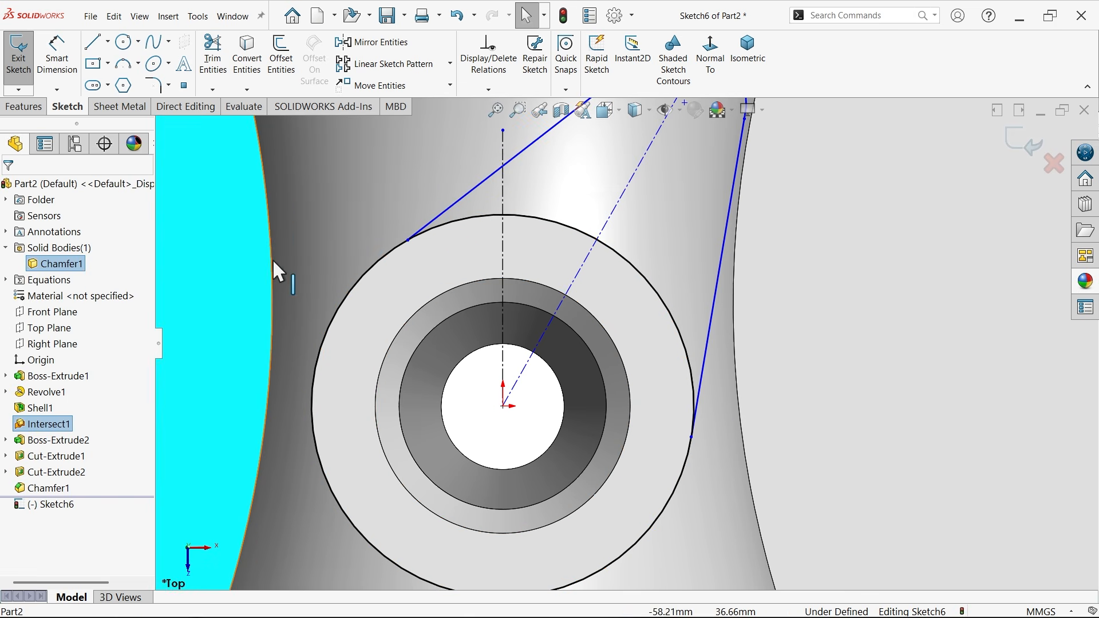
left_click(229, 263)
left_click(435, 221)
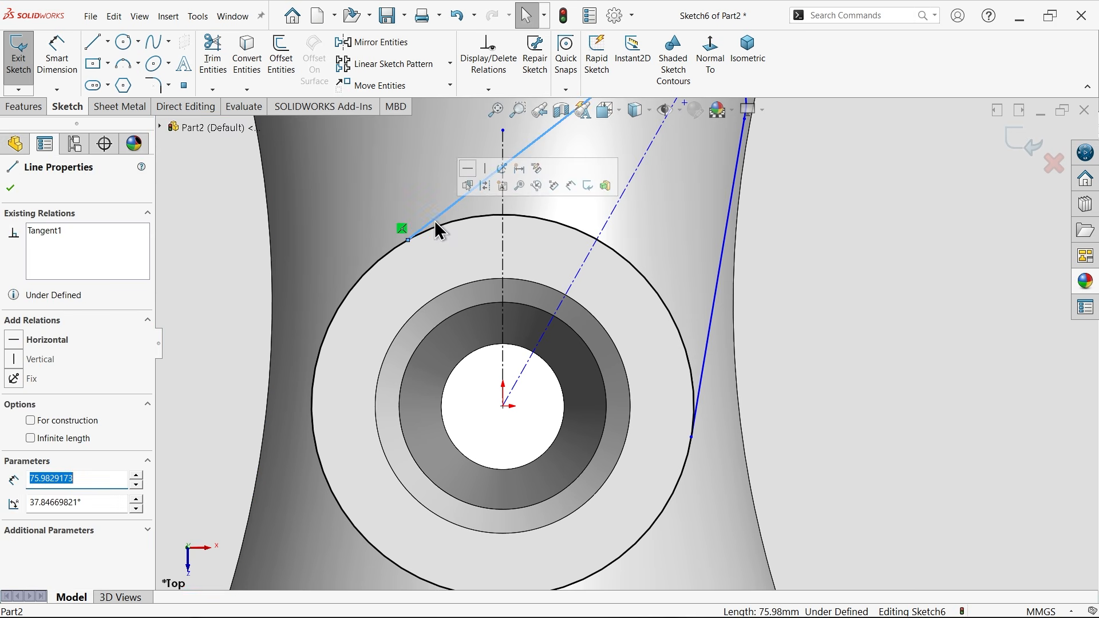
left_click(443, 227, "ctrl")
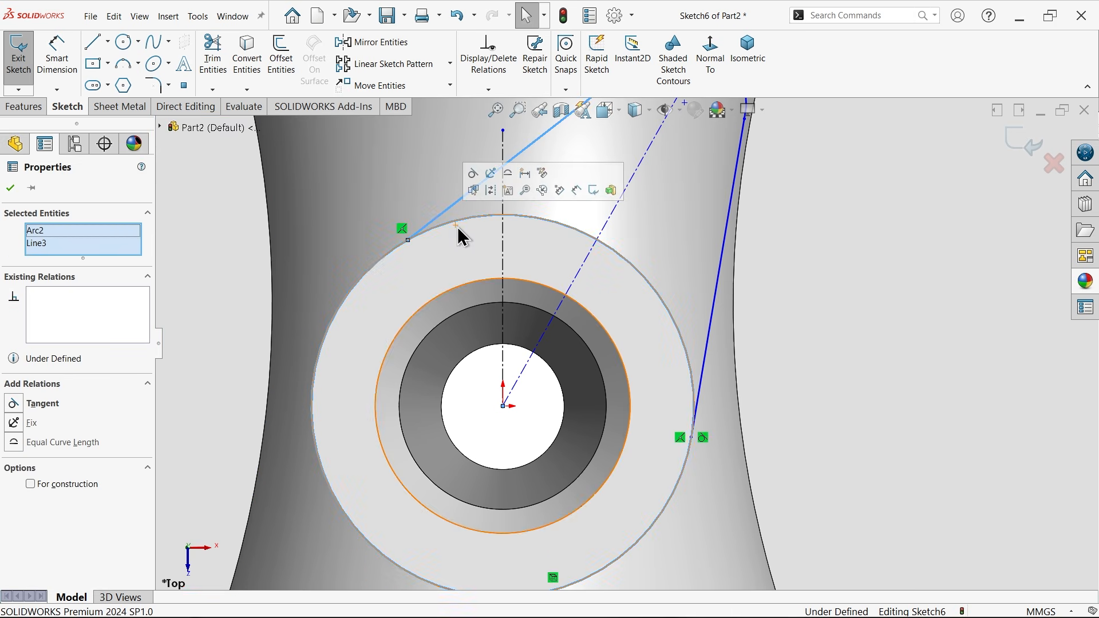
left_click(473, 173)
scroll(503, 252, "up", 3)
scroll(655, 241, "down", 5)
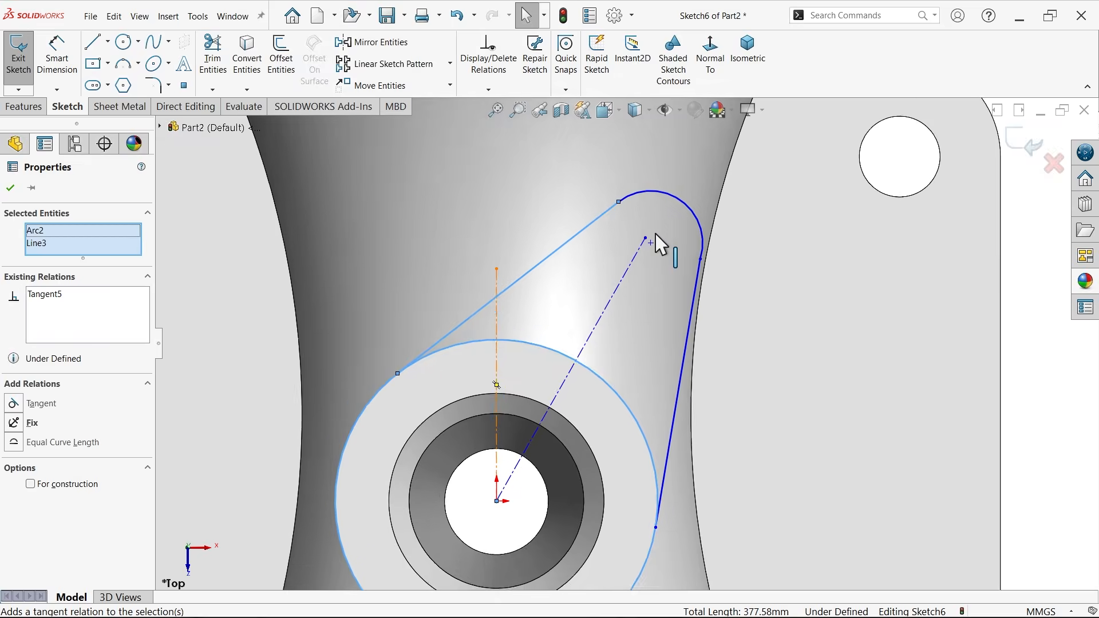
Join the slanted centerline's end to the lug arc's center and set the arc's radius to 18 mm.
left_click_drag(645, 255, 645, 260)
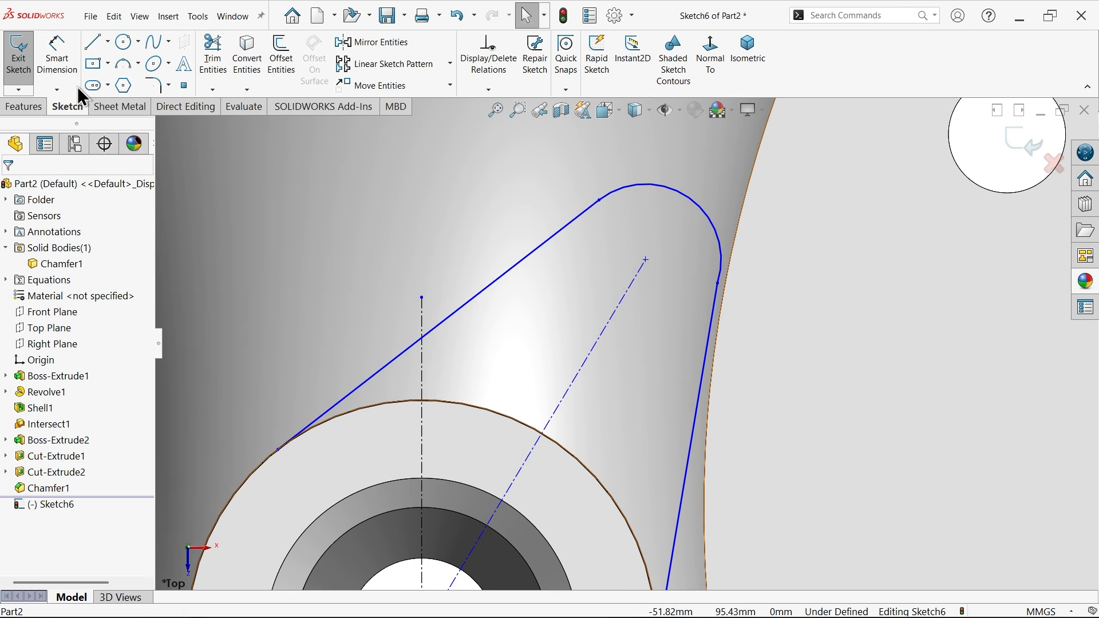
left_click(57, 57)
left_click(678, 201)
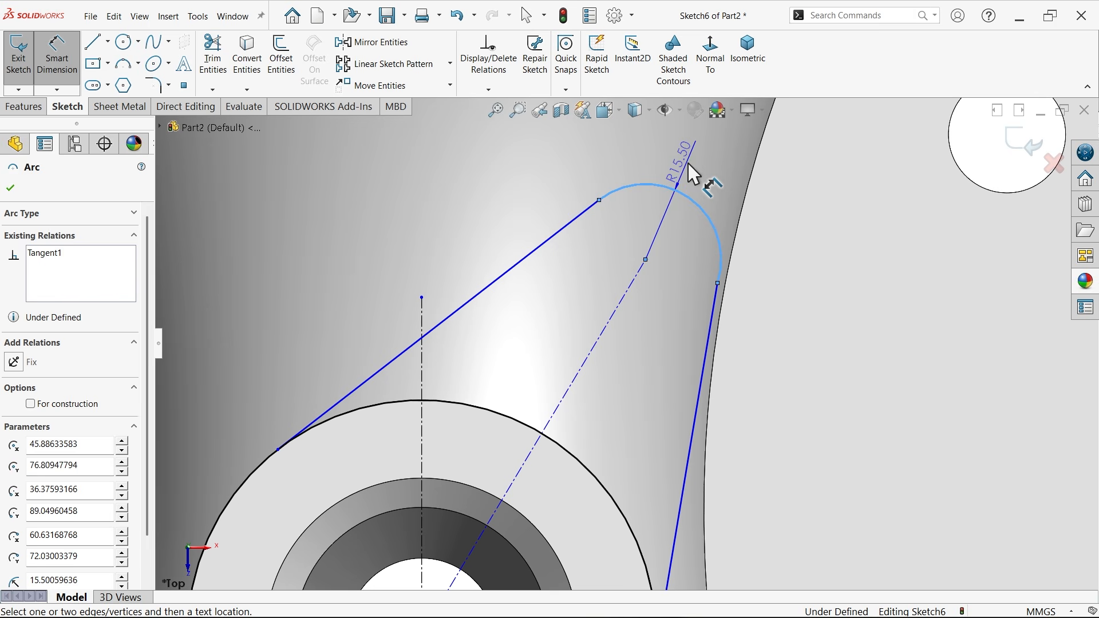
left_click(693, 173)
type("18")
key("Return")
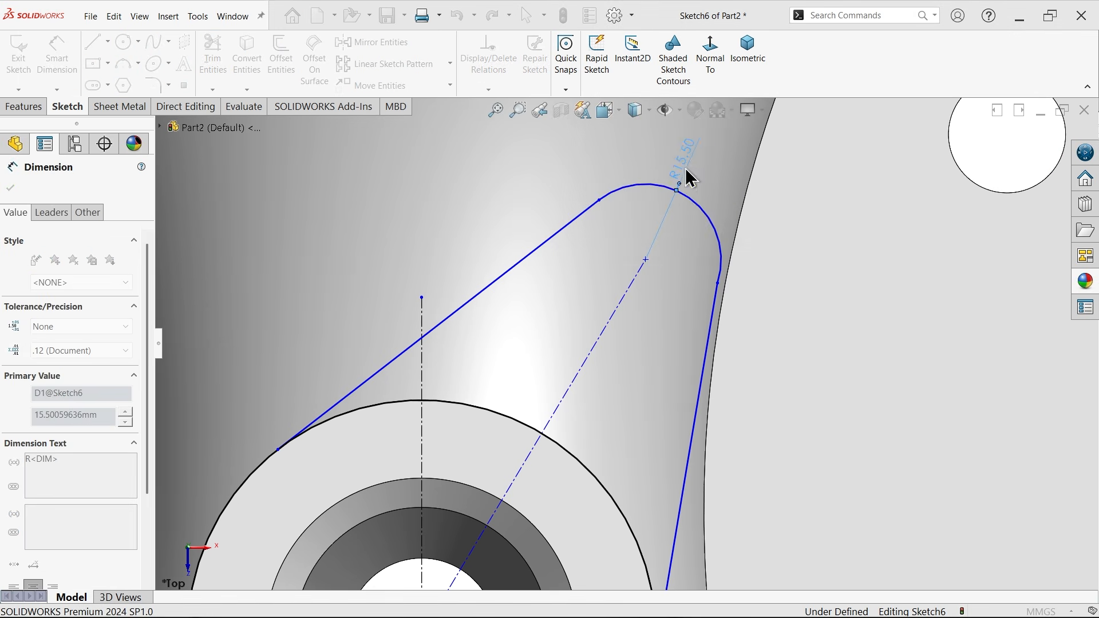
Draw a hole circle concentric with the lug arc and set its diameter to 18 mm.
left_click(126, 38)
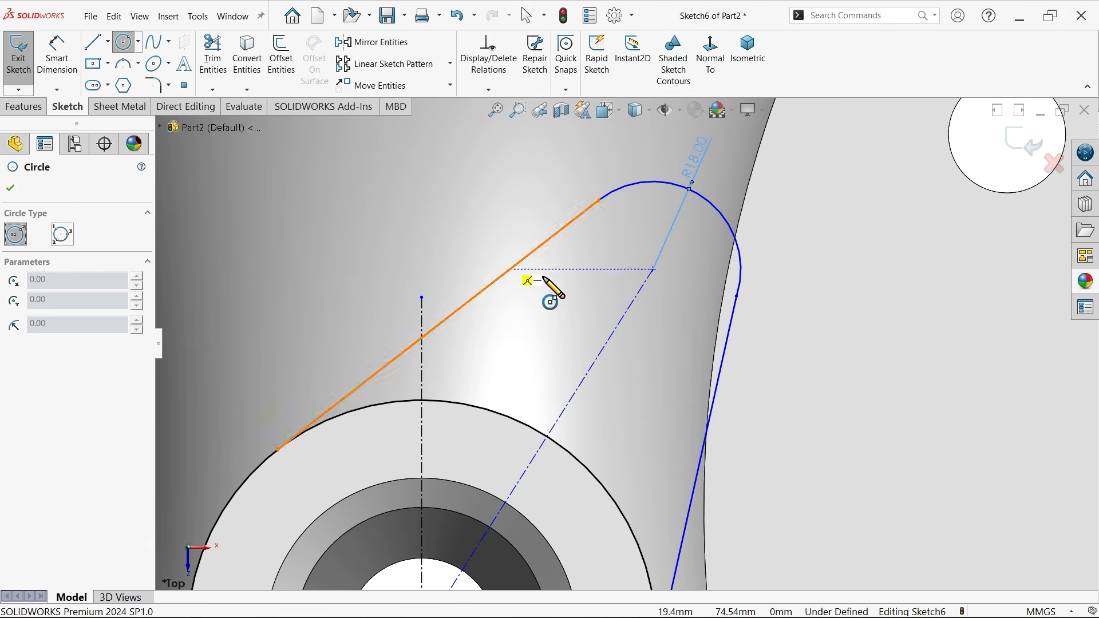
left_click(653, 269)
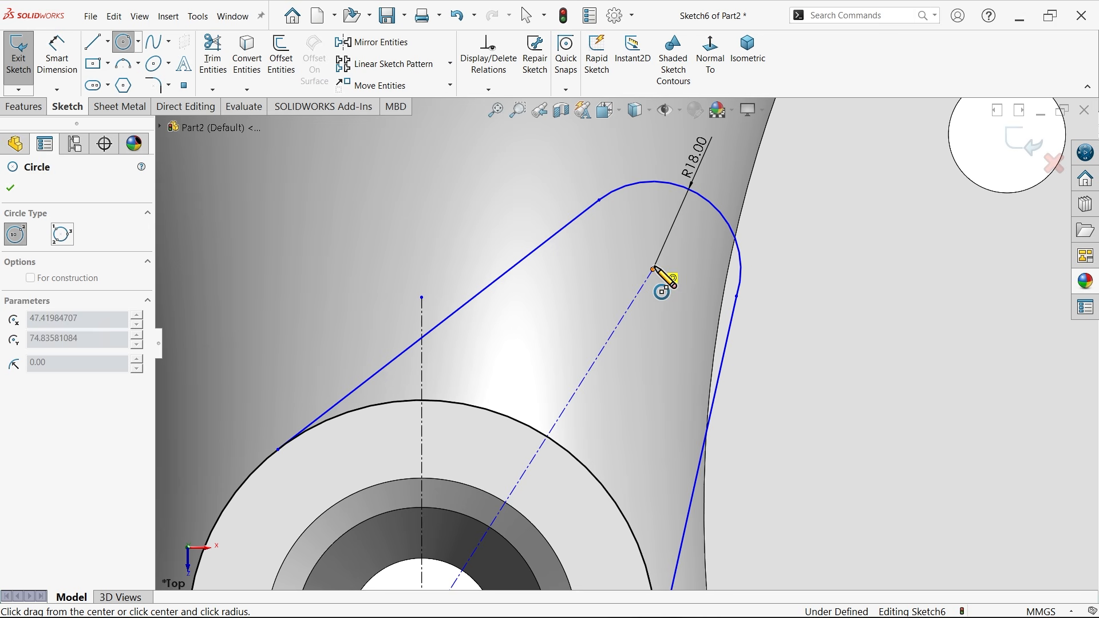
left_click(708, 260)
left_click(73, 59)
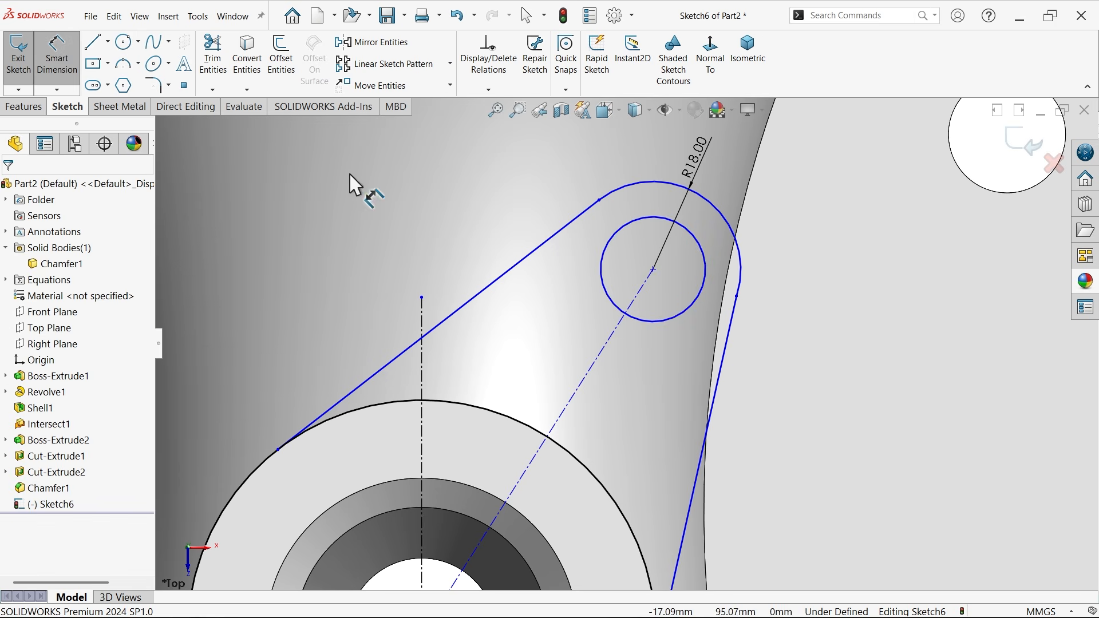
left_click(608, 247)
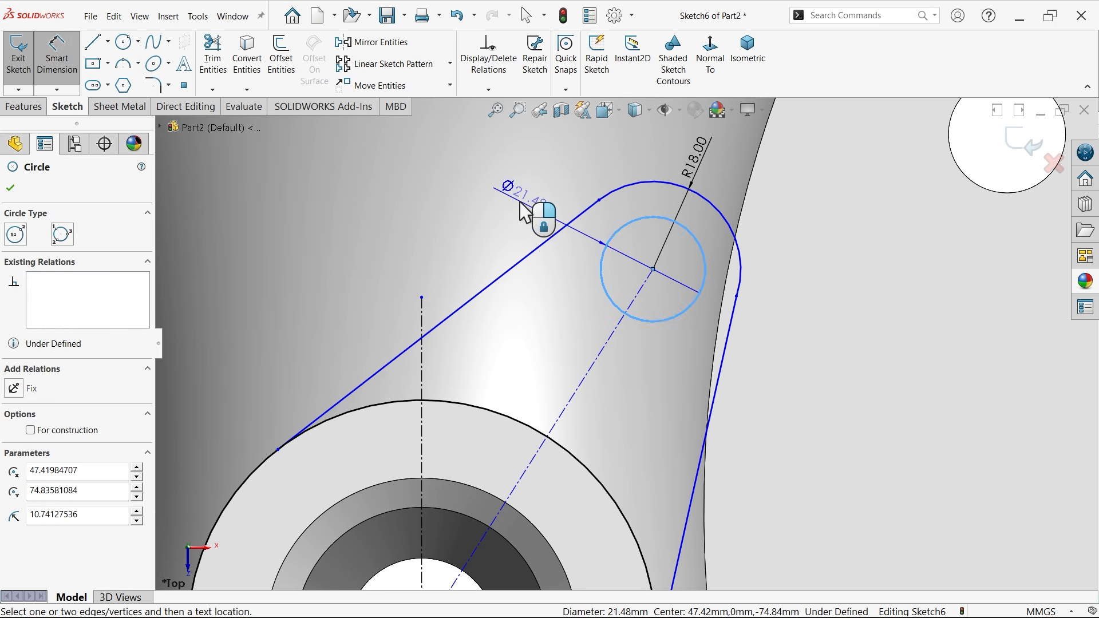
left_click(535, 214)
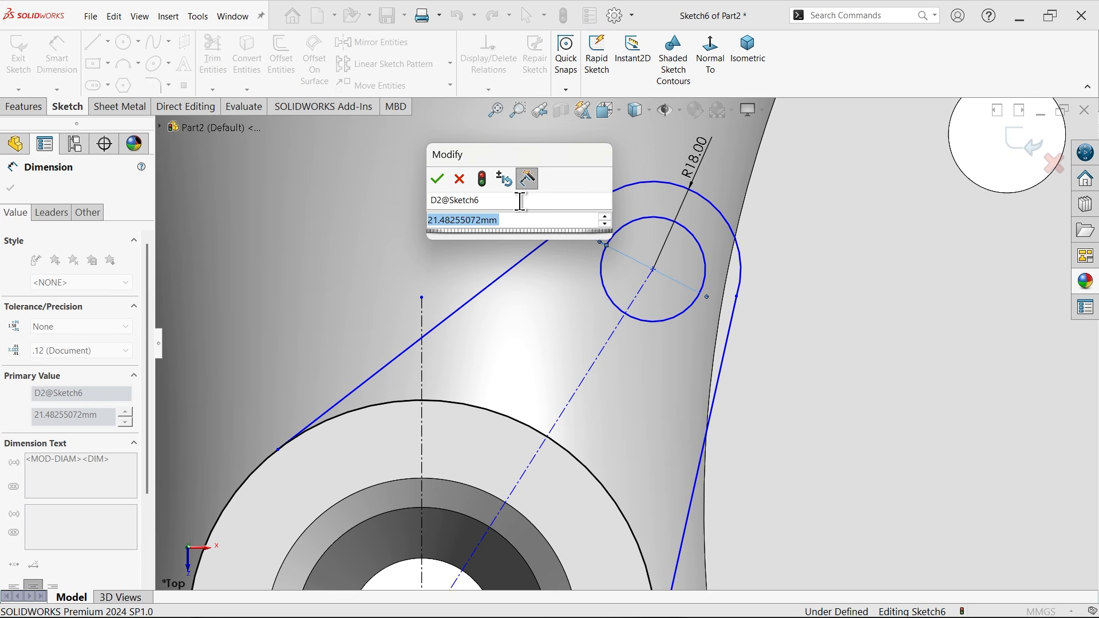
type("18")
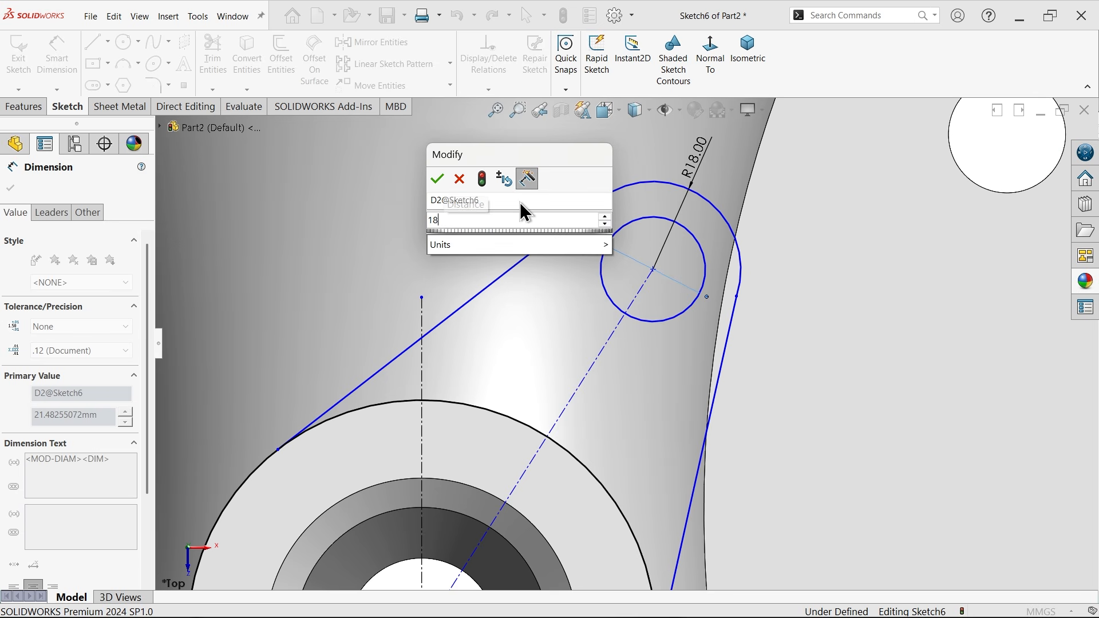
key("Return")
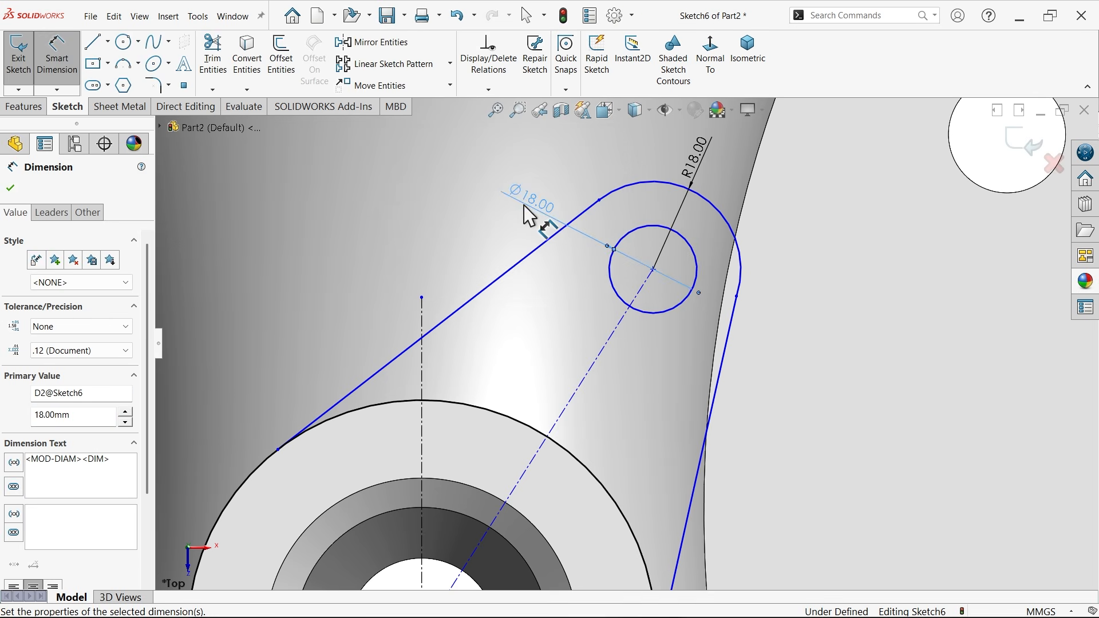
Dimension the angle between the slanted and vertical centerlines and link it to global variable D.
left_click(576, 384)
left_click(424, 404)
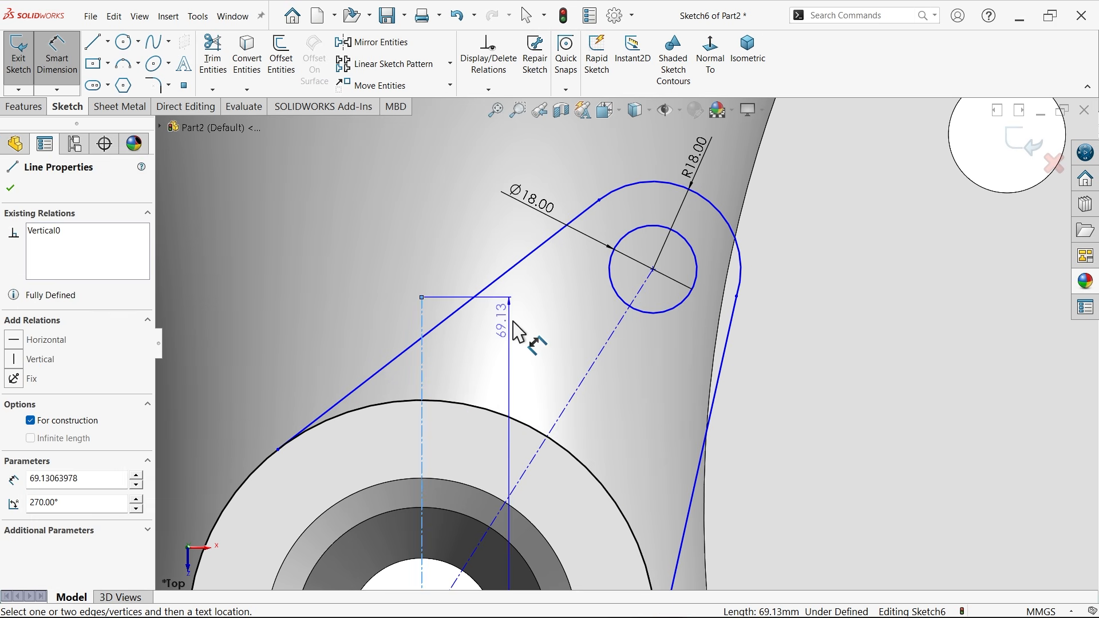
left_click(550, 345)
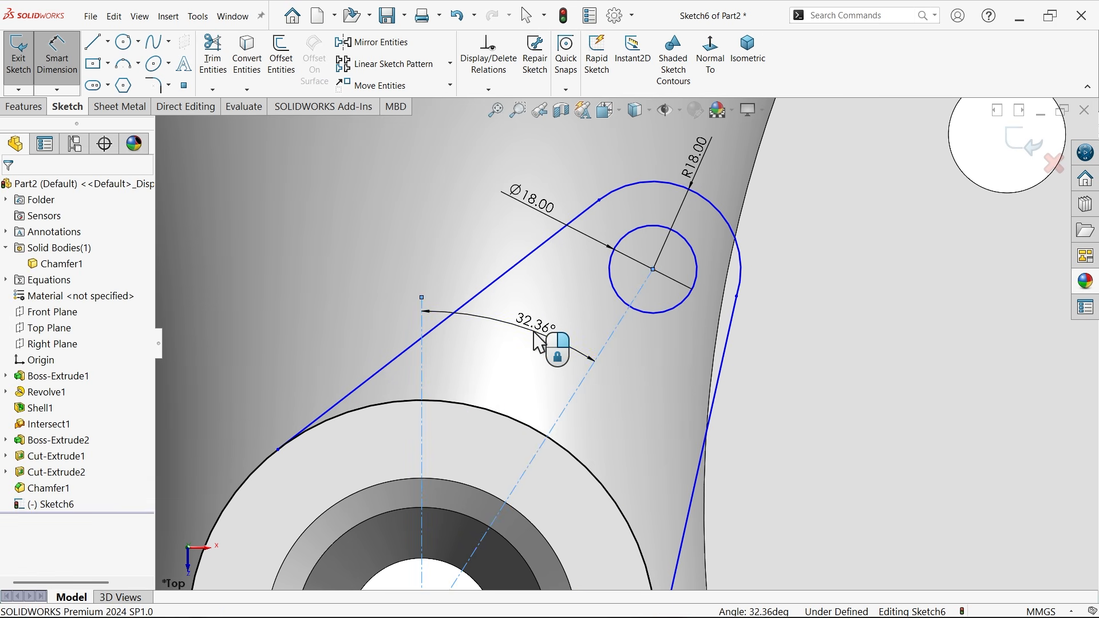
type("=")
mouse_move(536, 369)
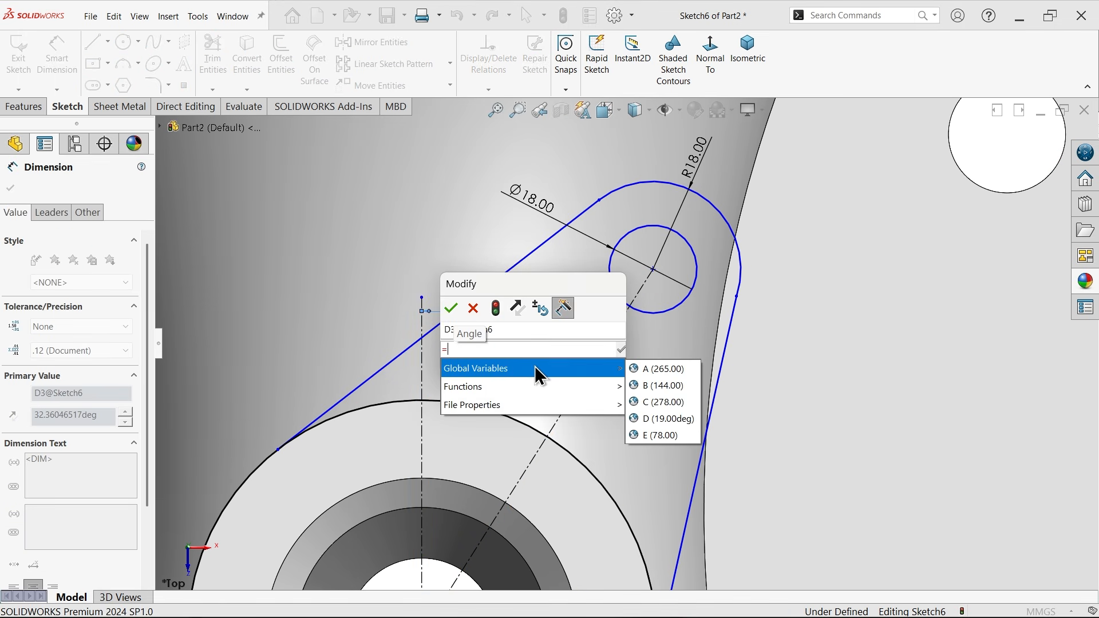
left_click(672, 420)
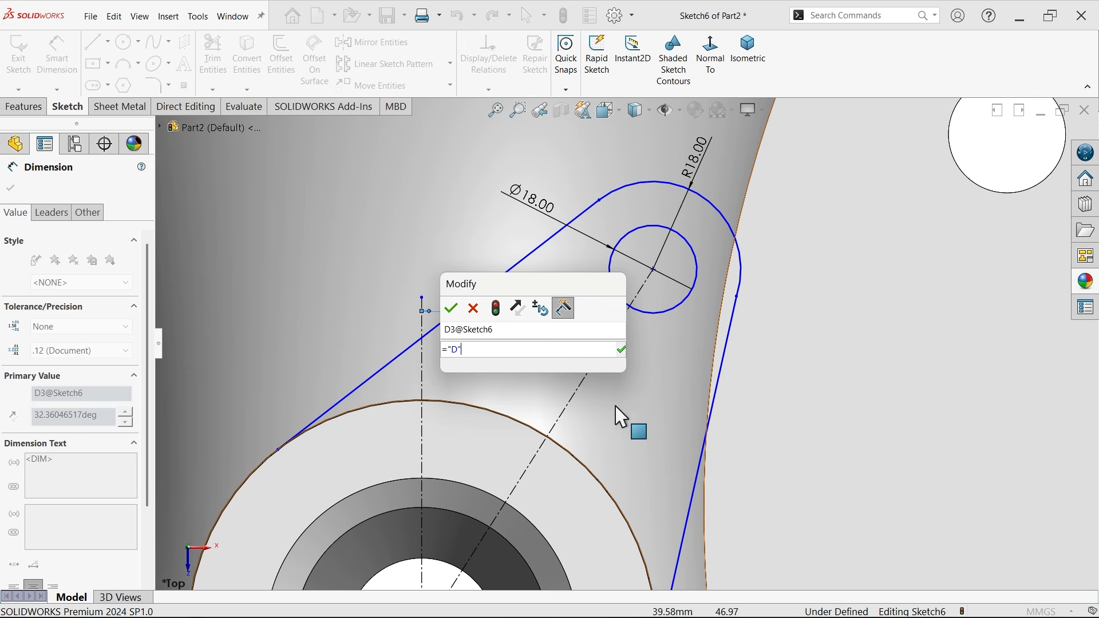
left_click(450, 309)
left_click(10, 187)
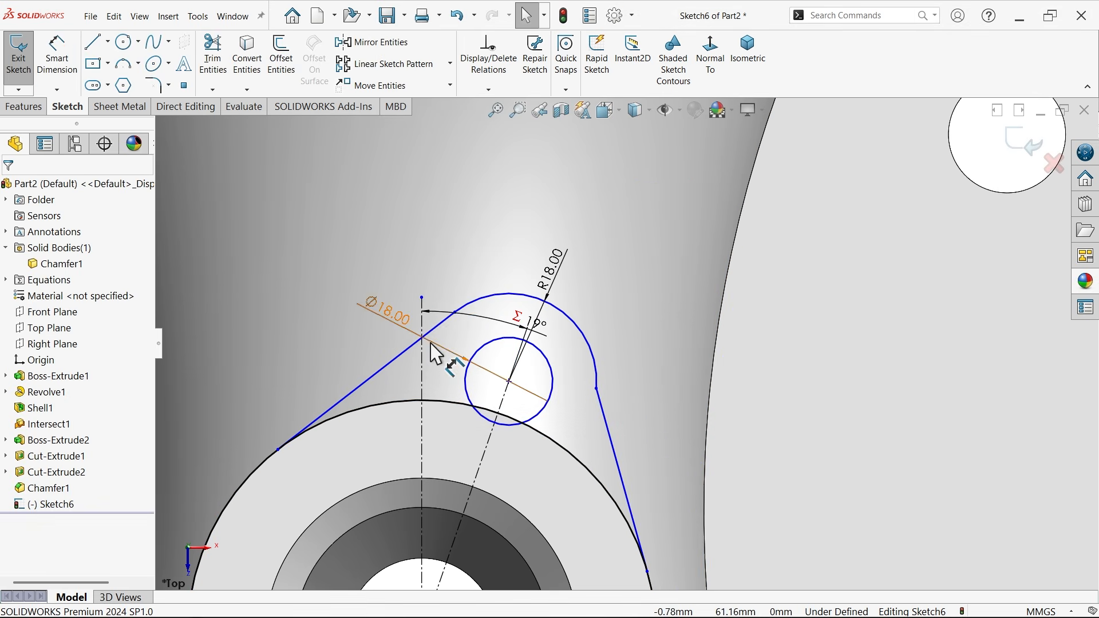
Make the right outline line tangent to the lug arc and move the arc's center out to about 93 mm from the origin.
left_click(596, 389)
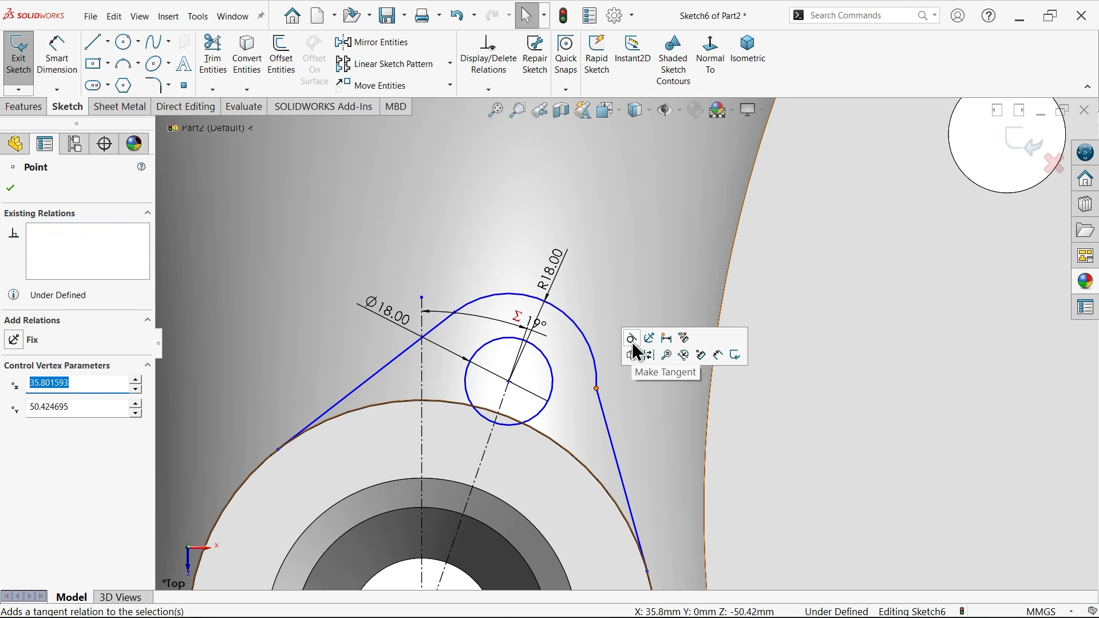
left_click(632, 355)
left_click(509, 381)
left_click_drag(513, 372, 587, 243)
Dimension the vertical distance from the origin to the lug hole's center and link it to global variable E.
left_click(62, 64)
scroll(400, 227, "up", 3)
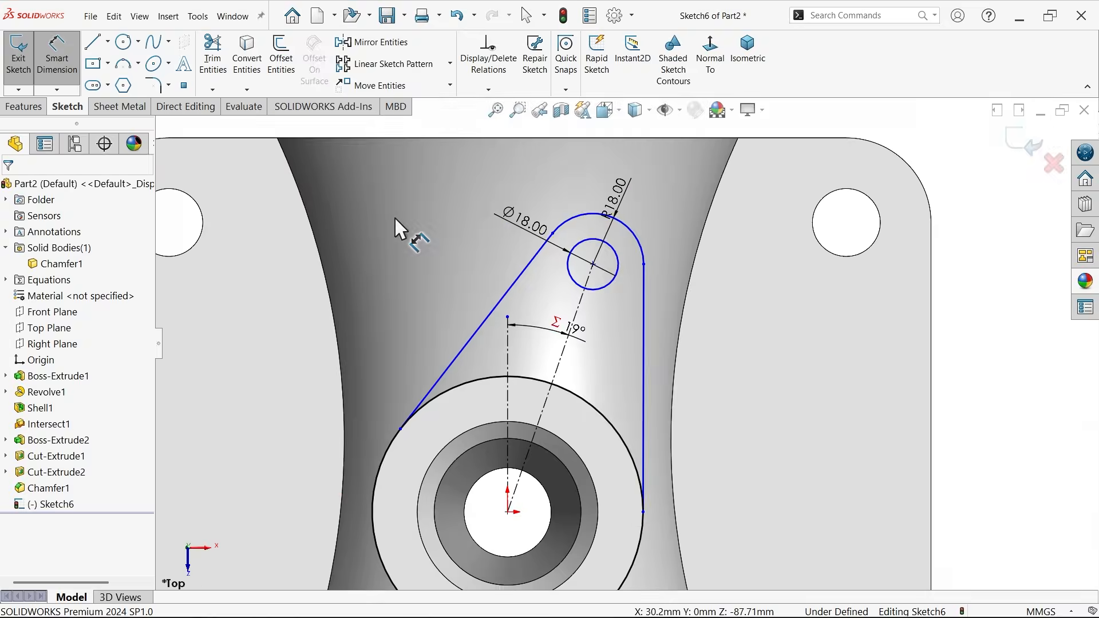
scroll(563, 445, "down", 2)
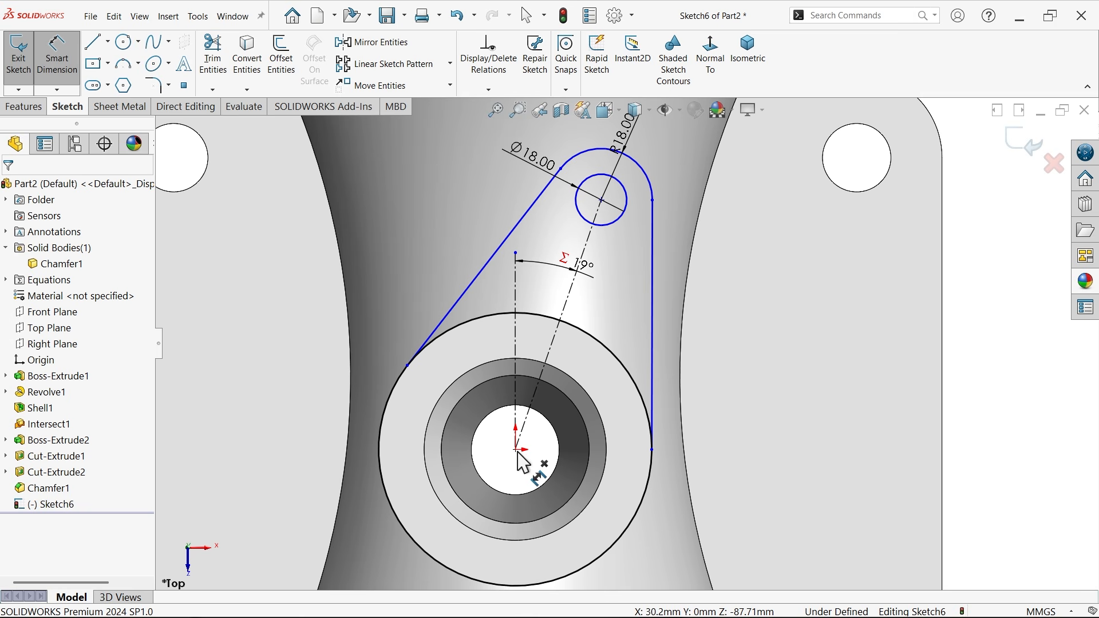
left_click(602, 201)
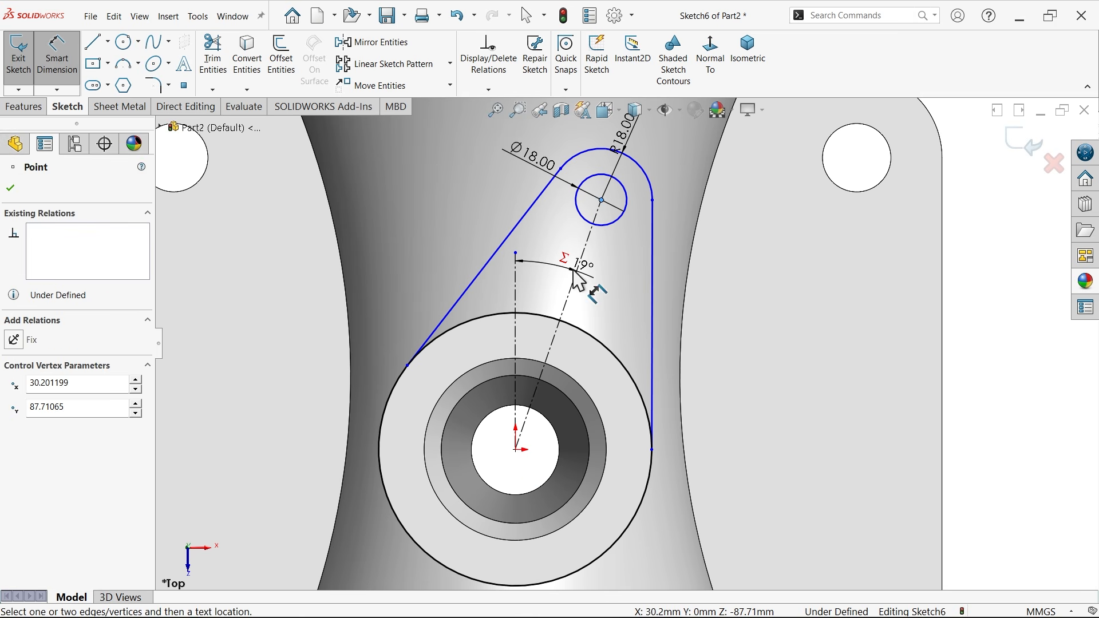
left_click(515, 451)
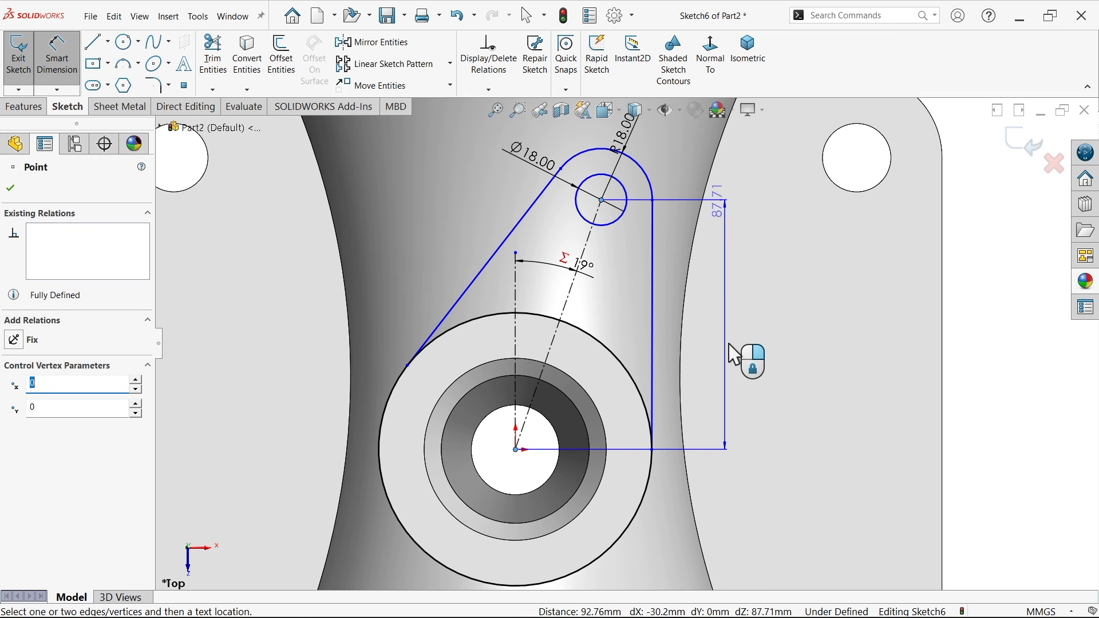
left_click(753, 330)
type("=")
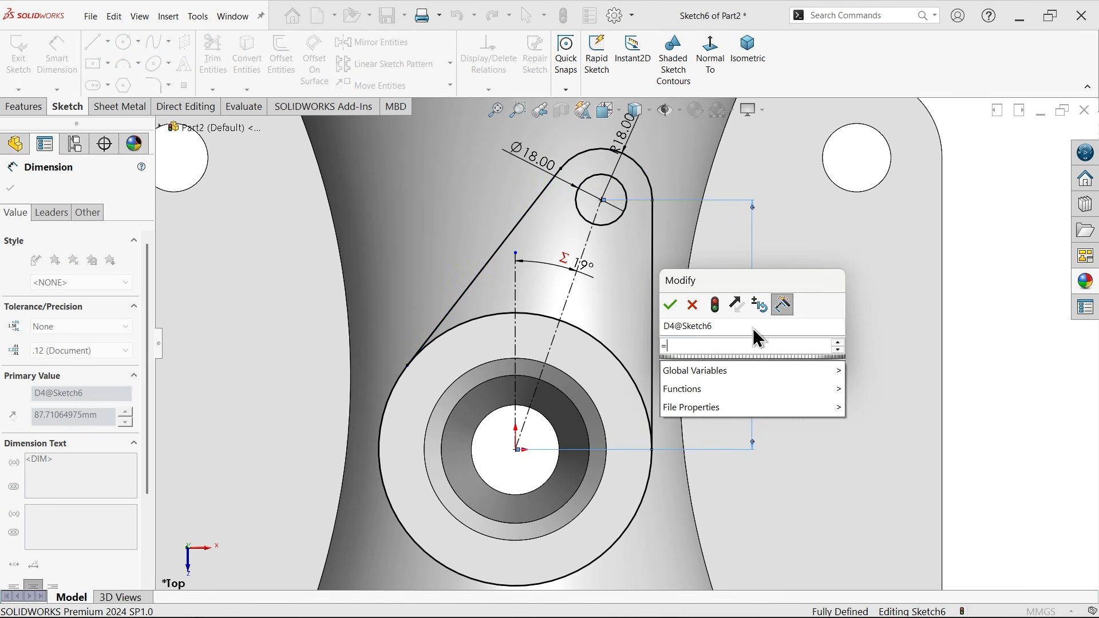
mouse_move(768, 368)
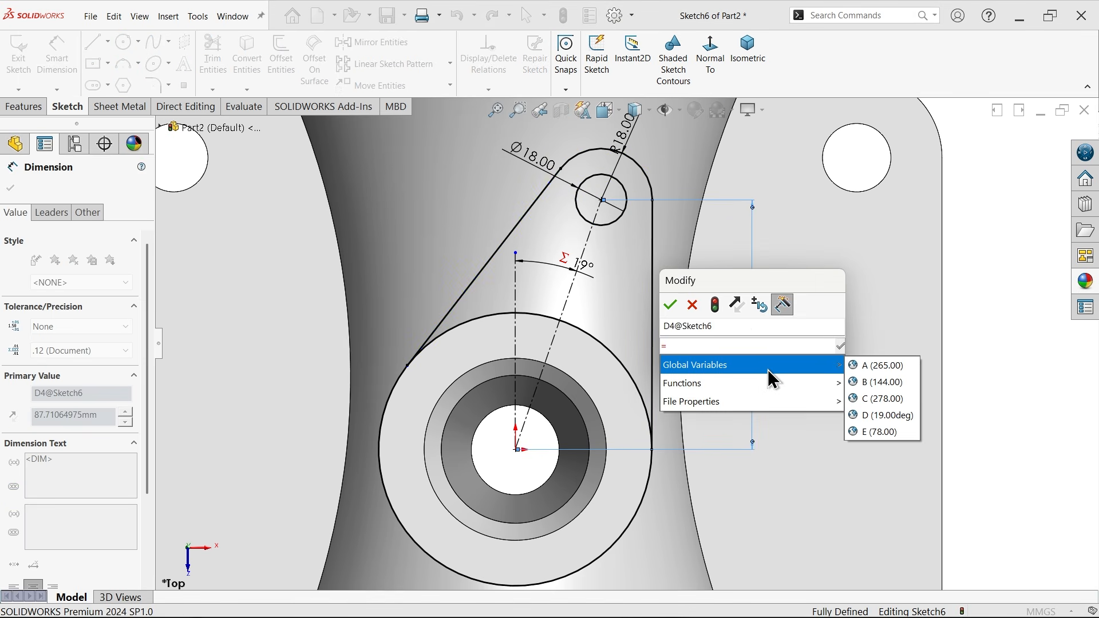
left_click(879, 430)
left_click(679, 301)
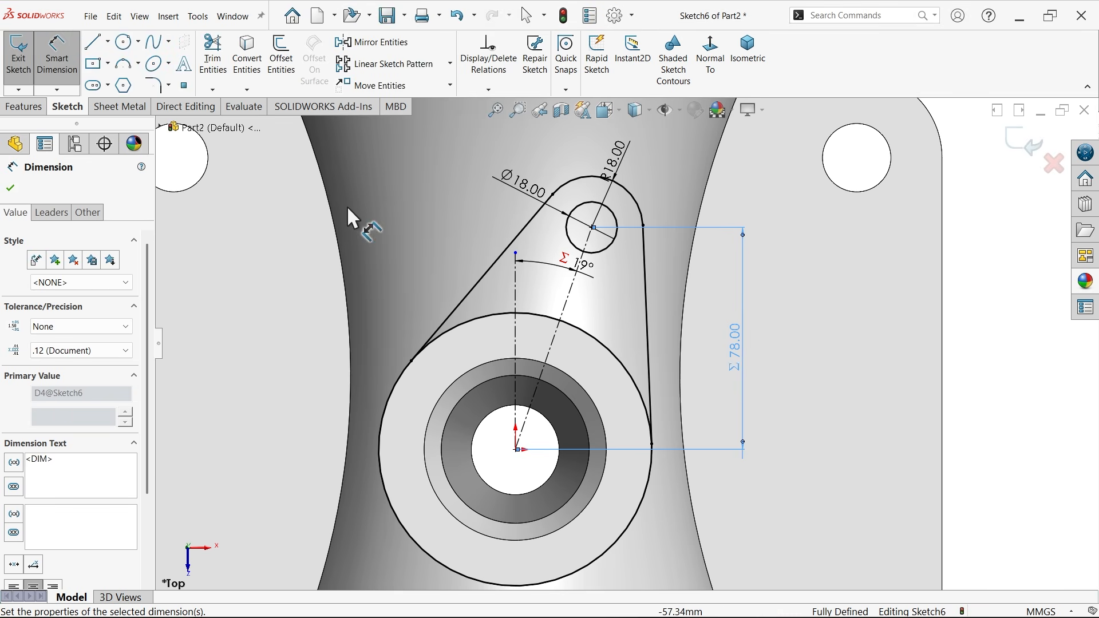
Trim away the lower part of the boss circle outside the lug outline.
left_click(209, 64)
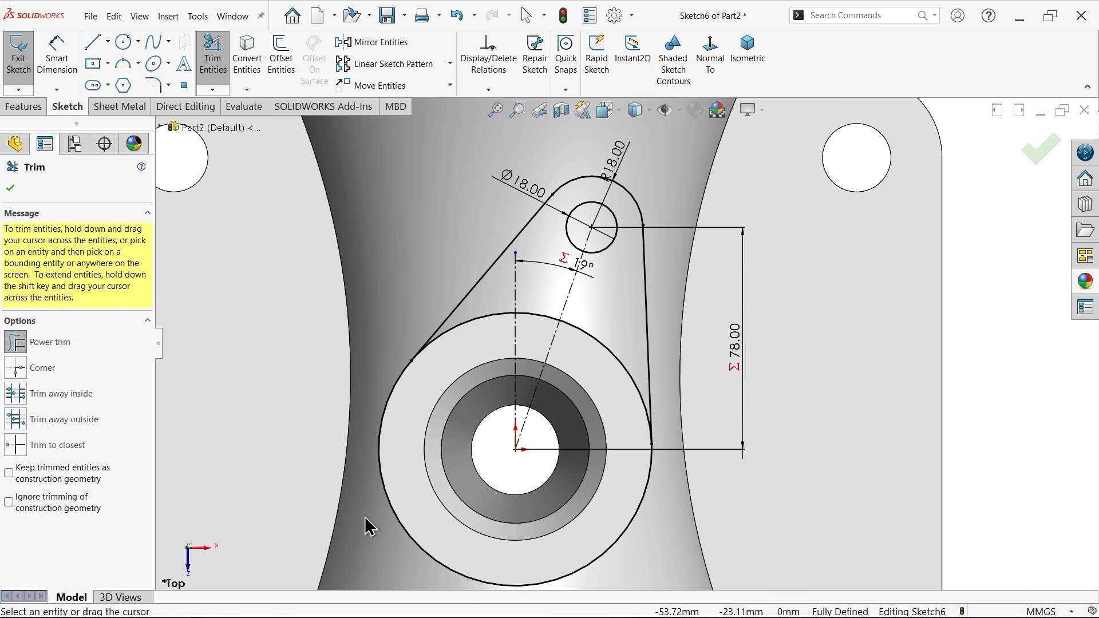
left_click_drag(363, 516, 428, 496)
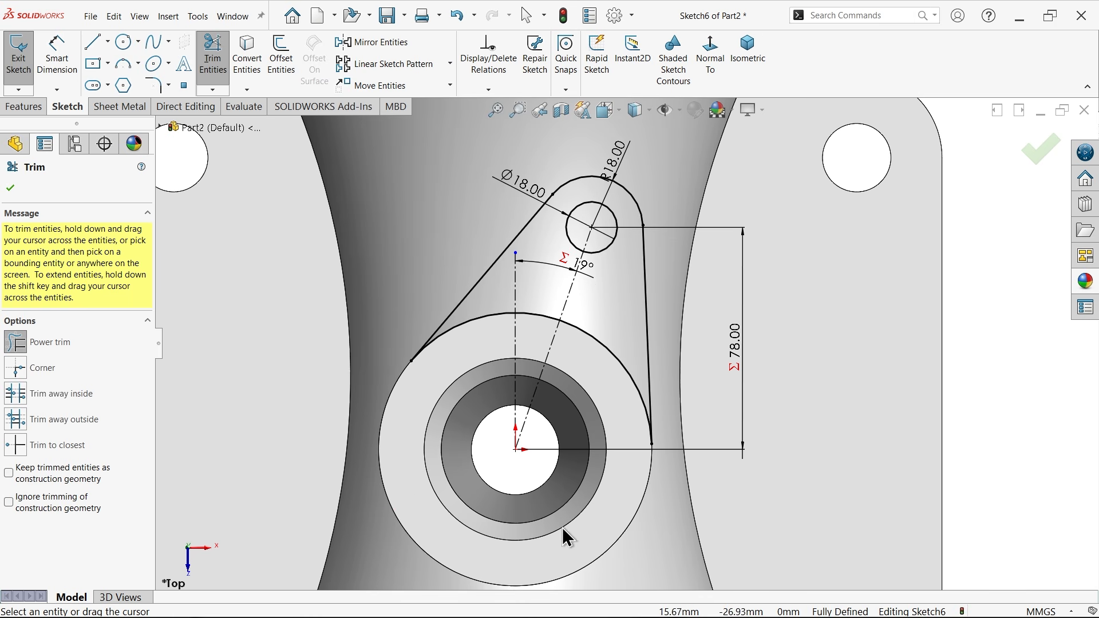
left_click(12, 191)
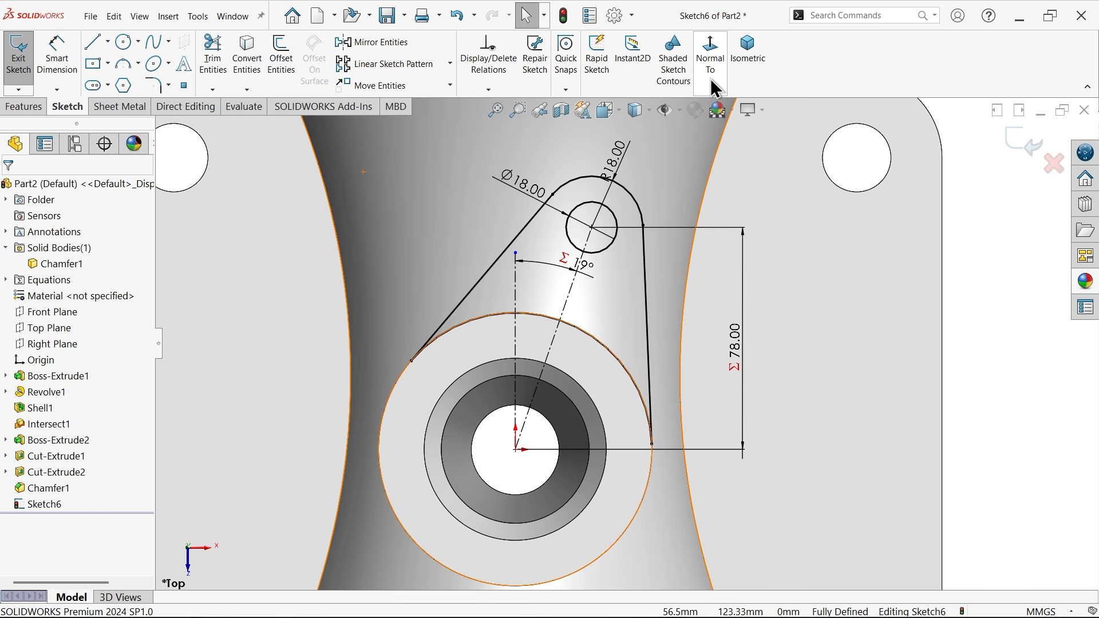
Start a boss extrusion of the lug sketch that begins at an offset of 150 mm from the sketch plane.
left_click(751, 52)
scroll(761, 375, "down", 3)
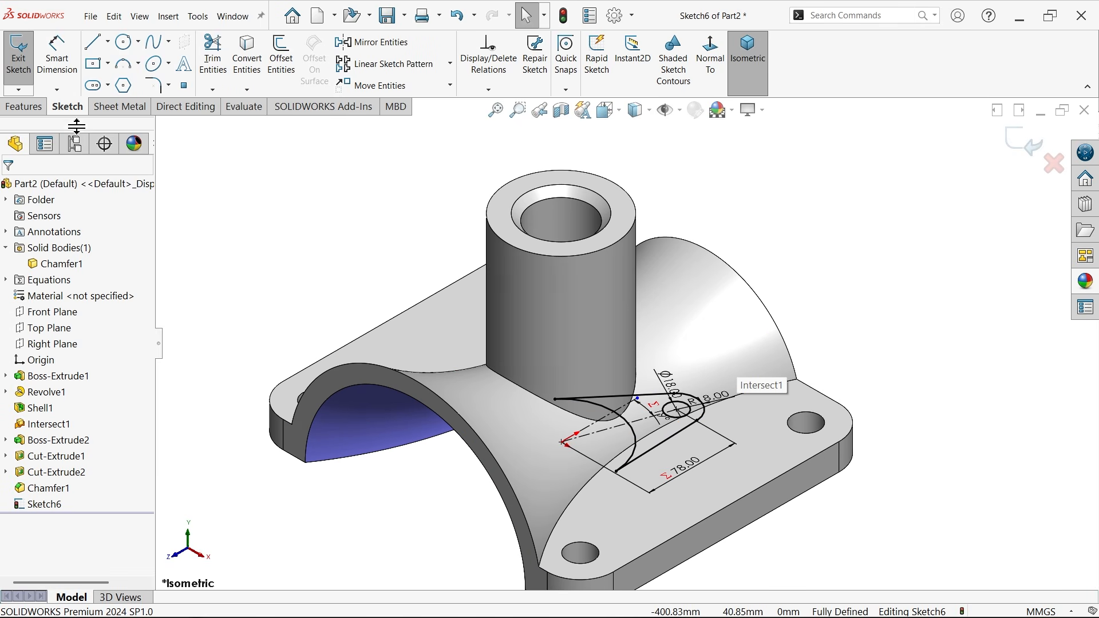
left_click(24, 107)
left_click(31, 56)
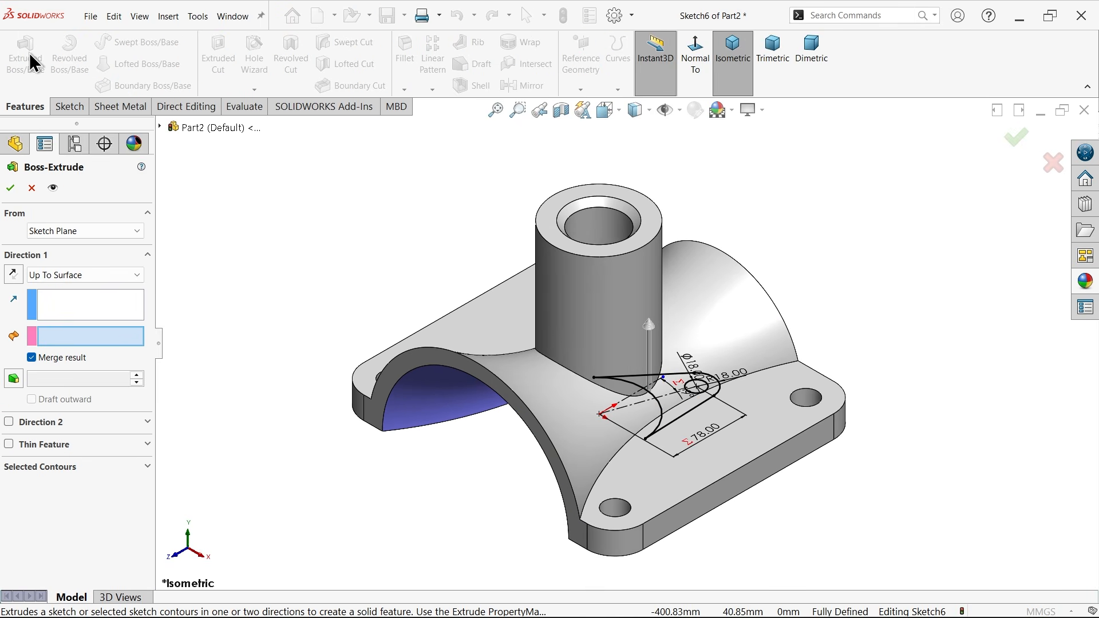
left_click(69, 235)
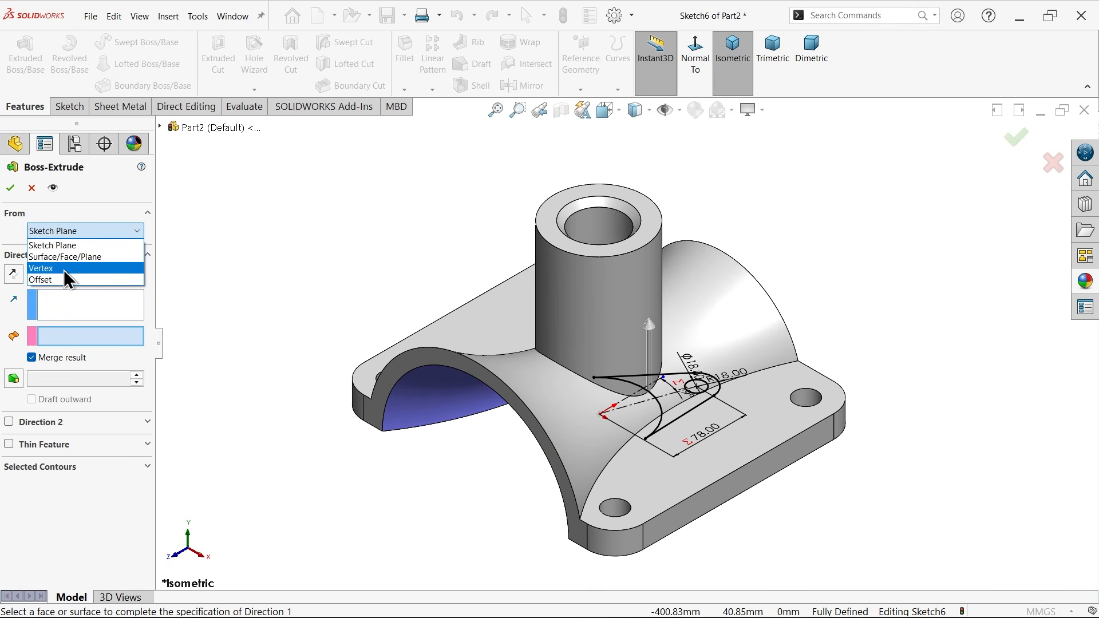
left_click(49, 281)
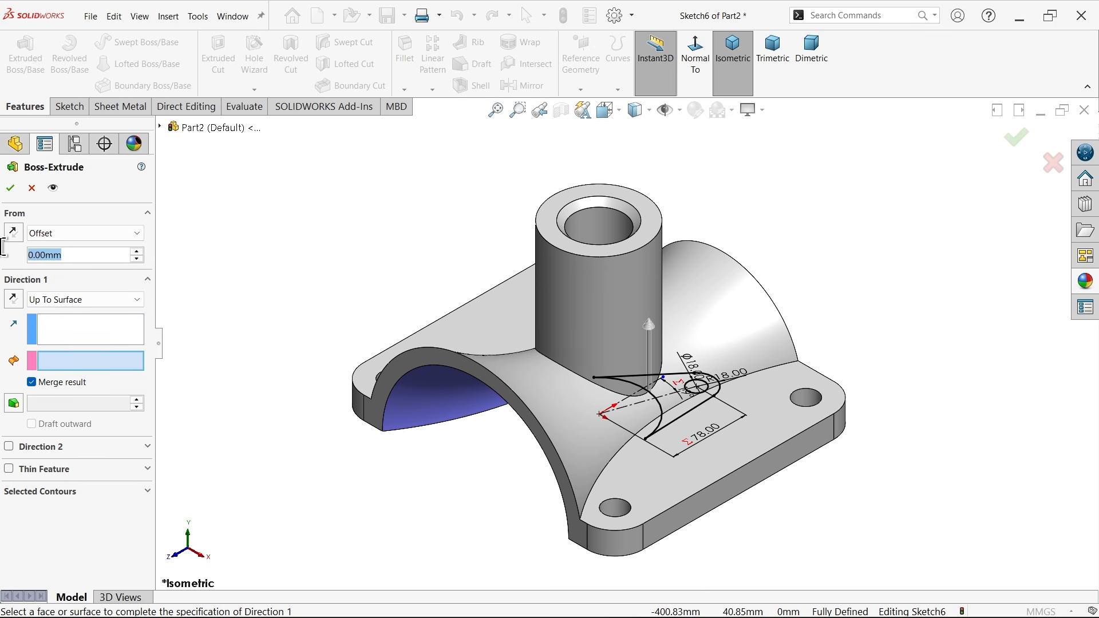
type("150")
key("Return")
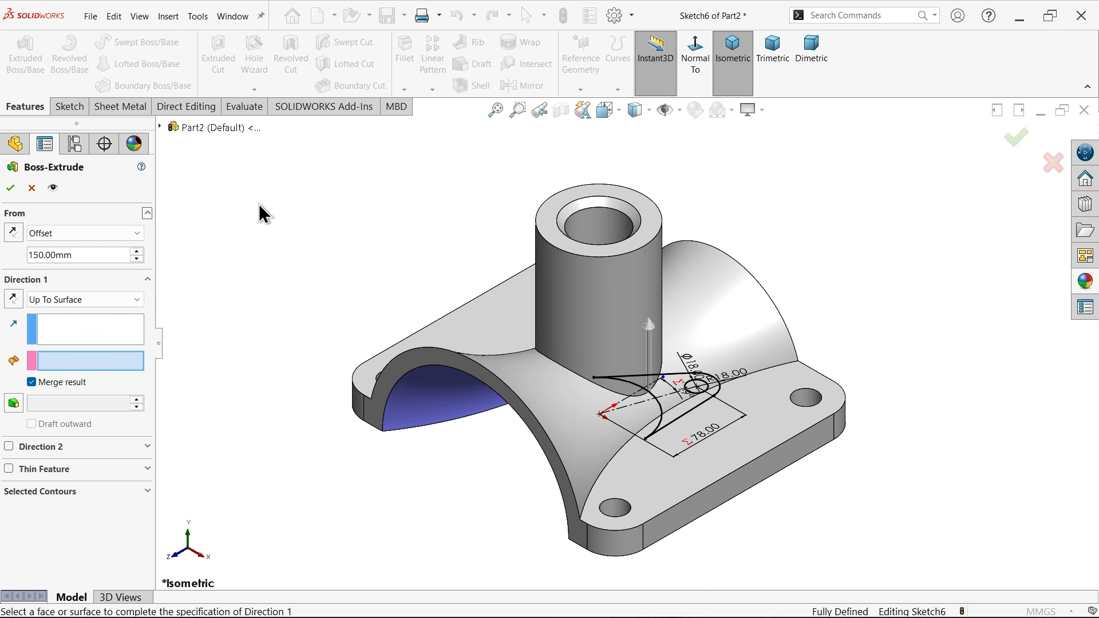
Extrude the lug downward up to the arch's outer curved face, merged with the body.
left_click(52, 300)
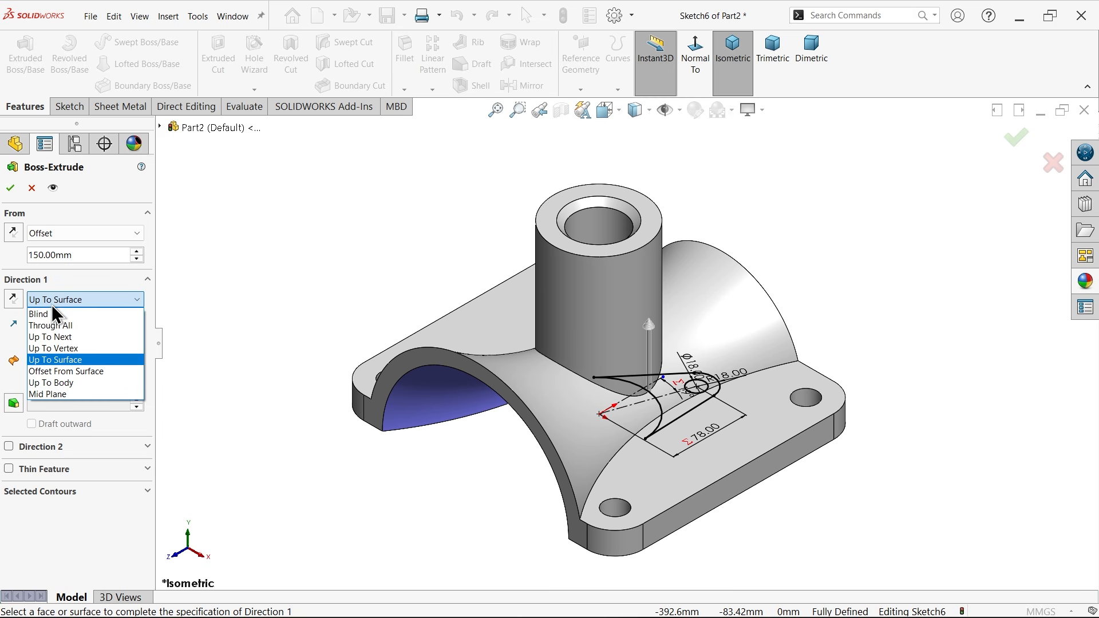
left_click(55, 313)
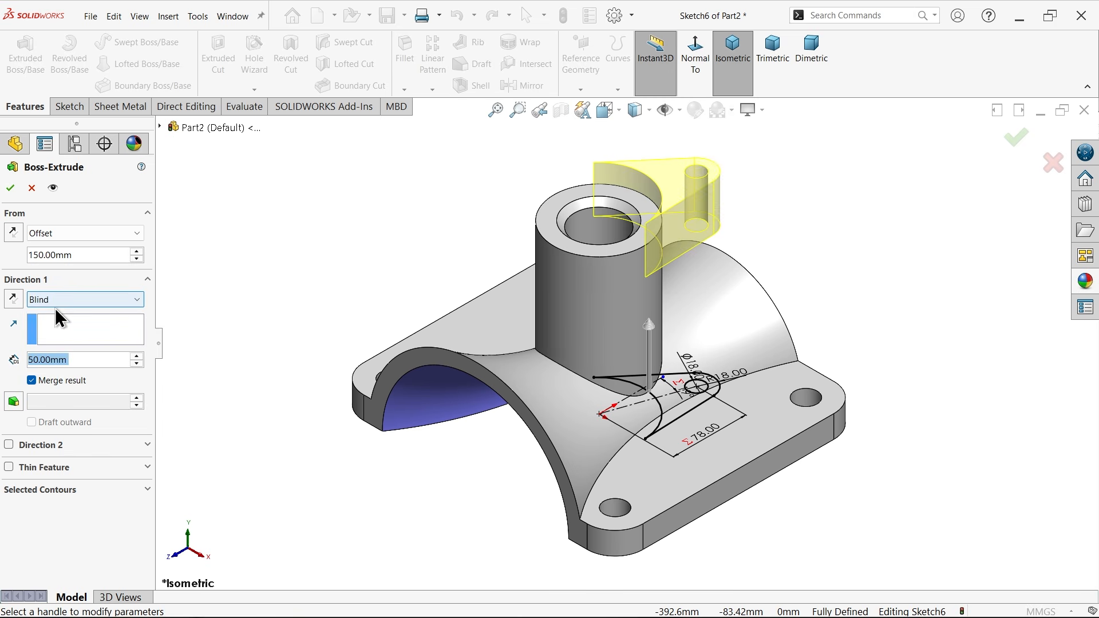
left_click(14, 299)
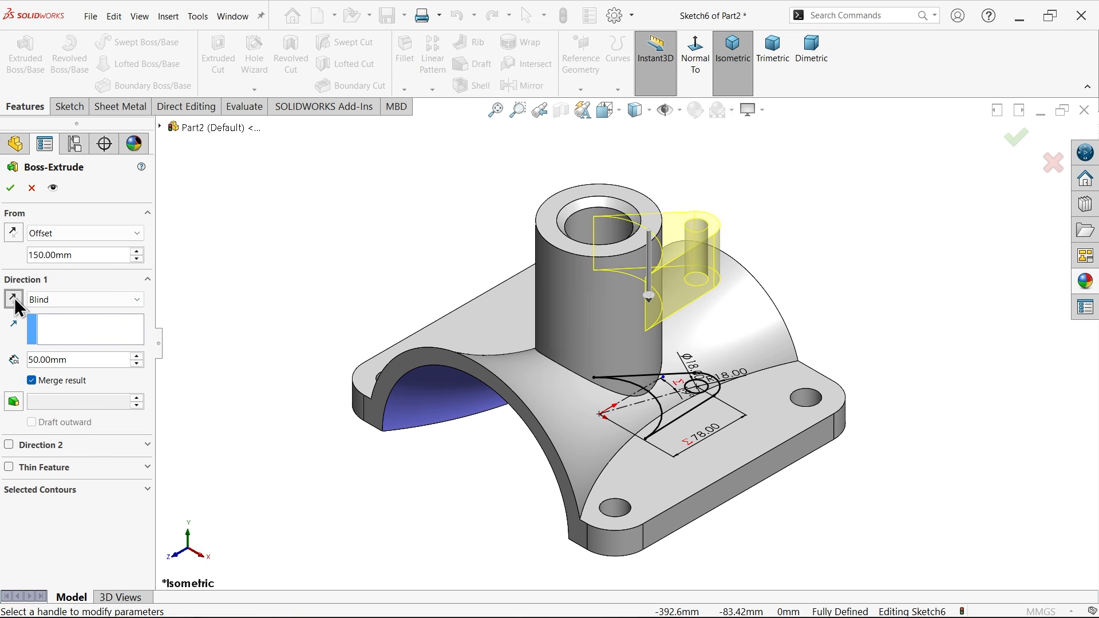
left_click(63, 296)
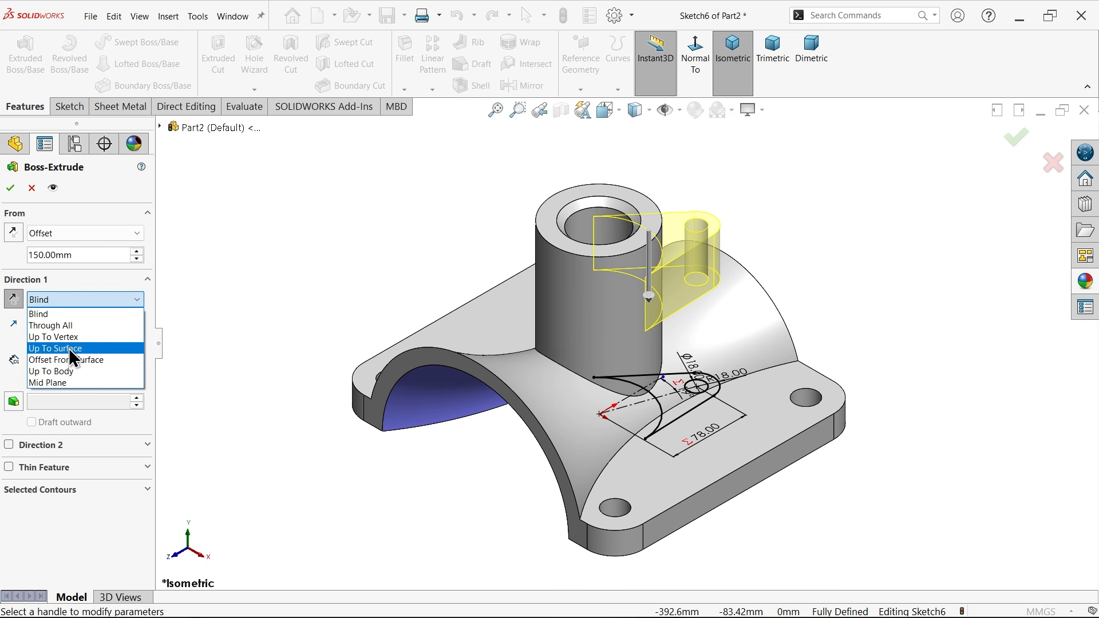
left_click(72, 348)
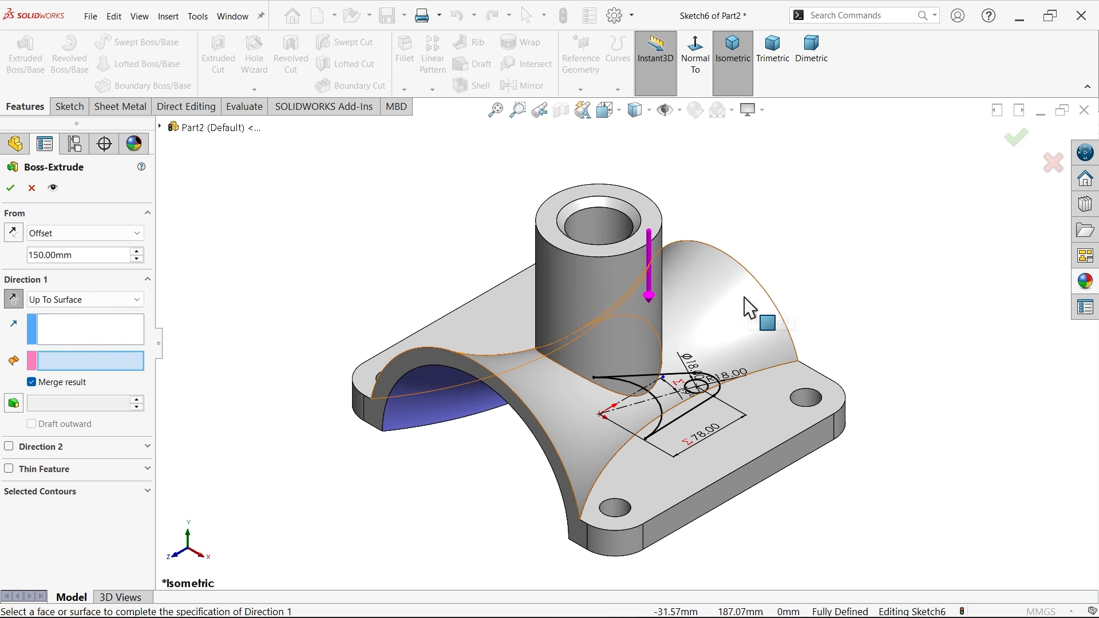
left_click(745, 301)
middle_click_drag(795, 303, 790, 249)
scroll(753, 326, "down", 2)
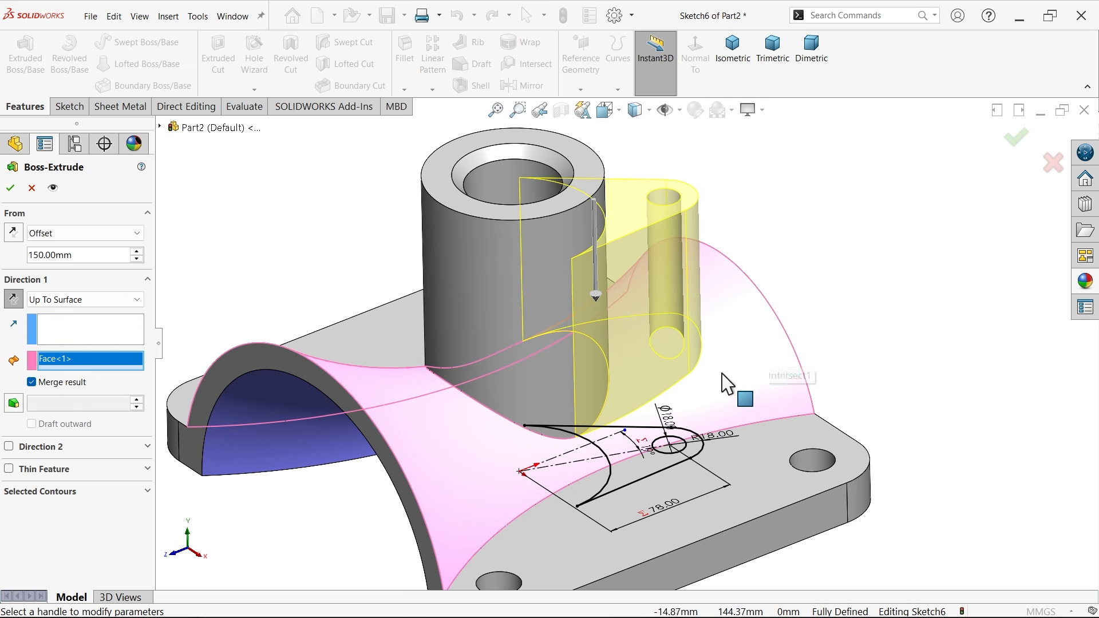
mouse_move(802, 277)
middle_mouse_down()
mouse_move(706, 219)
mouse_move(780, 273)
middle_mouse_up()
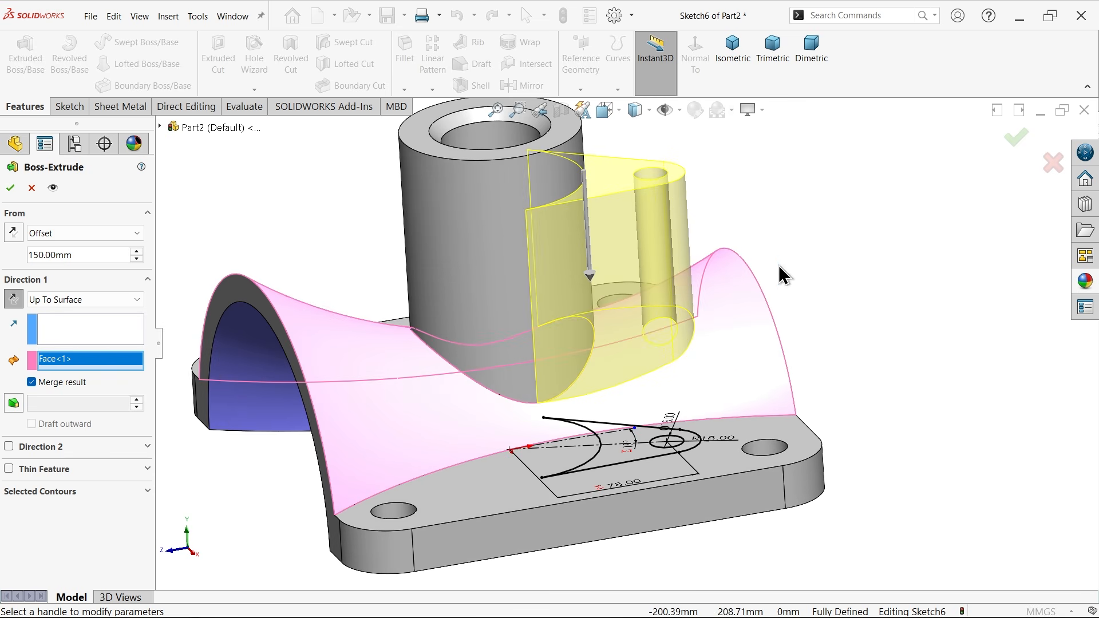
left_click(10, 187)
middle_click_drag(853, 277, 878, 300)
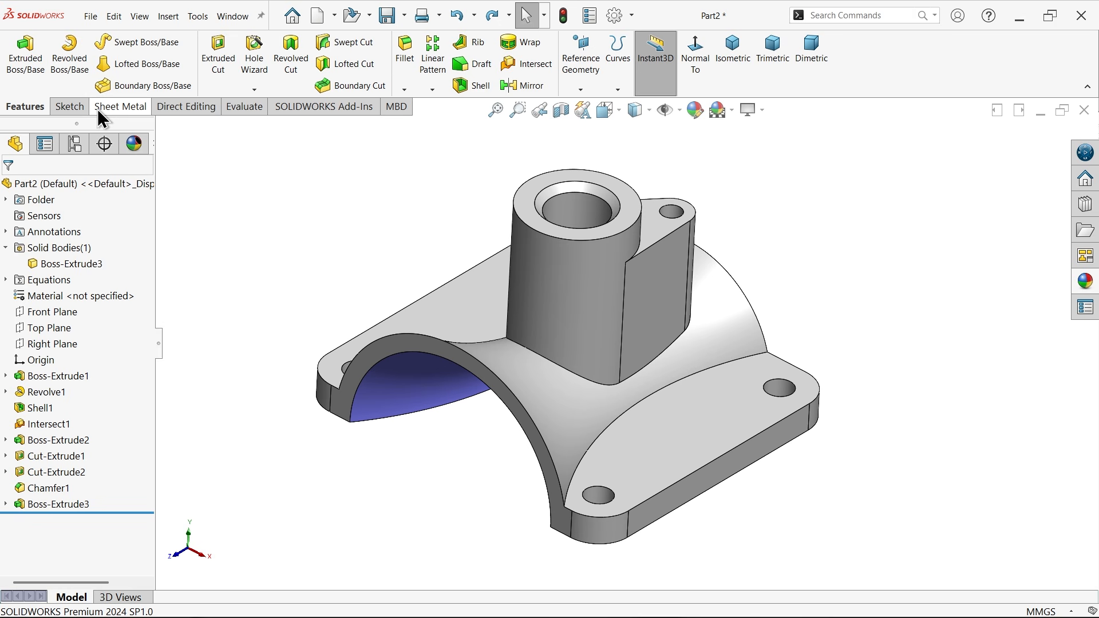
On the Right Plane, sketch a slanted line from the boss's outer edge down to the arch's upper curved edge.
left_click(52, 345)
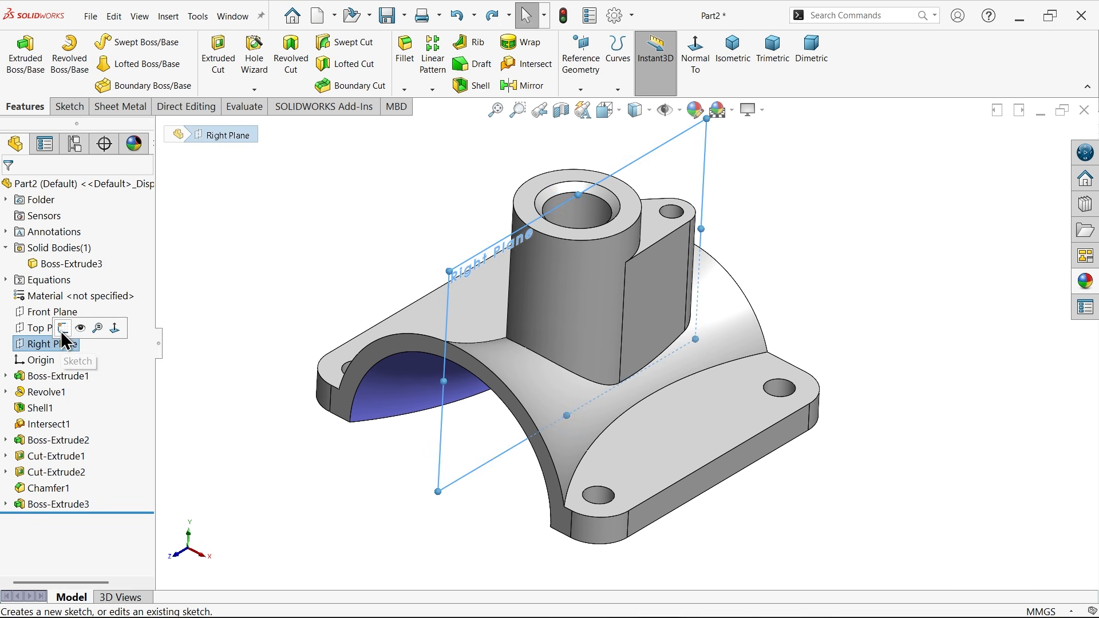
left_click(62, 329)
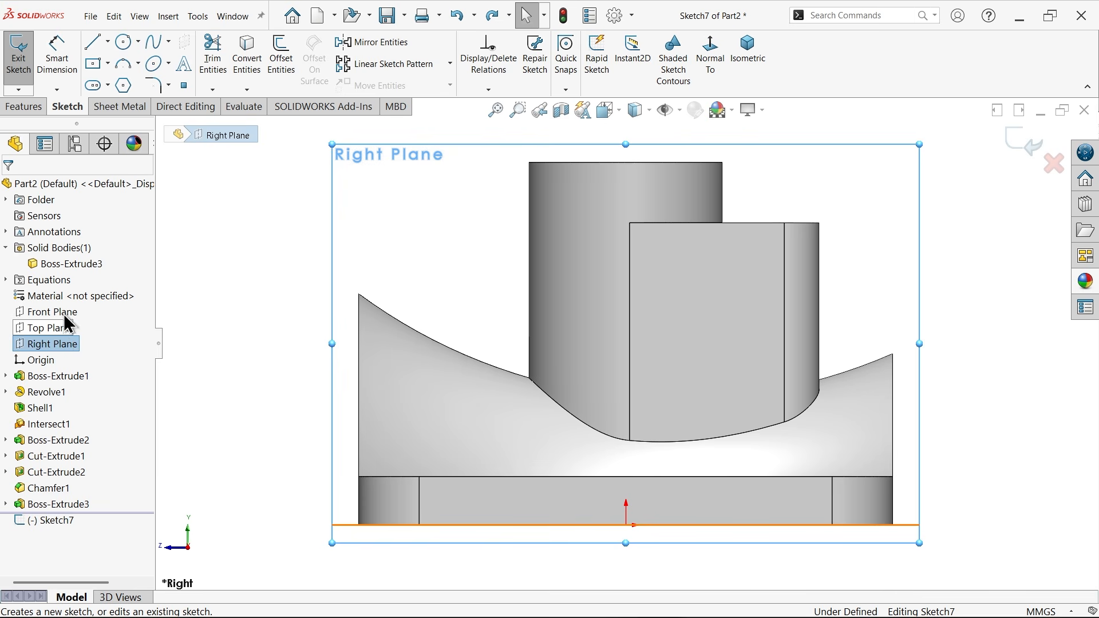
left_click(101, 46)
scroll(585, 195, "down", 2)
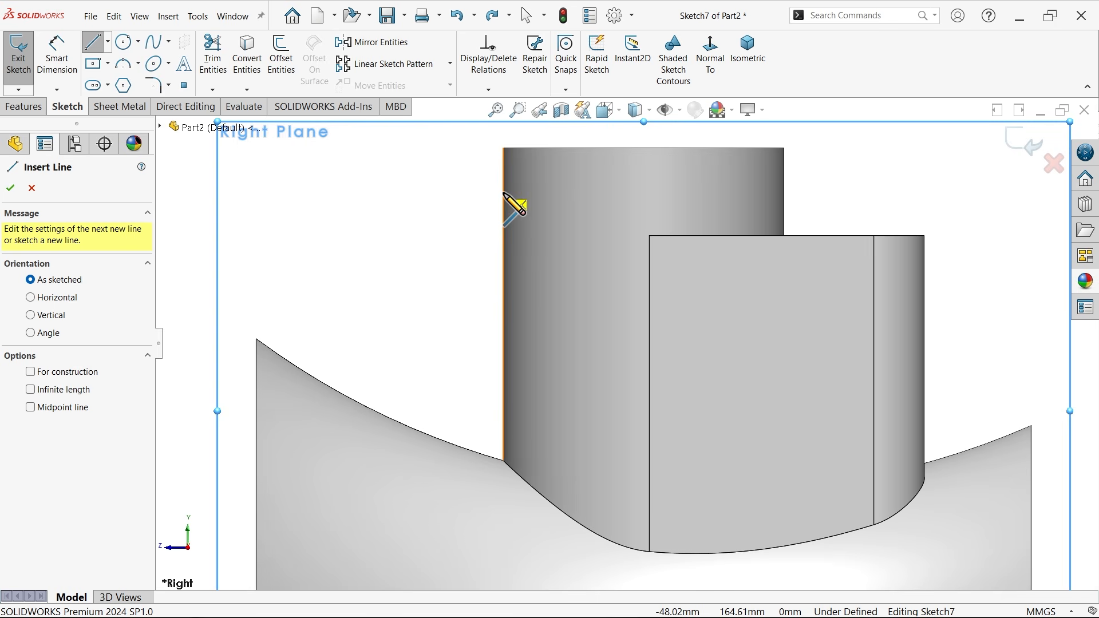
left_click(504, 193)
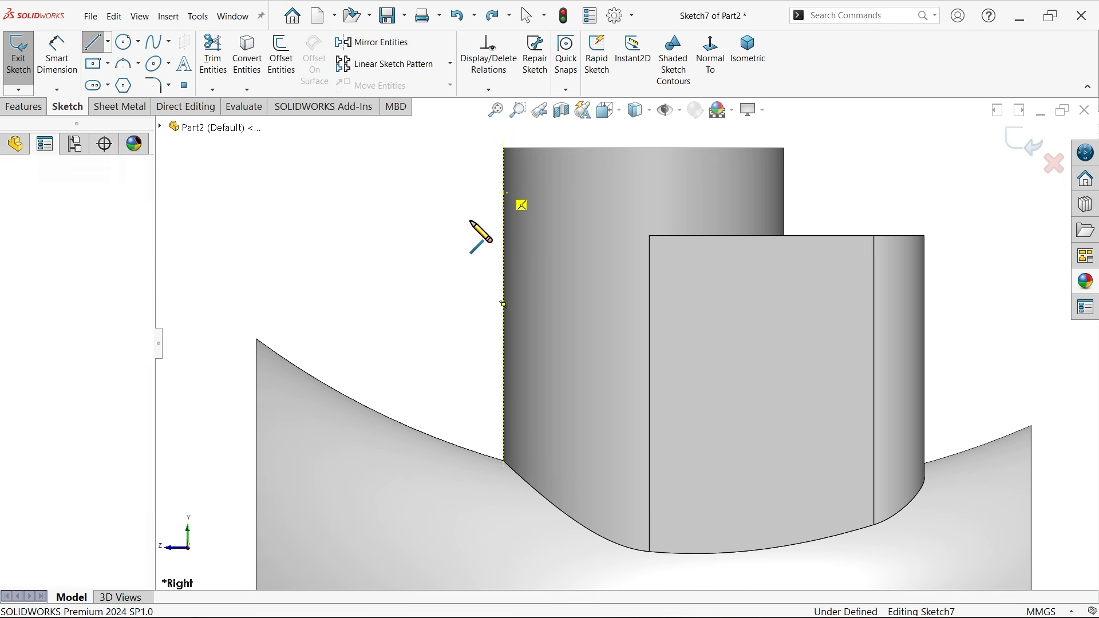
left_click(296, 365)
right_click(318, 276)
left_click(354, 286)
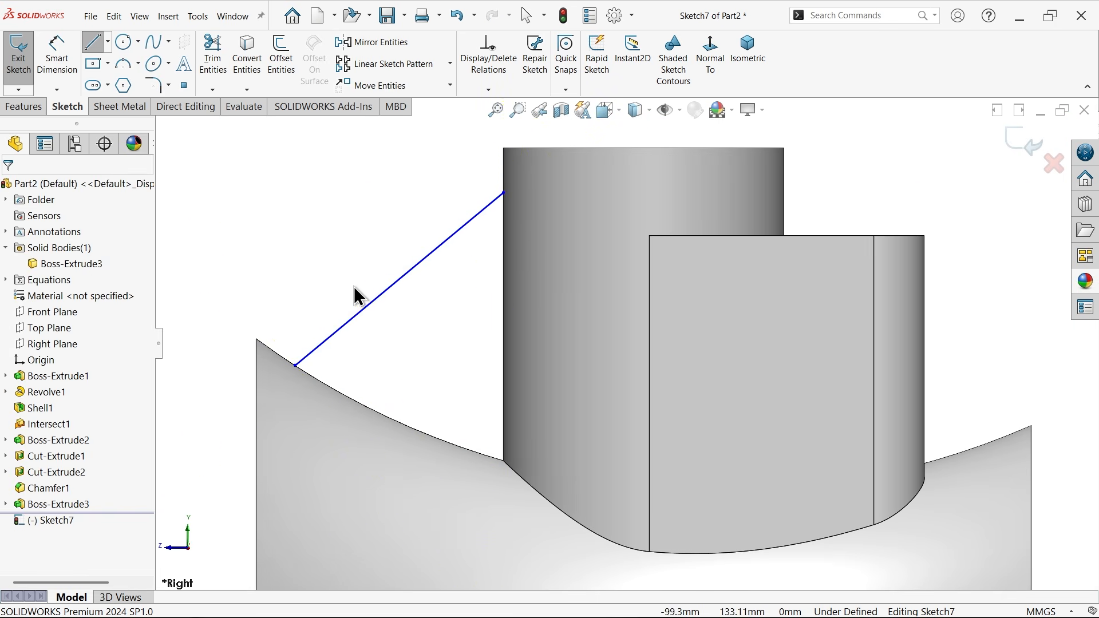
Dimension the slanted line's lower endpoint 10 mm horizontally from the arch's end edge.
left_click(56, 55)
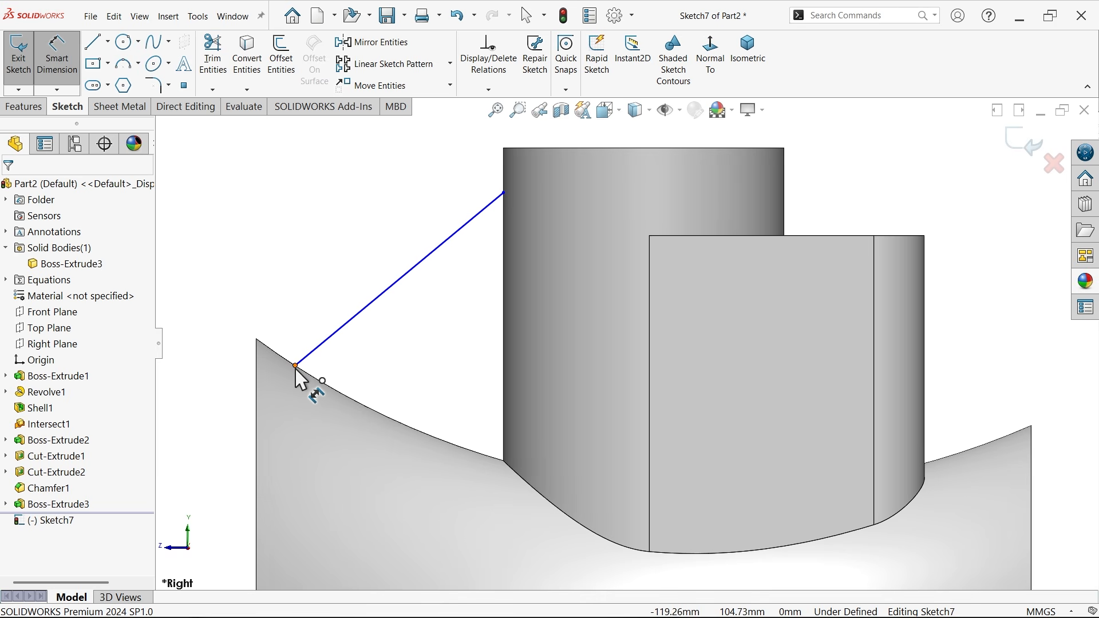
left_click(284, 367)
left_click(256, 375)
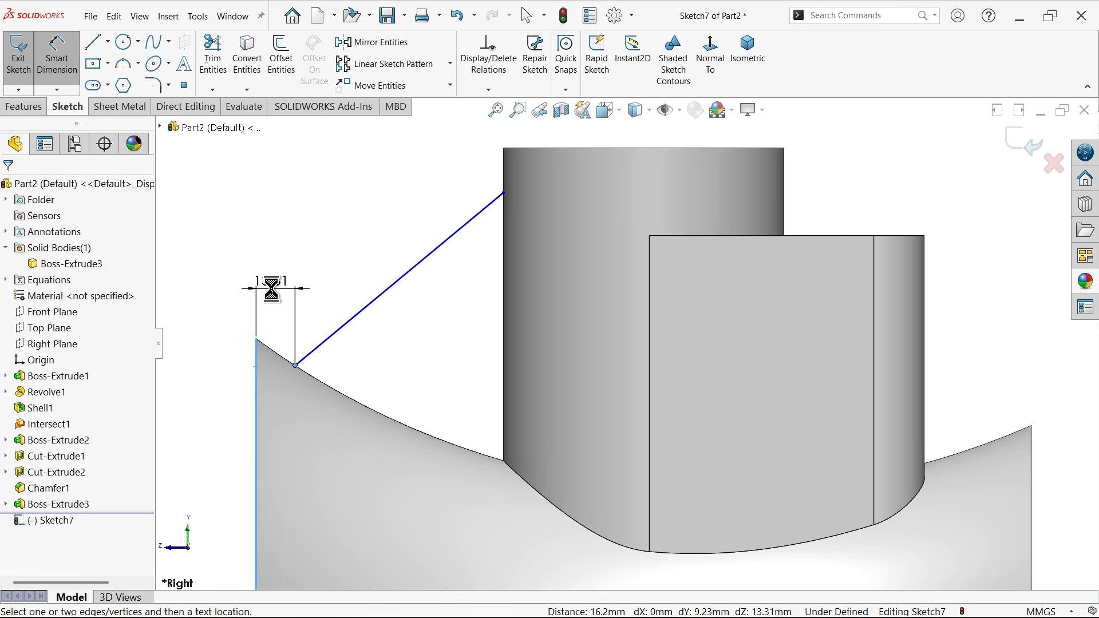
left_click(278, 300)
type("10")
key("Return")
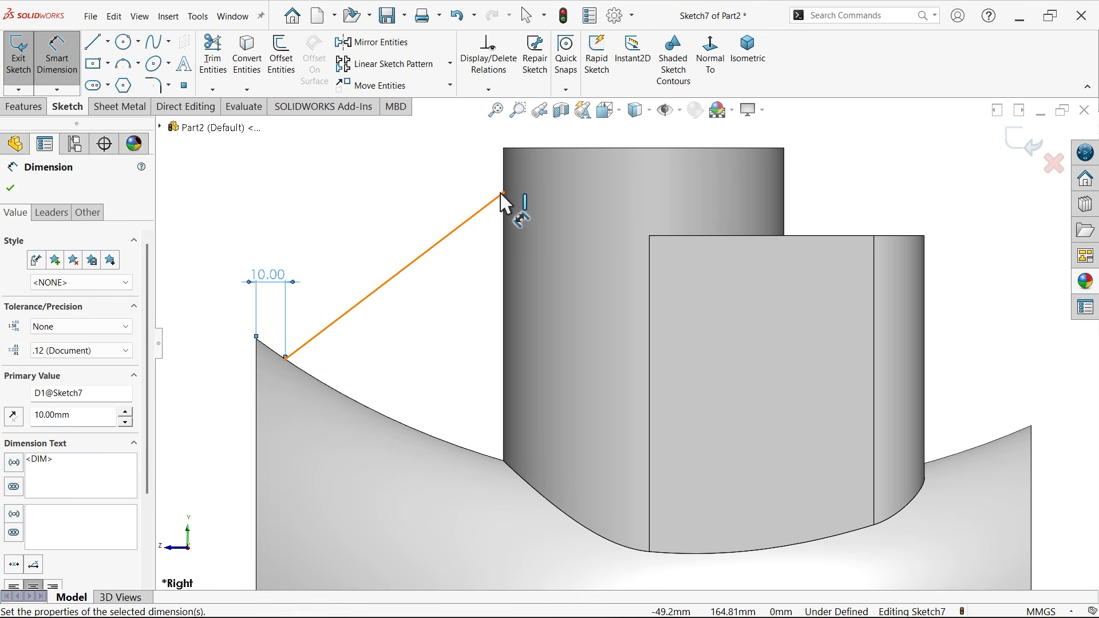
left_click(499, 196)
left_click(537, 149)
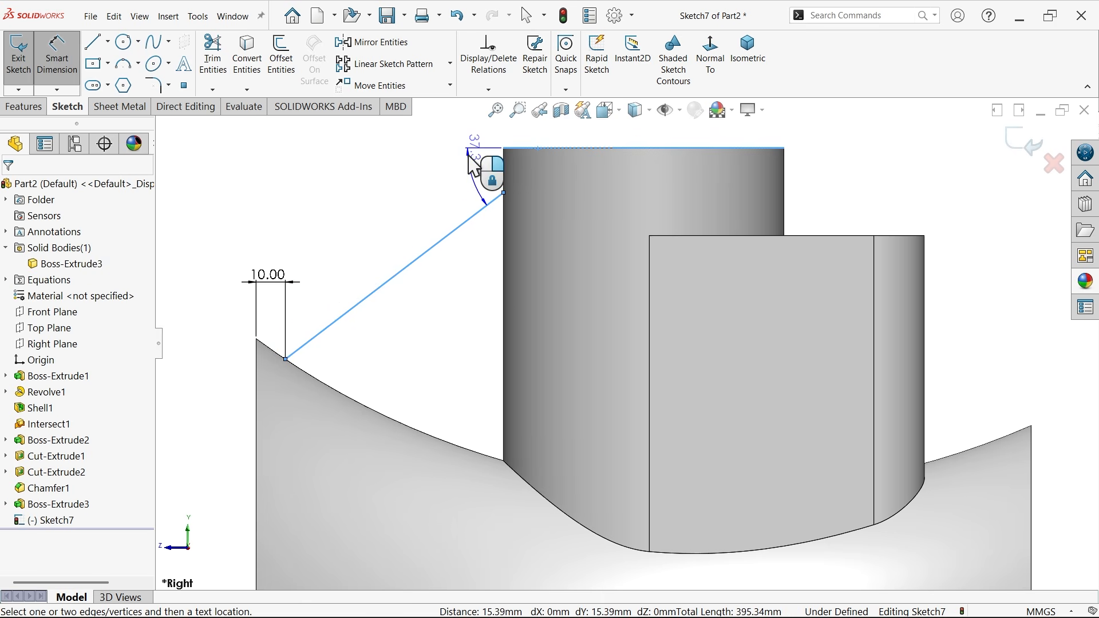
key("Escape")
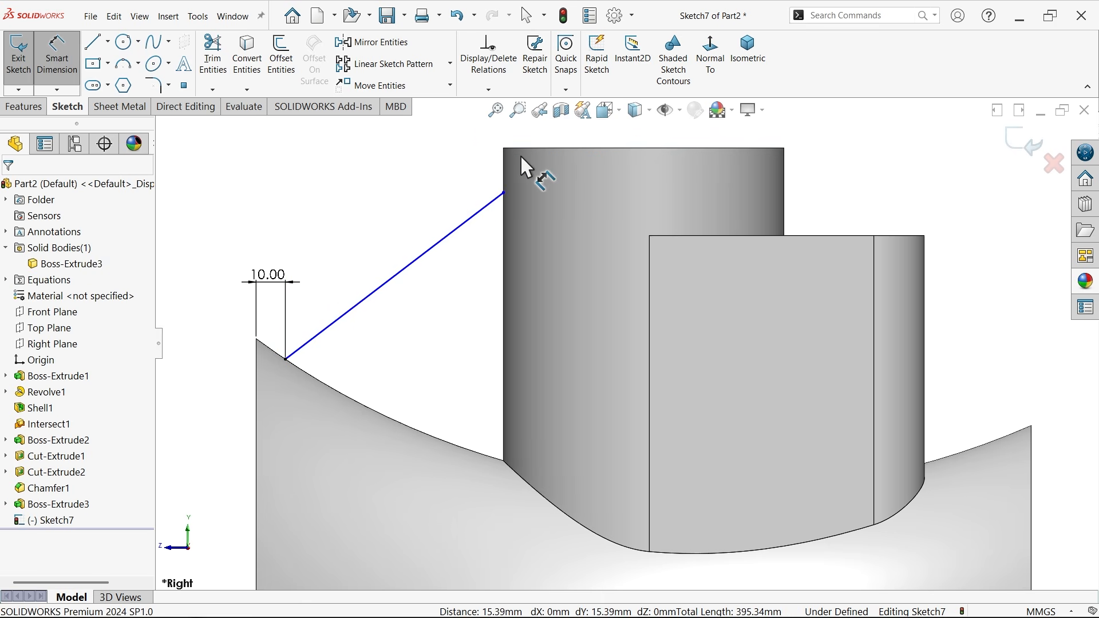
Dimension the slanted line's upper endpoint 12 mm below the boss's top edge.
left_click(530, 147)
left_click(503, 193)
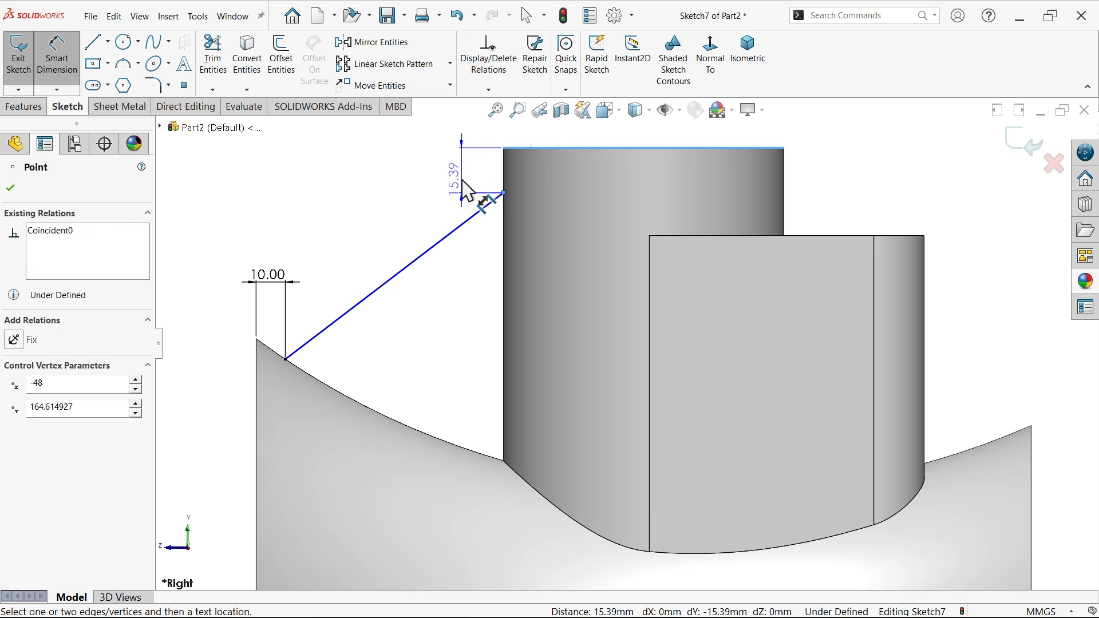
left_click(460, 178)
type("12")
key("Return")
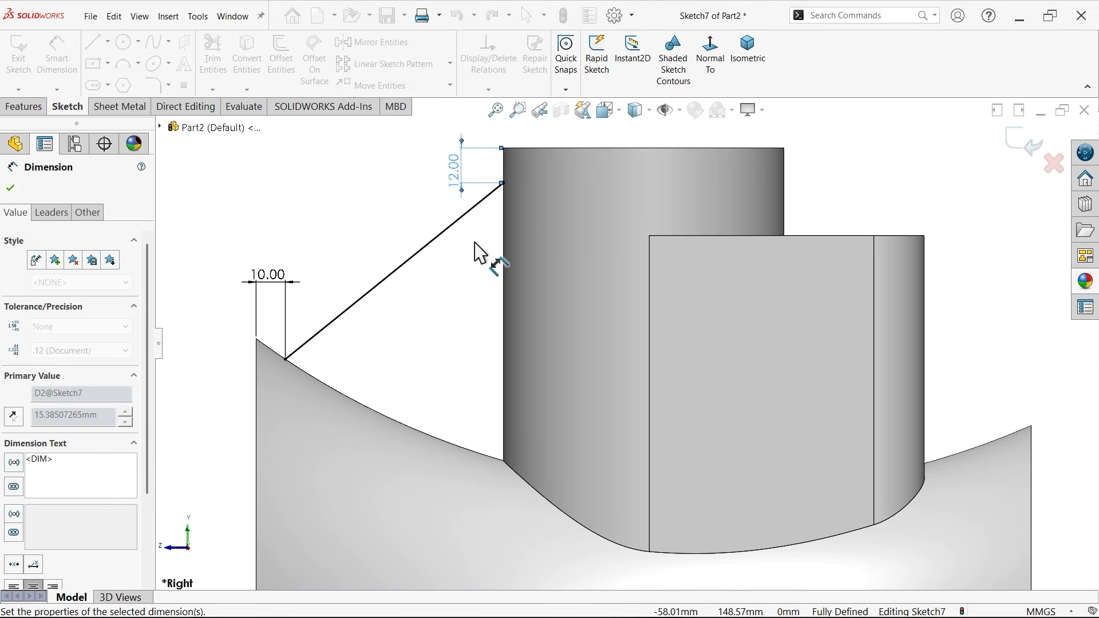
Create a 10 mm thick rib from the slanted line, centered on both sides, with the material side flipped toward the boss.
scroll(485, 246, "down", 2)
scroll(485, 237, "down", 1)
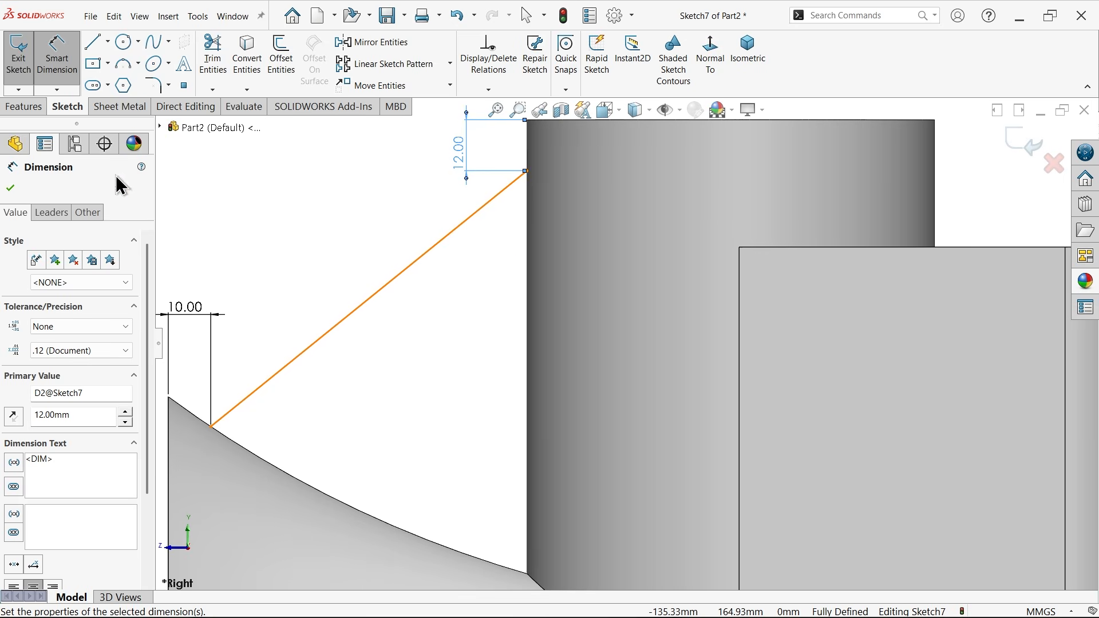
left_click(34, 111)
left_click(475, 52)
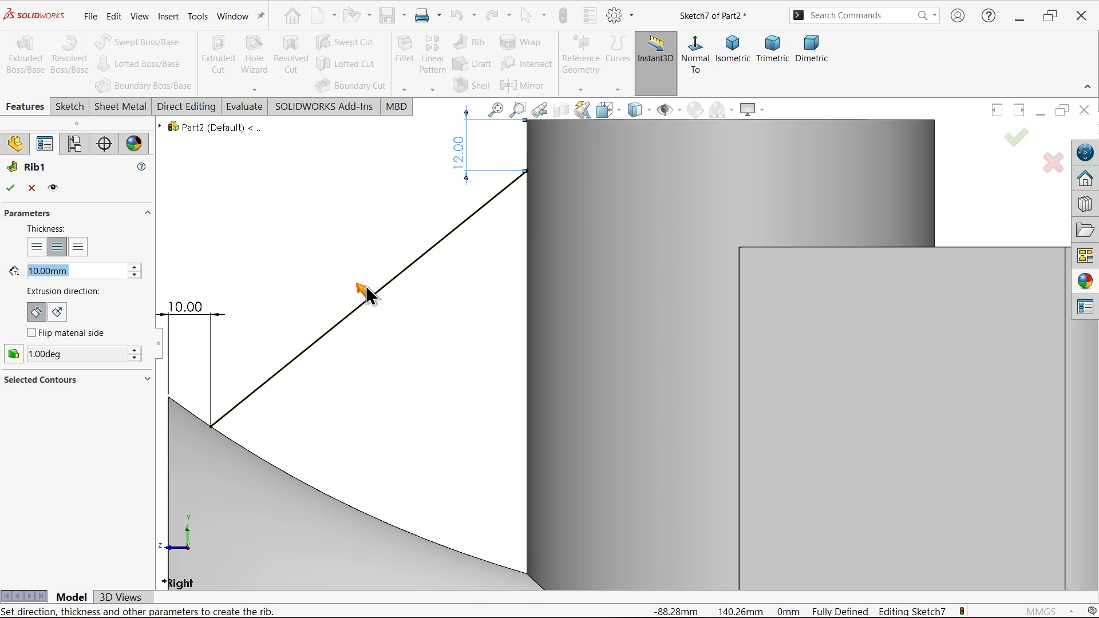
left_click(732, 46)
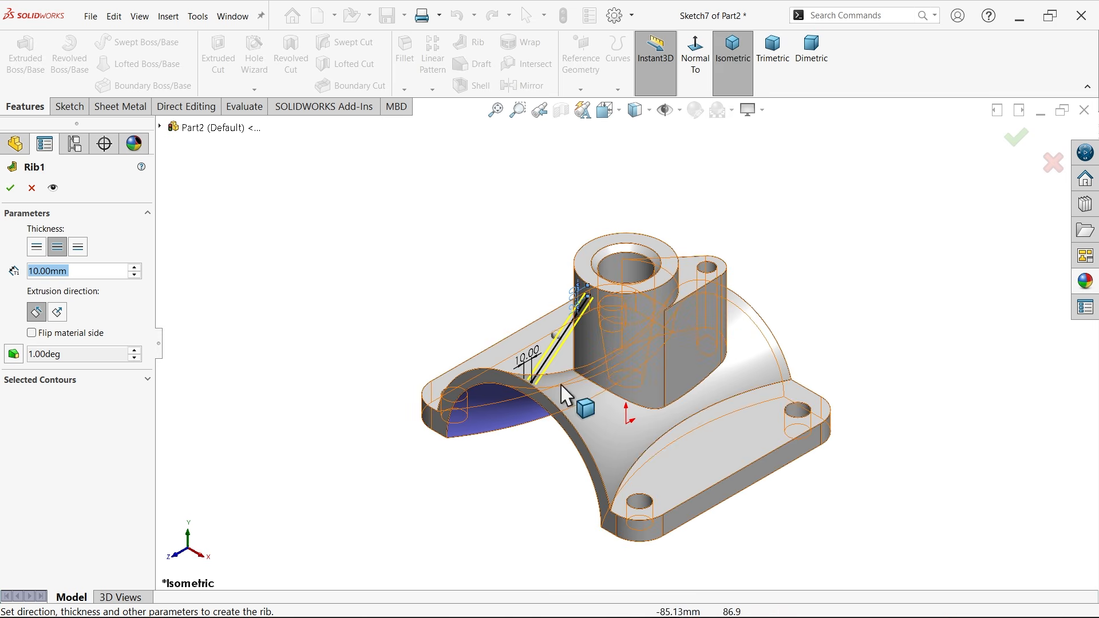
scroll(566, 395, "down", 4)
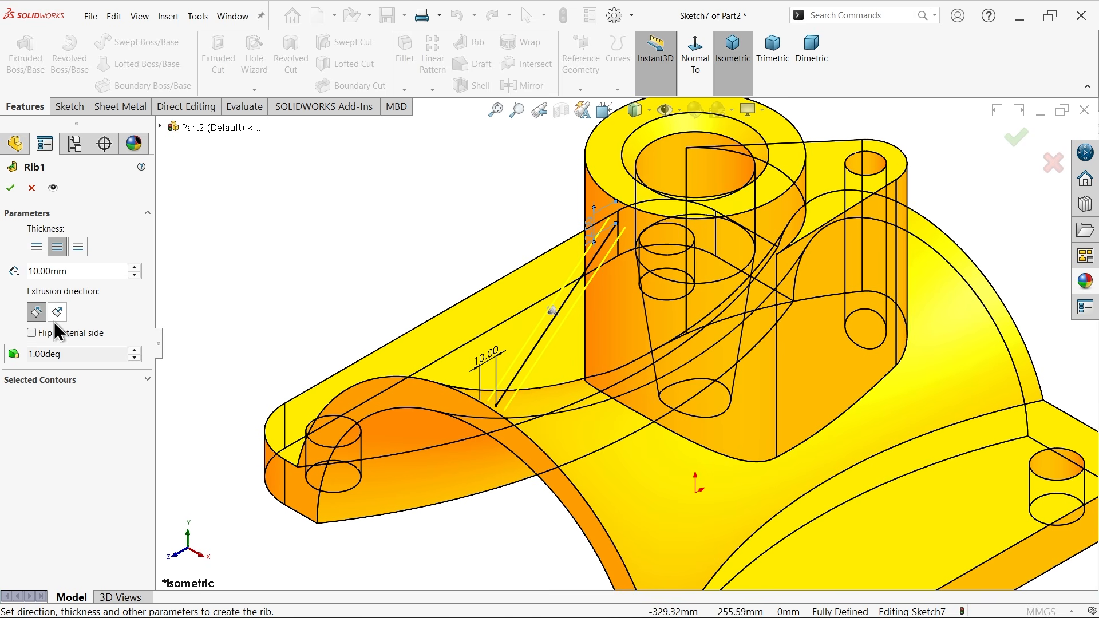
left_click(31, 333)
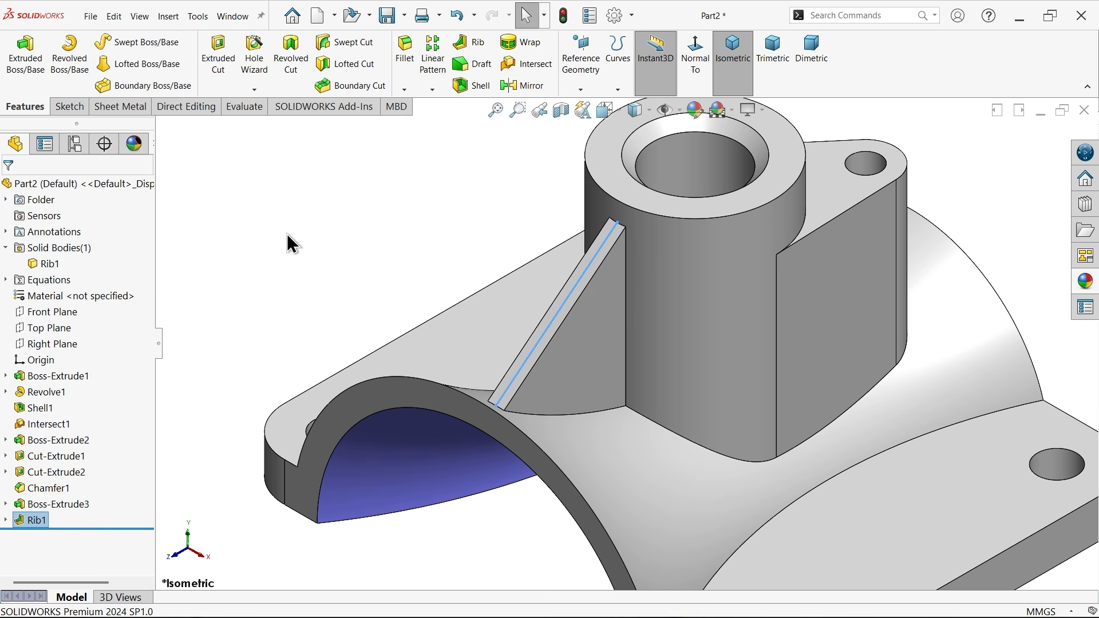
Apply a yellow color to the arch's outer curved face.
scroll(596, 360, "up", 2)
left_click(635, 452)
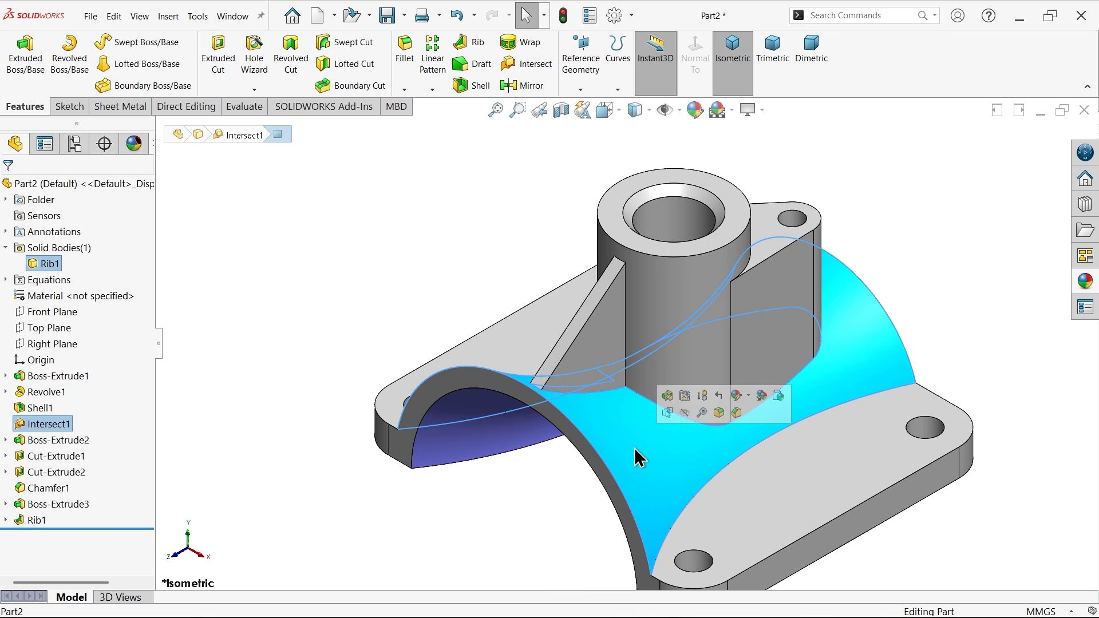
left_click(696, 112)
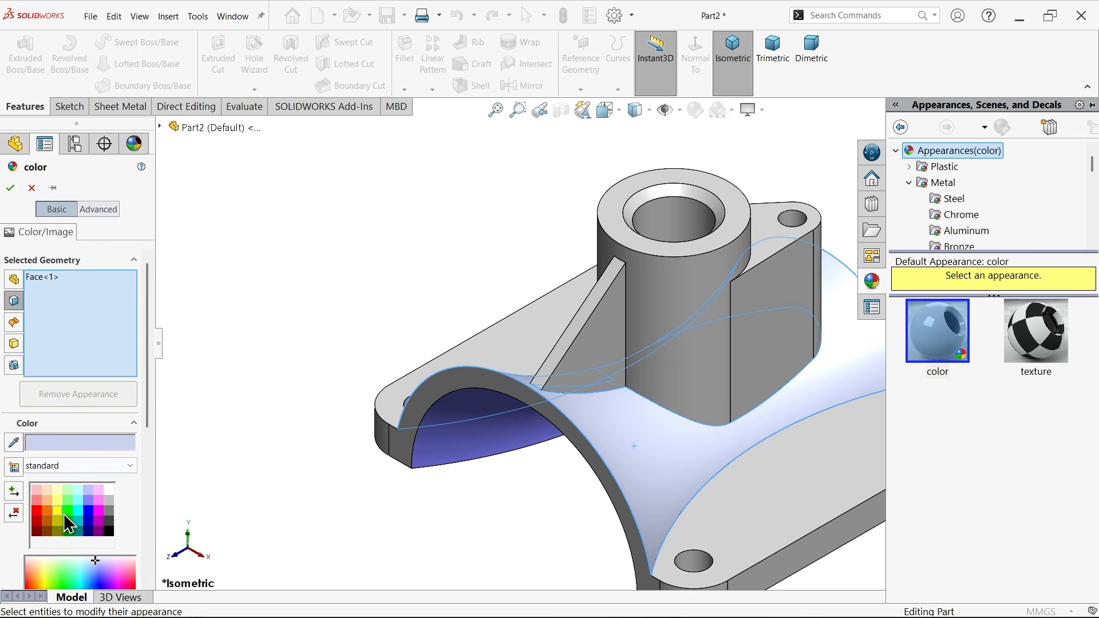
left_click(63, 513)
left_click(10, 189)
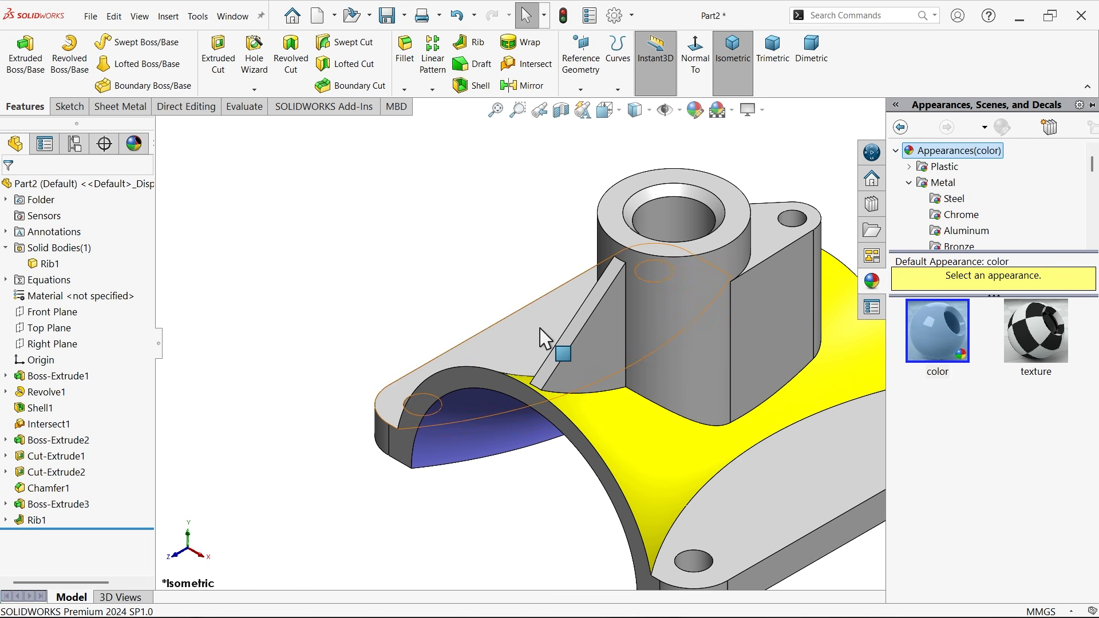
Apply a green color to the cylindrical boss's outer face.
left_click(703, 330)
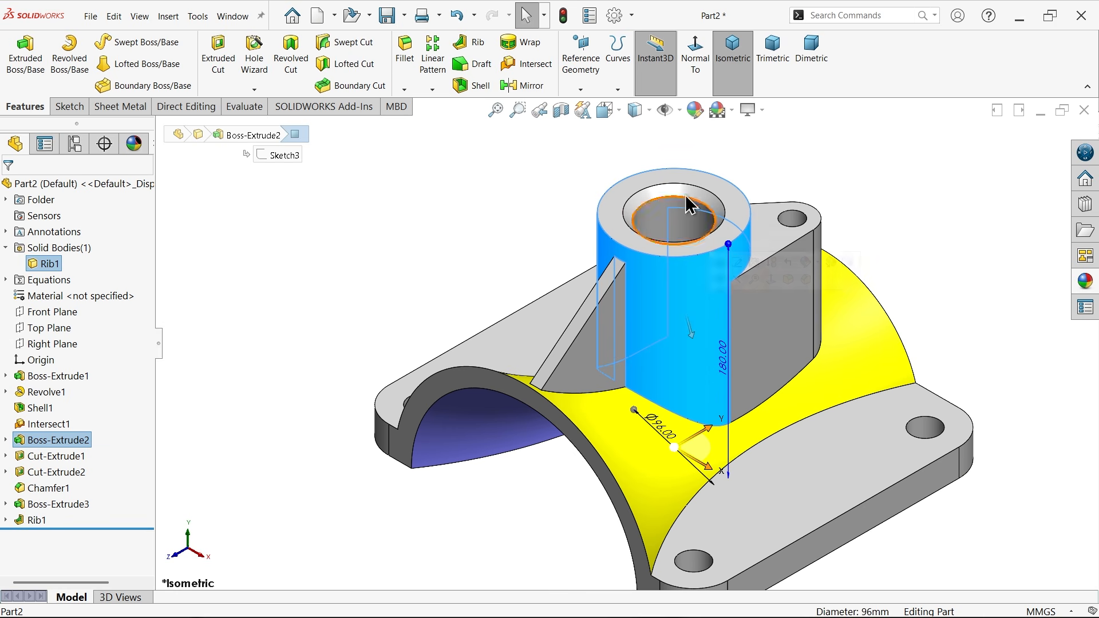
left_click(695, 110)
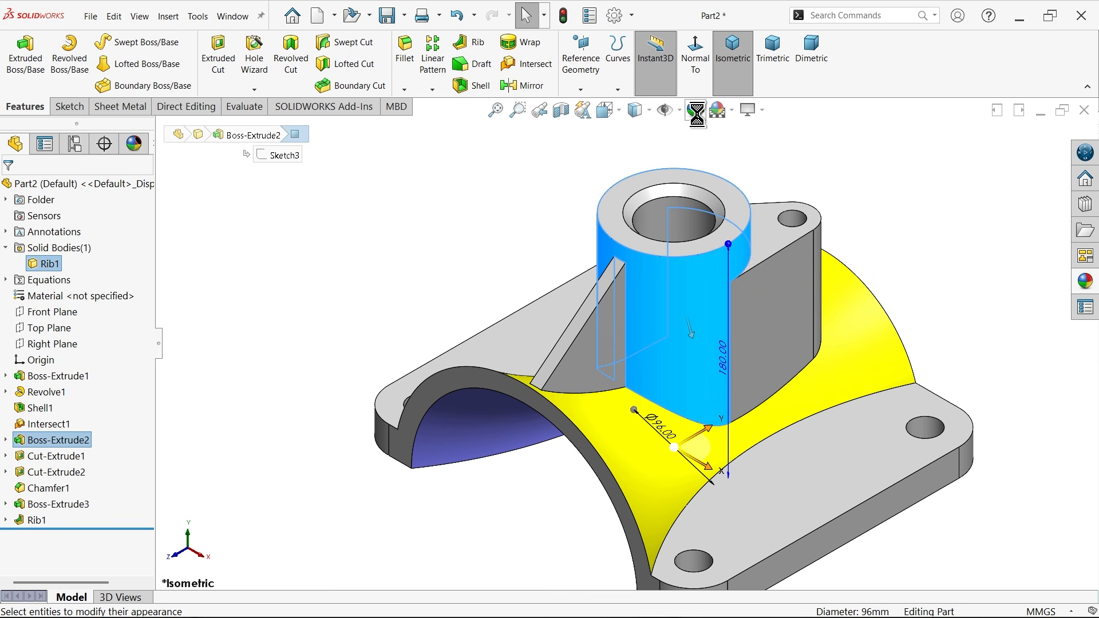
left_click(70, 523)
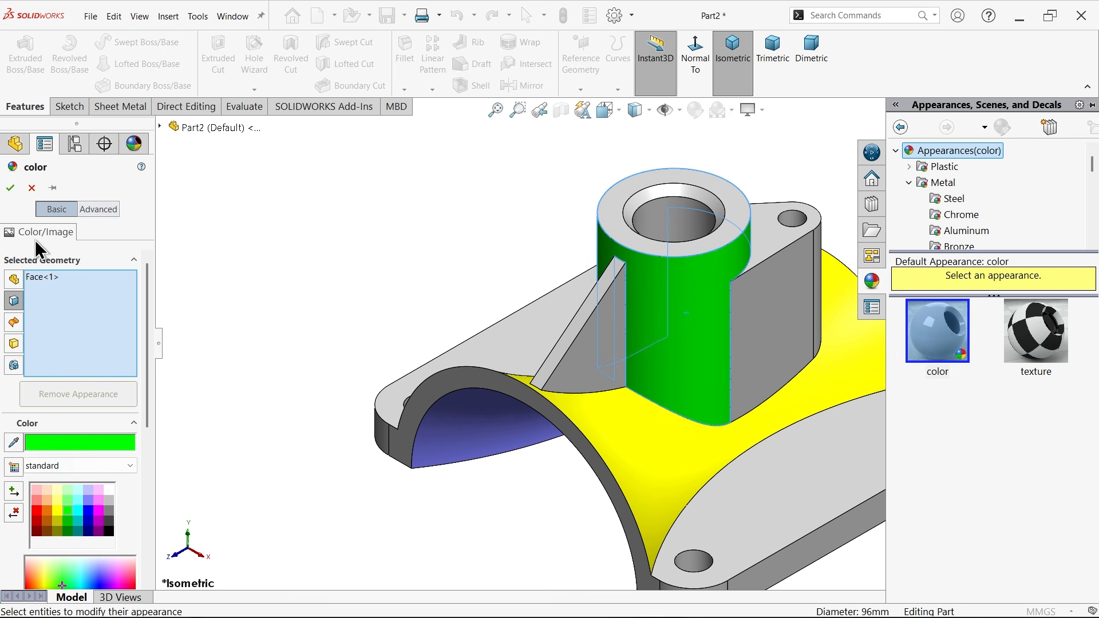
left_click(10, 188)
Switch to the exercise drawing image and examine the notes on surface areas, body volume and the distance between P1 and P2.
key("alt+Tab")
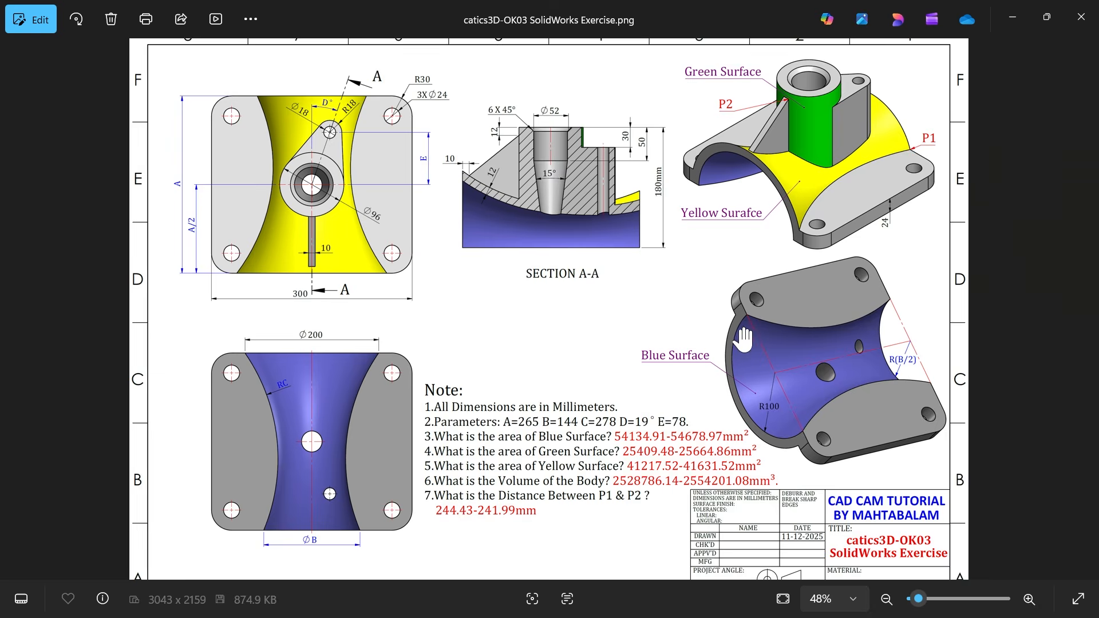
scroll(743, 380, "up", 3)
mouse_move(743, 382)
left_mouse_down()
mouse_move(679, 327)
mouse_move(658, 226)
left_mouse_up()
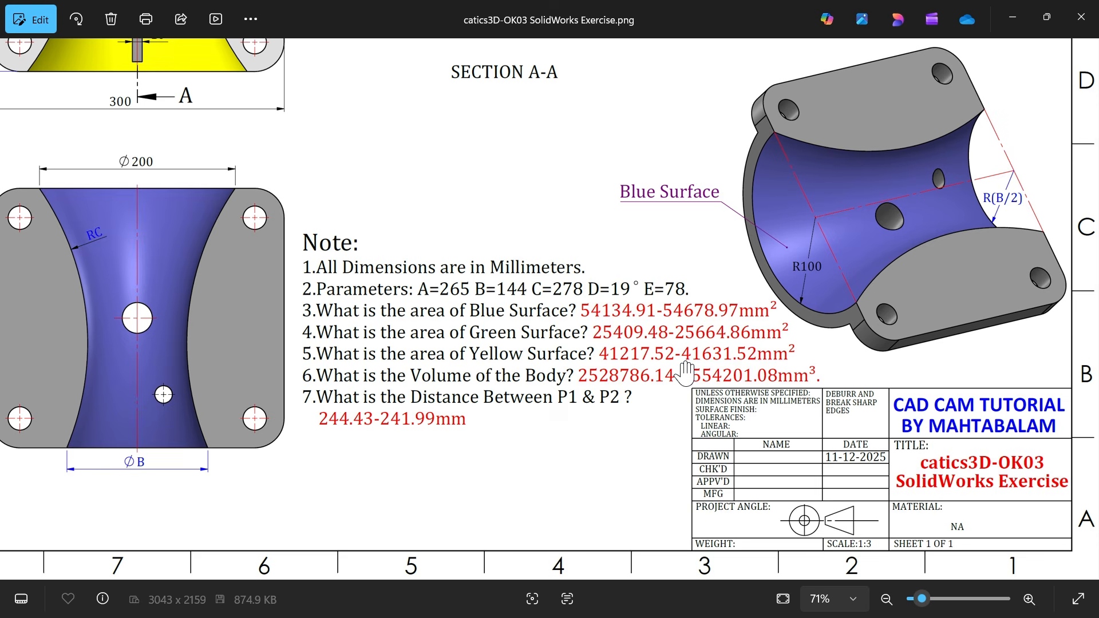
scroll(686, 372, "down", 3)
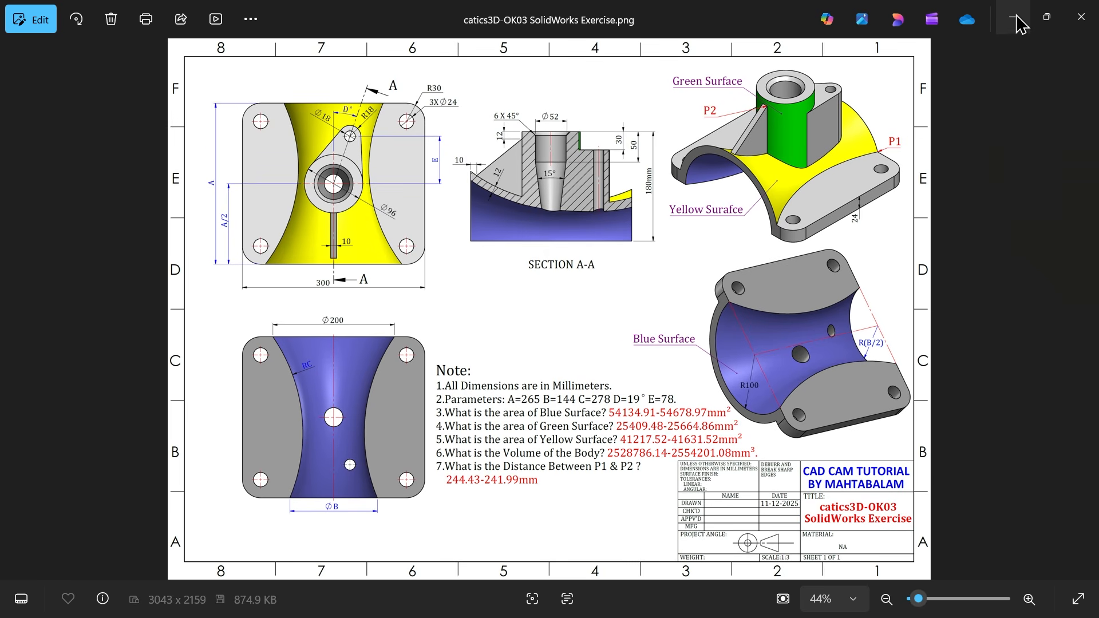
scroll(572, 466, "up", 4)
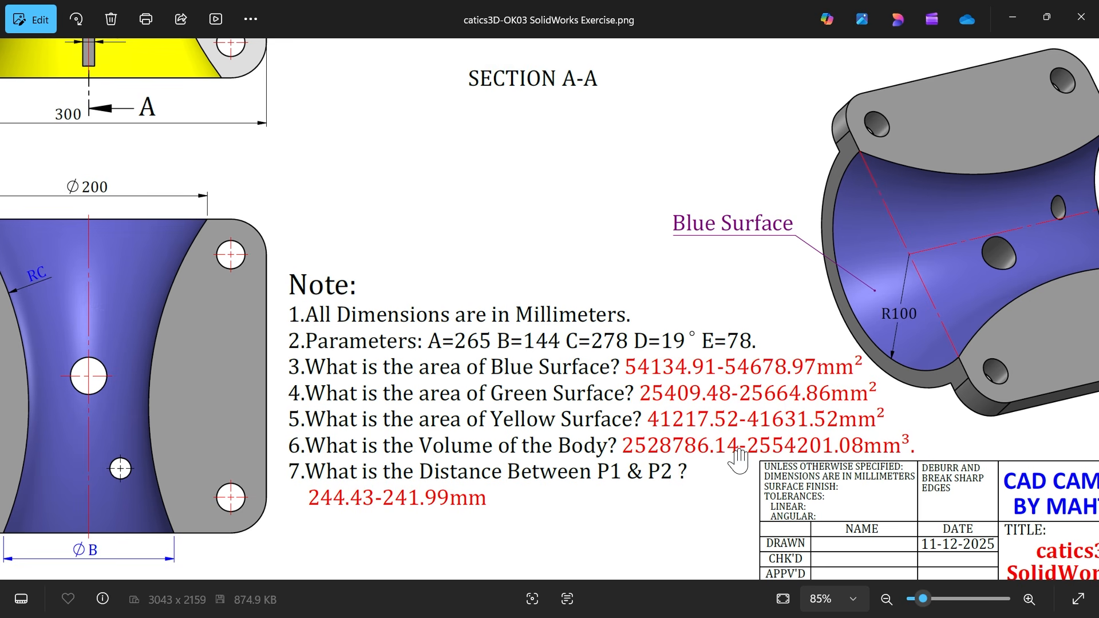
scroll(735, 458, "down", 3)
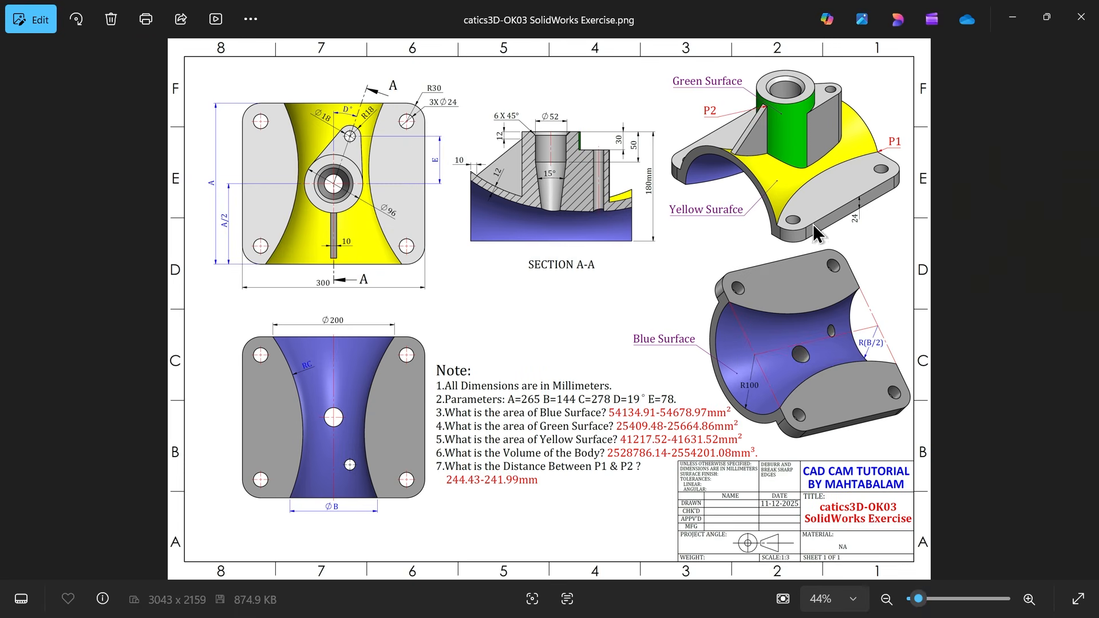
left_click(1011, 17)
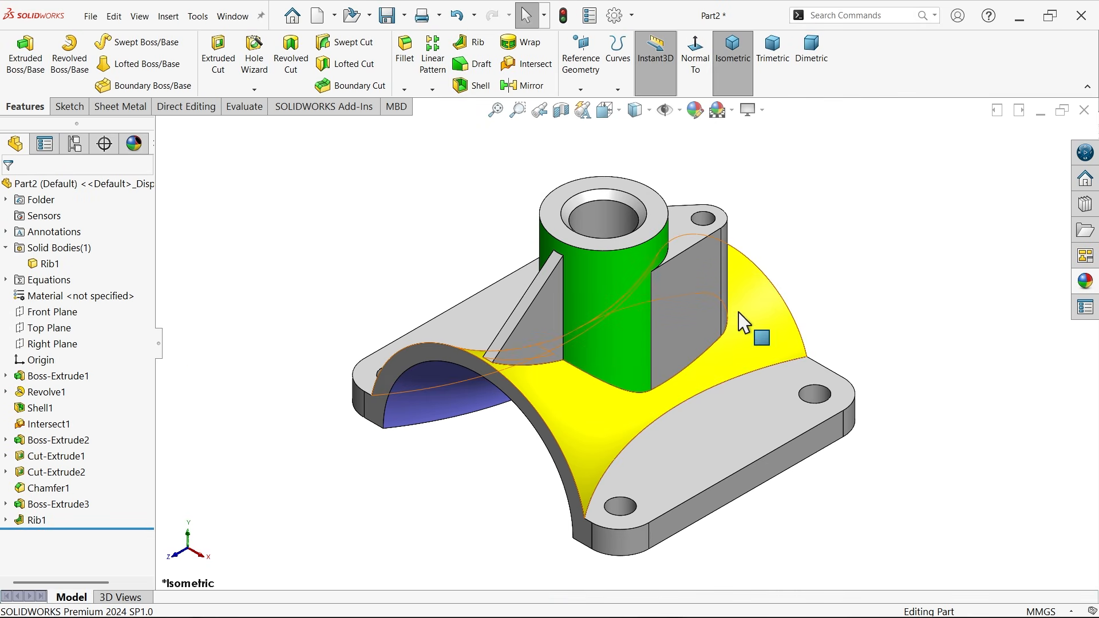
Measure the distance between the rib's top vertex on the boss (P2) and the yellow surface's far corner vertex (P1).
left_click(243, 109)
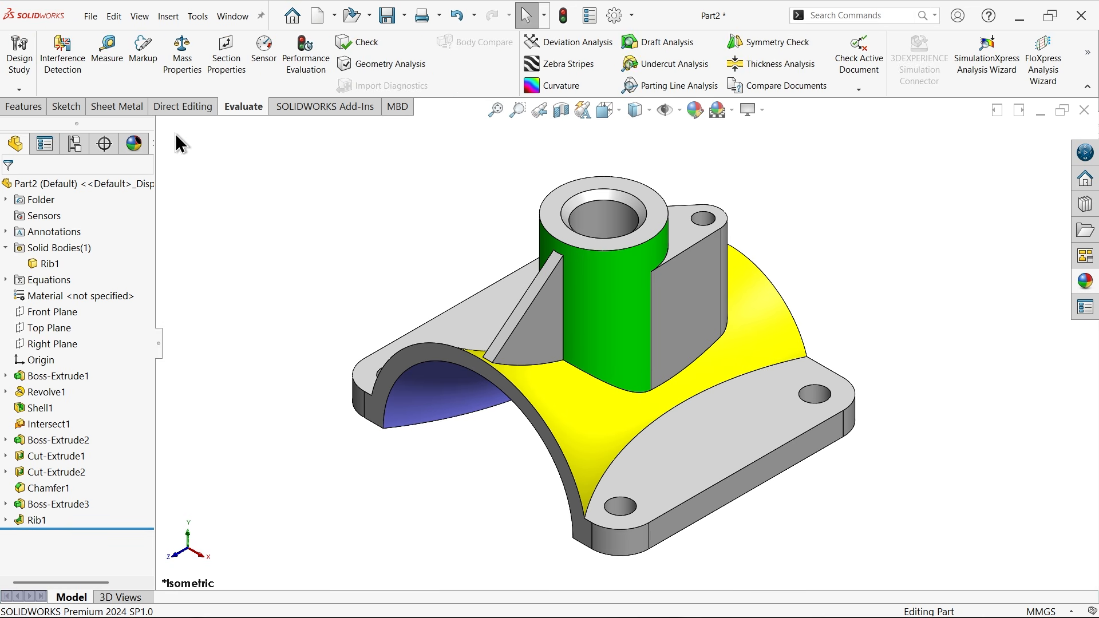
left_click(106, 55)
scroll(579, 290, "down", 3)
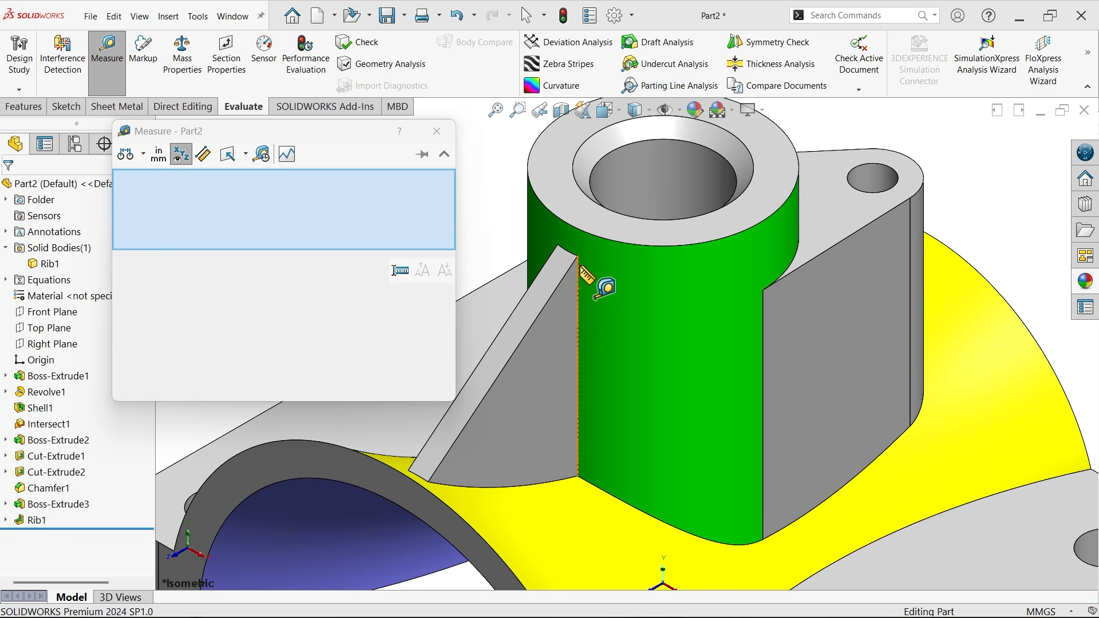
scroll(586, 275, "up", 3)
left_click(588, 277)
scroll(676, 320, "up", 2)
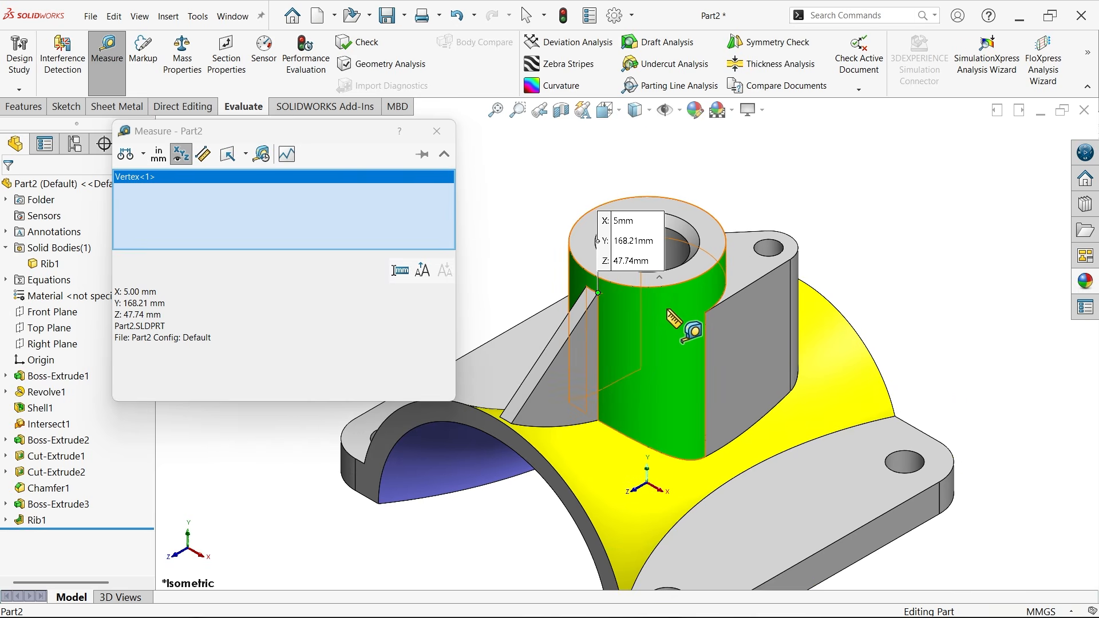
scroll(864, 438, "down", 2)
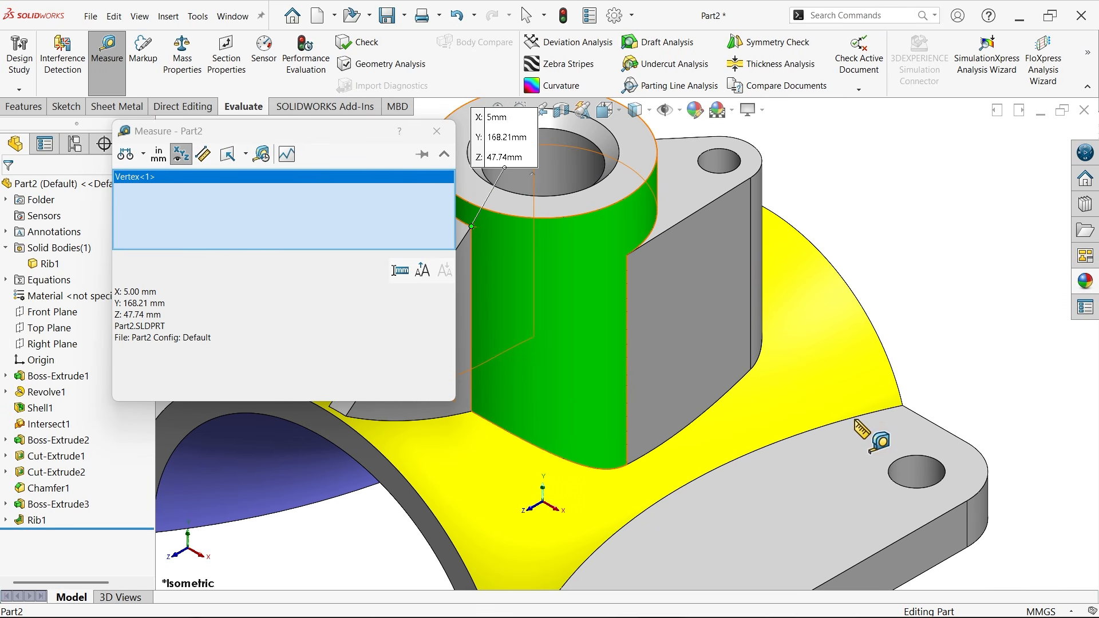
left_click(903, 406)
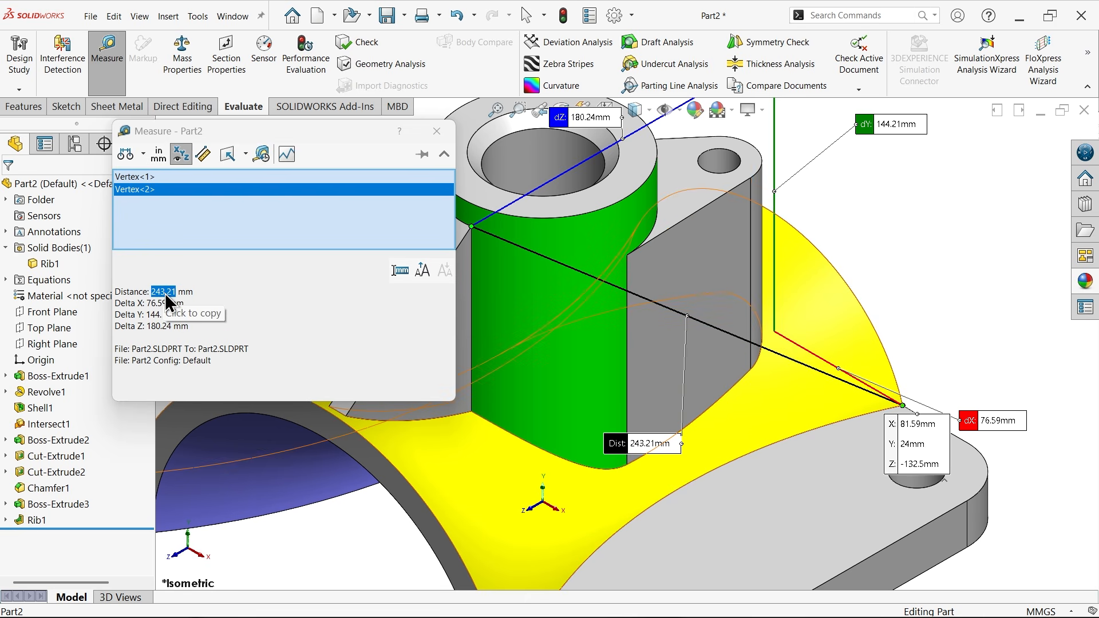
right_click(248, 220)
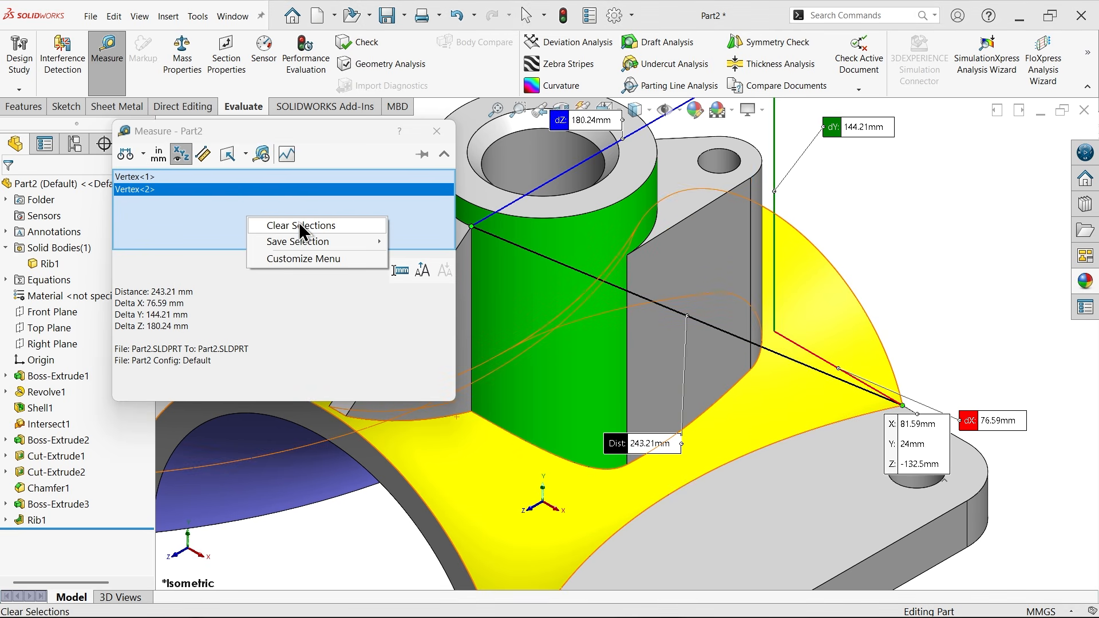
left_click(300, 225)
Measure the area of the green boss face and the area of the yellow outer face separately.
scroll(608, 363, "up", 3)
left_click(578, 311)
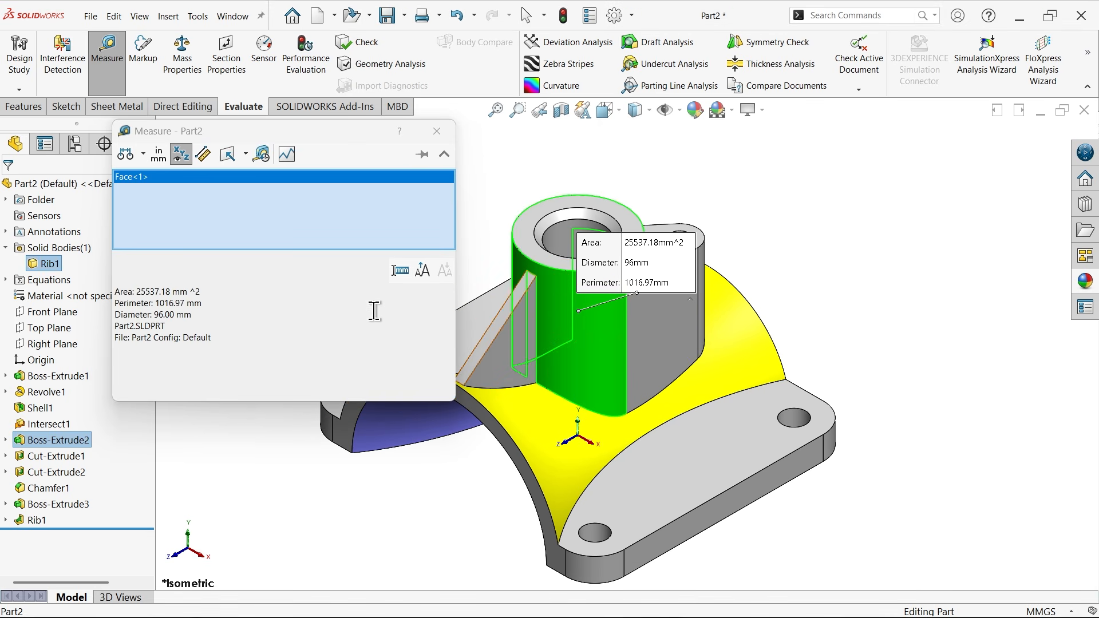
right_click(319, 213)
left_click(364, 222)
left_click(545, 416)
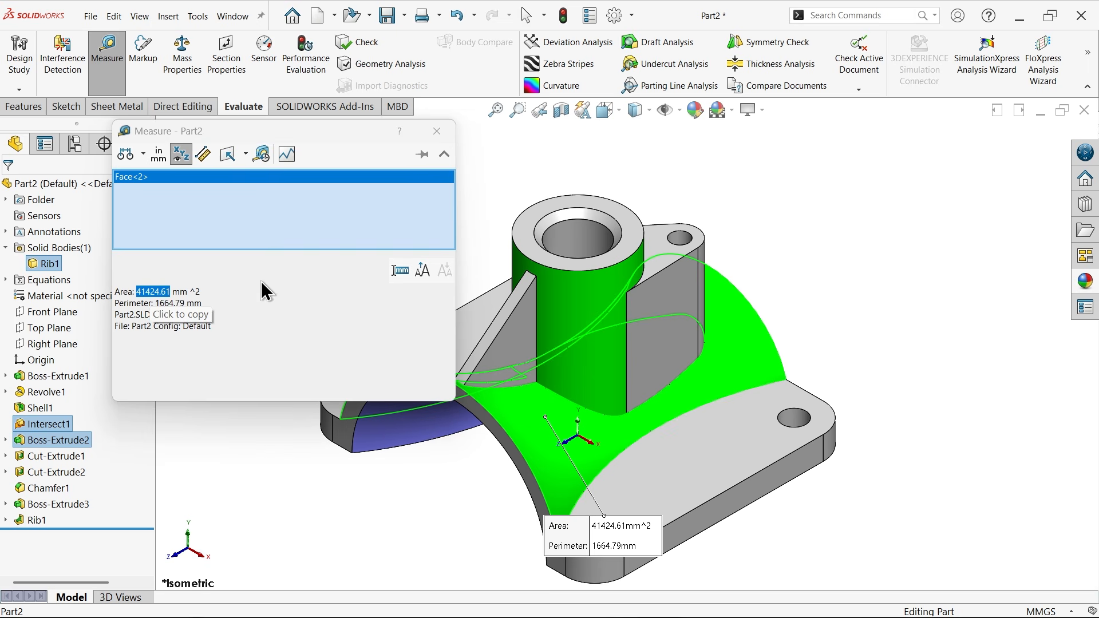
right_click(264, 203)
left_click(315, 211)
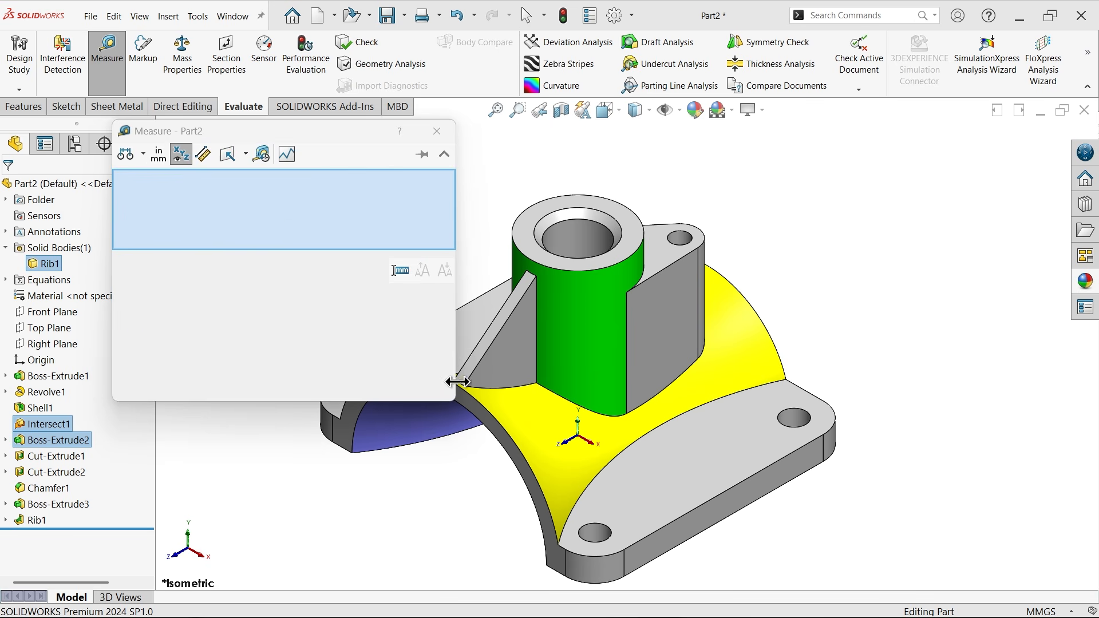
Measure the area of the arch's blue inner face and end the measurement.
left_click(413, 433)
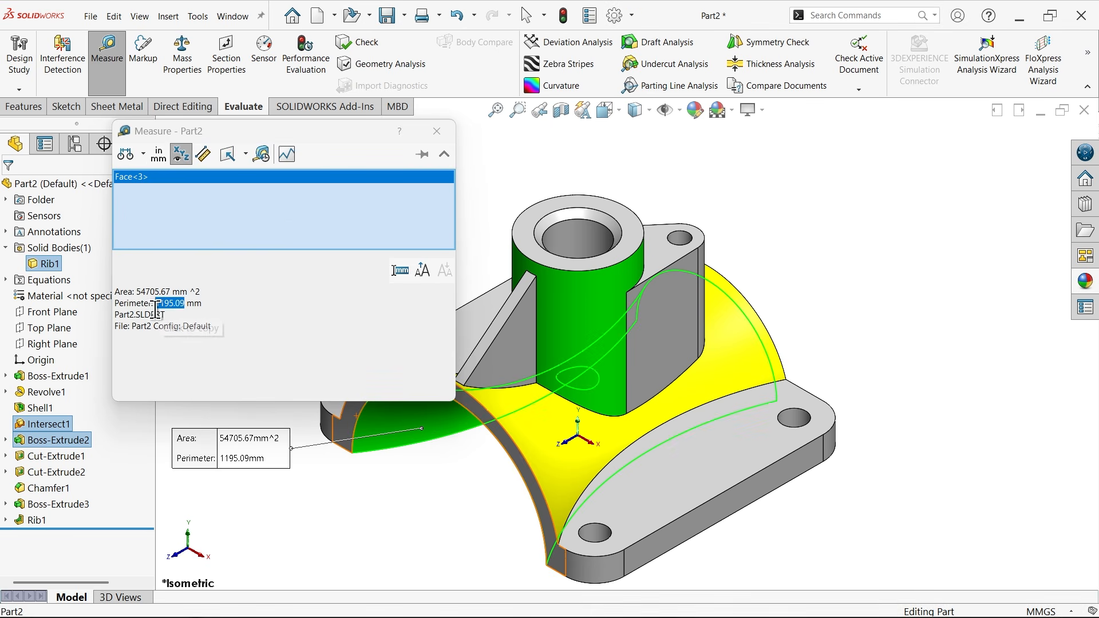
right_click(249, 221)
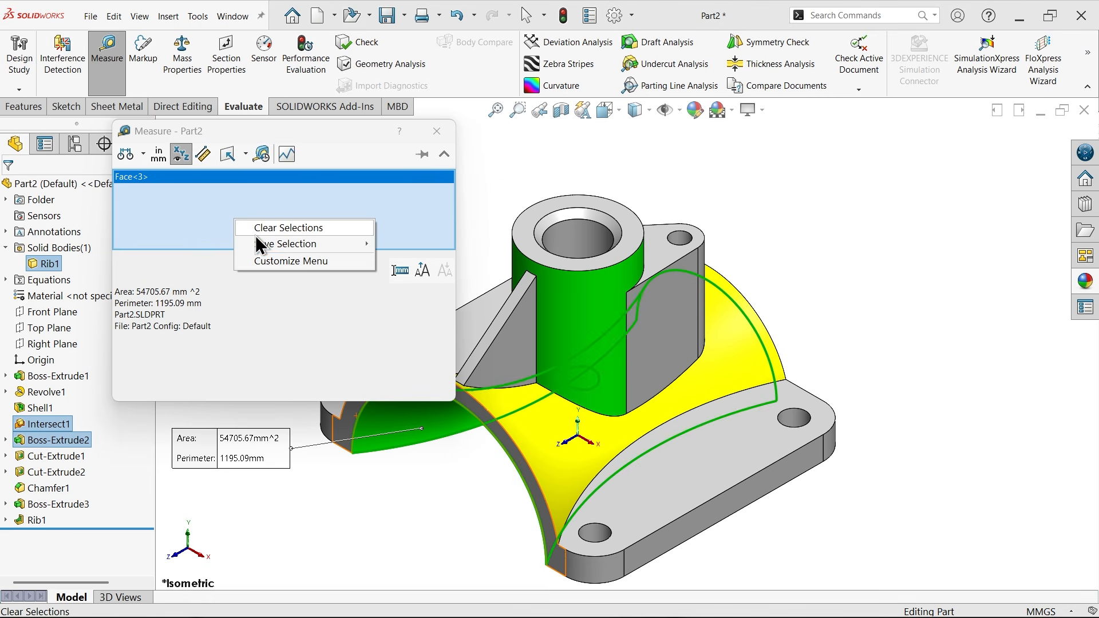
left_click(280, 226)
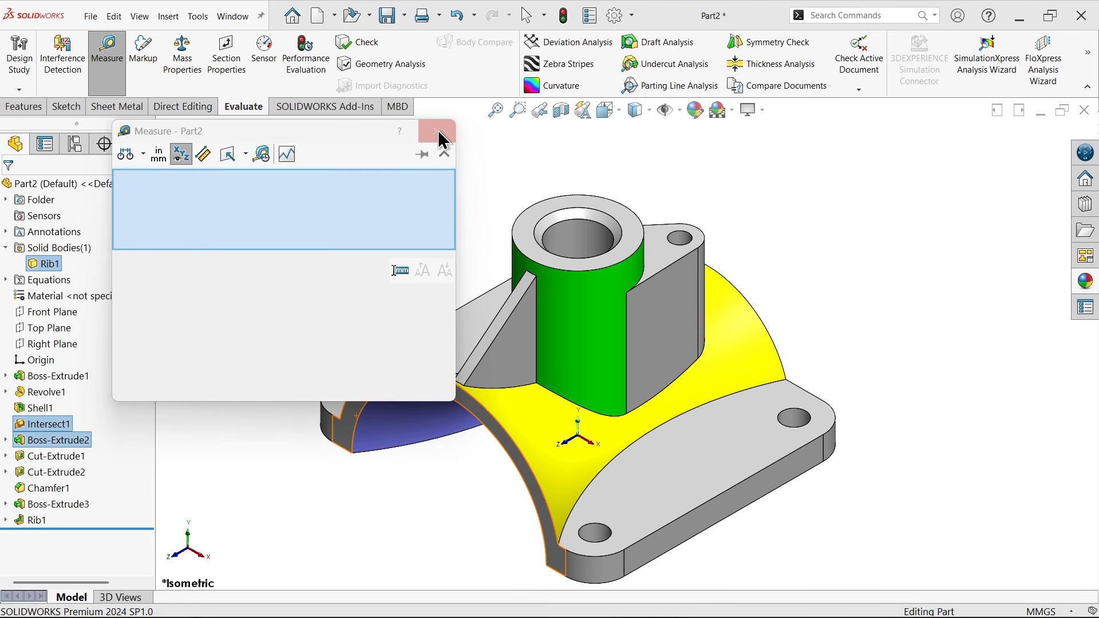
left_click(438, 134)
Calculate the part's mass properties using custom settings with 3 decimal places and the highest accuracy level.
left_click(182, 55)
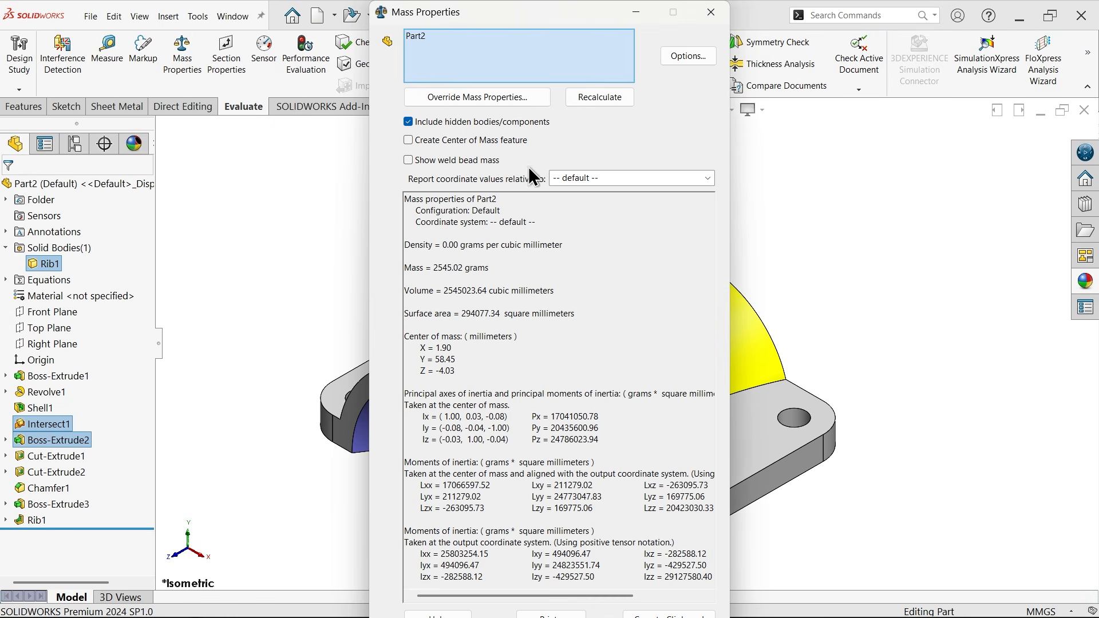
left_click(687, 57)
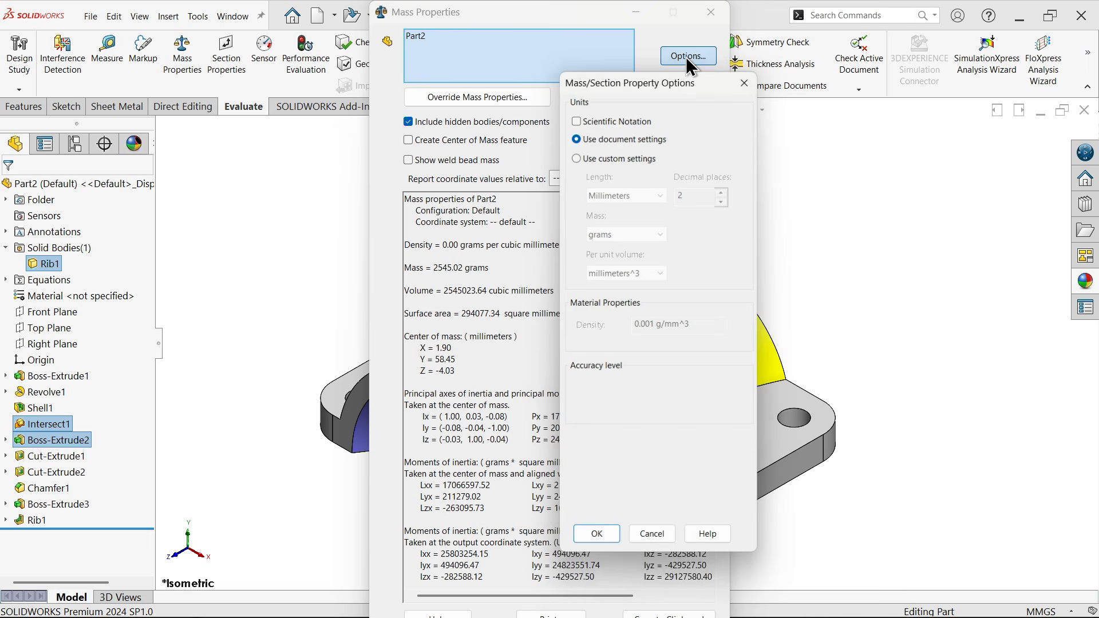
left_click(591, 157)
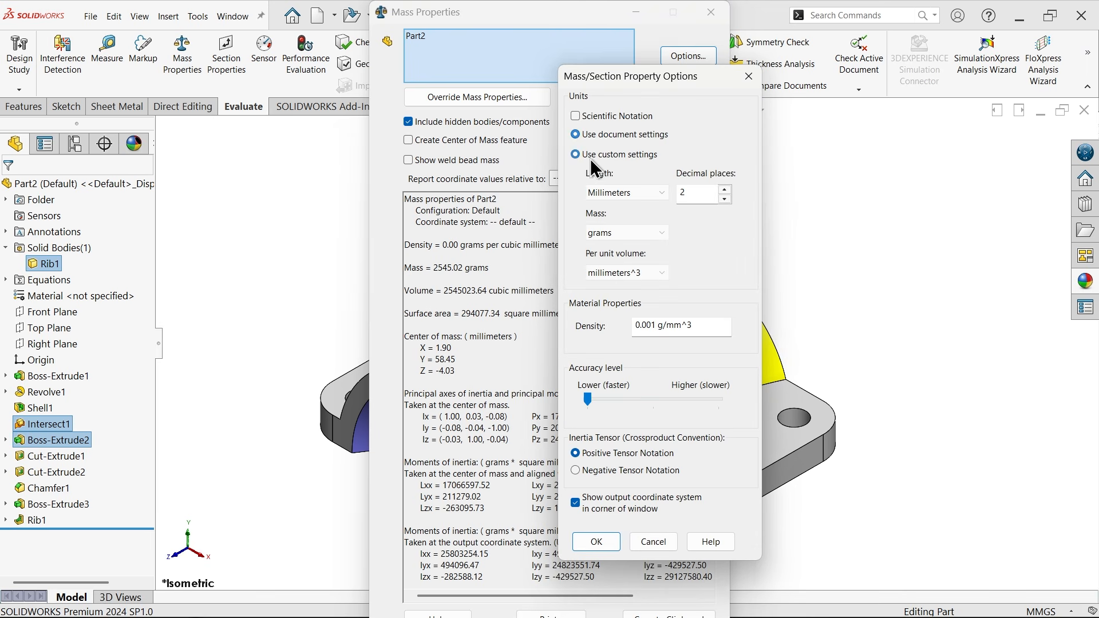
left_click(725, 189)
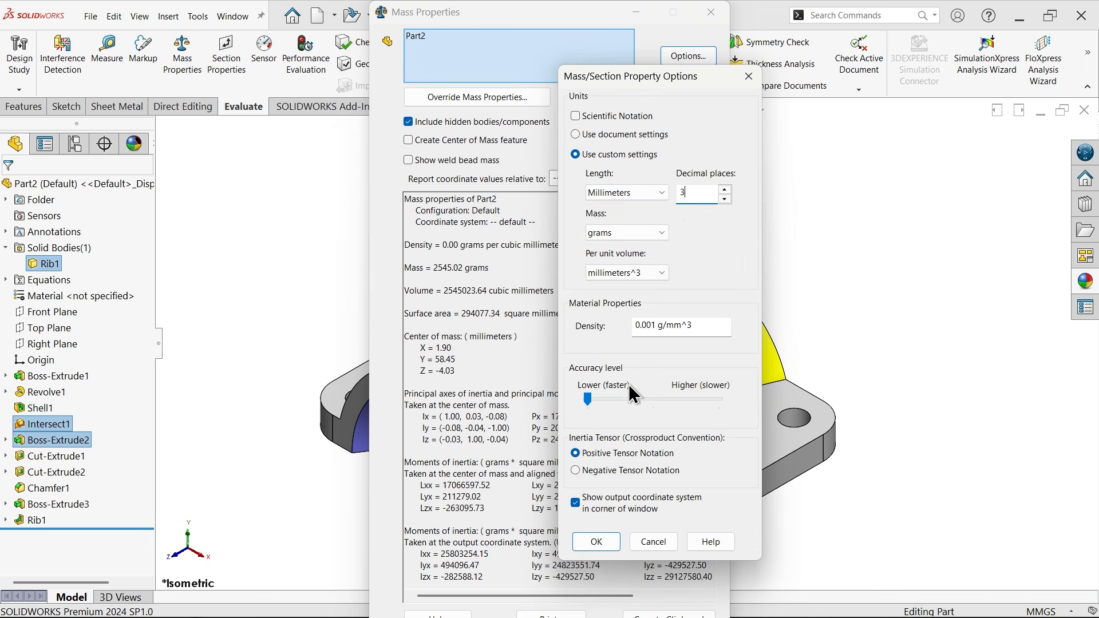
left_click_drag(589, 399, 715, 396)
left_click(598, 540)
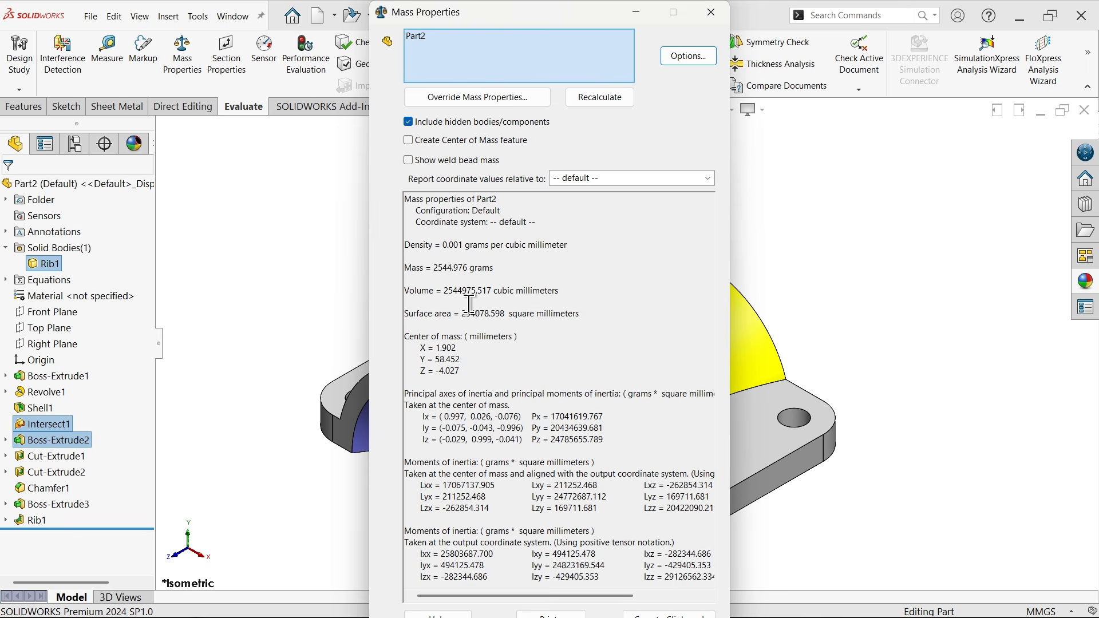
Compare the calculated volume with the range given in the exercise drawing and close the mass properties report.
left_click_drag(443, 294, 523, 289)
key("alt+Tab")
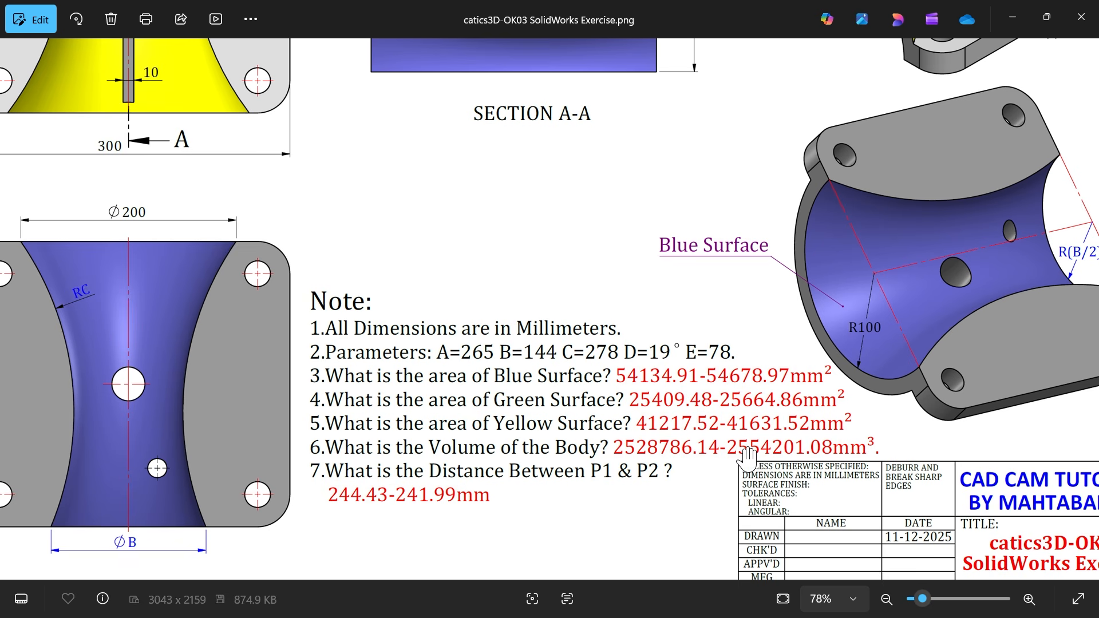
scroll(681, 441, "down", 3)
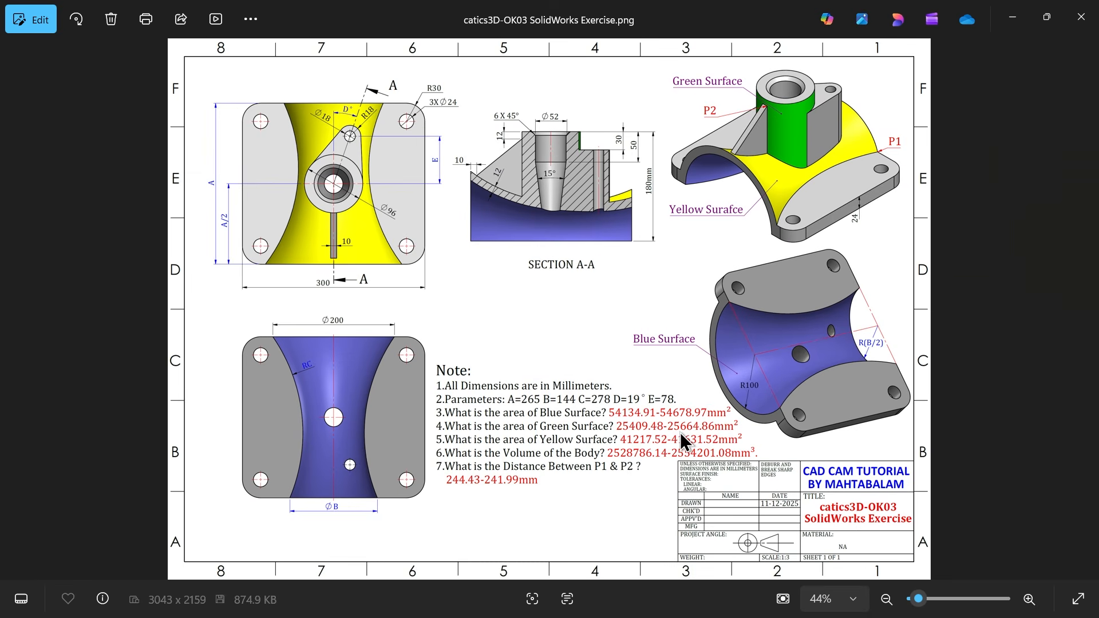
left_click(1026, 22)
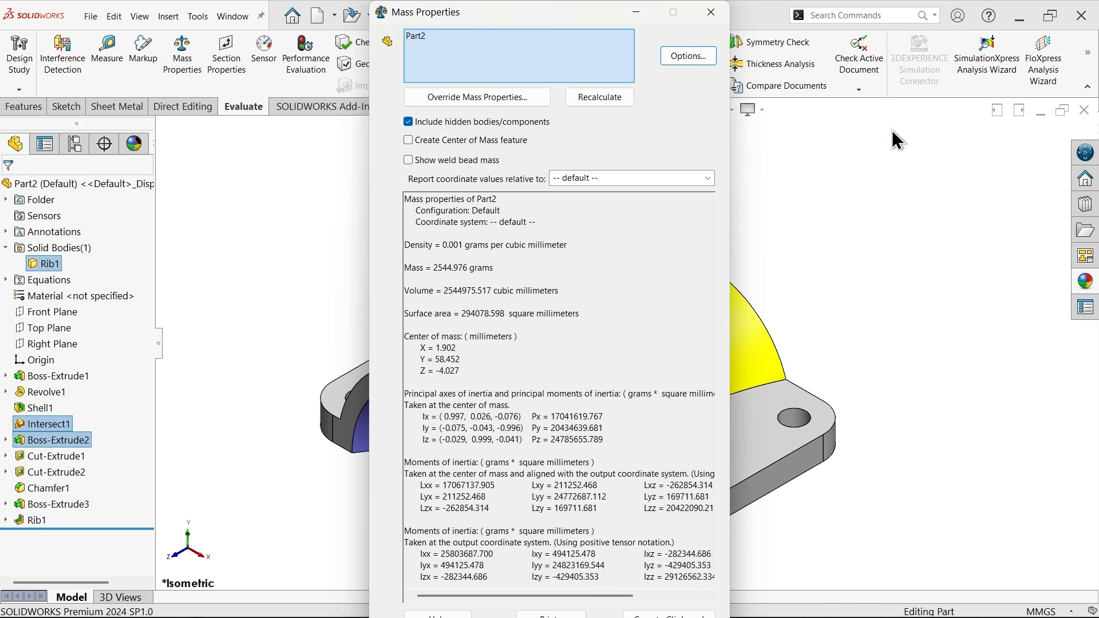
left_click(710, 13)
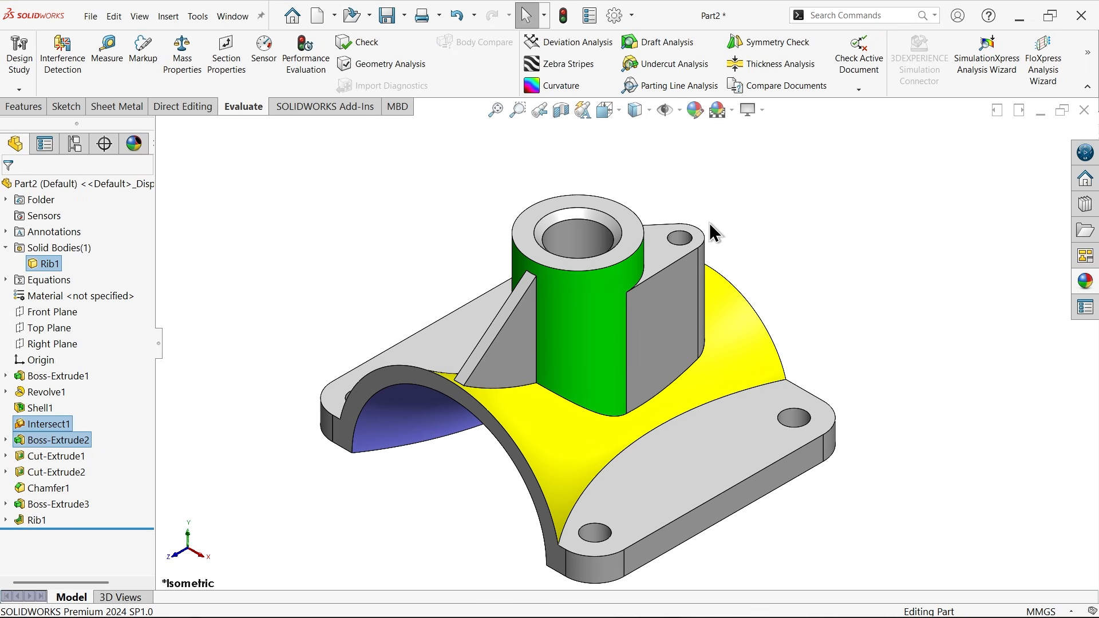
Start a sketch on the side lug's upper face and convert the existing hole's circular edge into a sketch circle.
left_click(26, 109)
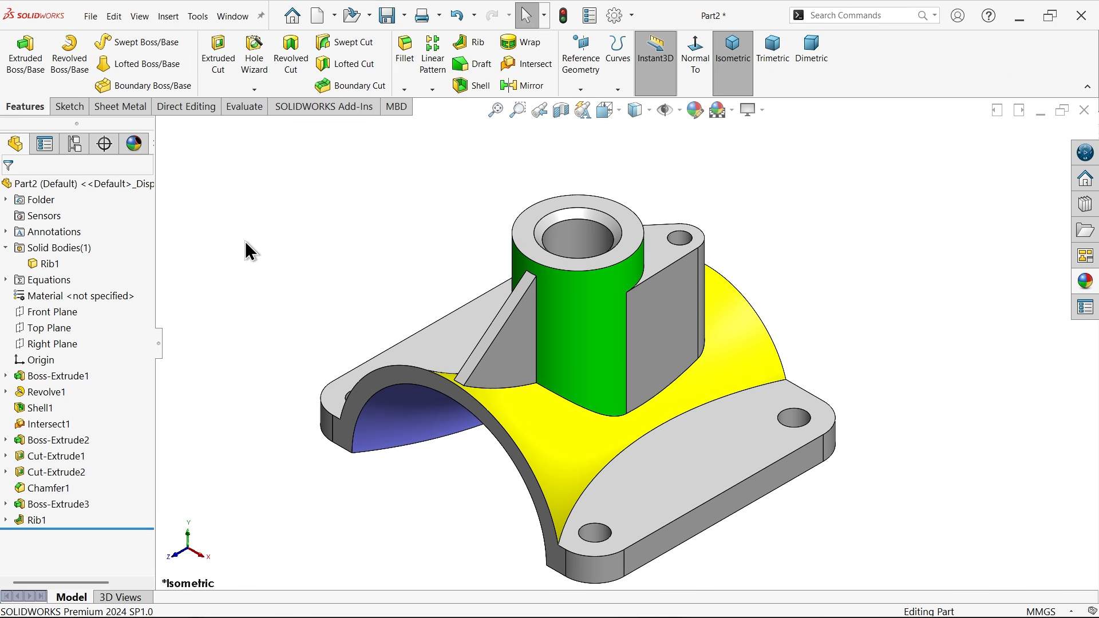
scroll(245, 241, "up", 4)
scroll(628, 382, "down", 5)
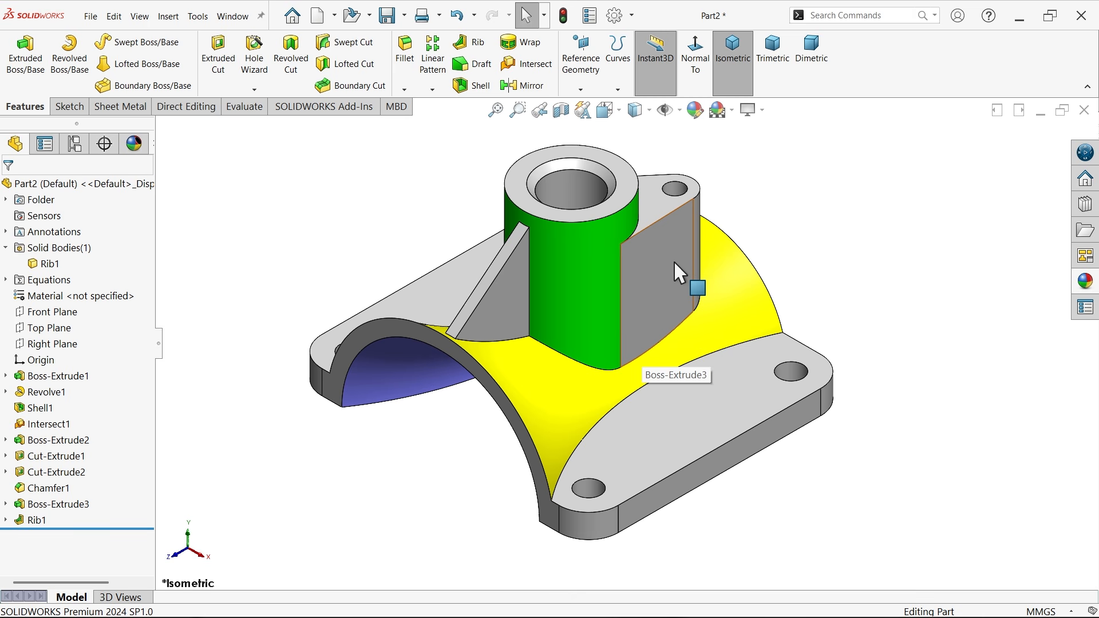
middle_click_drag(671, 262, 656, 231)
scroll(656, 232, "down", 5)
left_click(613, 260)
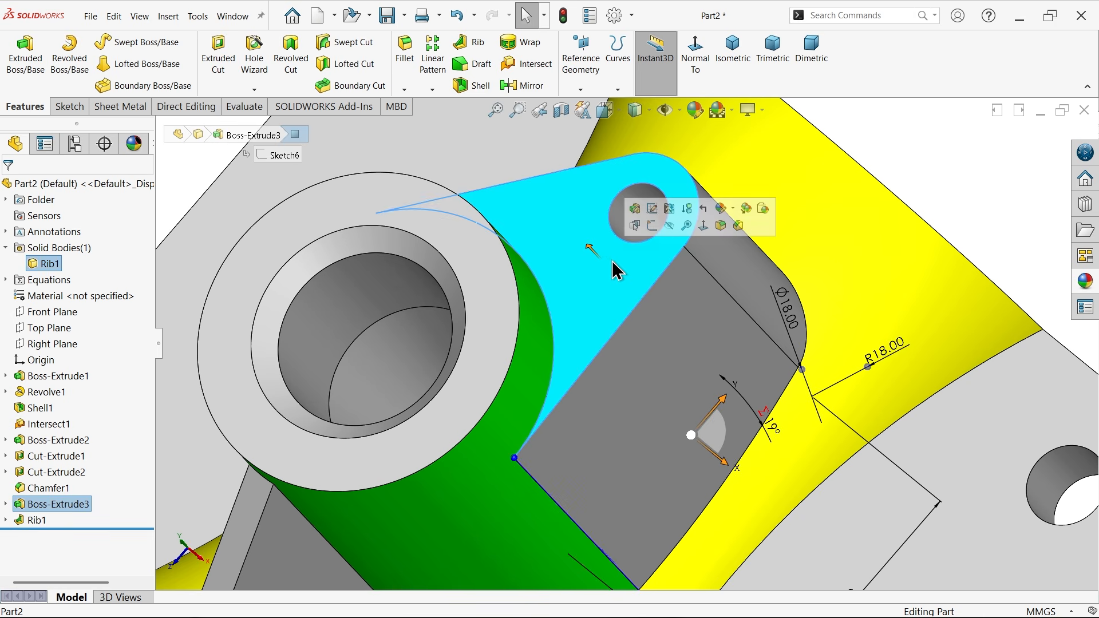
left_click(650, 225)
scroll(656, 227, "down", 5)
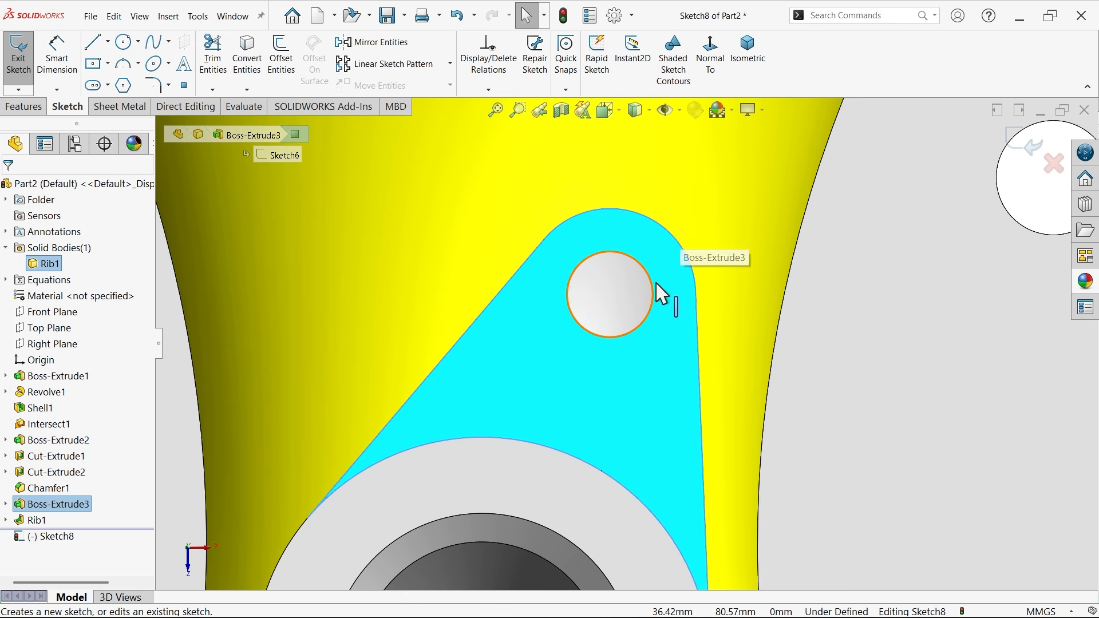
left_click(653, 298)
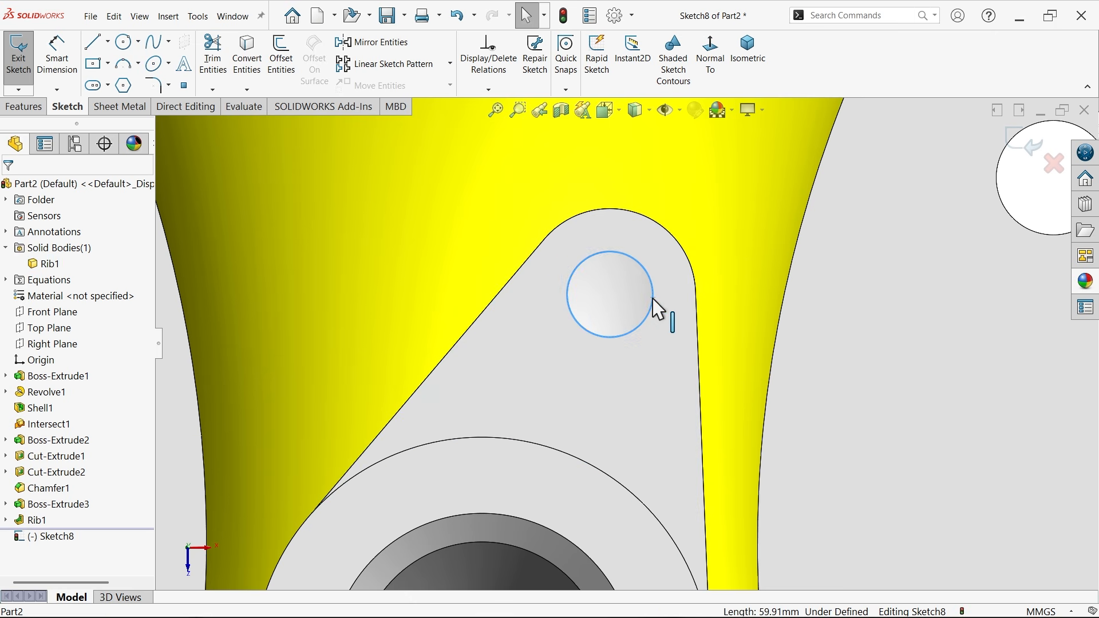
left_click(243, 62)
Extrude-cut the converted circle with the Through All end condition and return to the isometric view.
left_click(24, 107)
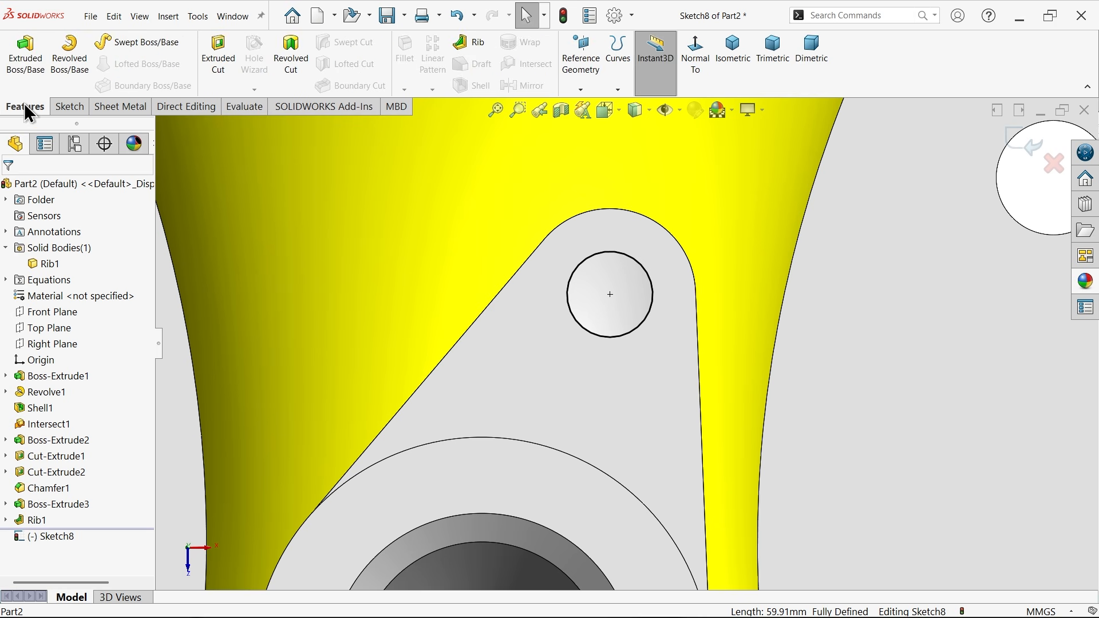
left_click(212, 63)
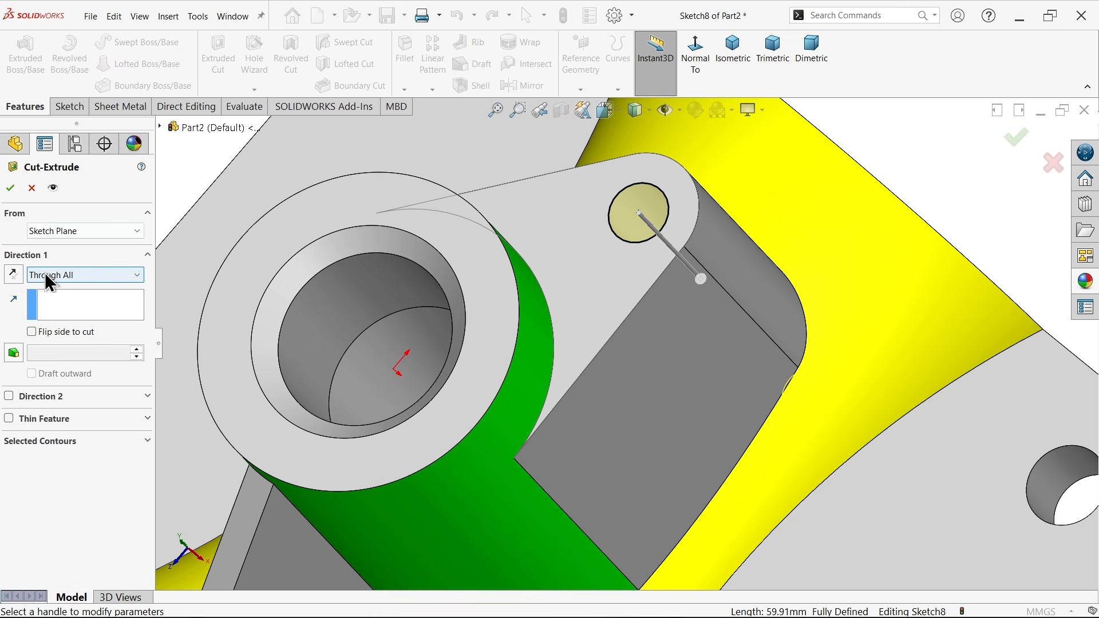
left_click(11, 189)
scroll(622, 303, "up", 6)
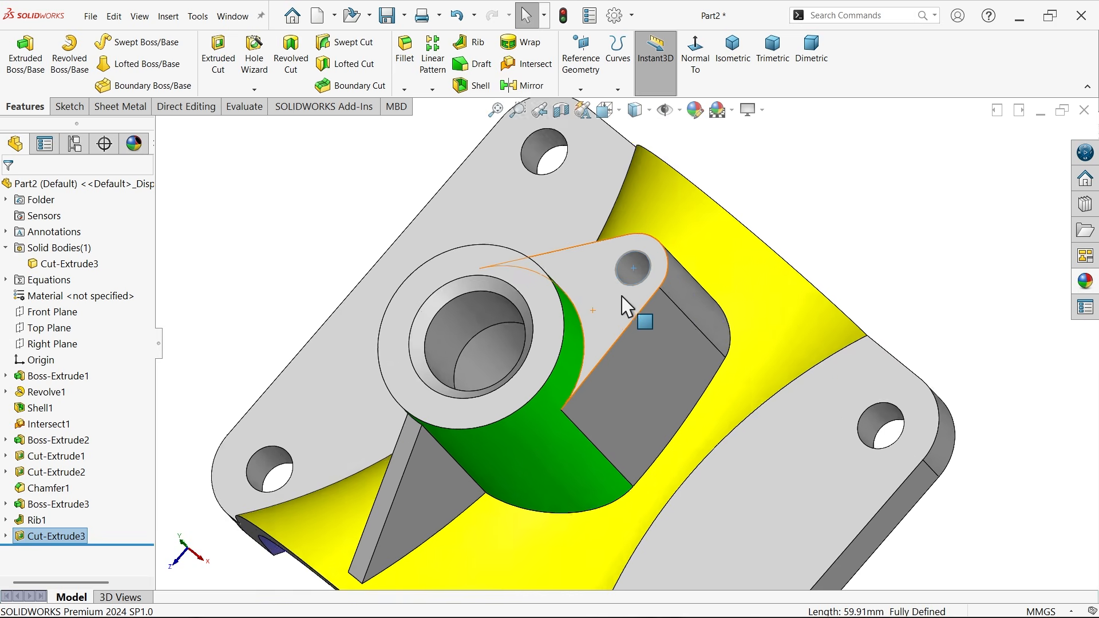
middle_click_drag(641, 317, 658, 349)
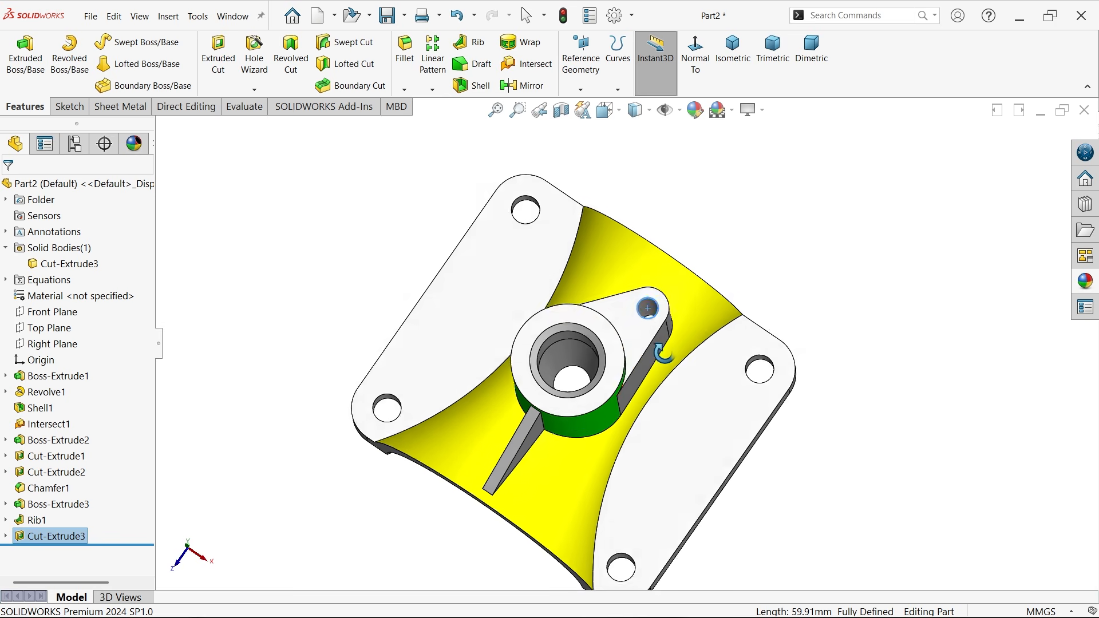
left_click(733, 54)
scroll(757, 445, "down", 3)
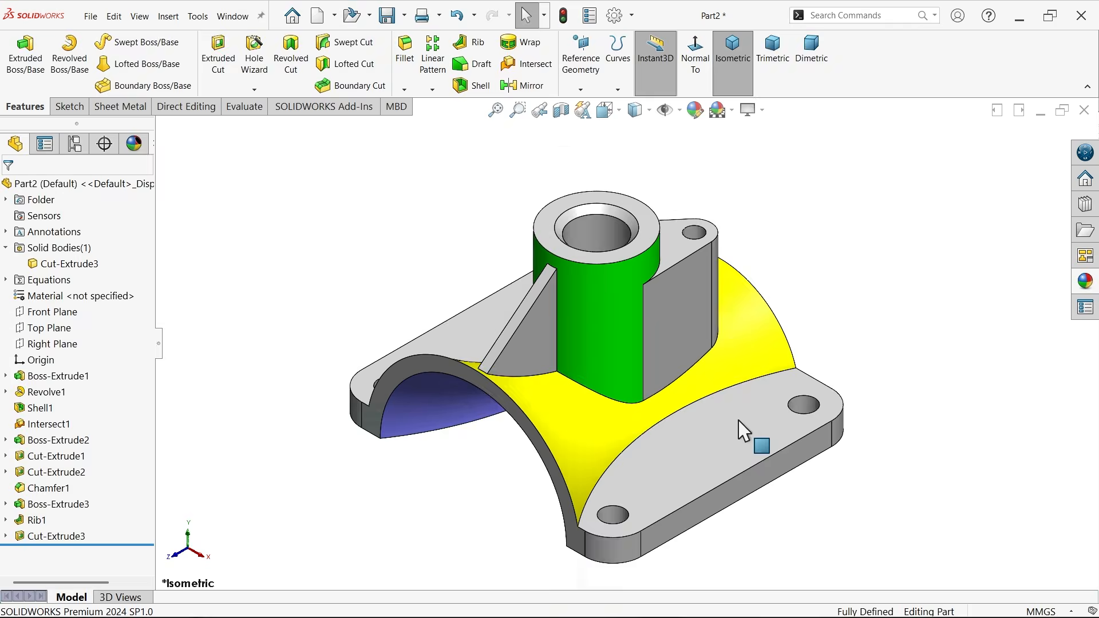
Recheck the part's mass properties and their calculation options, read the volume, and close the report.
left_click(250, 103)
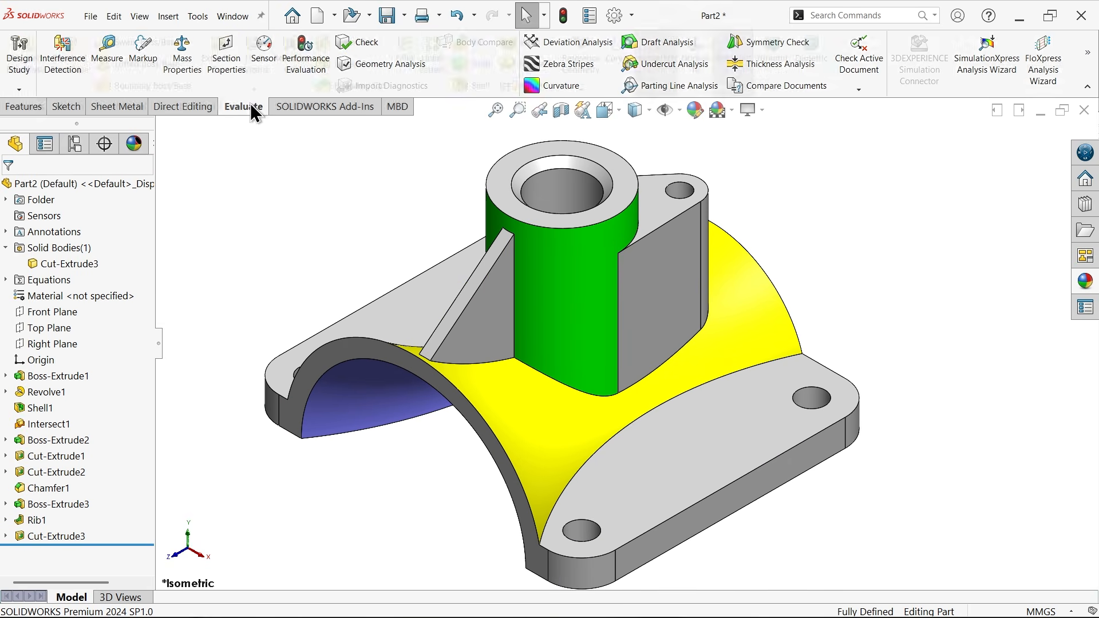
left_click(182, 54)
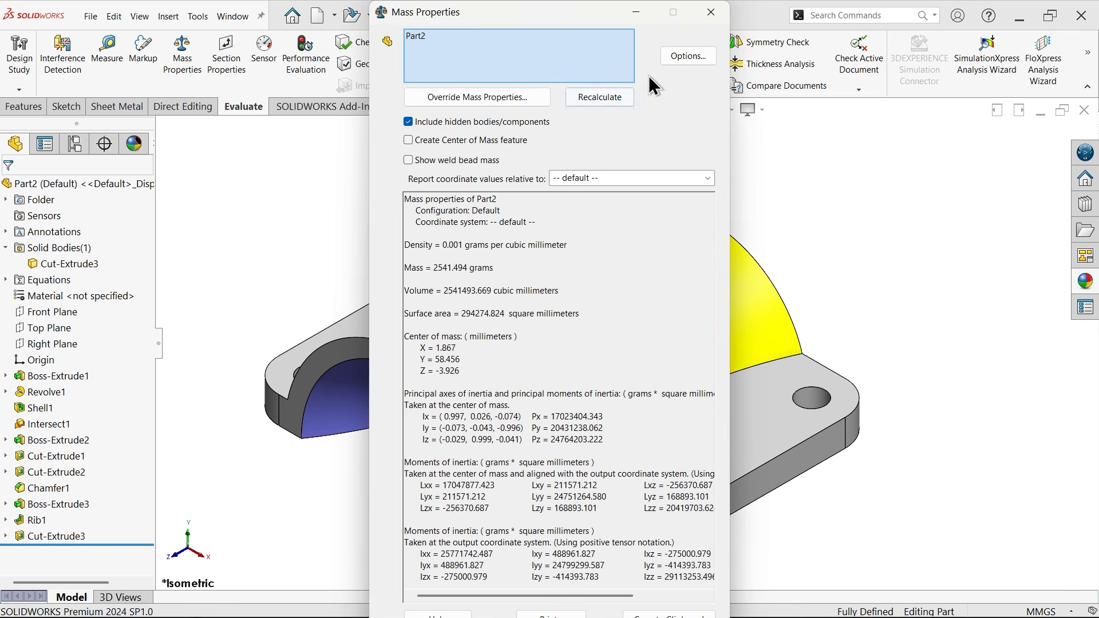
left_click(676, 60)
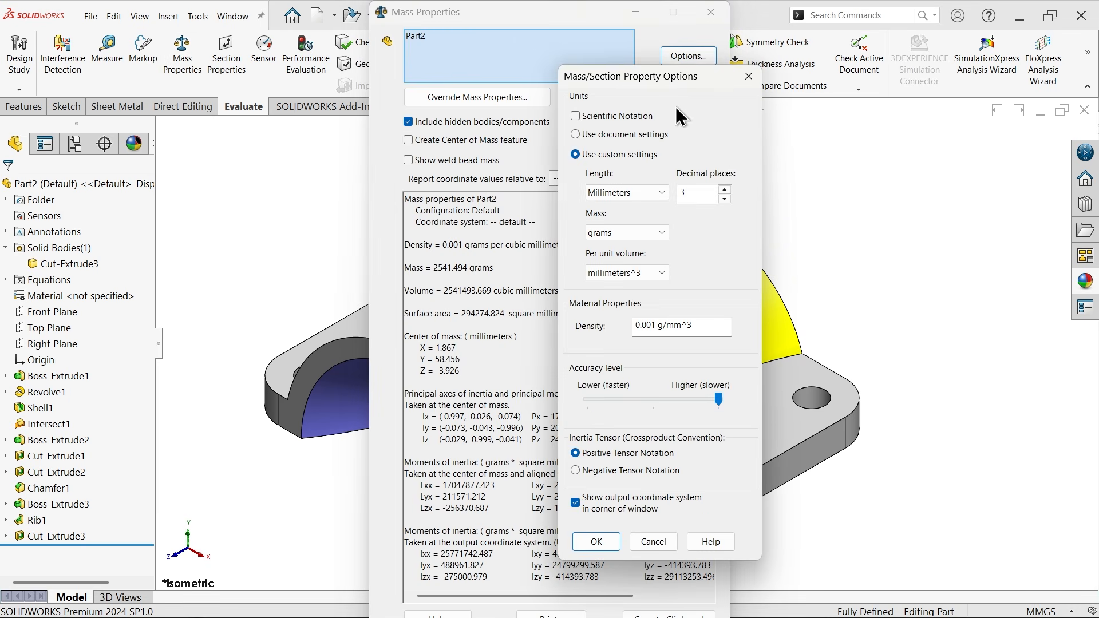
left_click(749, 76)
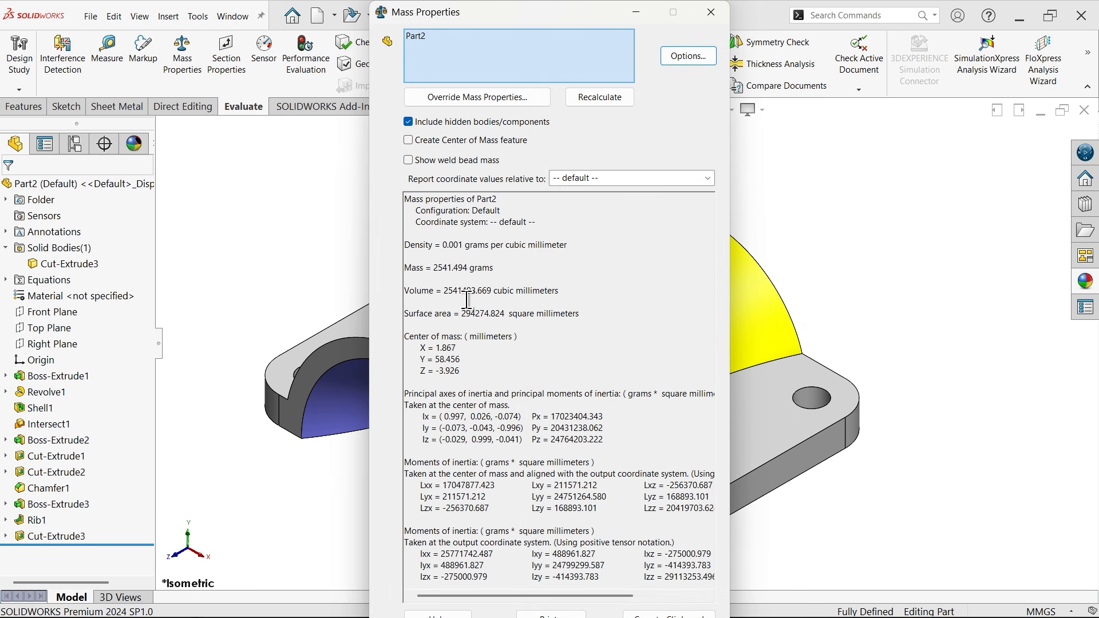
left_click(711, 14)
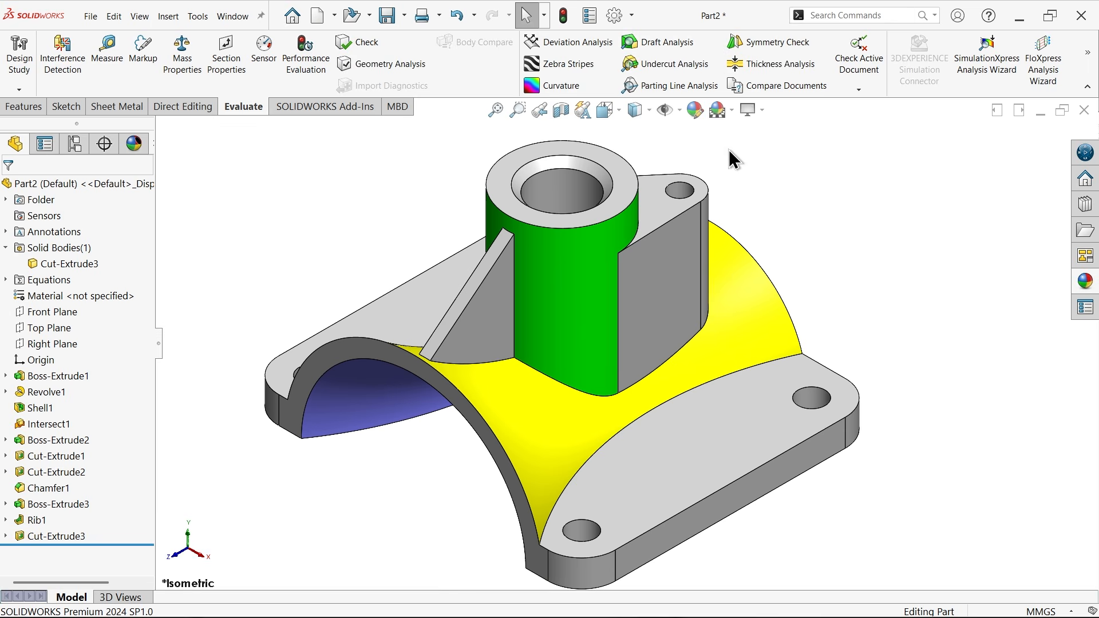